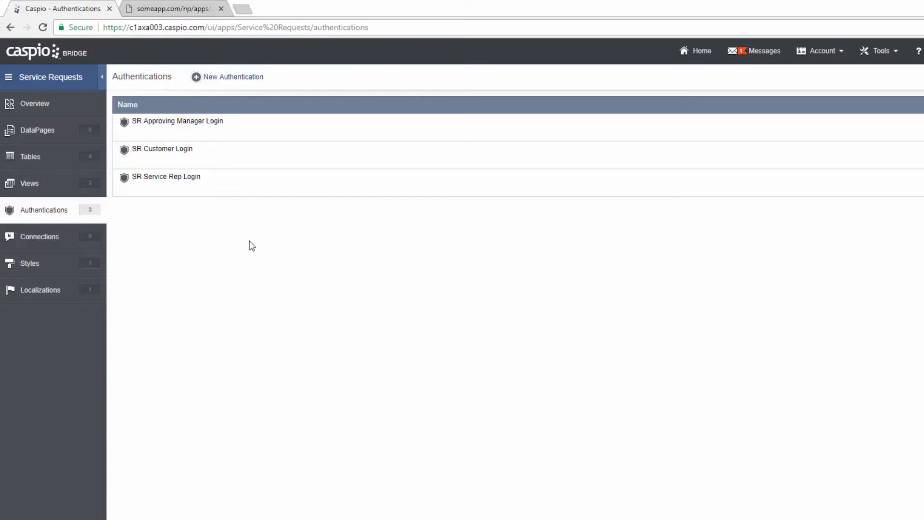
# - Open the DataPages section of the Service Requests app from the sidebar
pyautogui.click(68, 136)
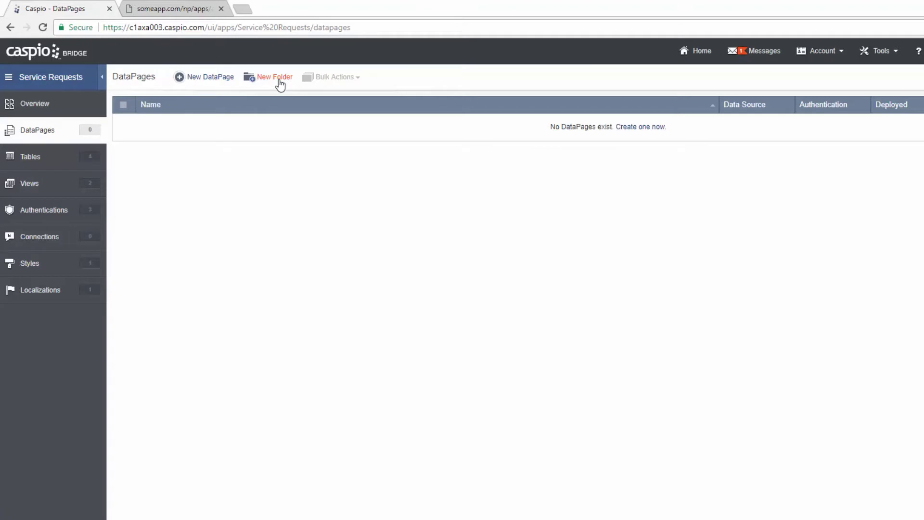
# - Create DataPage folders named 'Customers' and 'Service Reps'
pyautogui.click(276, 77)
pyautogui.write('Customers')
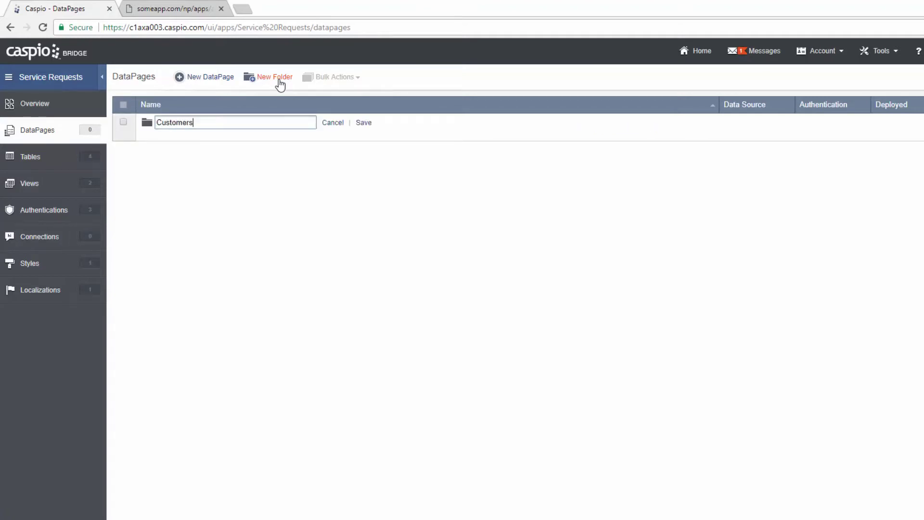
pyautogui.click(363, 122)
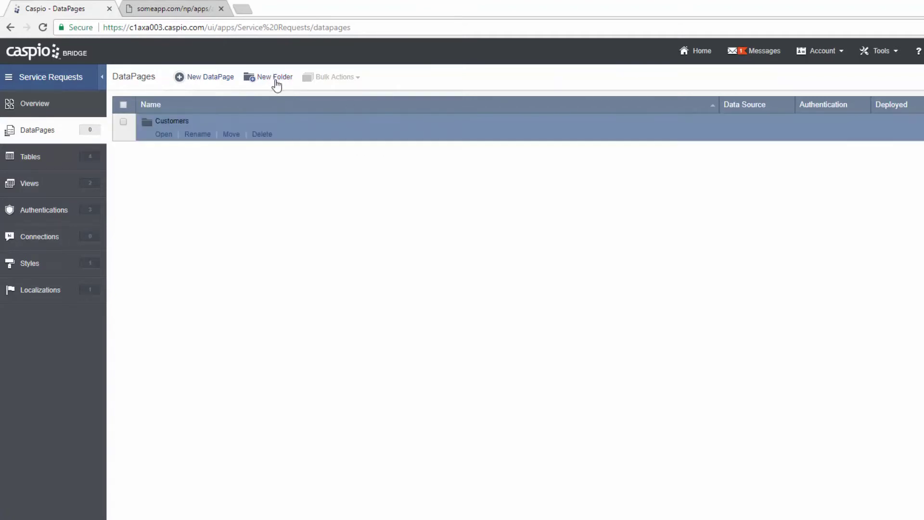
pyautogui.click(276, 79)
pyautogui.write('Service Reps')
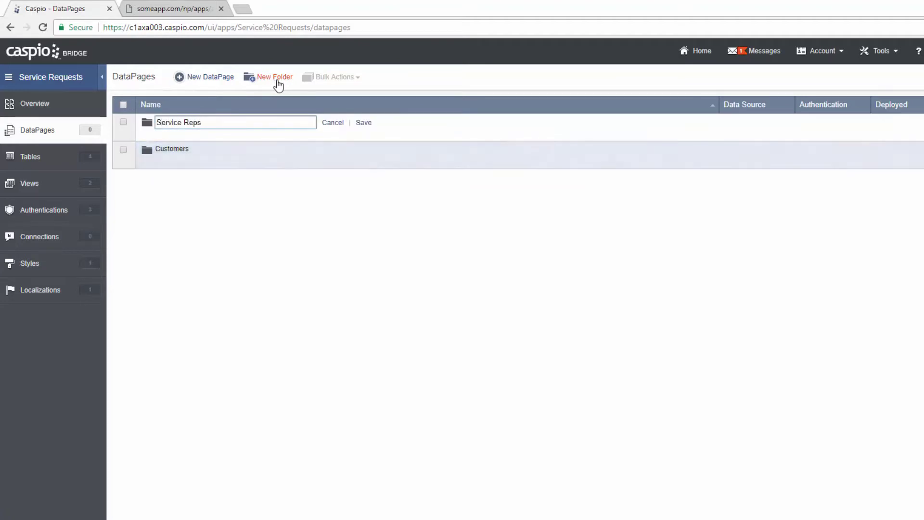
pyautogui.click(363, 123)
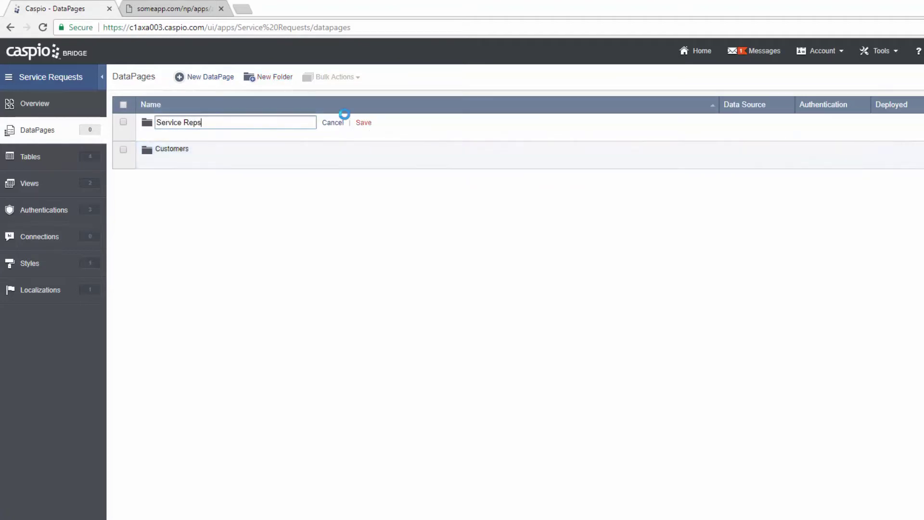
# - Create an 'Approving Managers' folder, then start a new DataPage inside Customers
pyautogui.click(283, 84)
pyautogui.write('Appro')
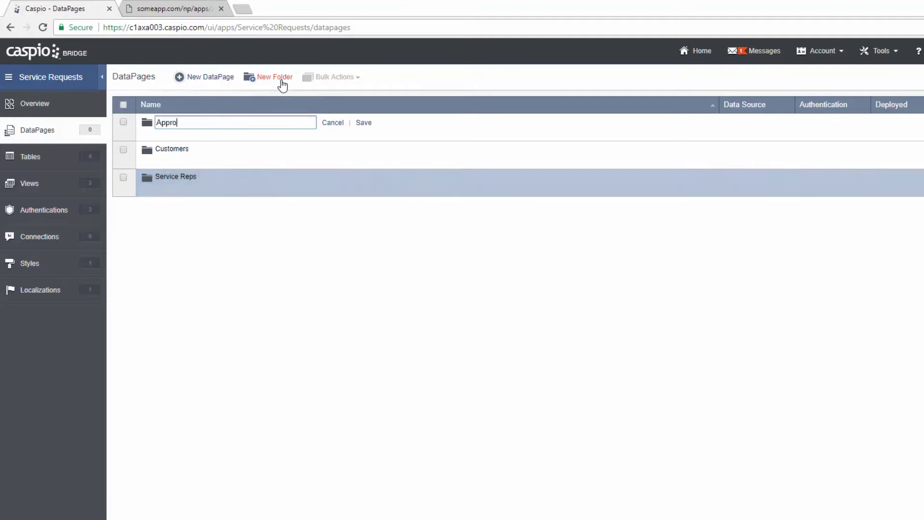
pyautogui.write('ving Managers')
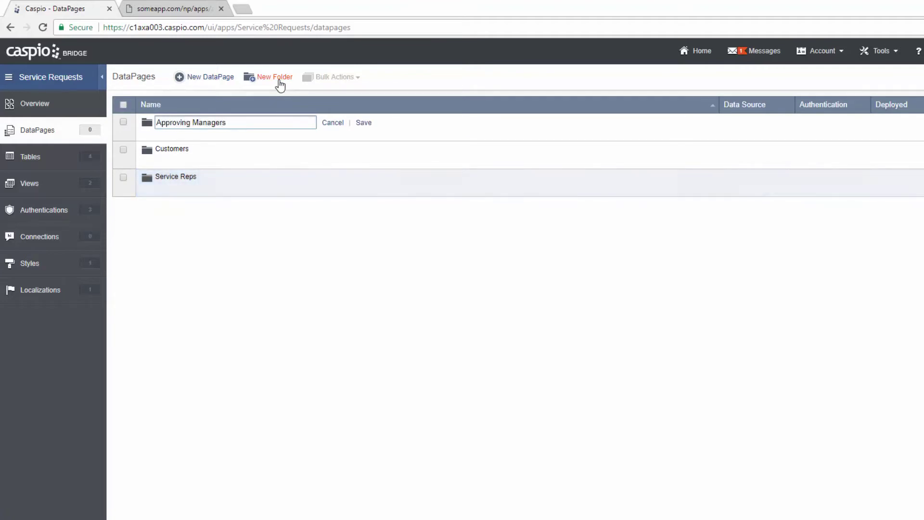
pyautogui.click(363, 123)
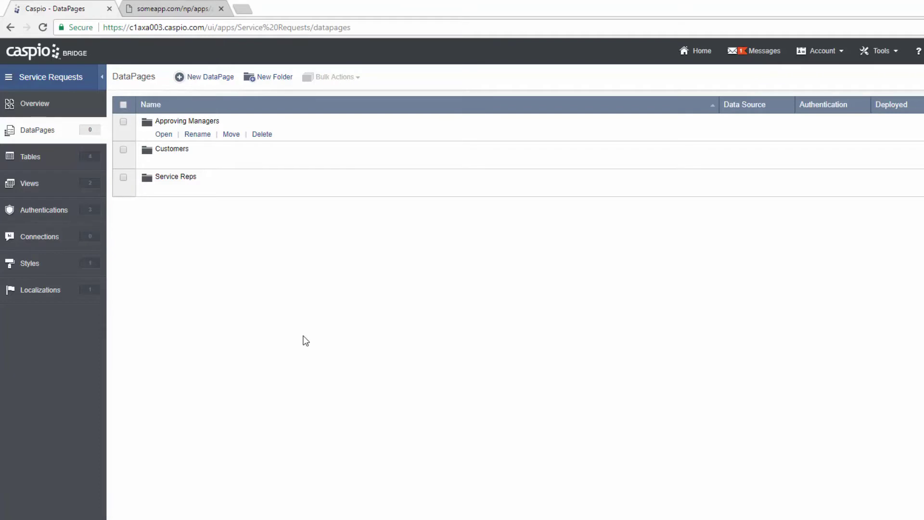
pyautogui.click(163, 162)
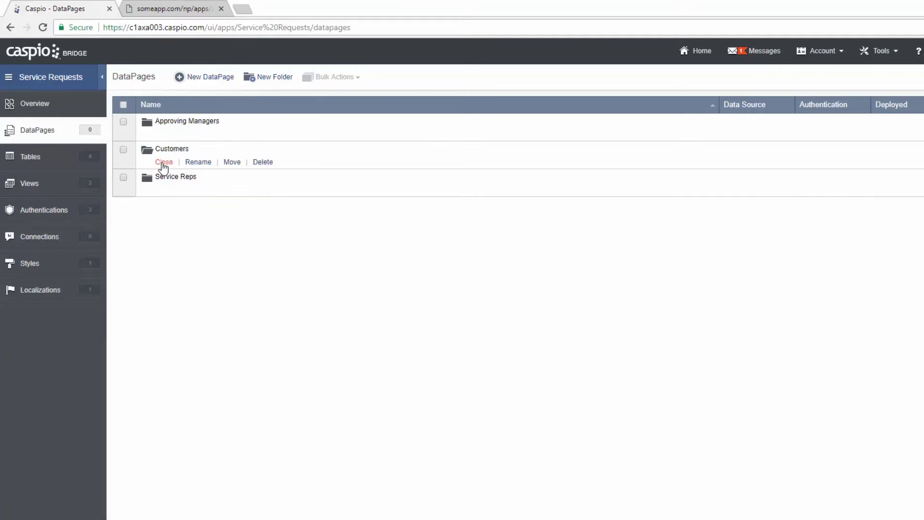
pyautogui.click(215, 79)
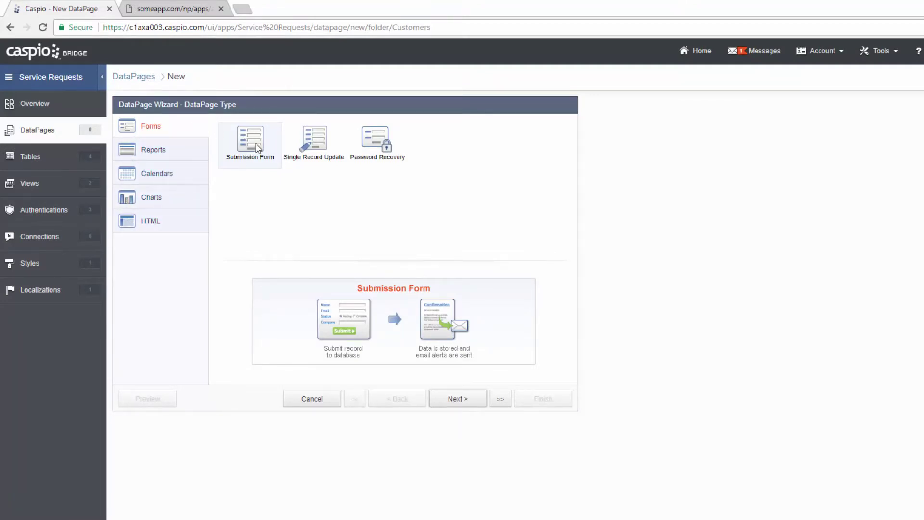
# - Browse the Reports, Calendars and Charts types, then pick the HTML DataPage type
pyautogui.click(196, 158)
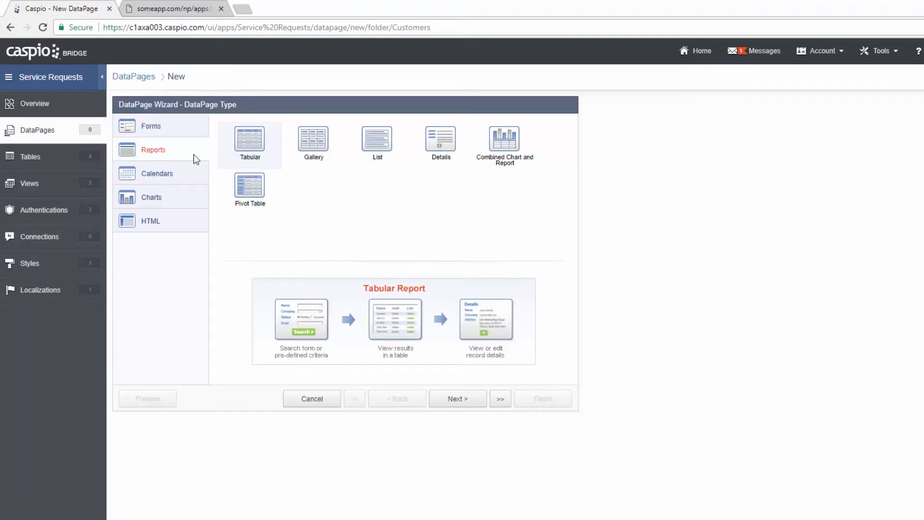
pyautogui.click(185, 174)
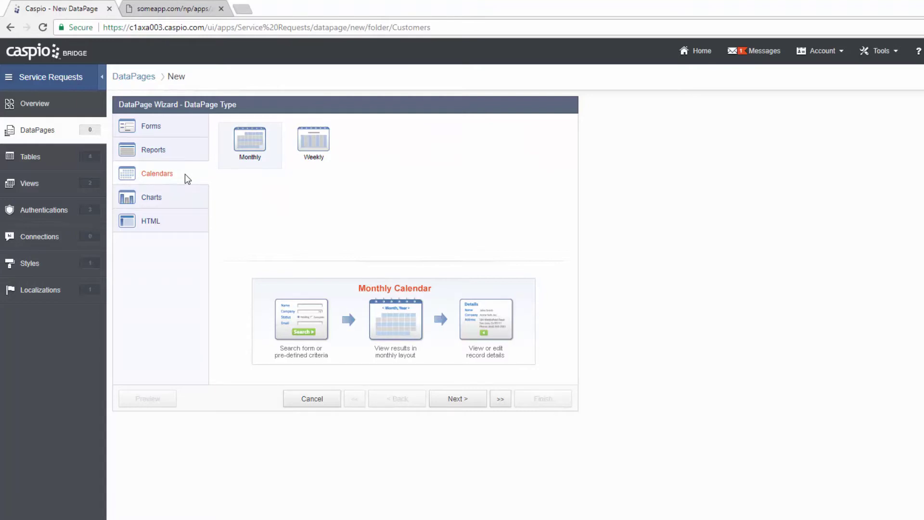
pyautogui.click(182, 201)
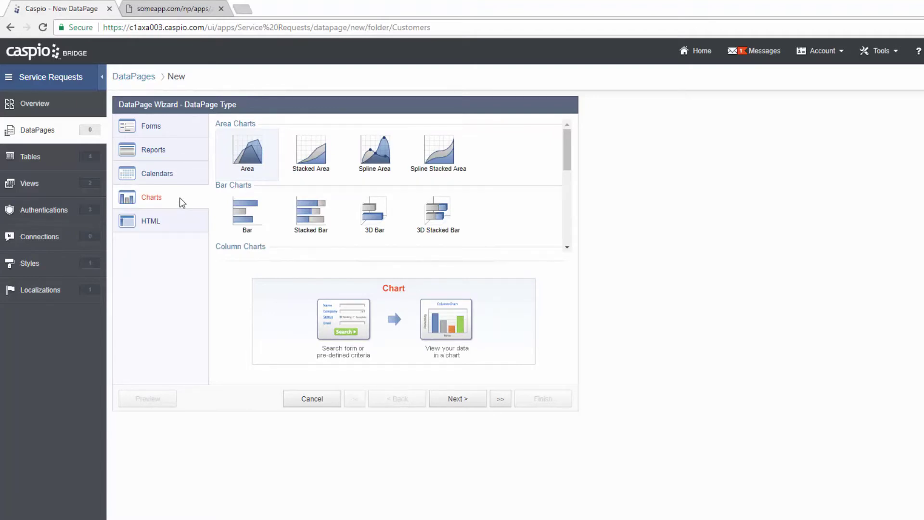
pyautogui.click(174, 224)
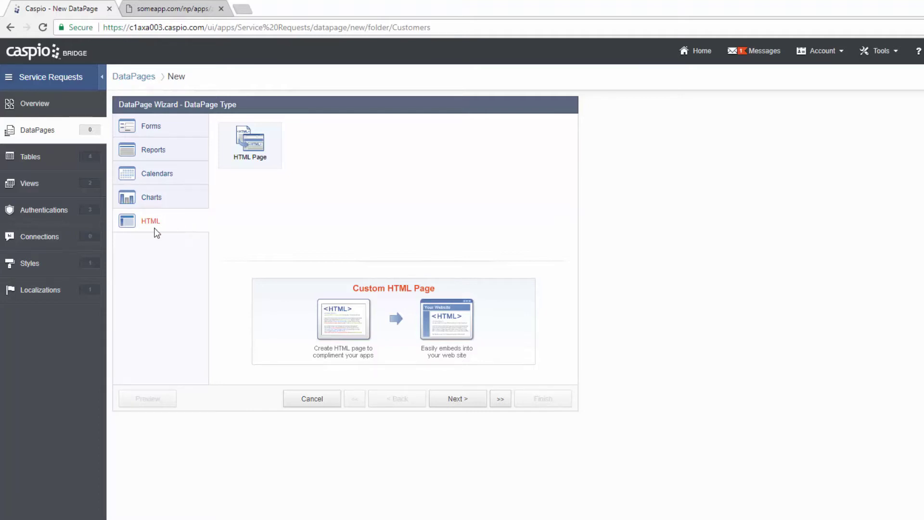
# - Name the HTML DataPage 'Customer Login Screen', keeping AW_Service_Requests_Style and English (default) localization
pyautogui.click(462, 399)
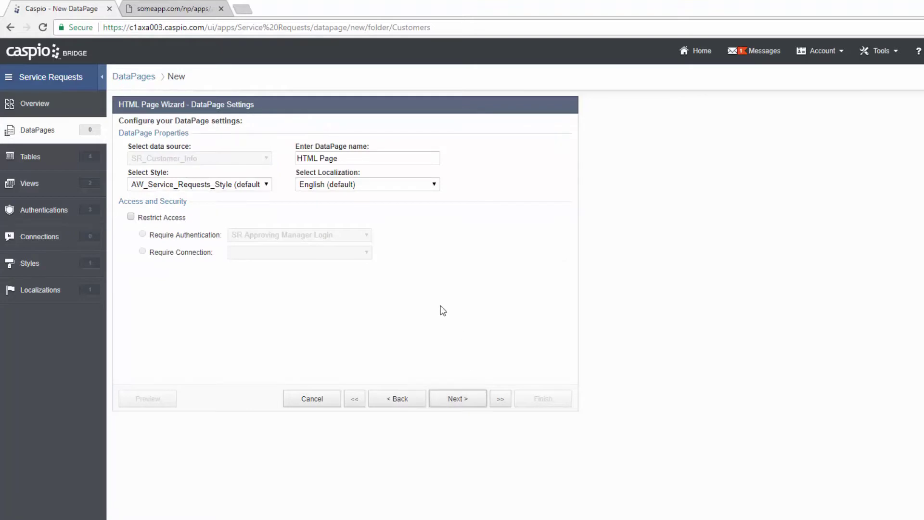
pyautogui.moveTo(353, 158); pyautogui.dragTo(271, 162)
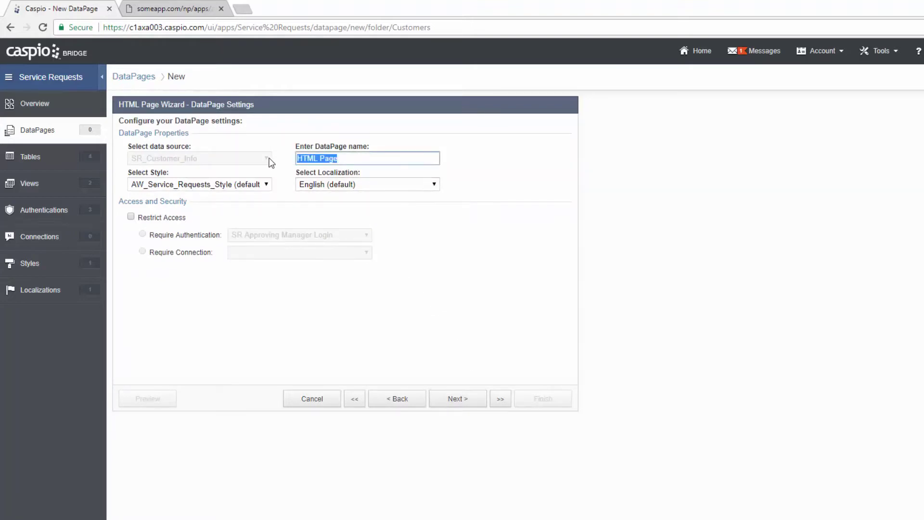
pyautogui.write('Customer Login Screen')
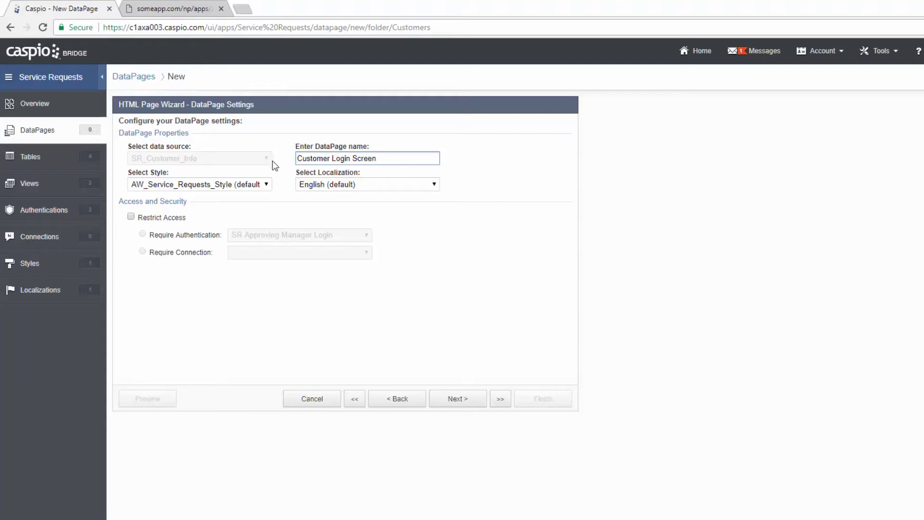
pyautogui.click(267, 184)
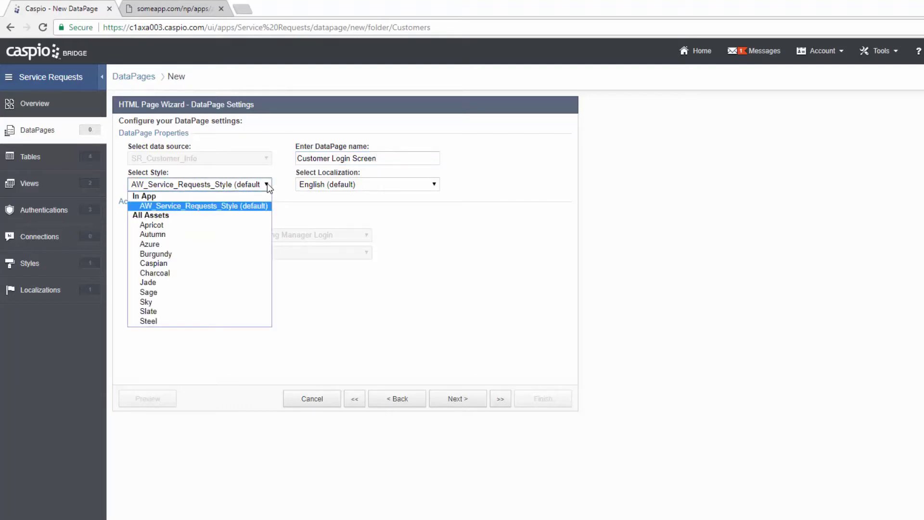
pyautogui.click(258, 207)
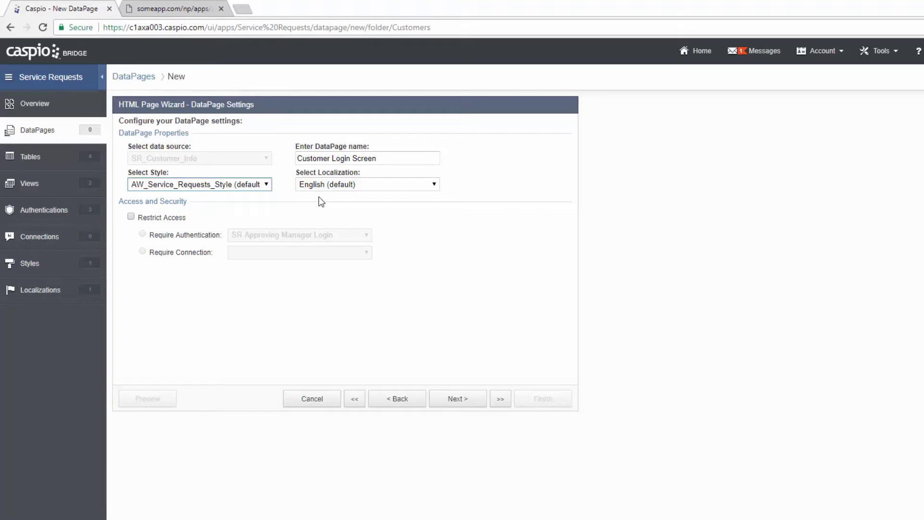
pyautogui.click(355, 188)
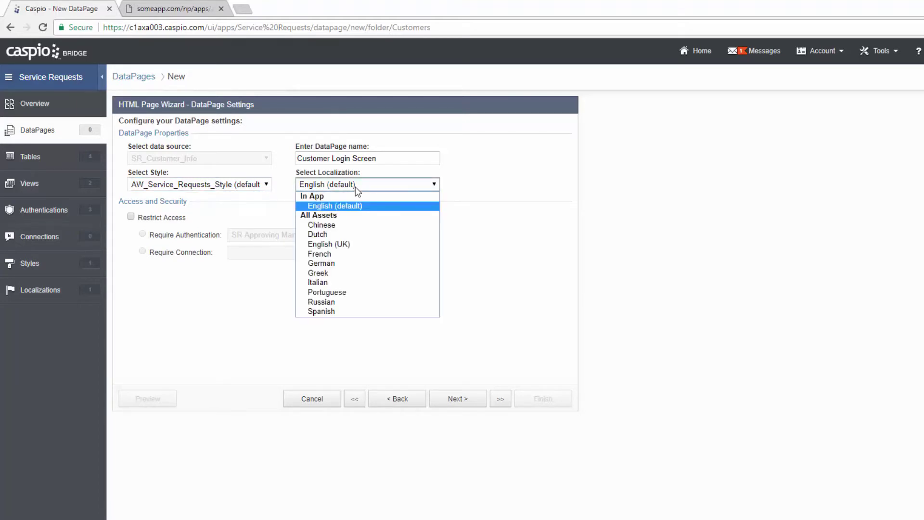
pyautogui.click(274, 203)
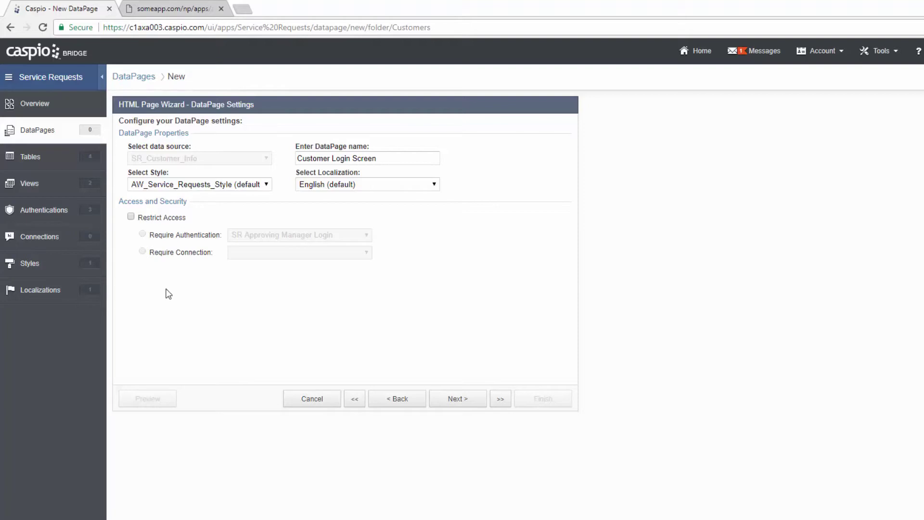
# - Restrict access with SR Customer Login authentication and continue to page design
pyautogui.click(130, 217)
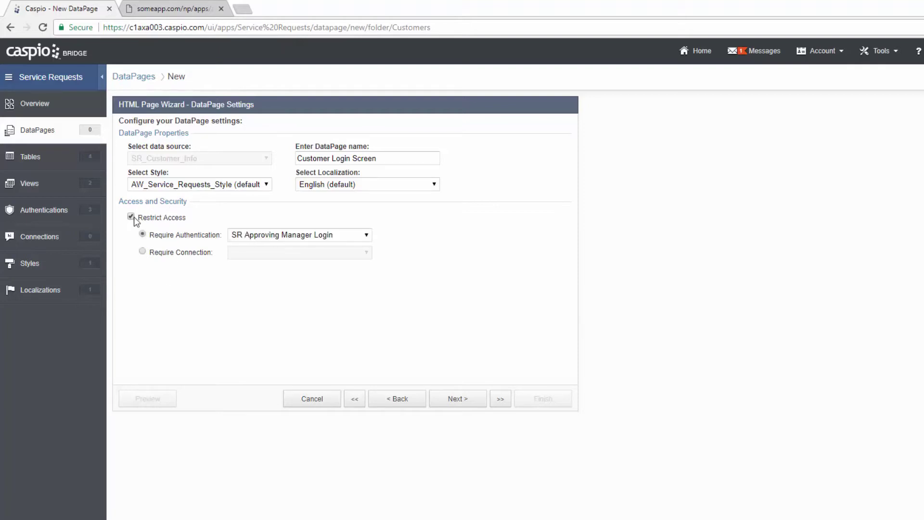
pyautogui.click(309, 234)
pyautogui.click(302, 267)
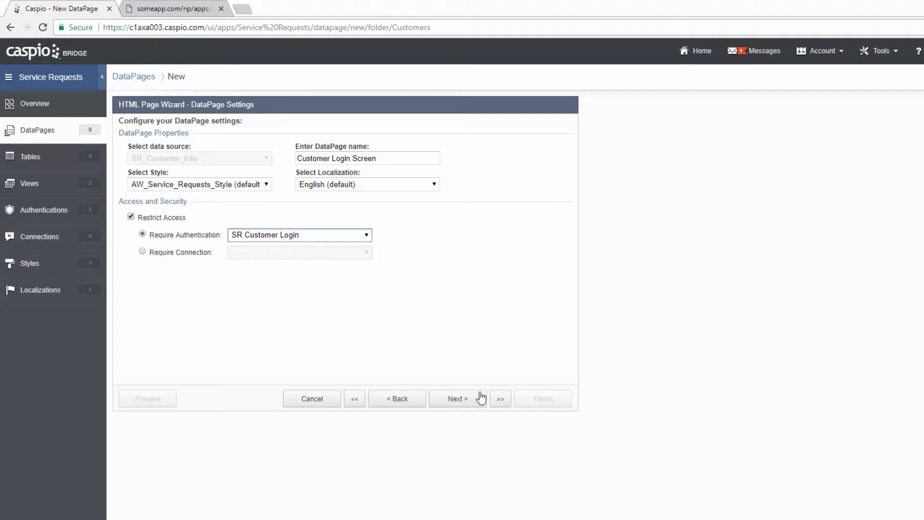
pyautogui.click(457, 399)
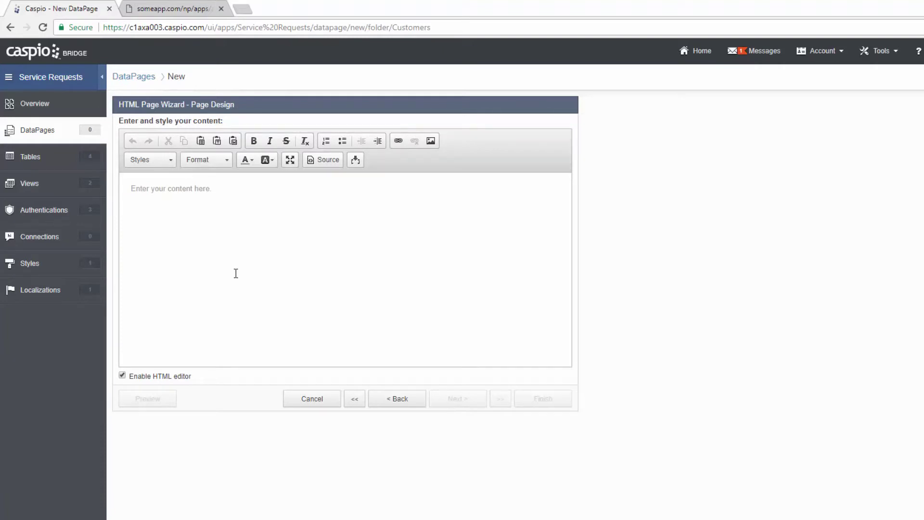
# - Disable the HTML editor and enter a script setting window.location to submit_request.html
pyautogui.click(164, 376)
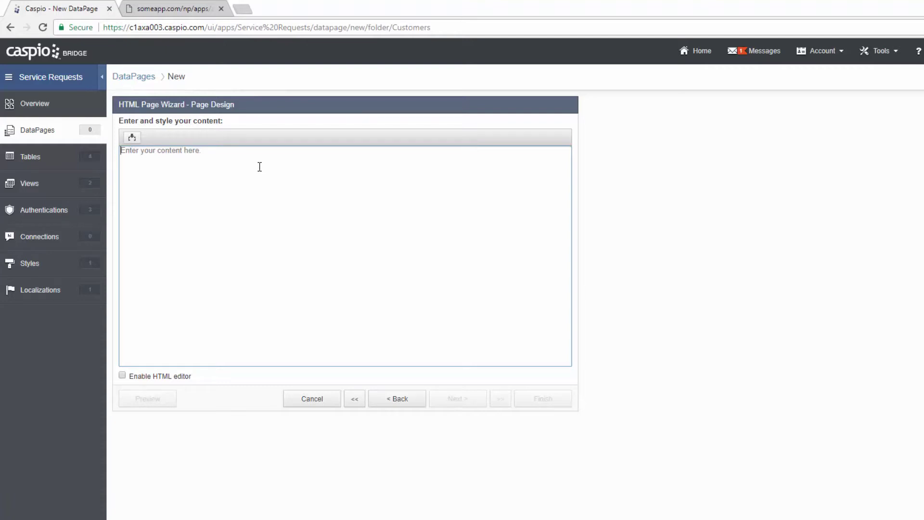
pyautogui.write('<script')
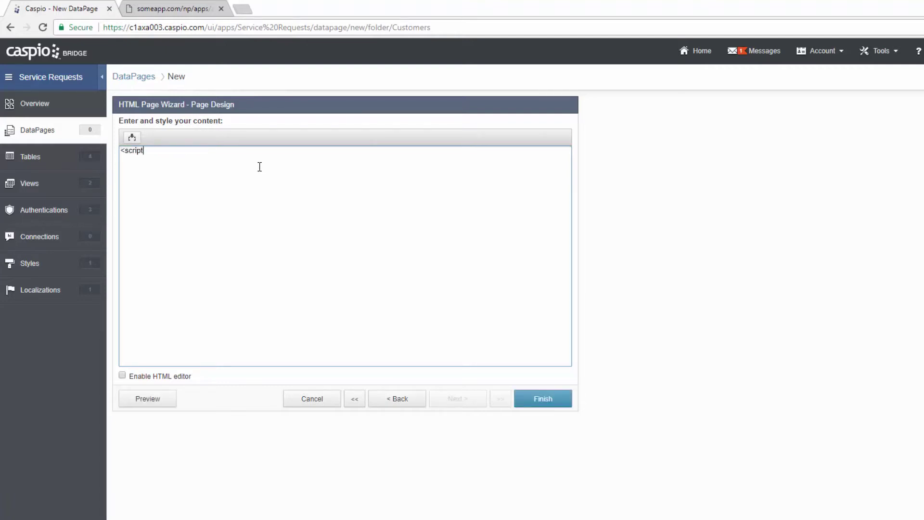
pyautogui.write("> window.location='")
pyautogui.write('submit_request.ht')
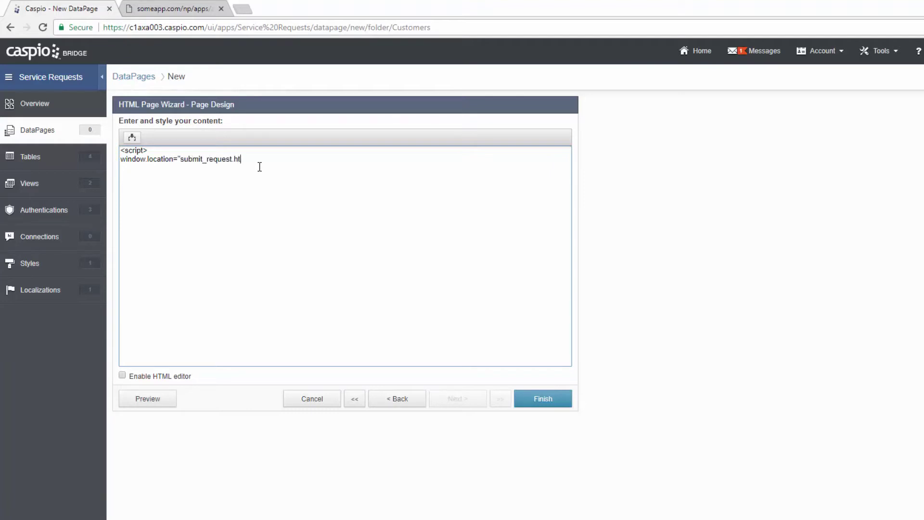
pyautogui.write('ml";')
pyautogui.press('Return')
pyautogui.write('</script>')
# - Select the submit_request.html file name and bring up the someapp.com Customer Login page
pyautogui.click(181, 159)
pyautogui.moveTo(181, 159); pyautogui.dragTo(249, 159)
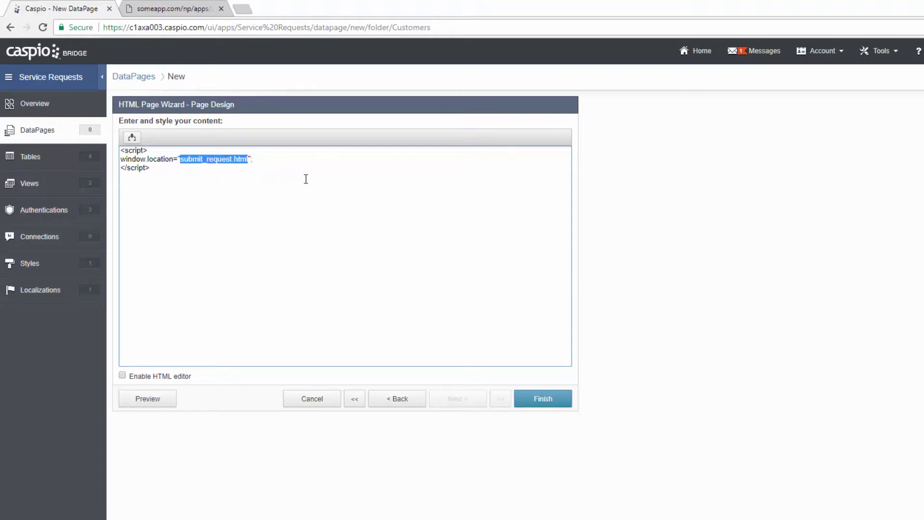
pyautogui.click(173, 16)
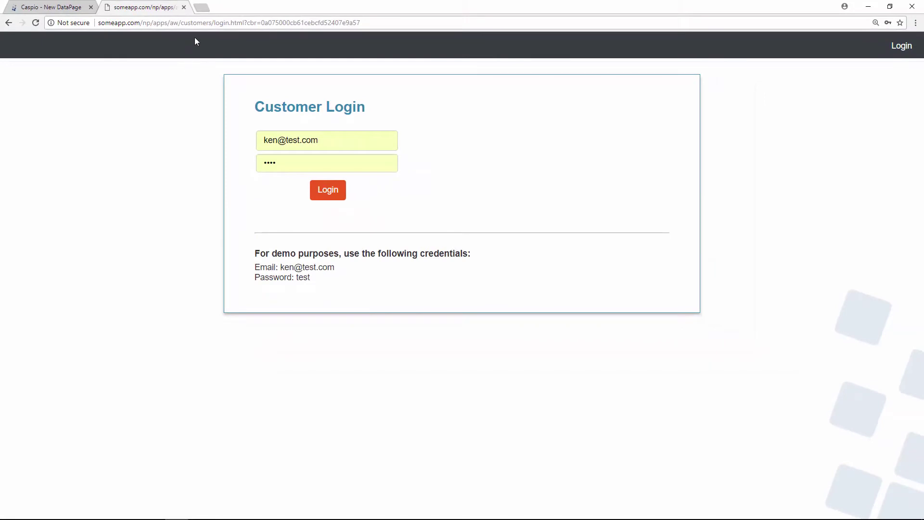
# - Log in on someapp.com as the demo customer, landing on submit_request.html
pyautogui.moveTo(215, 23); pyautogui.dragTo(244, 24)
pyautogui.click(338, 197)
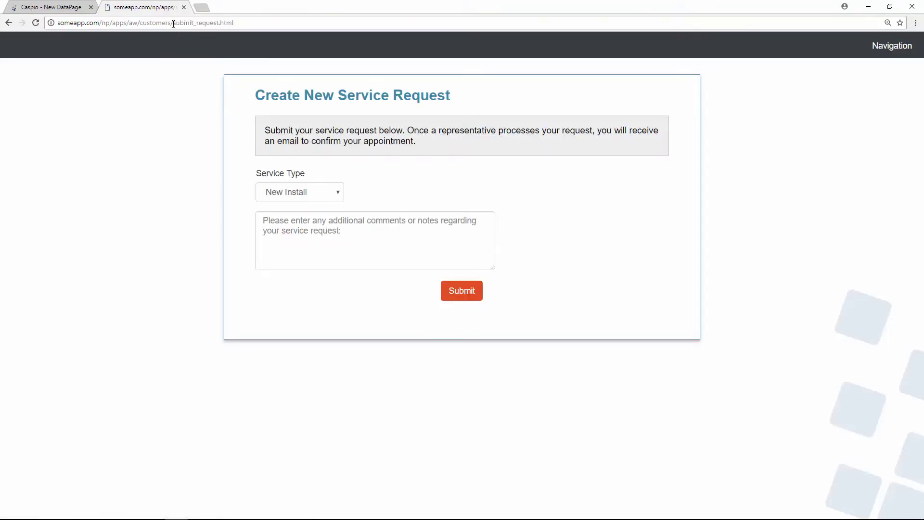
pyautogui.moveTo(173, 22); pyautogui.dragTo(250, 24)
# - Log out through Navigation, log back in, and return to the Caspio wizard
pyautogui.click(893, 50)
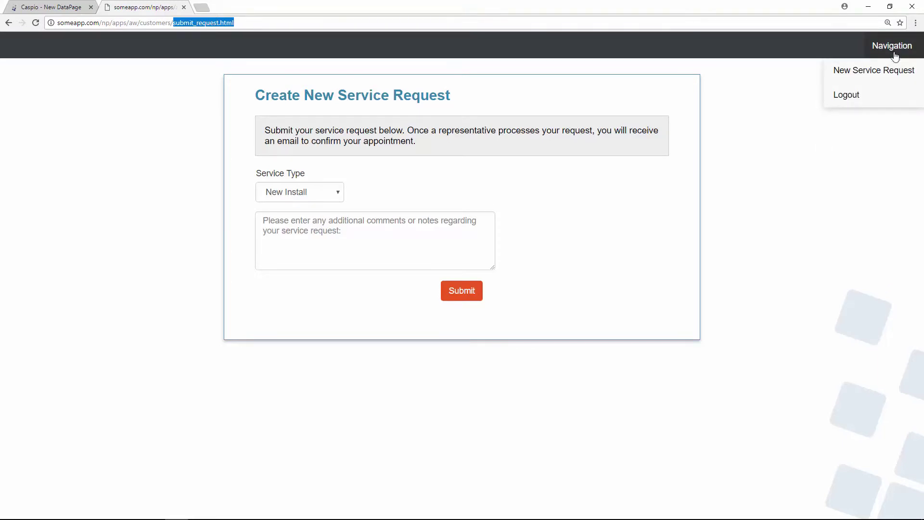
pyautogui.click(873, 94)
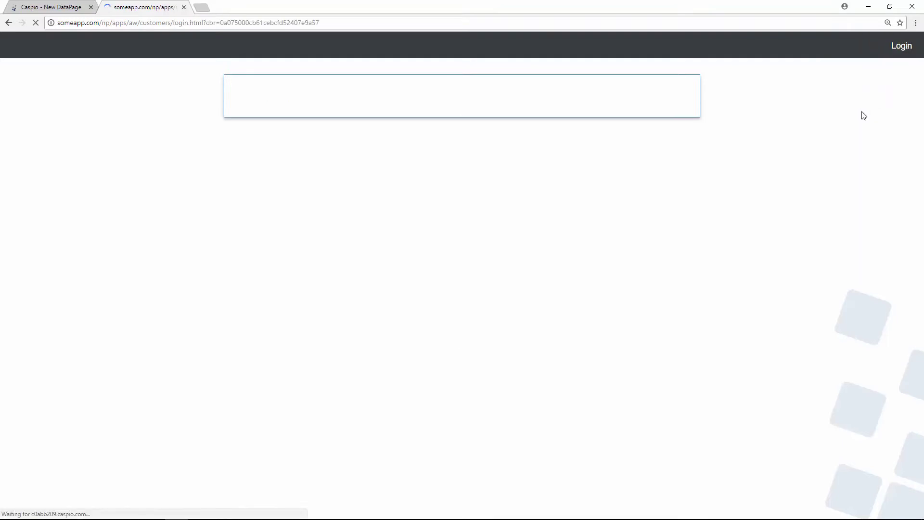
pyautogui.doubleClick(226, 23)
pyautogui.moveTo(908, 54)
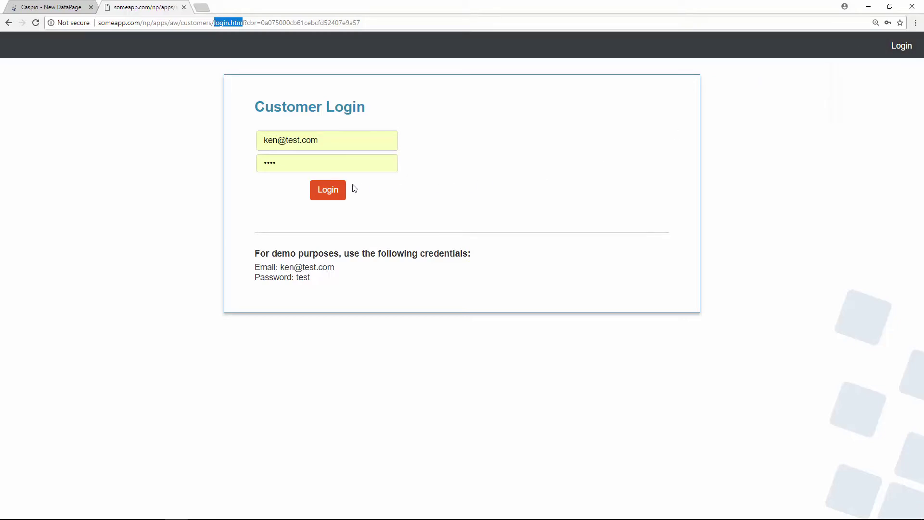
pyautogui.click(332, 194)
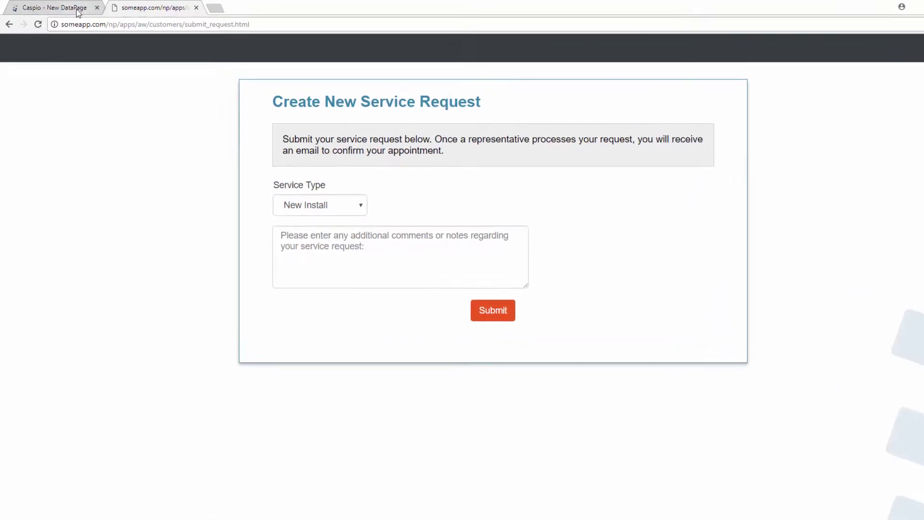
pyautogui.click(76, 8)
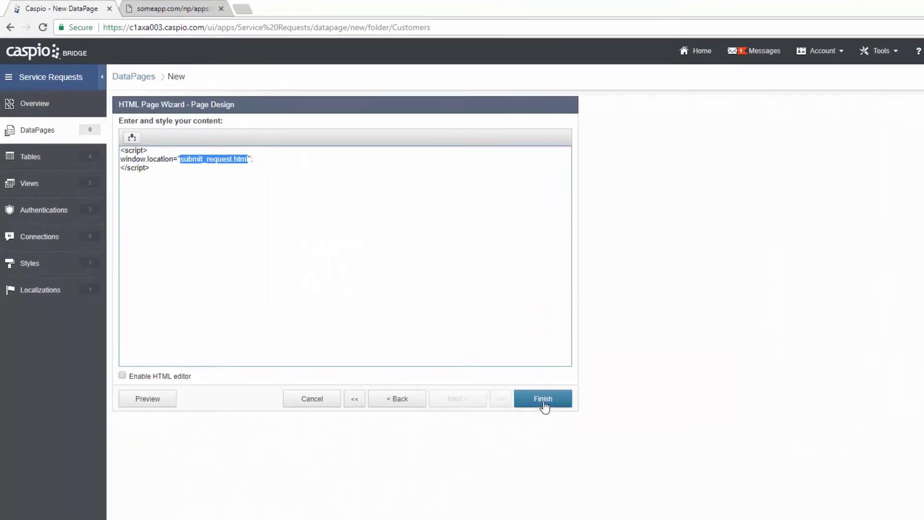
# - Finish the redirect HTML page, view the live request form, then start another DataPage
pyautogui.click(544, 406)
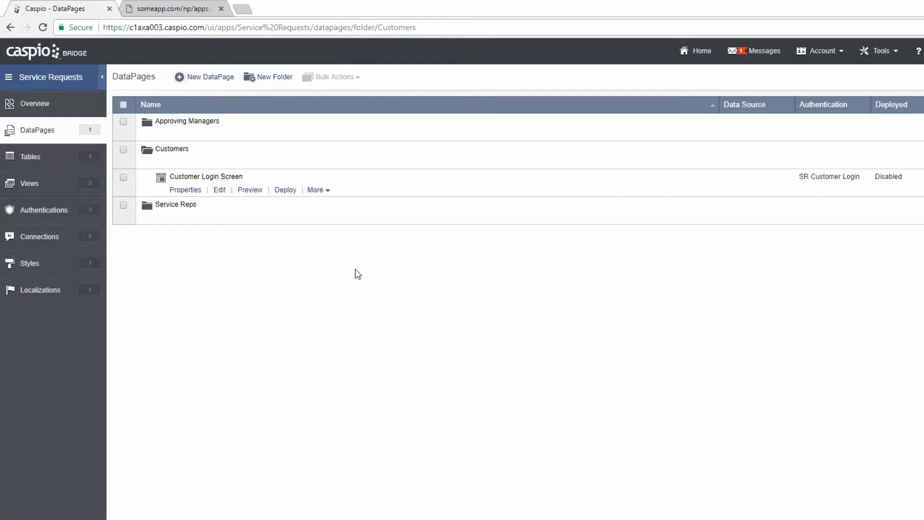
pyautogui.click(179, 9)
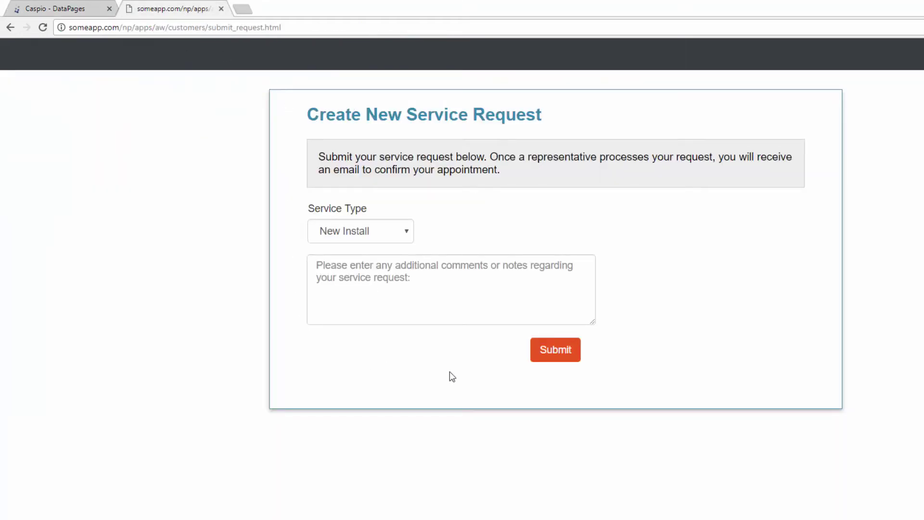
pyautogui.click(60, 10)
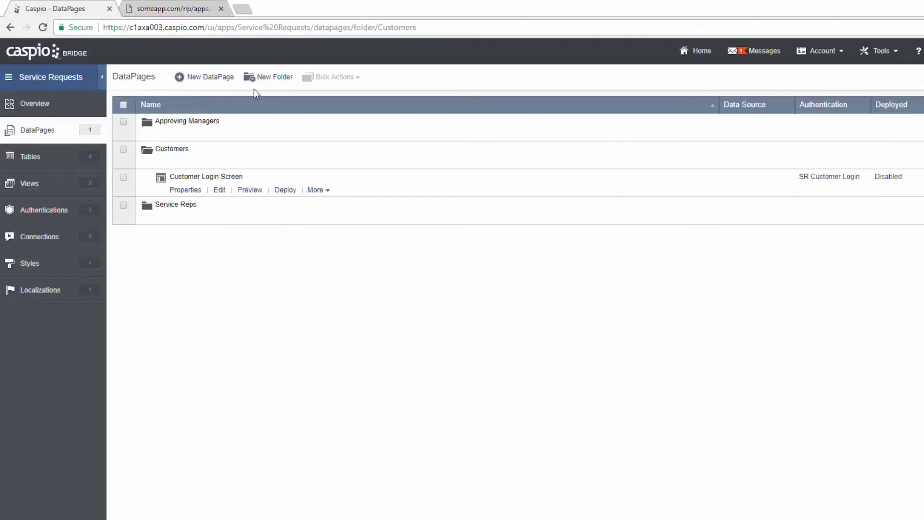
pyautogui.click(228, 81)
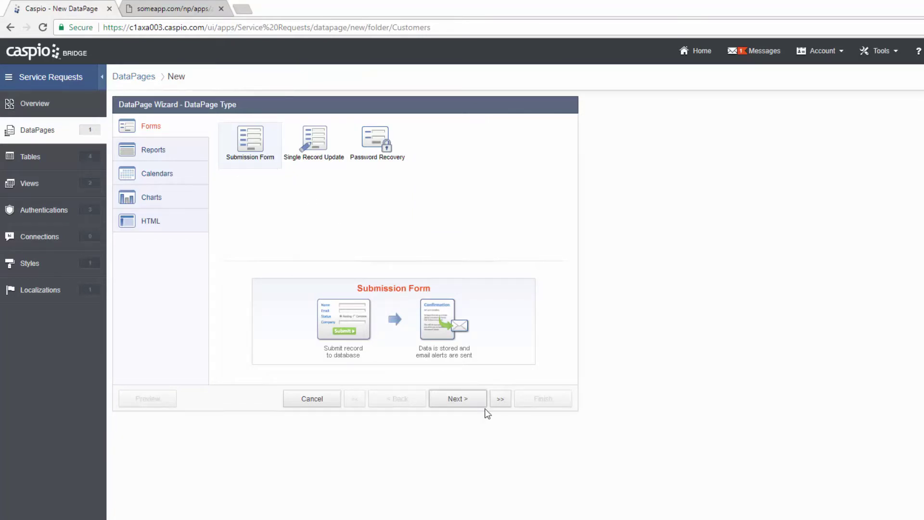
# - Make a Submission Form on SR_Service_Request_Info named 'Create New Service Request'
pyautogui.click(457, 398)
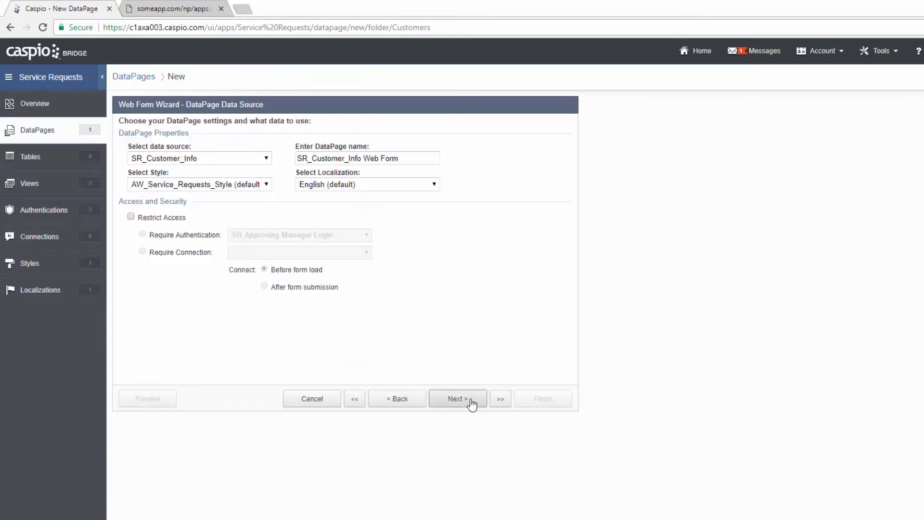
pyautogui.click(219, 157)
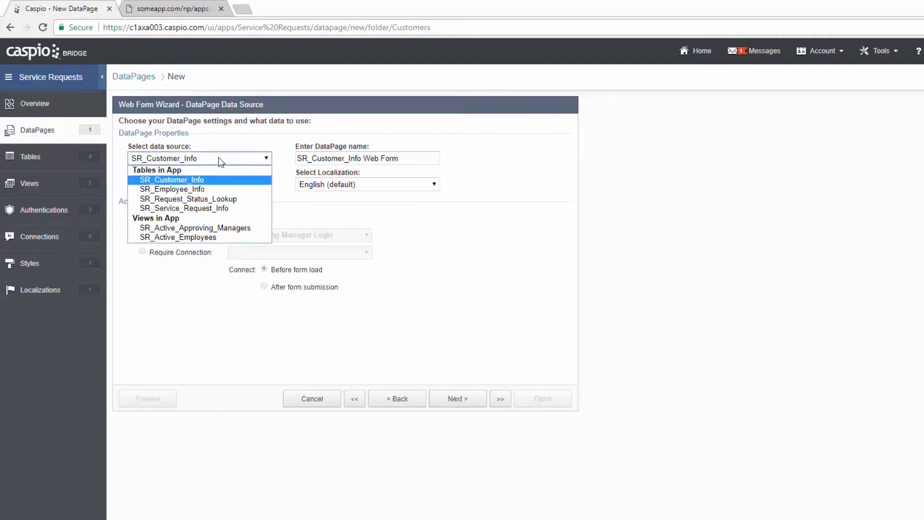
pyautogui.click(203, 210)
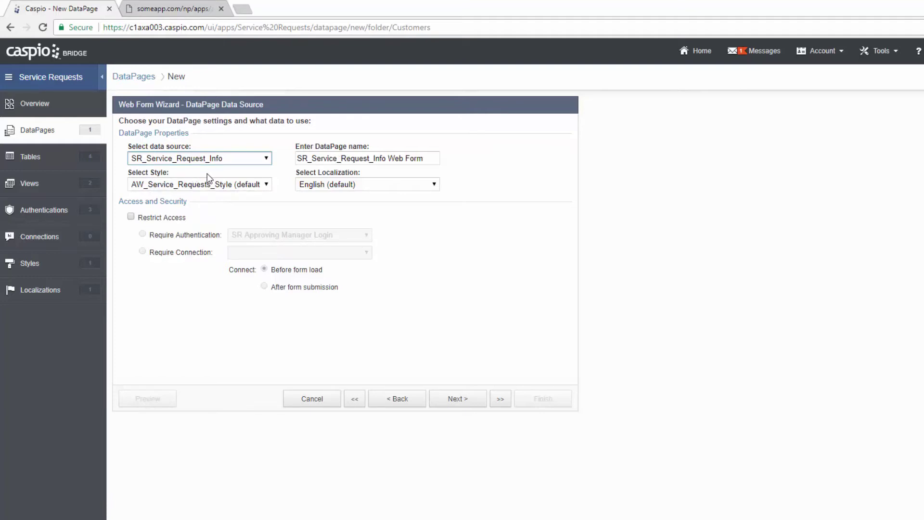
pyautogui.press('Tab')
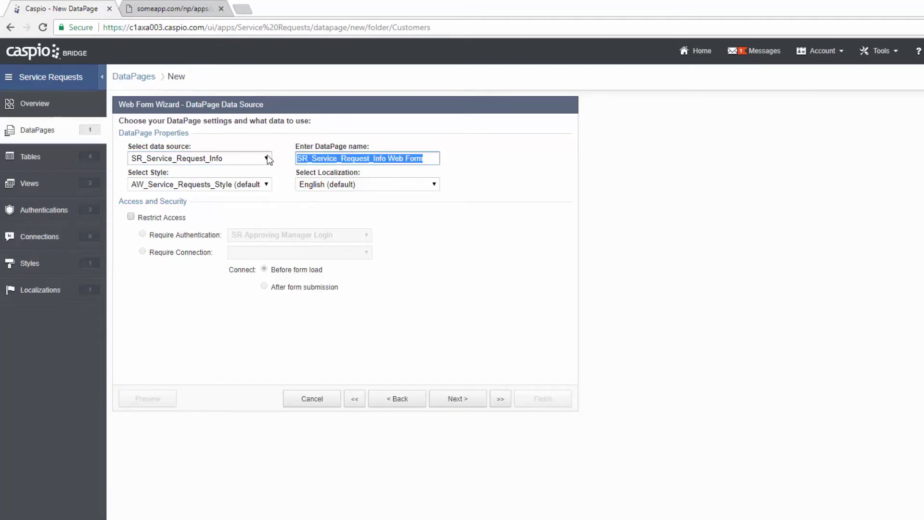
pyautogui.write('Create New SErvi')
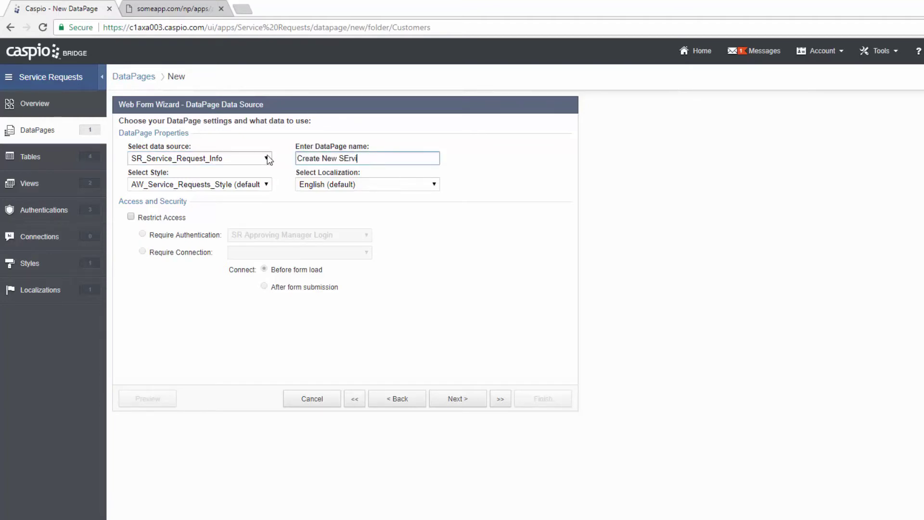
pyautogui.press('BackSpace')
pyautogui.press('BackSpace')
pyautogui.press('BackSpace')
pyautogui.press('BackSpace')
pyautogui.write('ervice Request')
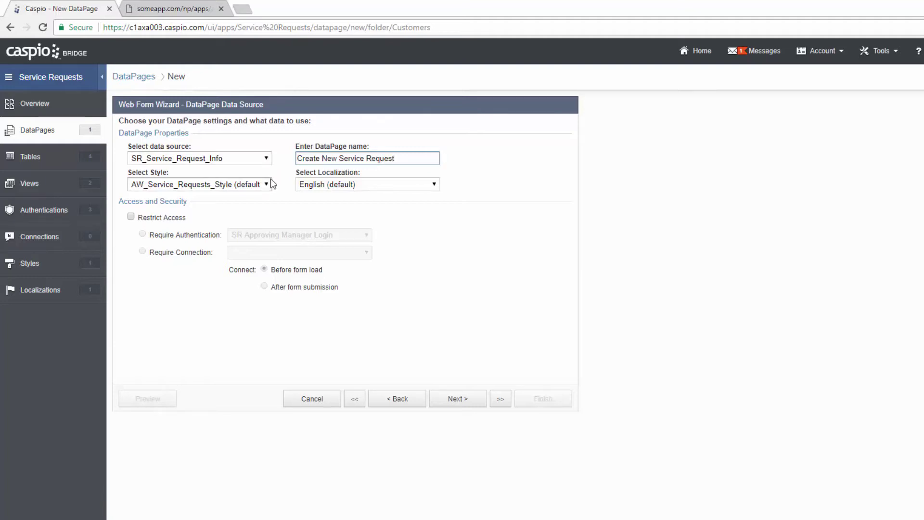
# - Restrict the form to SR Customer Login authentication and advance to field selection
pyautogui.click(164, 218)
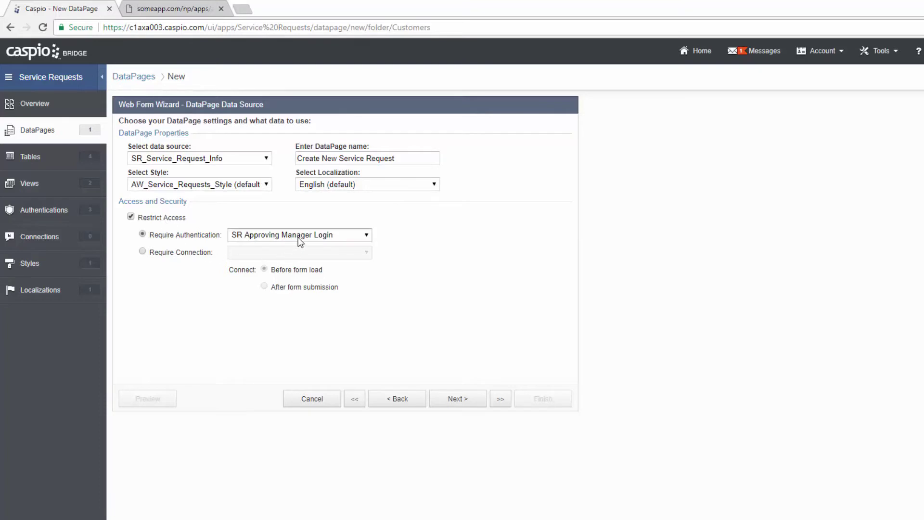
pyautogui.click(299, 235)
pyautogui.click(304, 265)
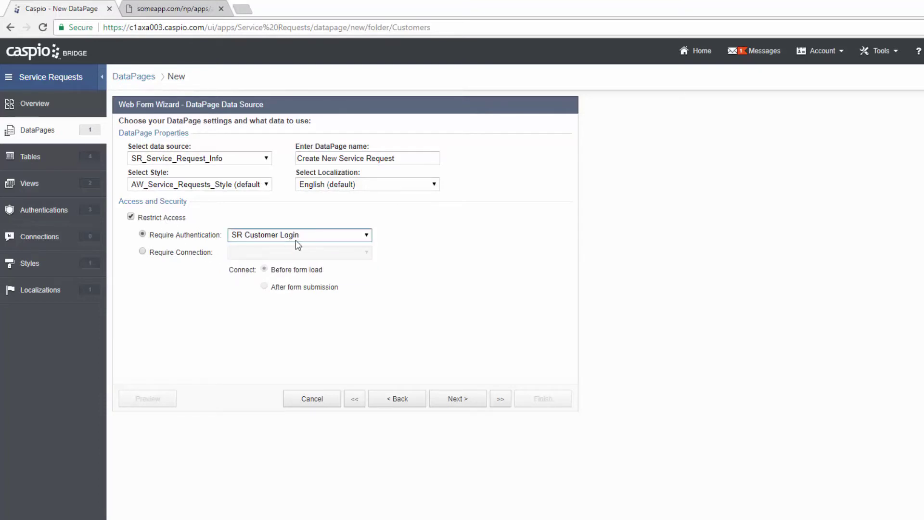
pyautogui.click(469, 400)
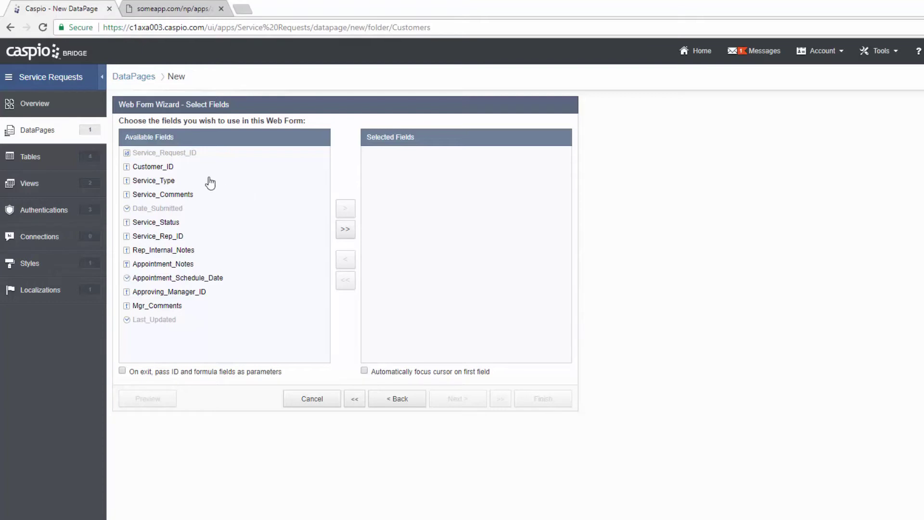
# - Add Customer_ID, Service_Type, Service_Comments and Service_Status to Selected Fields, then continue
pyautogui.click(194, 170)
pyautogui.click(346, 209)
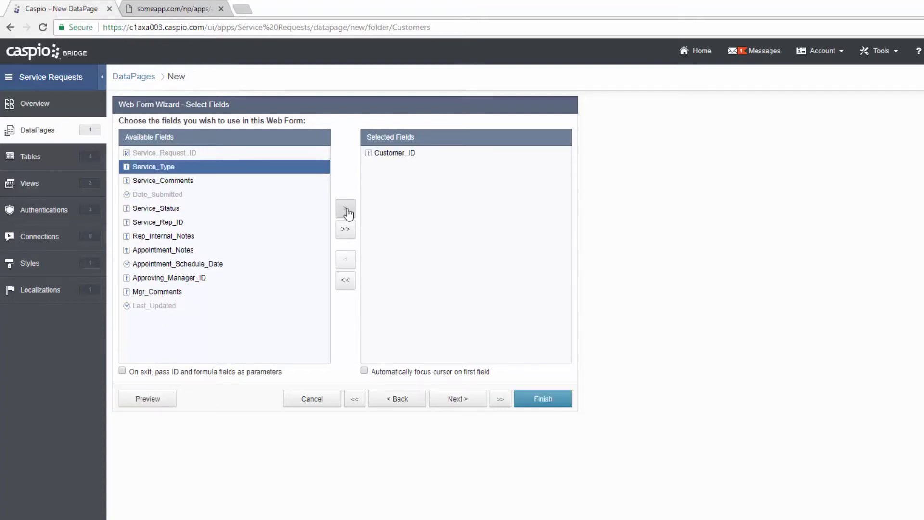
pyautogui.click(347, 209)
pyautogui.click(346, 210)
pyautogui.click(346, 210)
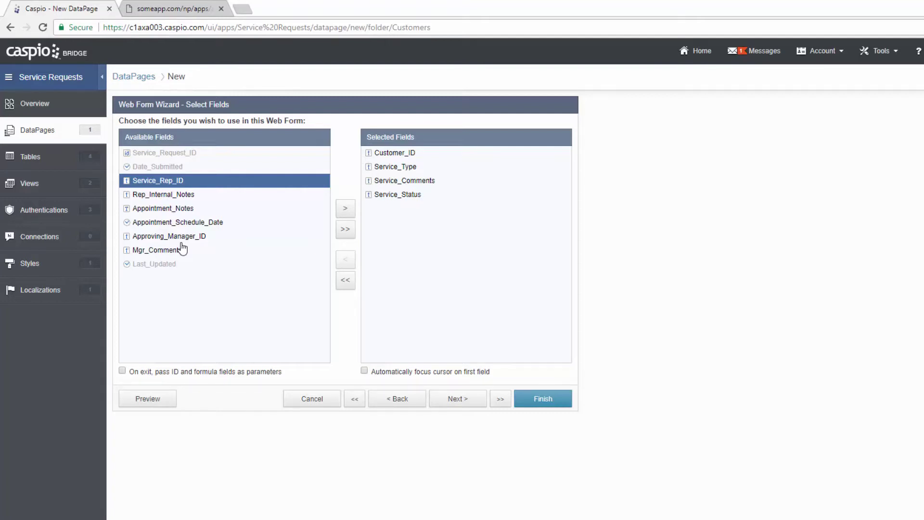
pyautogui.click(448, 406)
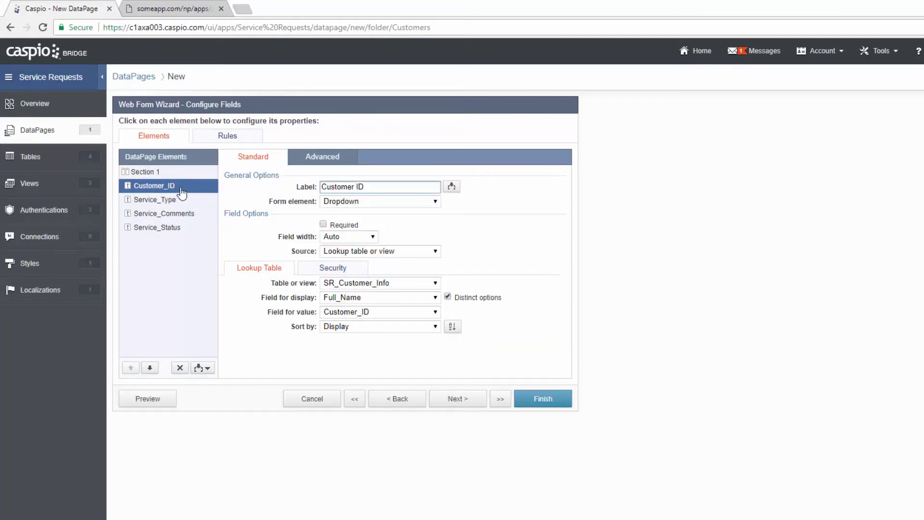
# - Make Customer_ID a Hidden field loaded from Authentication Fields > Customer_ID, then view the live form
pyautogui.click(376, 204)
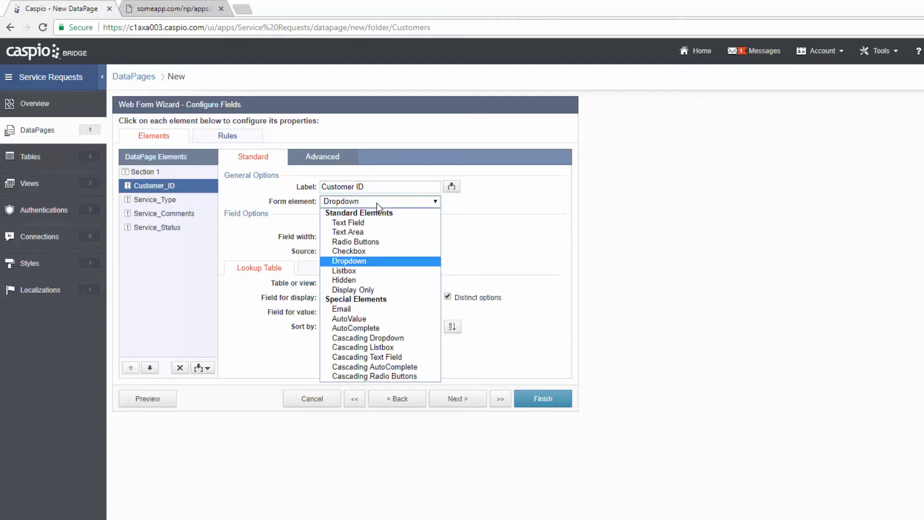
pyautogui.click(383, 281)
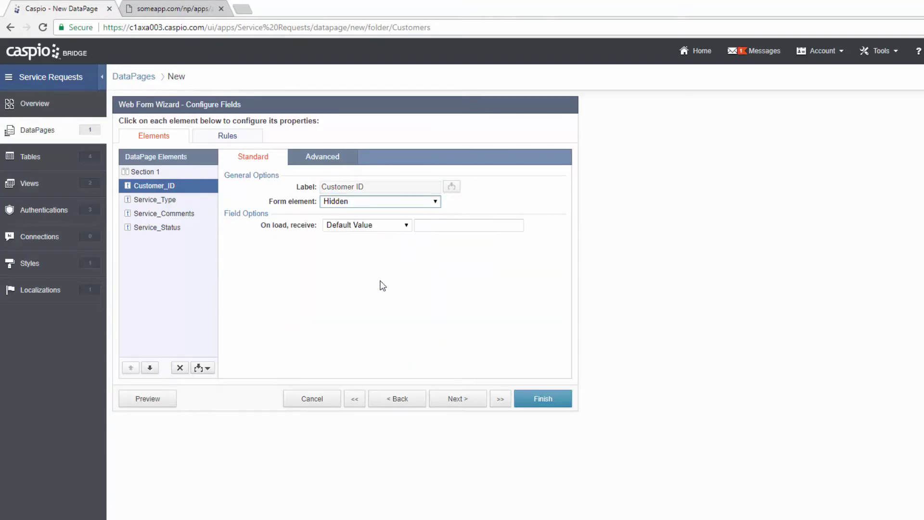
pyautogui.click(401, 225)
pyautogui.click(397, 245)
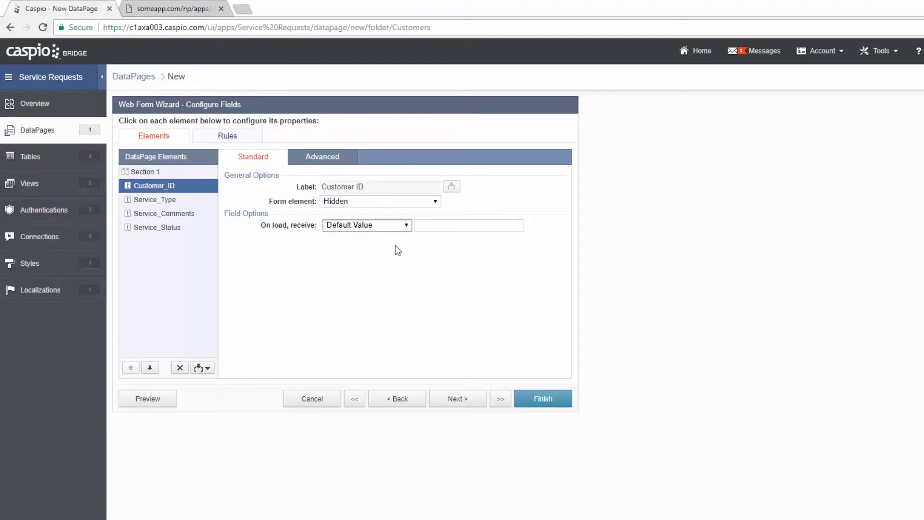
pyautogui.click(452, 226)
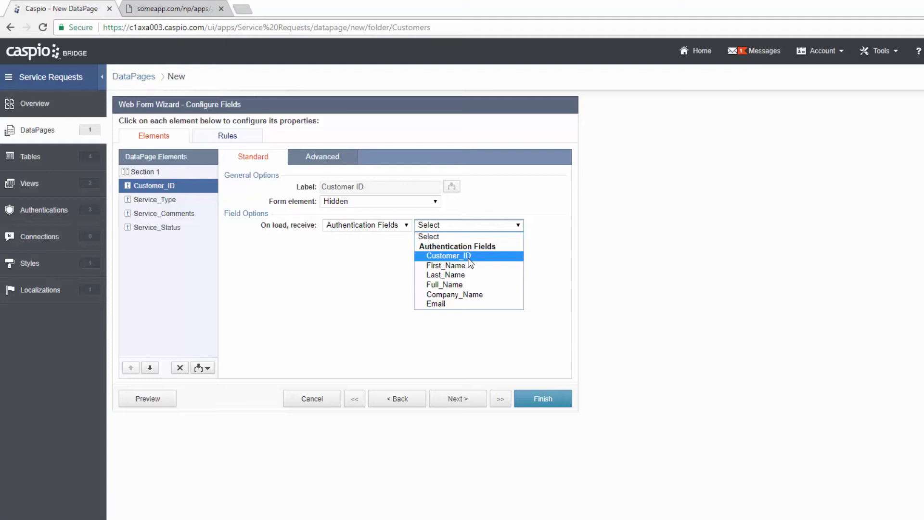
pyautogui.click(468, 256)
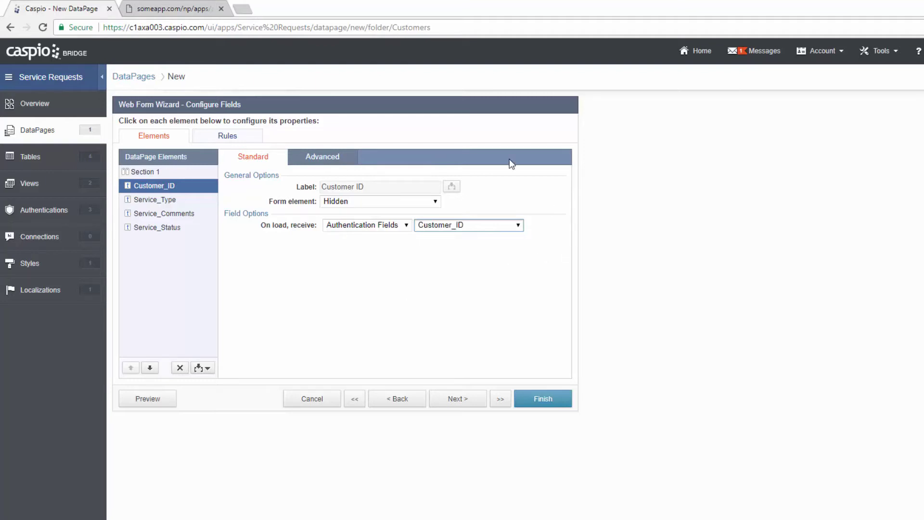
pyautogui.click(208, 11)
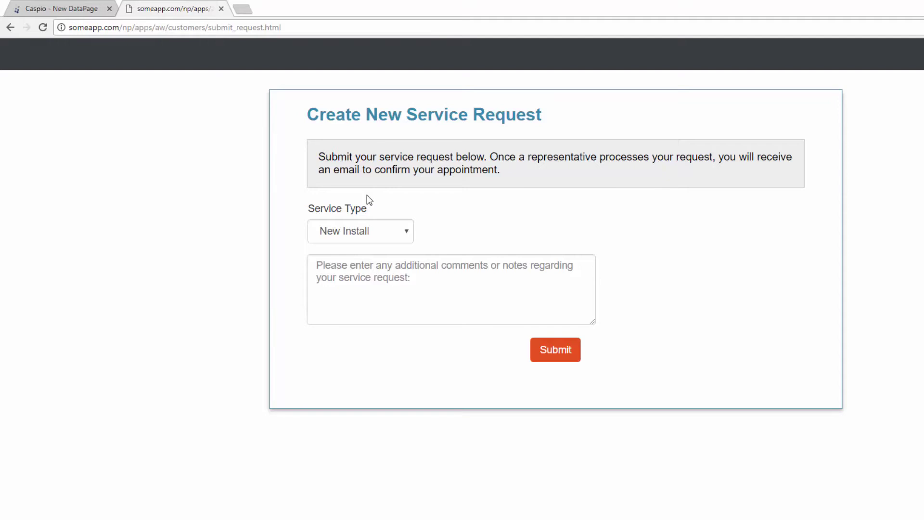
# - Switch back to the 'Caspio - New DataPage' tab showing the Configure Fields step
pyautogui.click(63, 11)
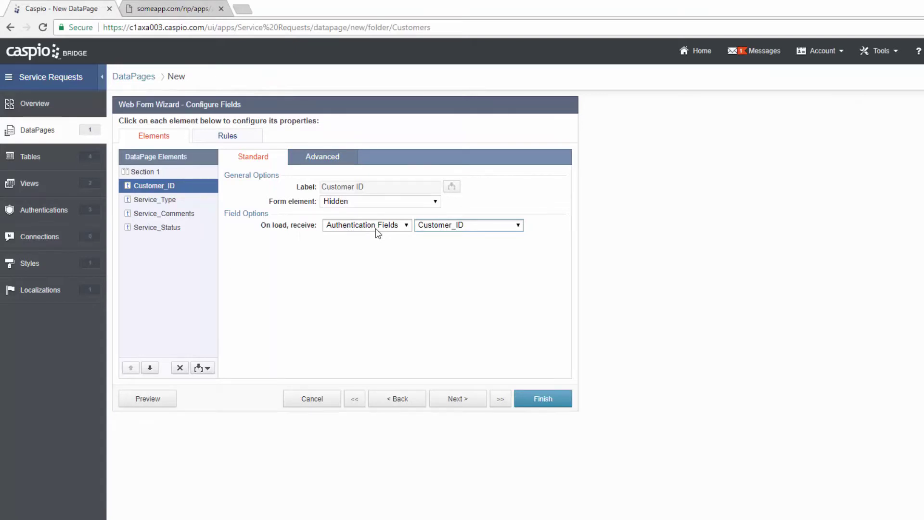
# - Make Service_Type a dropdown with choices New Install, Troubleshooting and Cancellation
pyautogui.click(172, 202)
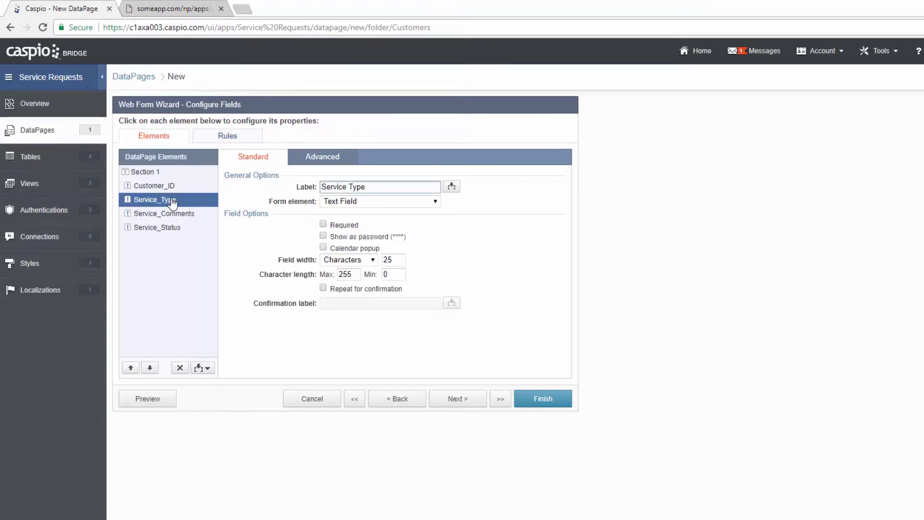
pyautogui.click(388, 206)
pyautogui.click(376, 261)
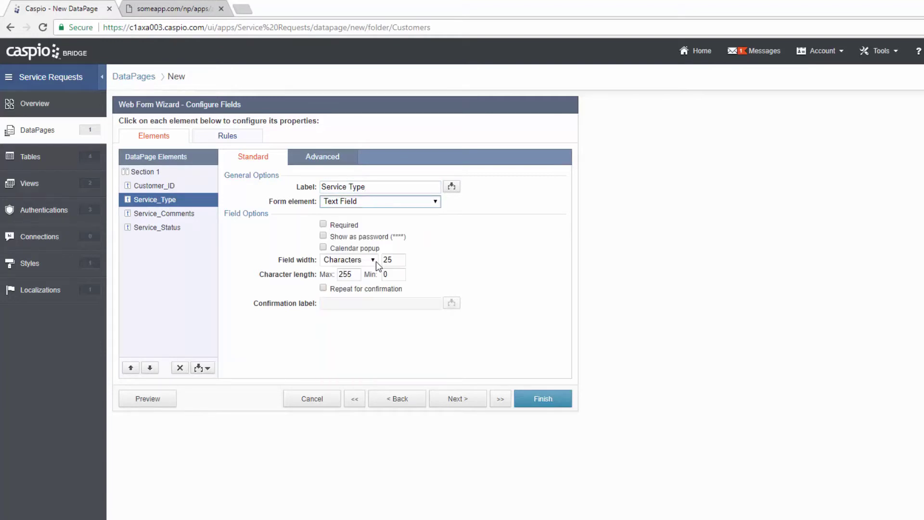
pyautogui.click(343, 290)
pyautogui.write('New Install')
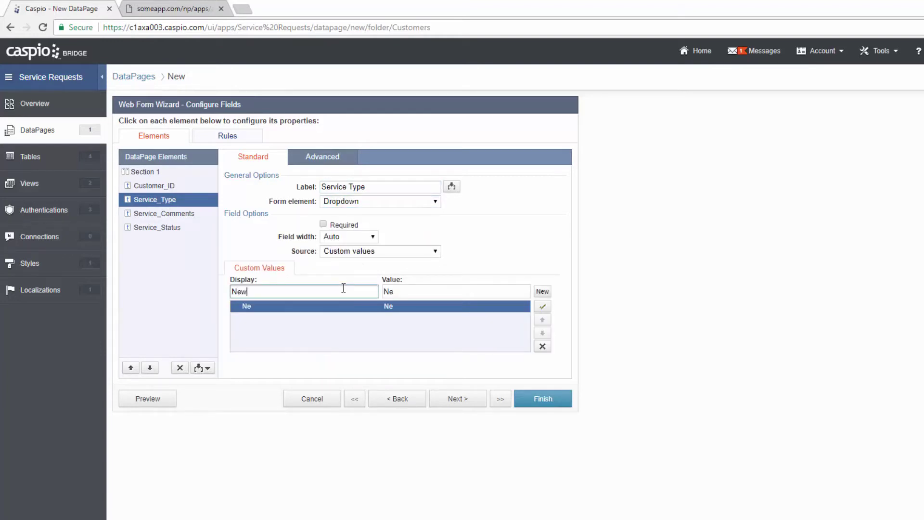
pyautogui.click(541, 291)
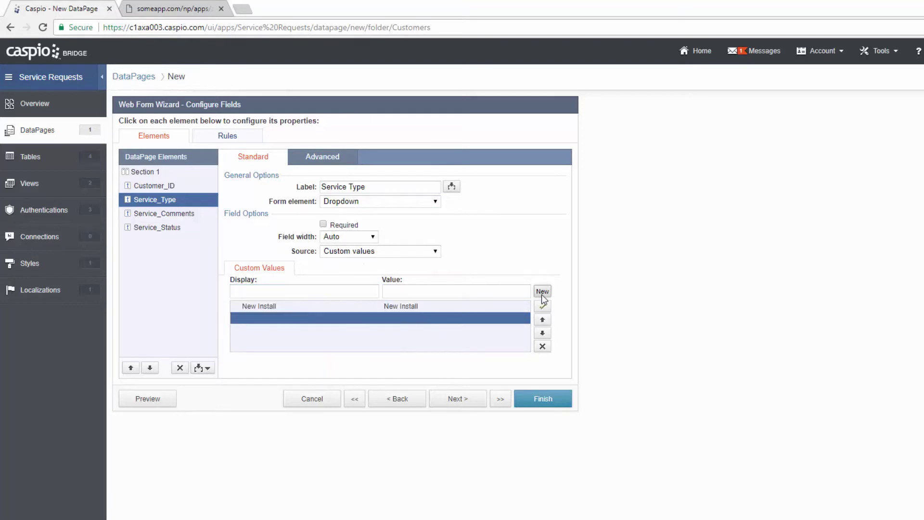
pyautogui.write('Troubleshooting')
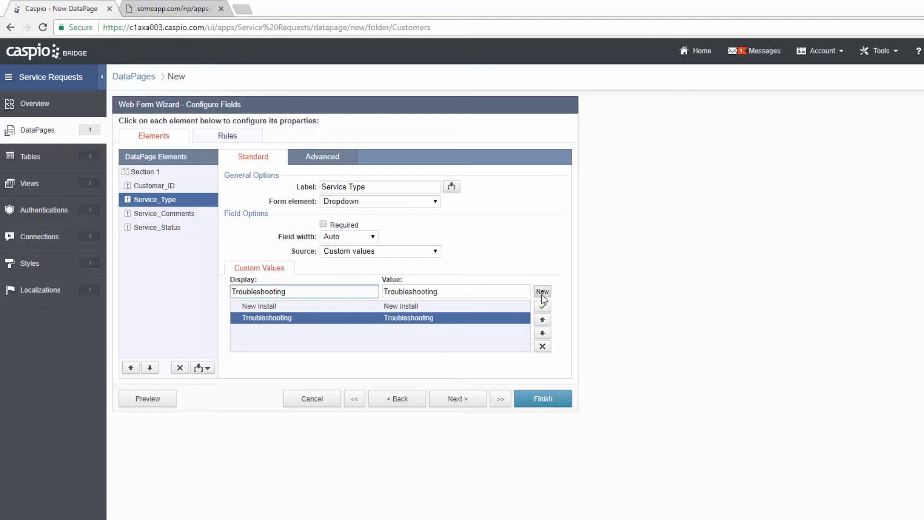
pyautogui.click(541, 291)
pyautogui.write('Cancellation')
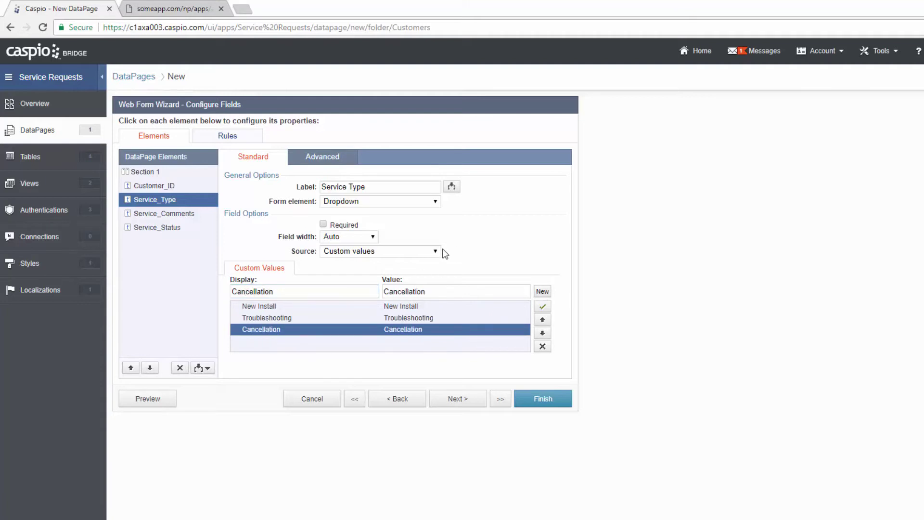
# - Set Service_Comments to a multi-line Text Area
pyautogui.click(153, 214)
pyautogui.click(367, 206)
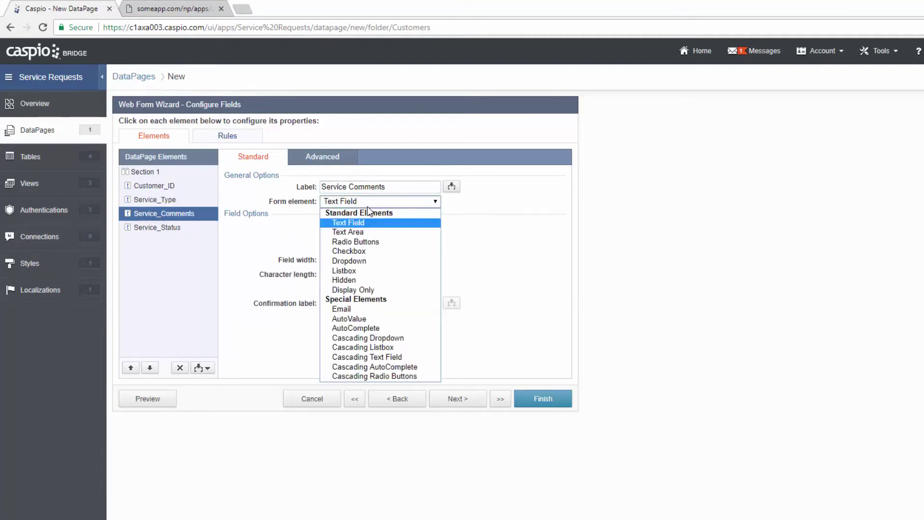
pyautogui.click(346, 233)
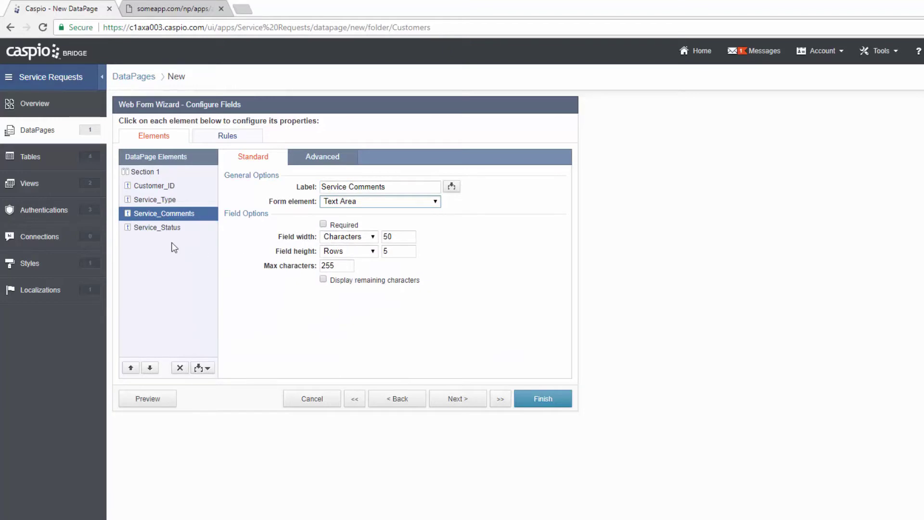
# - Hide Service_Status with a default value of New, then preview the form
pyautogui.click(158, 234)
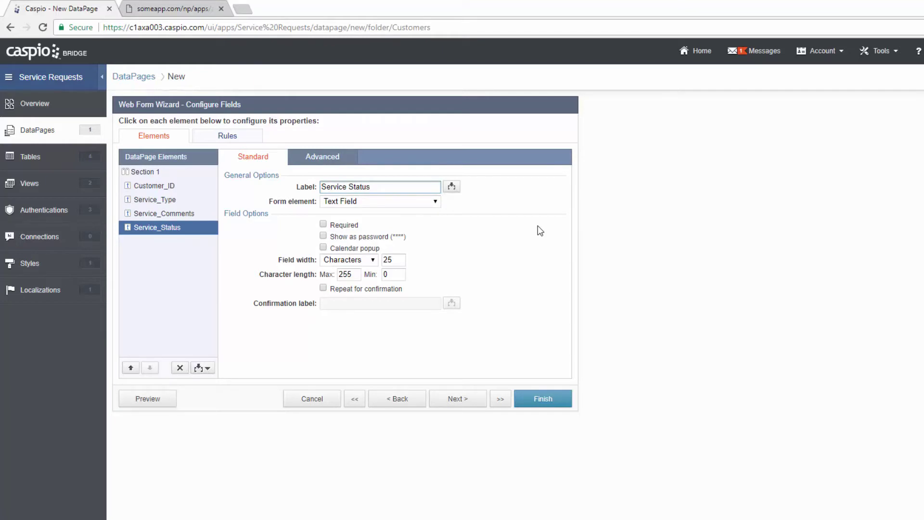
pyautogui.click(381, 203)
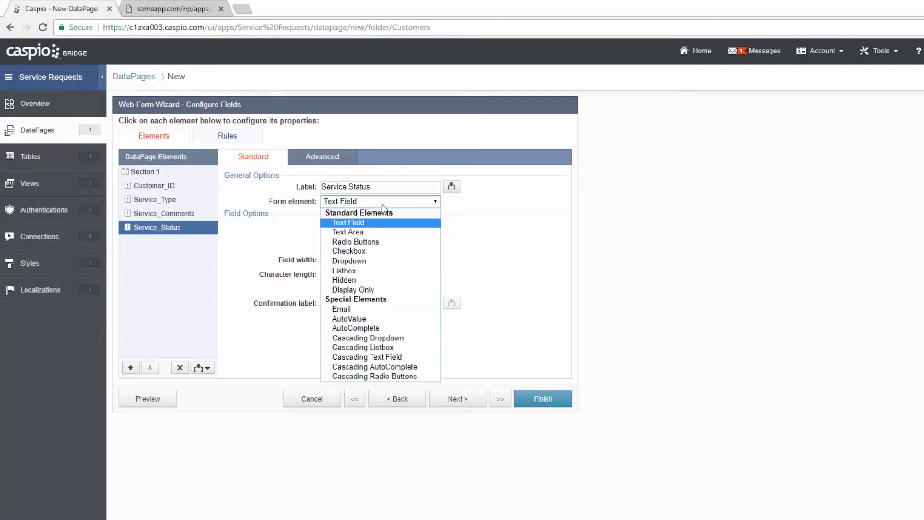
pyautogui.click(378, 280)
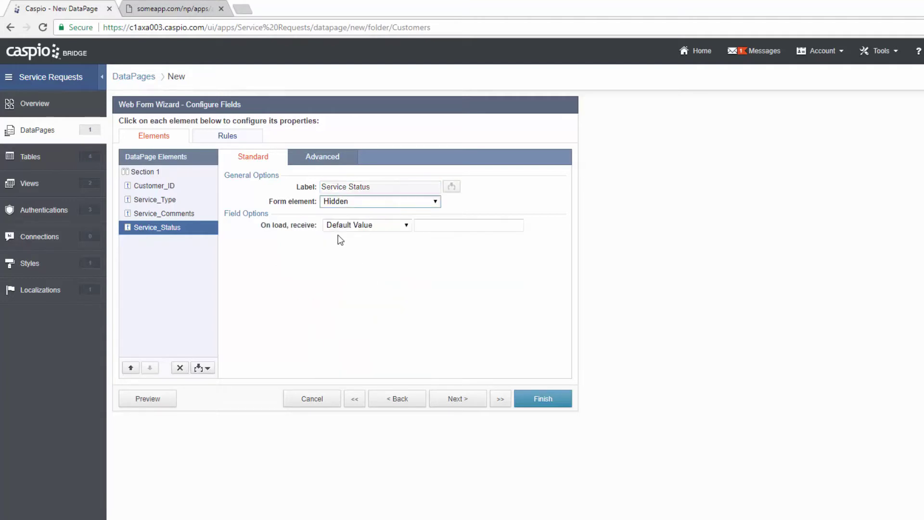
pyautogui.click(440, 226)
pyautogui.write('New')
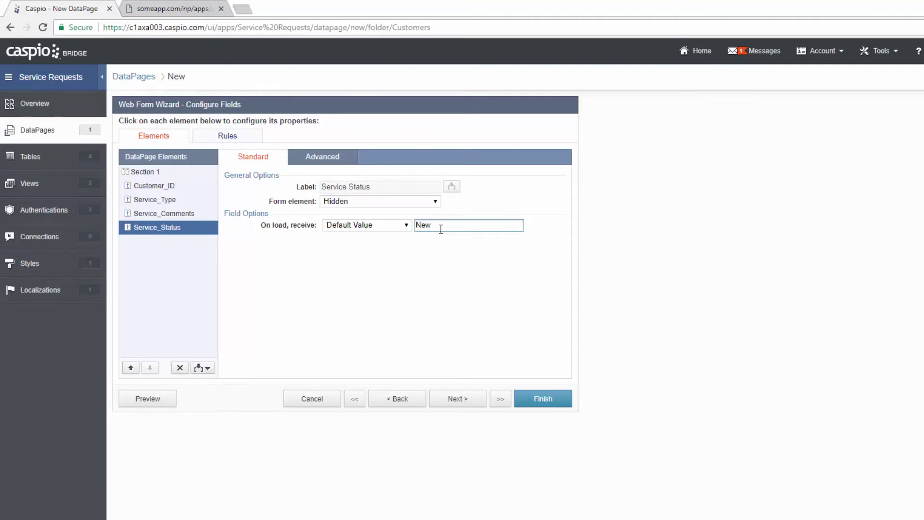
pyautogui.click(168, 399)
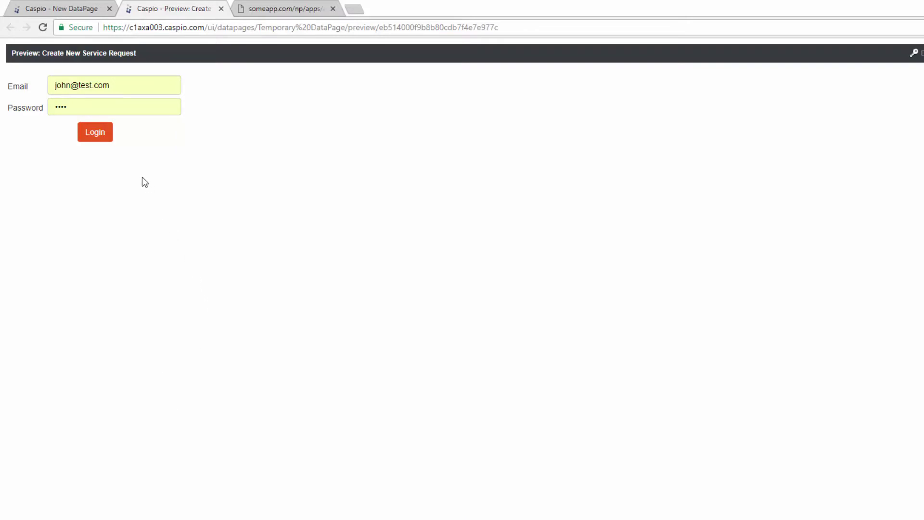
# - Log in to the preview to review the Service Type and Comments form, then return to the wizard
pyautogui.click(98, 137)
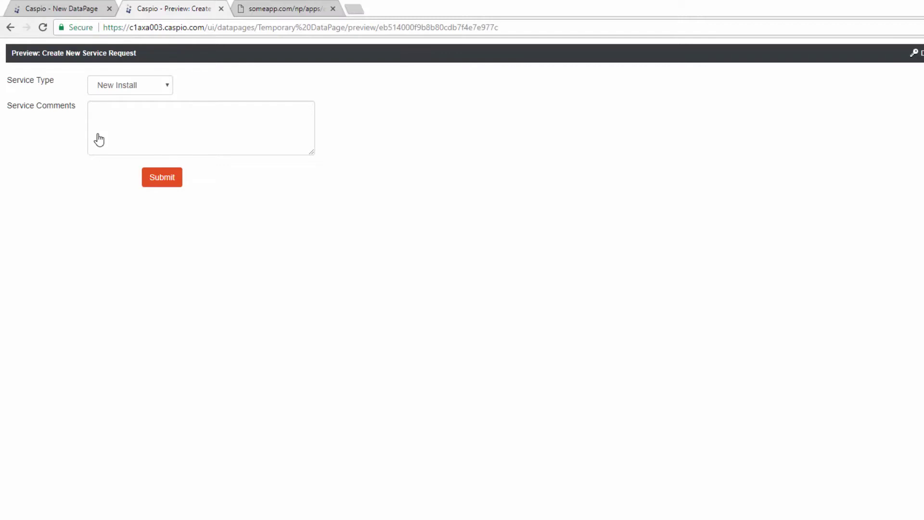
pyautogui.click(73, 11)
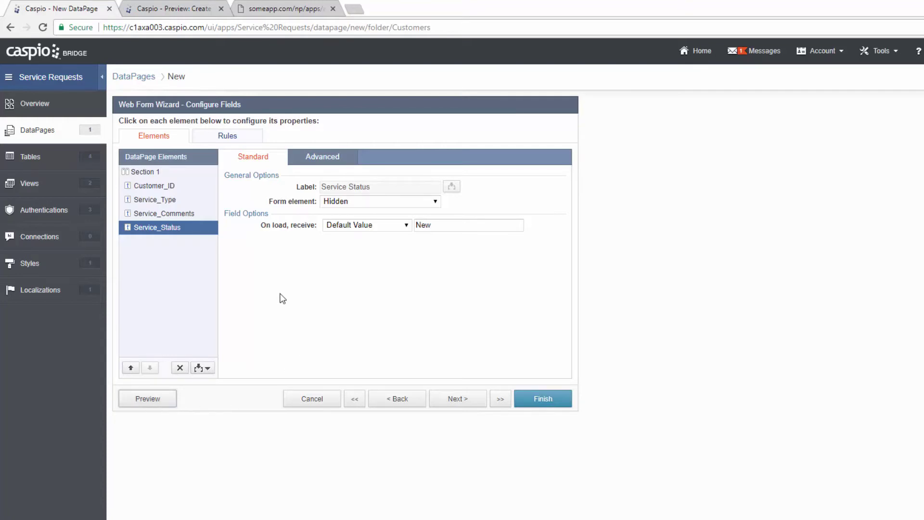
# - Insert an HTML block above Customer_ID titled 'New Service Request' in Heading 2, then preview
pyautogui.click(174, 188)
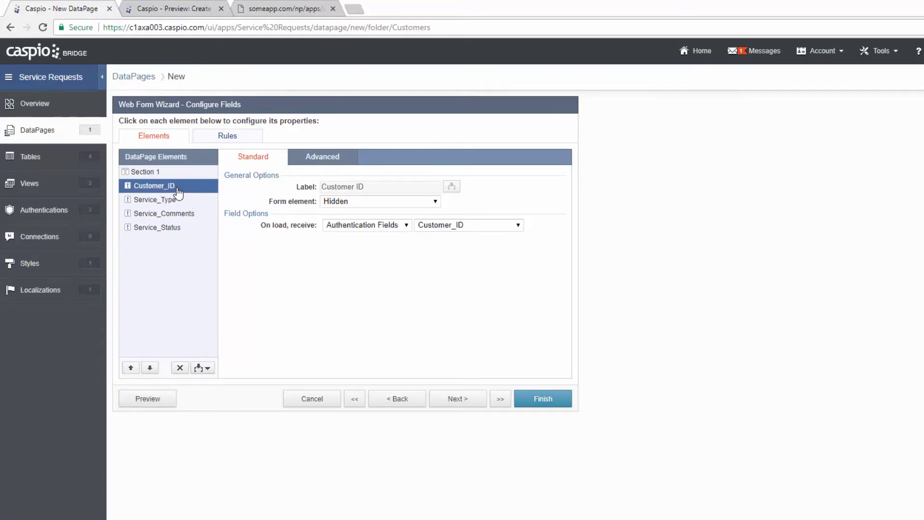
pyautogui.click(206, 368)
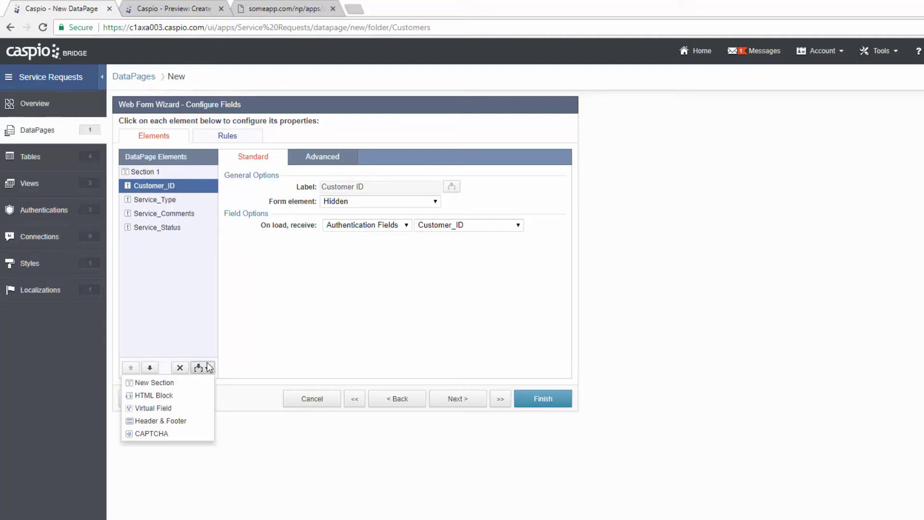
pyautogui.click(193, 395)
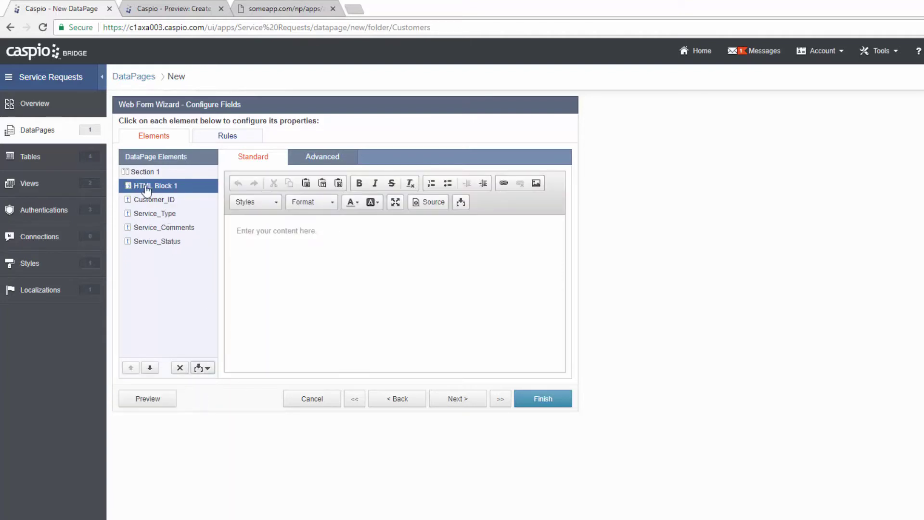
pyautogui.click(327, 232)
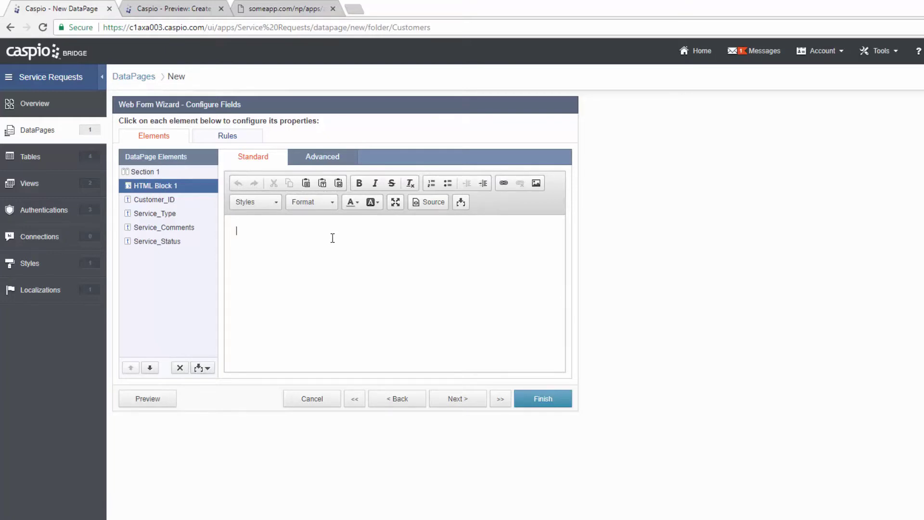
pyautogui.write('New Service Request')
pyautogui.moveTo(332, 230); pyautogui.dragTo(233, 230)
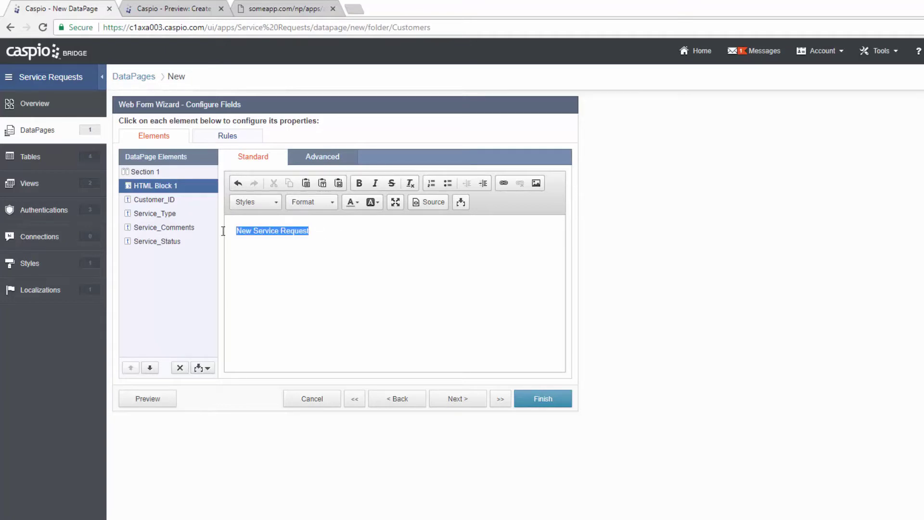
pyautogui.click(332, 207)
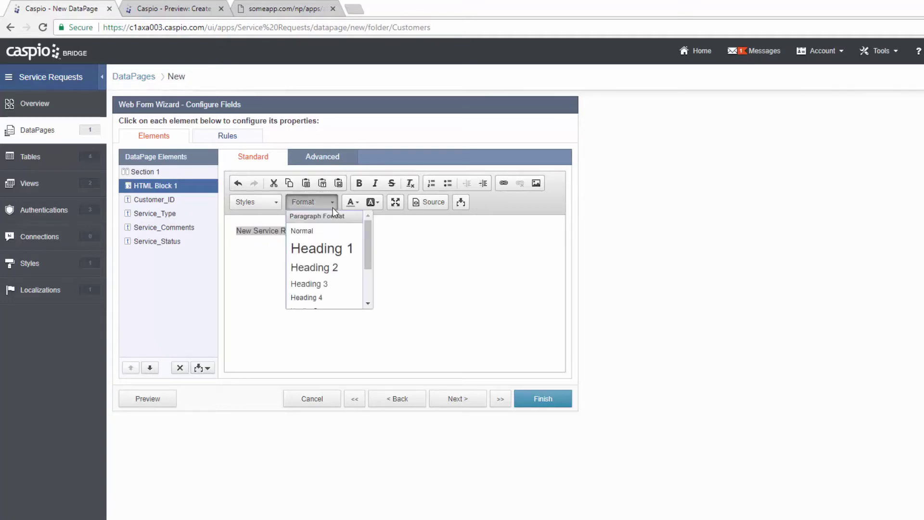
pyautogui.click(330, 268)
pyautogui.click(381, 241)
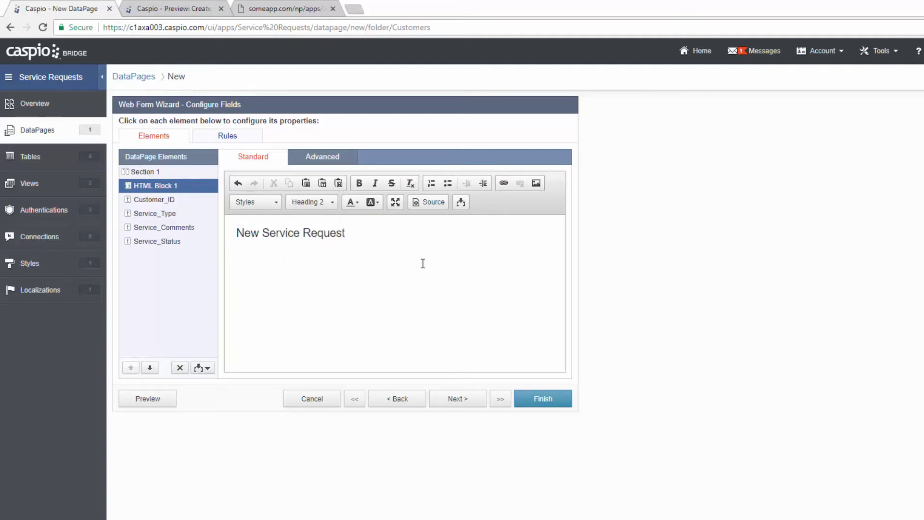
pyautogui.click(163, 406)
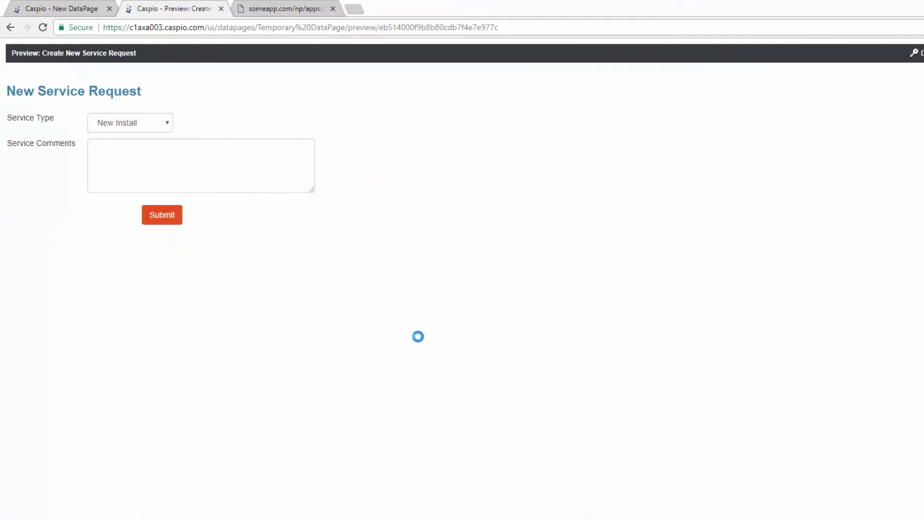
# - Check the 'New Service Request' heading in the preview, close it, and advance to Destination and Emails
pyautogui.moveTo(142, 92)
pyautogui.mouseDown()
pyautogui.moveTo(7, 91)
pyautogui.moveTo(144, 93)
pyautogui.mouseUp()
pyautogui.click(186, 96)
pyautogui.click(221, 9)
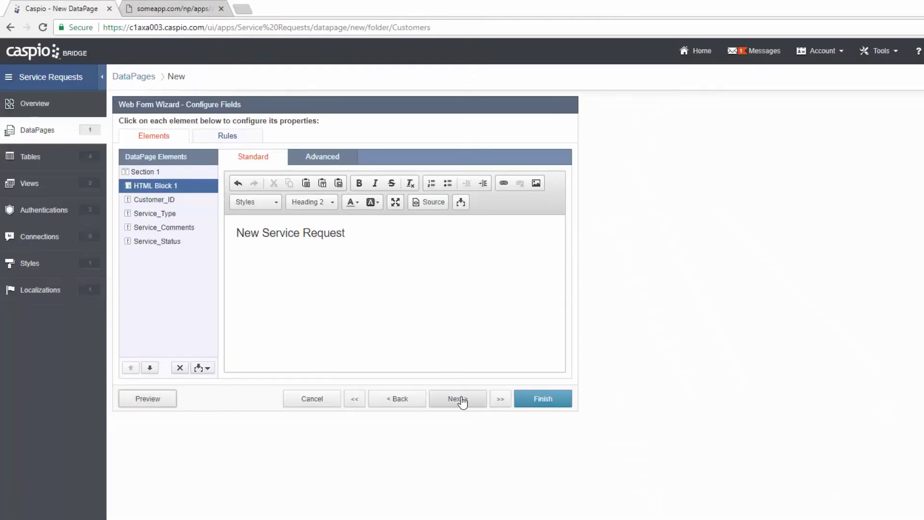
pyautogui.click(459, 400)
pyautogui.click(298, 230)
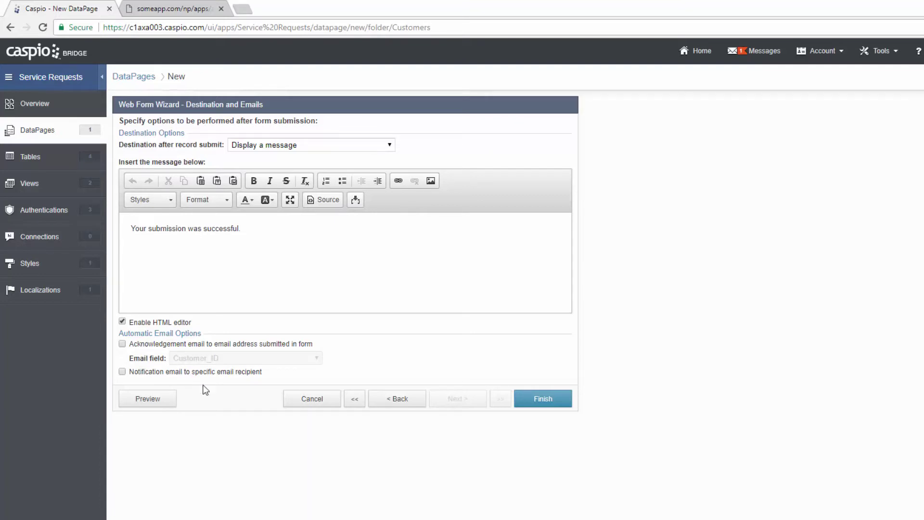
# - Finish the wizard keeping the default 'Your submission was successful.' message
pyautogui.click(543, 399)
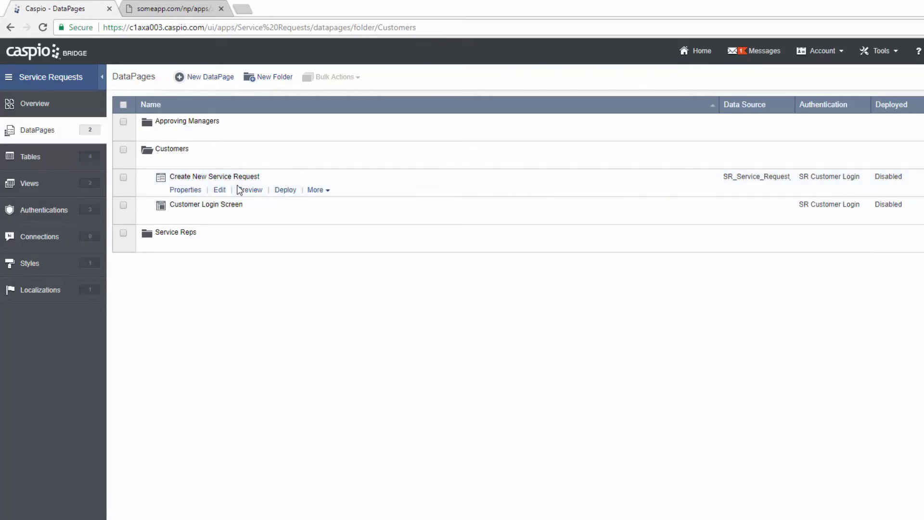
pyautogui.moveTo(247, 220)
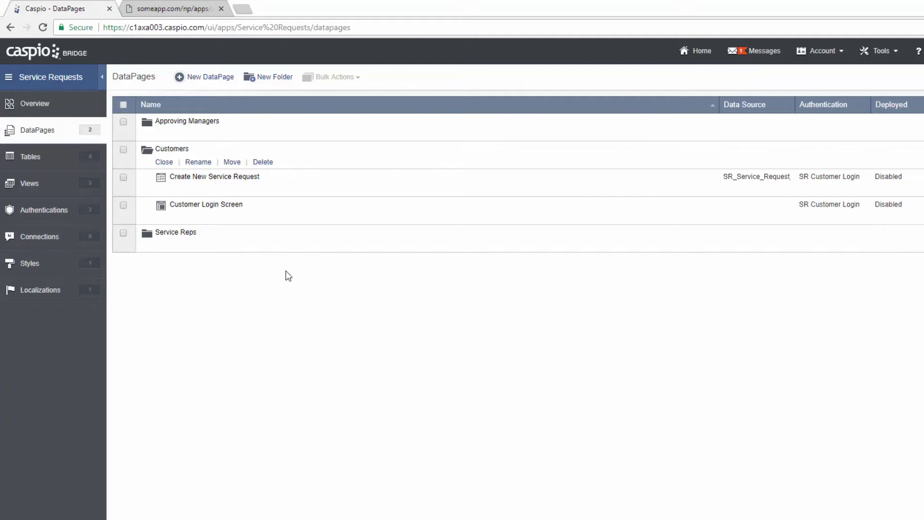
# - Log out of the customer account on the someapp.com site
pyautogui.click(193, 9)
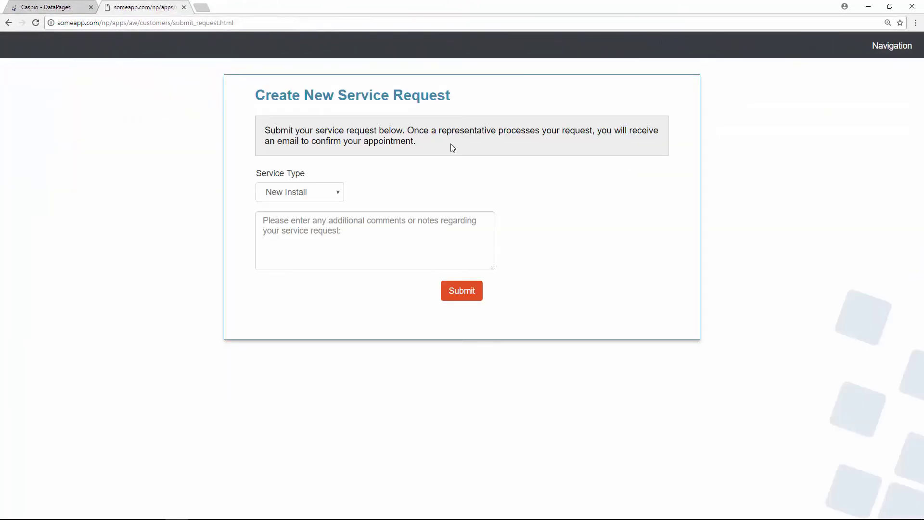
pyautogui.click(892, 46)
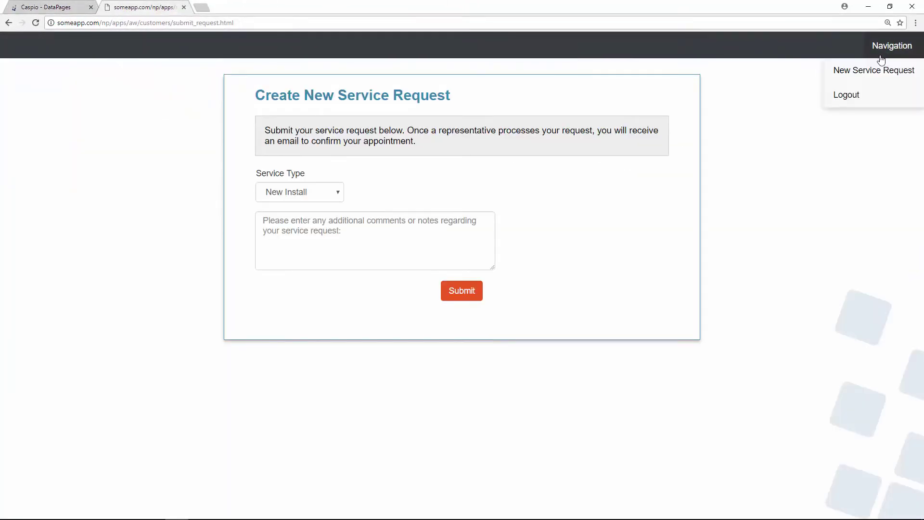
pyautogui.click(855, 98)
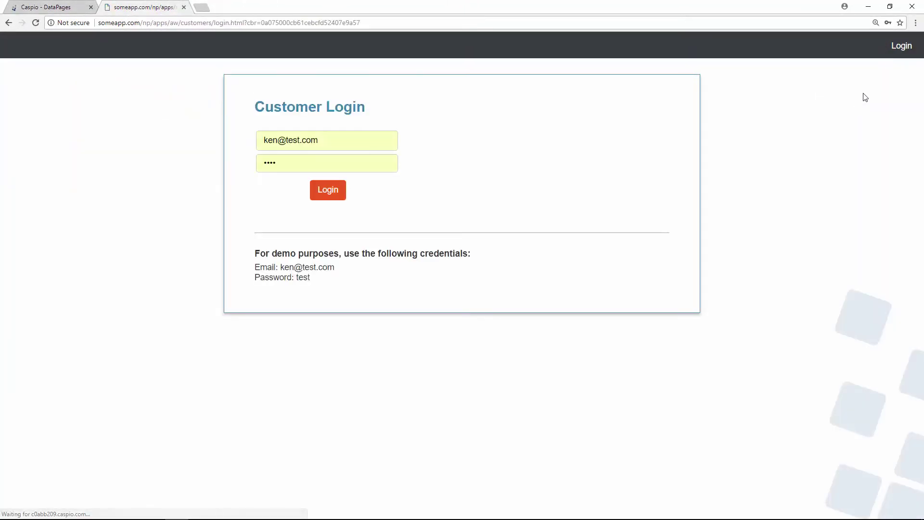
# - Log in as the demo service rep, check the two NEW requests listed, and return to Caspio
pyautogui.click(900, 48)
pyautogui.click(886, 95)
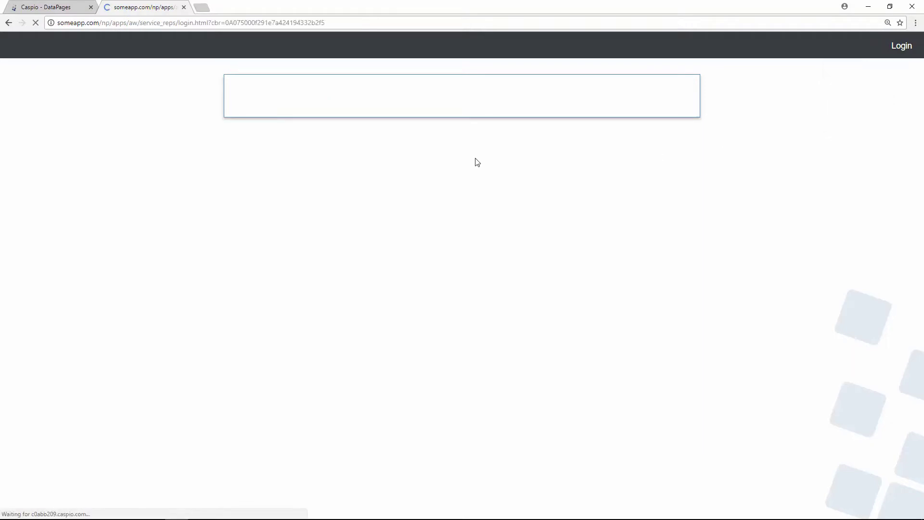
pyautogui.moveTo(281, 140); pyautogui.dragTo(228, 145)
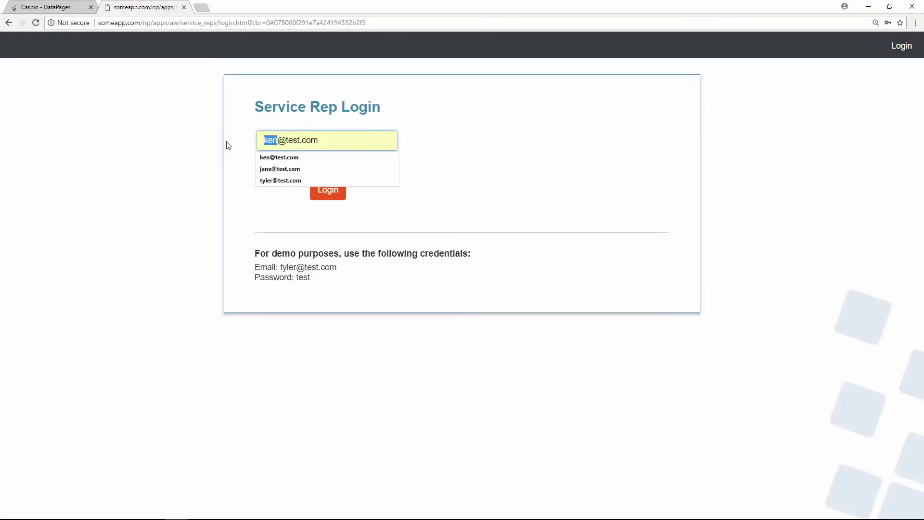
pyautogui.write('tyler')
pyautogui.press('Return')
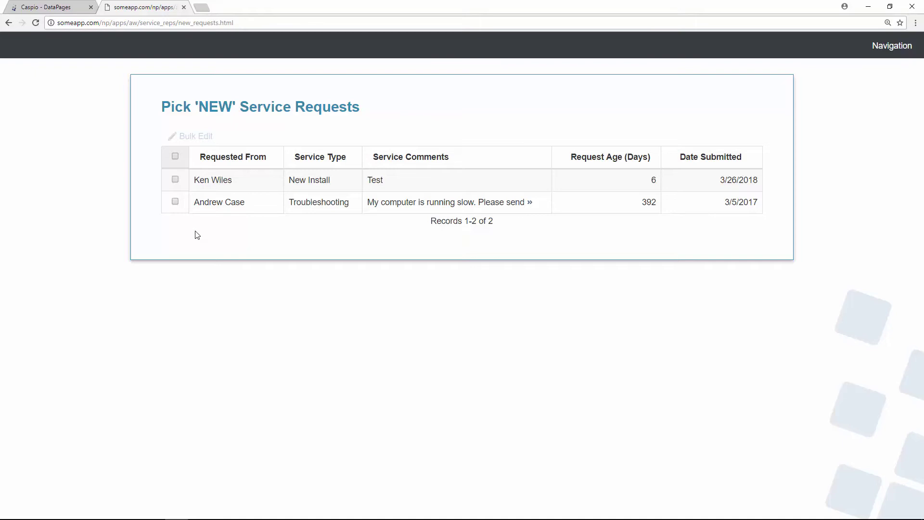
pyautogui.click(55, 10)
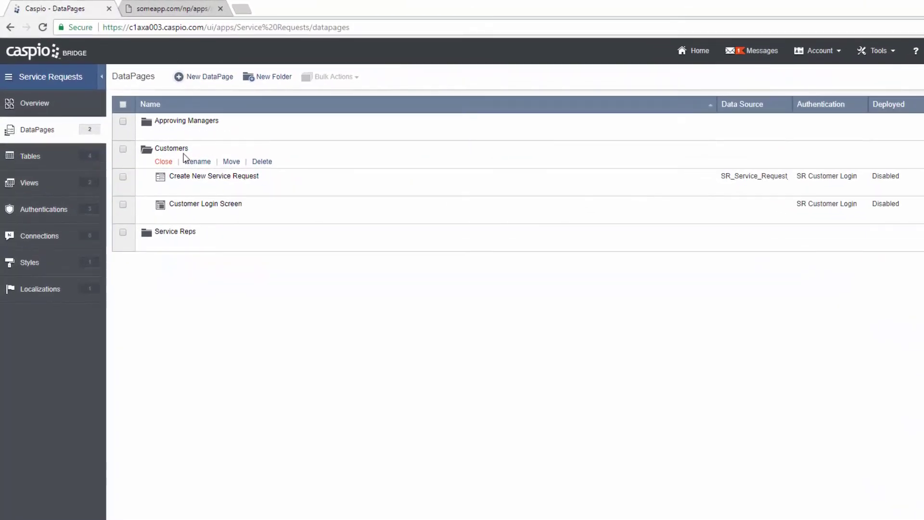
# - Collapse Customers, open the Service Reps folder, and start a new DataPage there
pyautogui.click(164, 162)
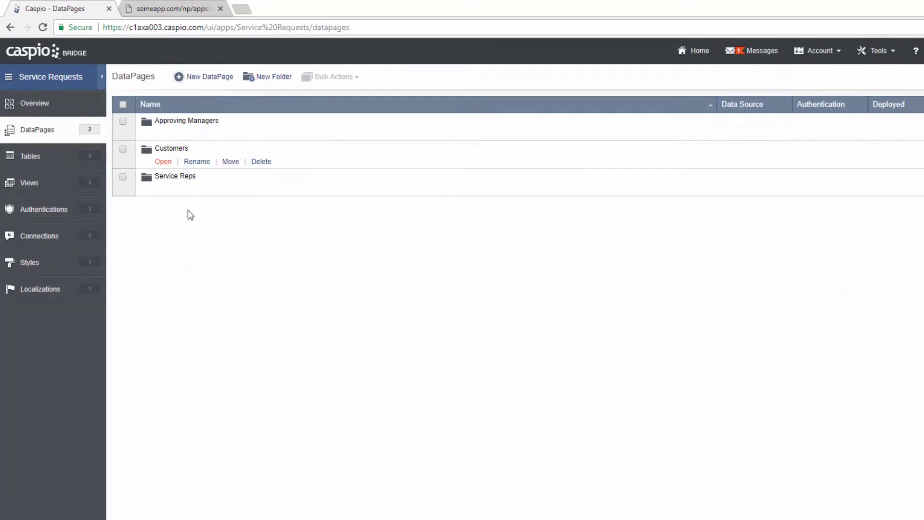
pyautogui.click(164, 190)
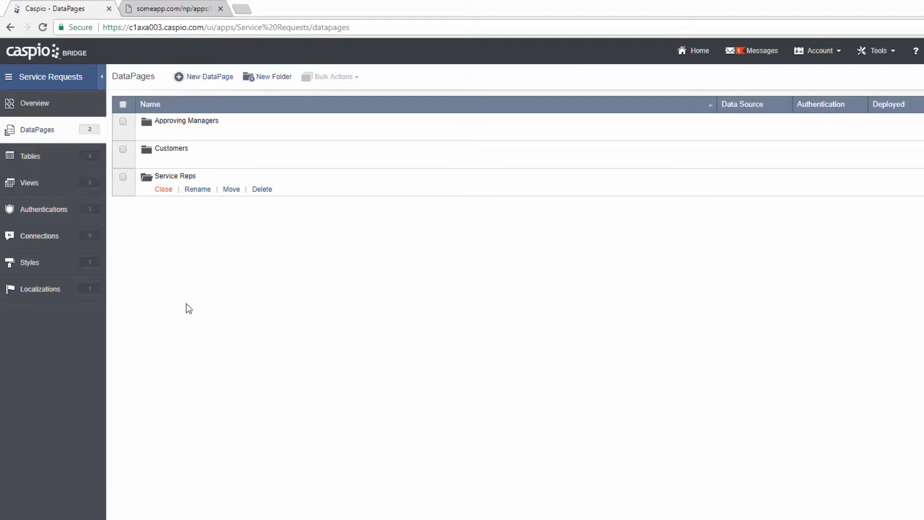
pyautogui.click(219, 85)
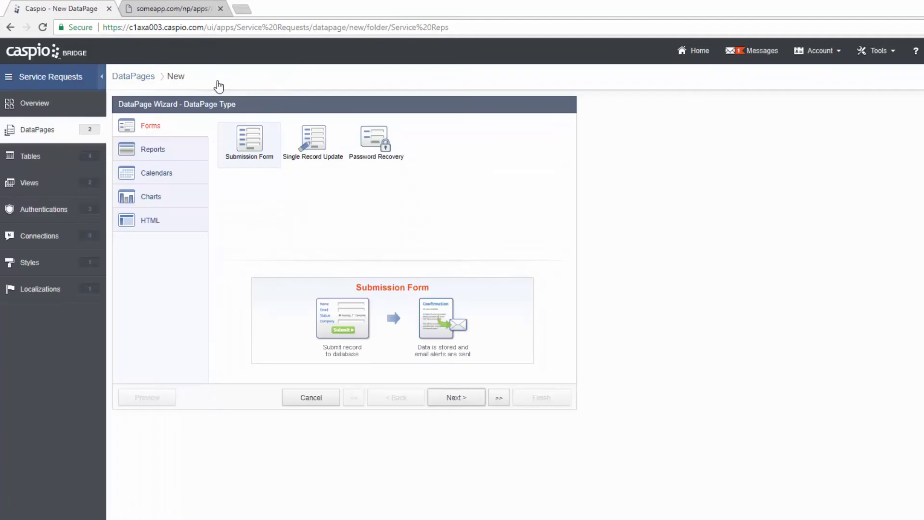
# - Choose an HTML DataPage and name it 'Service Rep Login Screen'
pyautogui.click(187, 225)
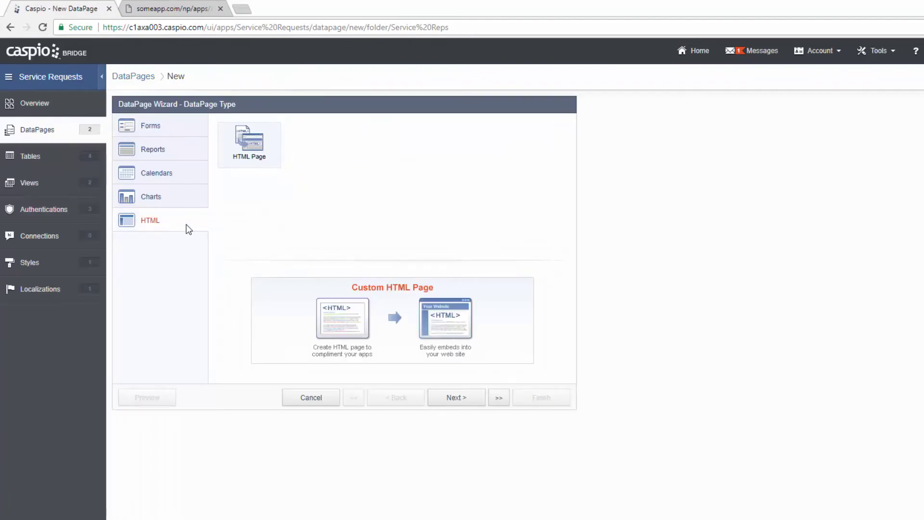
pyautogui.click(456, 398)
pyautogui.moveTo(365, 162); pyautogui.dragTo(269, 161)
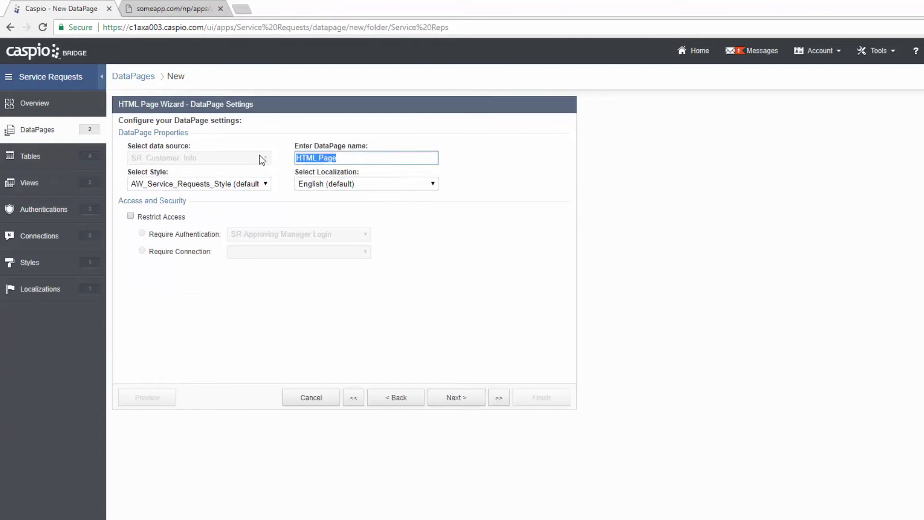
pyautogui.write('Employee')
pyautogui.press('BackSpace')
pyautogui.press('BackSpace')
pyautogui.press('BackSpace')
pyautogui.press('BackSpace')
pyautogui.press('BackSpace')
pyautogui.press('BackSpace')
pyautogui.press('BackSpace')
pyautogui.press('BackSpace')
pyautogui.write('Service Rep Login Screen')
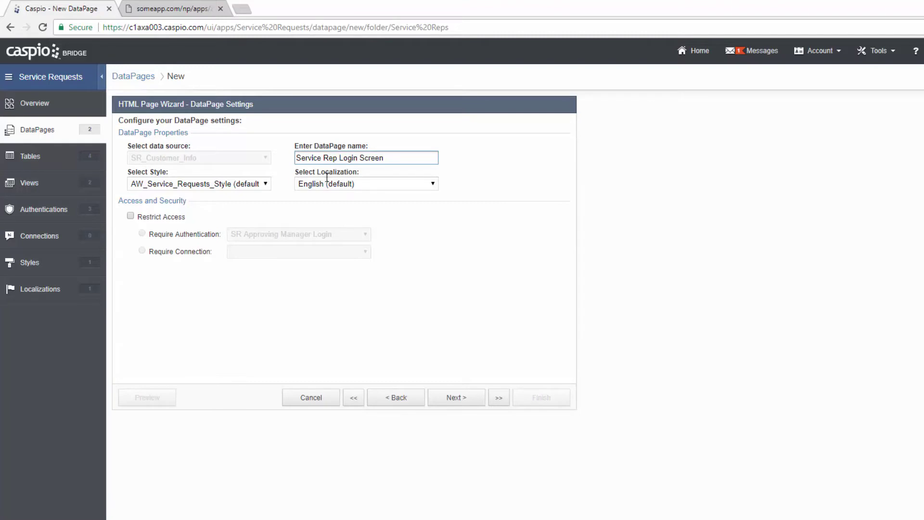
# - Restrict access with SR Service Rep Login authentication and continue to Page Design
pyautogui.click(156, 218)
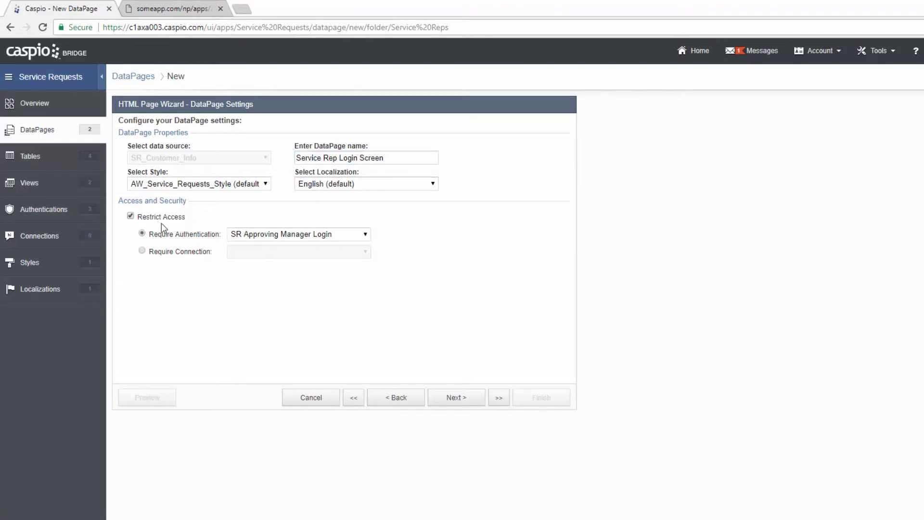
pyautogui.click(284, 236)
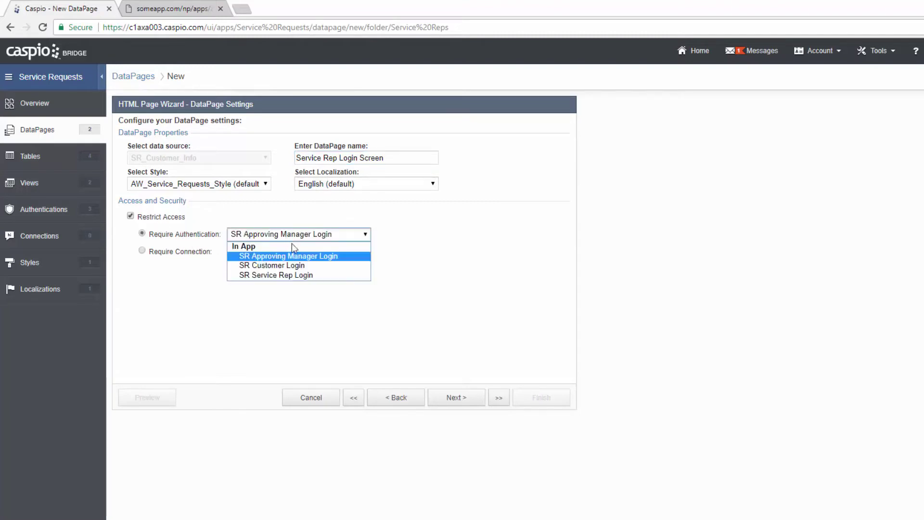
pyautogui.click(294, 276)
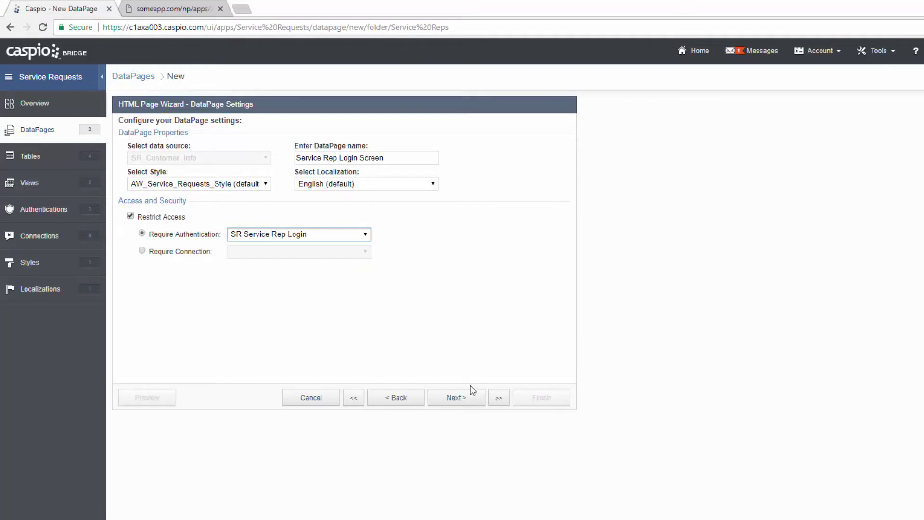
pyautogui.click(462, 400)
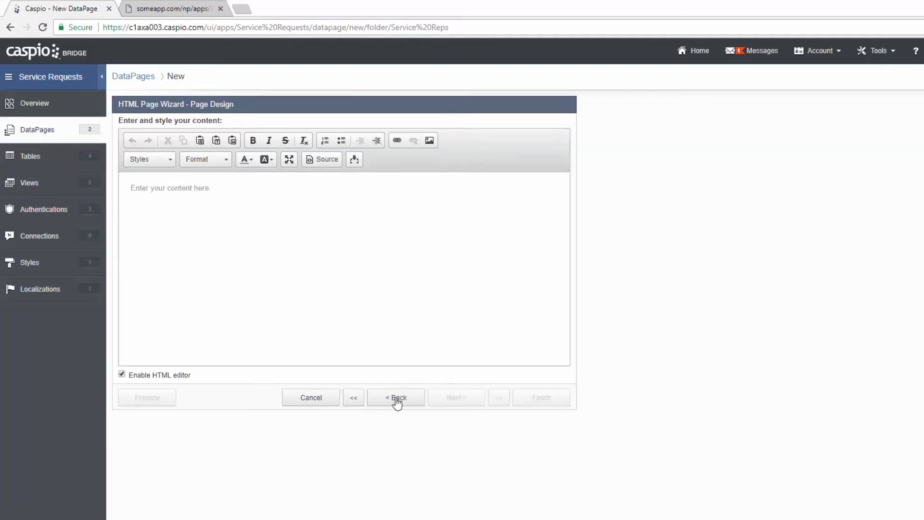
# - Disable the HTML editor, enter a script setting window.location to new_requests.html, and finish
pyautogui.click(175, 378)
pyautogui.write('<')
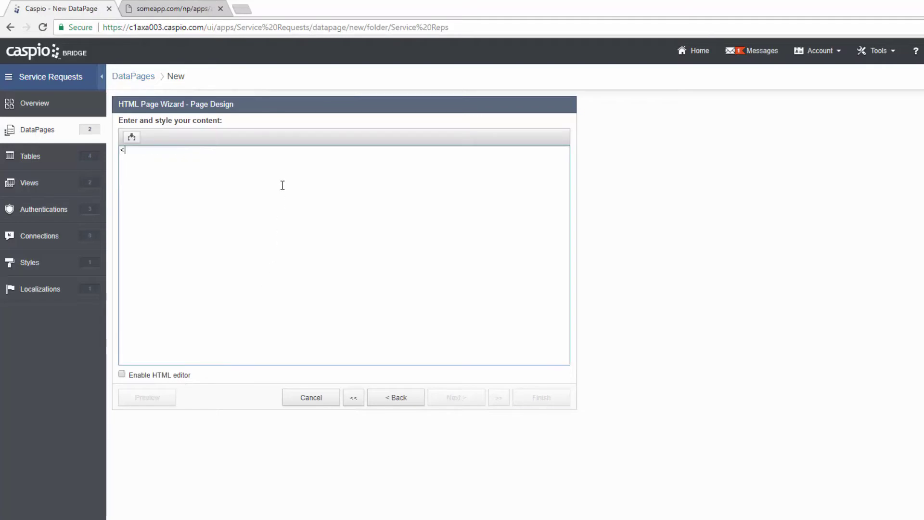
pyautogui.write('script> ')
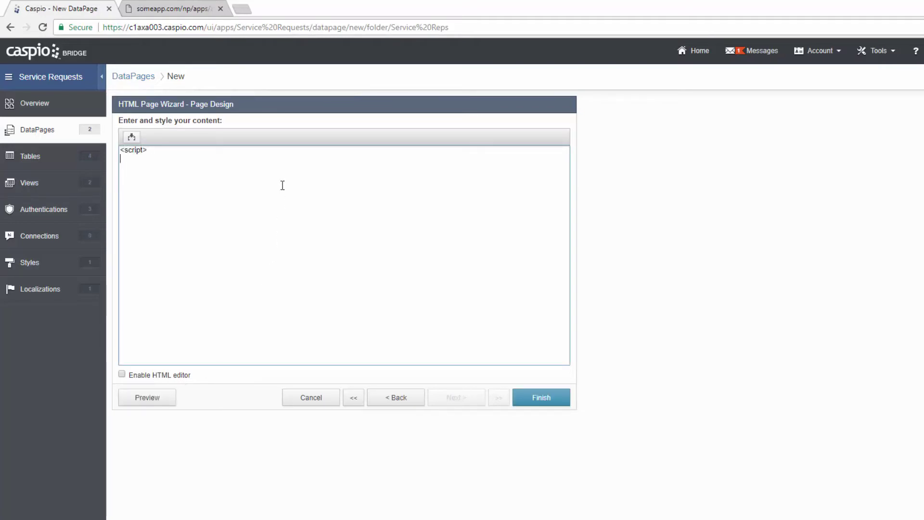
pyautogui.write('window.location="')
pyautogui.press('Return')
pyautogui.write('new_request')
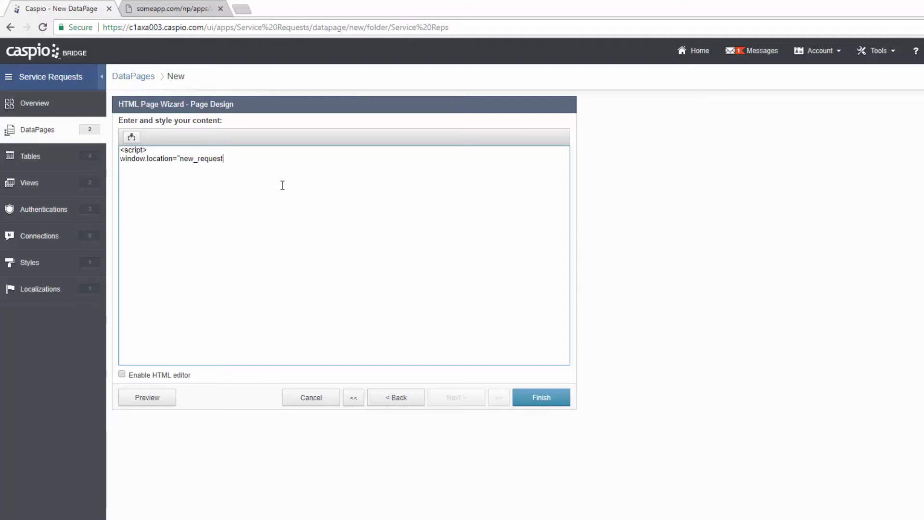
pyautogui.write('s.html"; ')
pyautogui.write('</script>')
pyautogui.moveTo(182, 159)
pyautogui.mouseDown()
pyautogui.moveTo(247, 159)
pyautogui.moveTo(182, 160)
pyautogui.mouseUp()
pyautogui.click(547, 399)
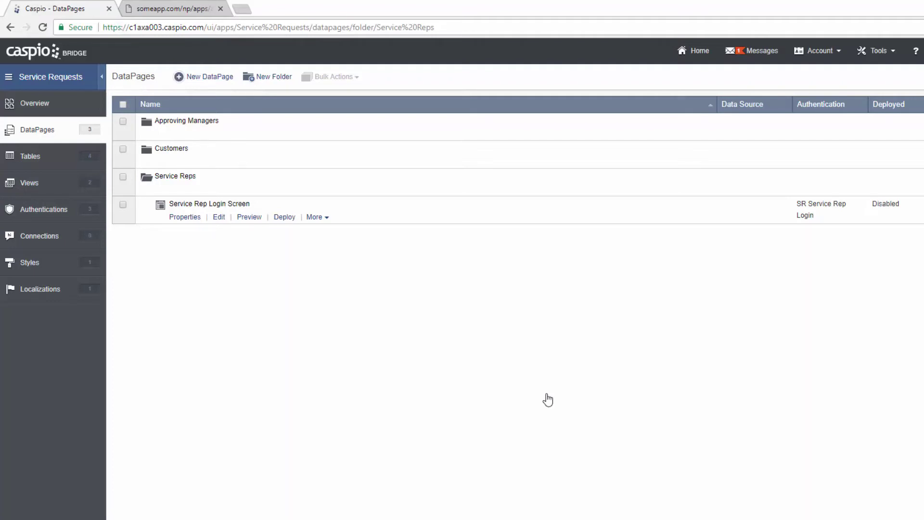
# - Create a new Reports (Tabular) DataPage and advance to its data source settings
pyautogui.click(207, 81)
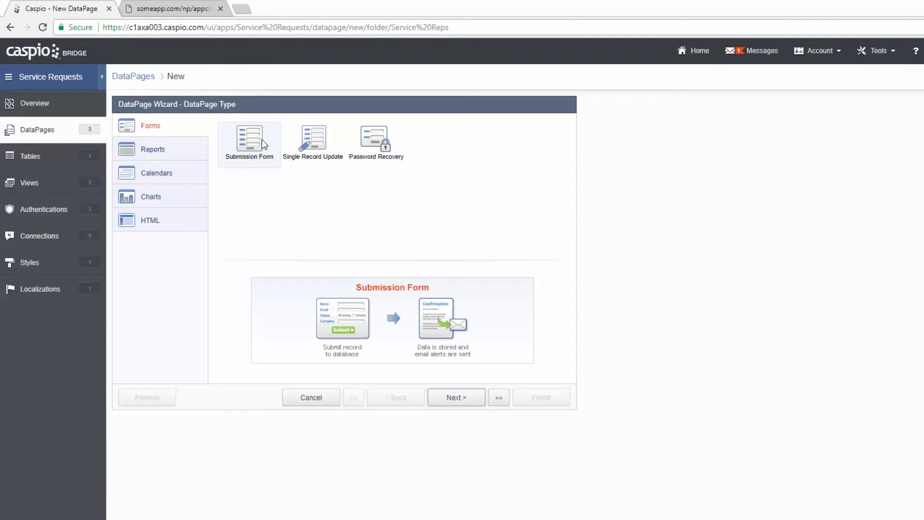
pyautogui.click(180, 157)
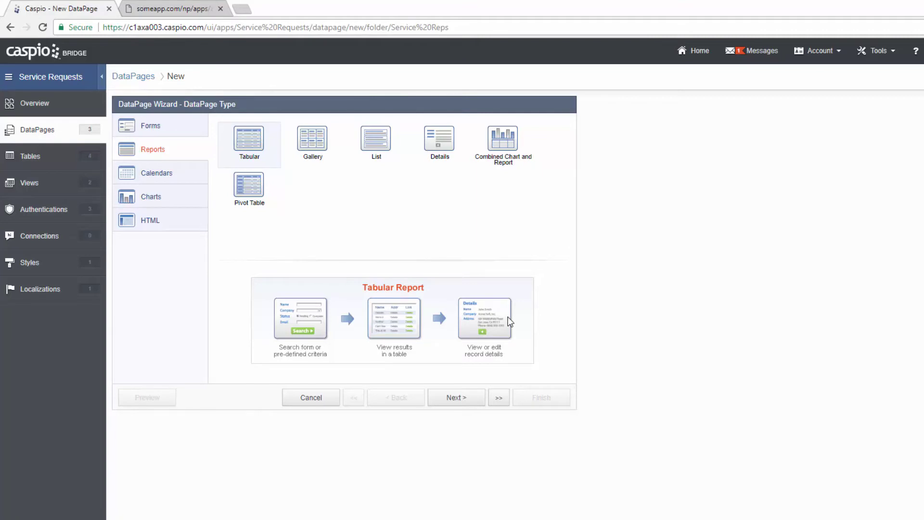
pyautogui.click(472, 398)
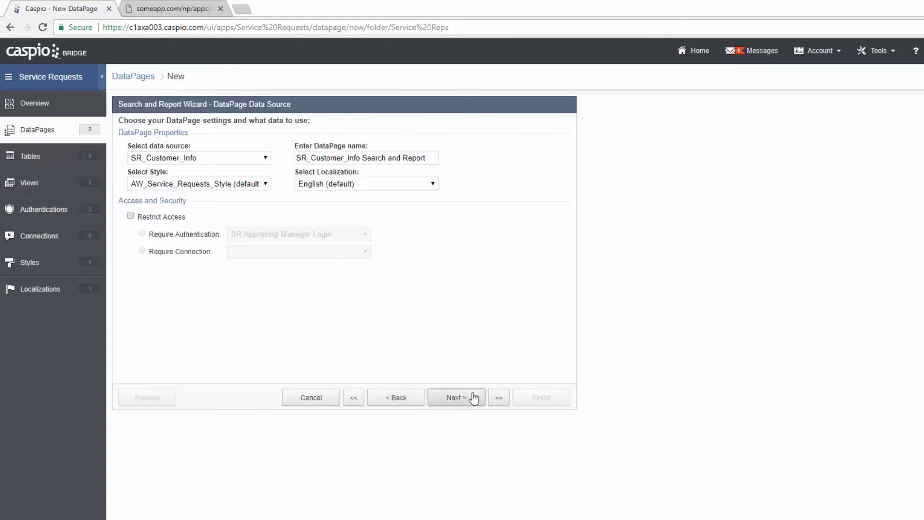
# - Base the report on SR_Service_Request_Info and name it 'Pick NEW service requests'
pyautogui.click(262, 158)
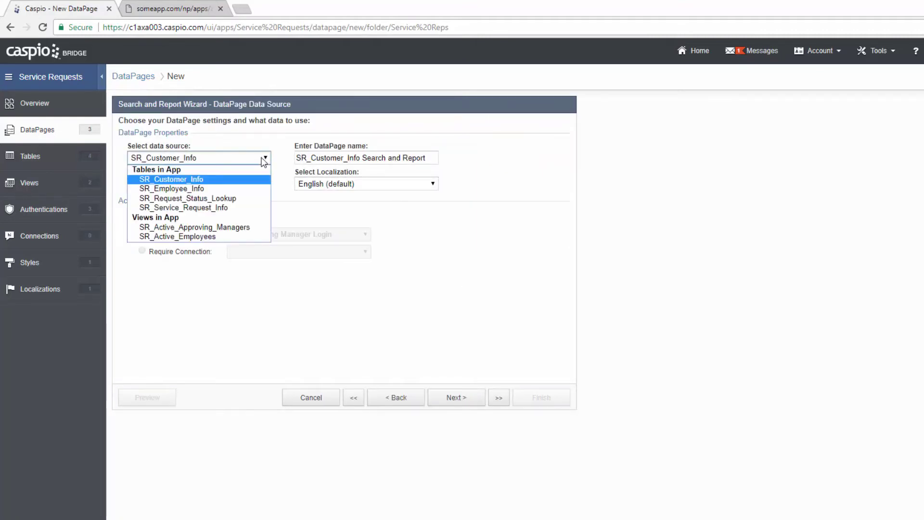
pyautogui.click(233, 208)
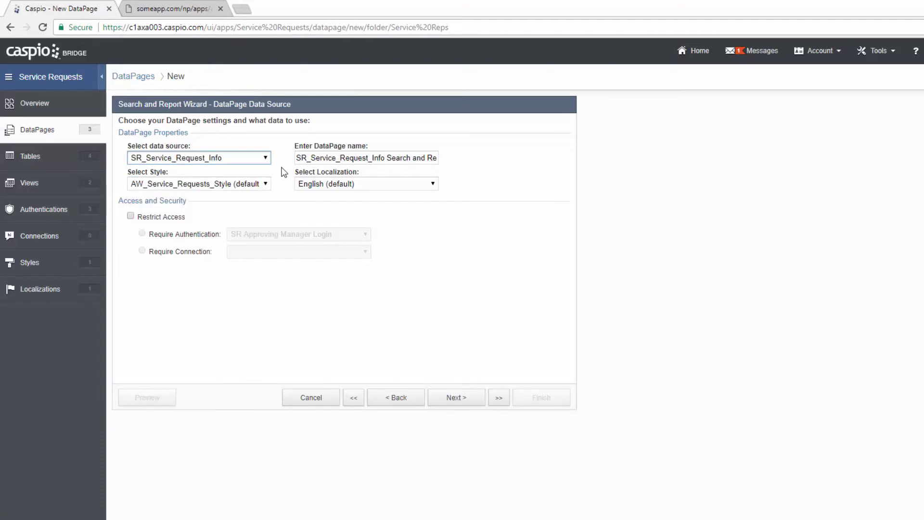
pyautogui.click(373, 159)
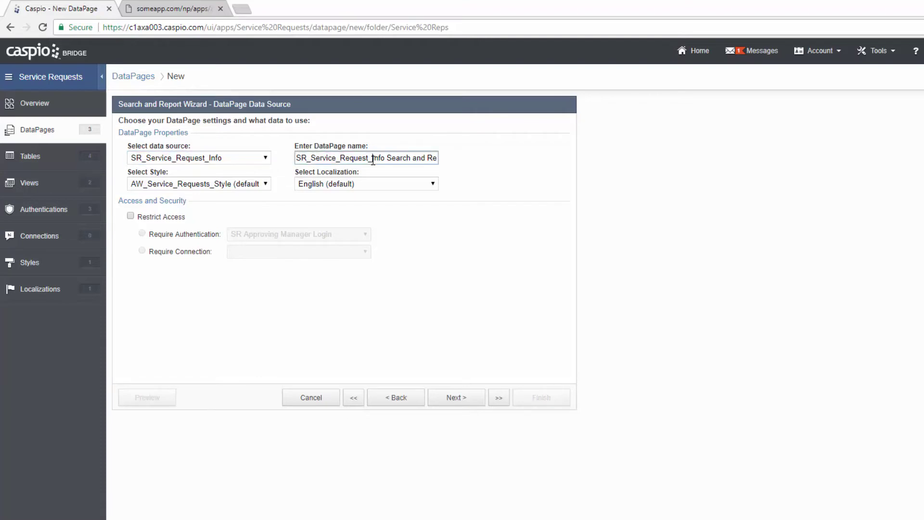
pyautogui.hotkey('ctrl', 'a')
pyautogui.write('Pick NEW s')
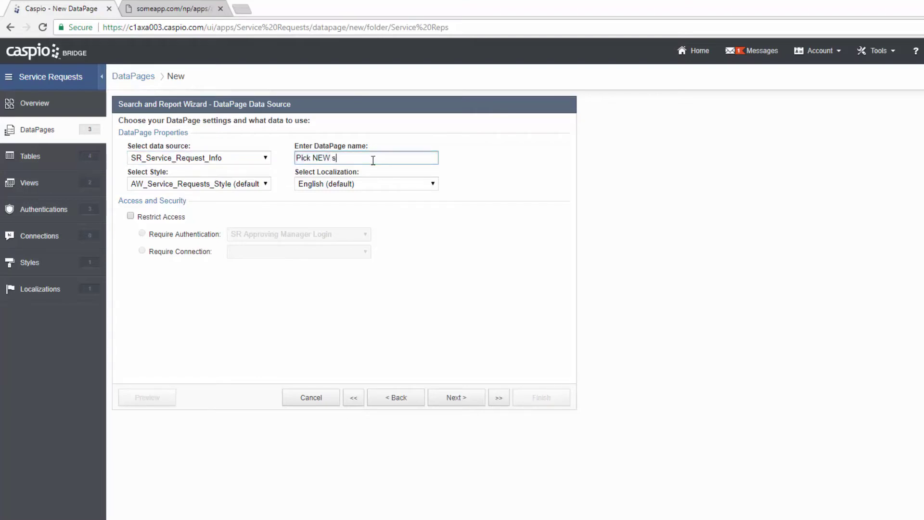
pyautogui.write('ervice requests')
# - Restrict access to the report with SR Service Rep Login authentication
pyautogui.click(162, 217)
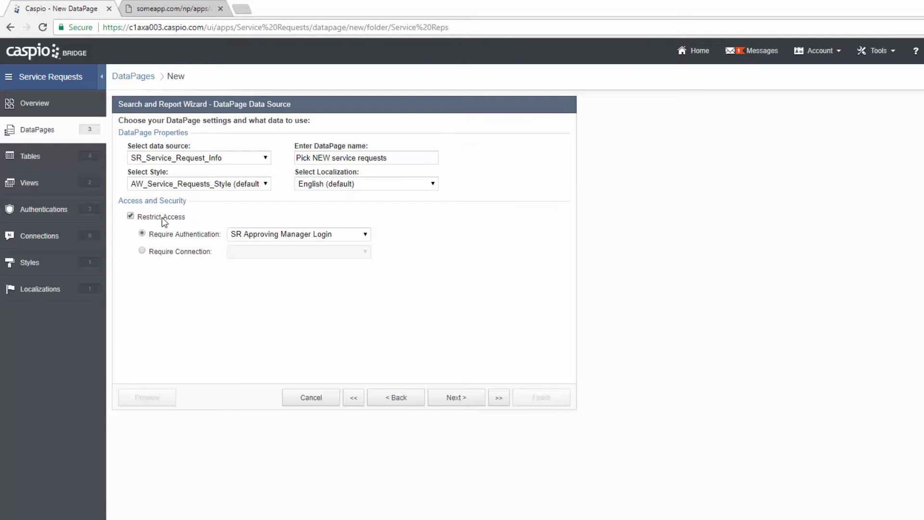
pyautogui.click(264, 233)
pyautogui.click(281, 275)
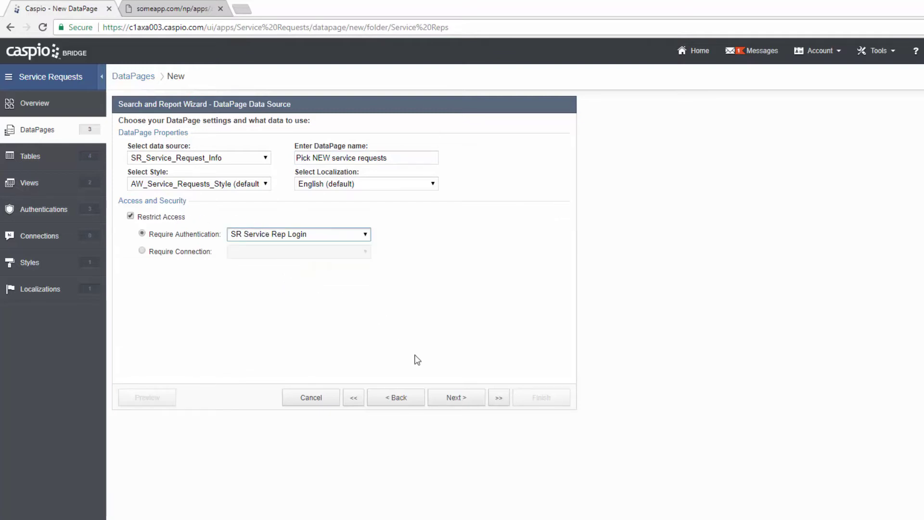
pyautogui.click(449, 398)
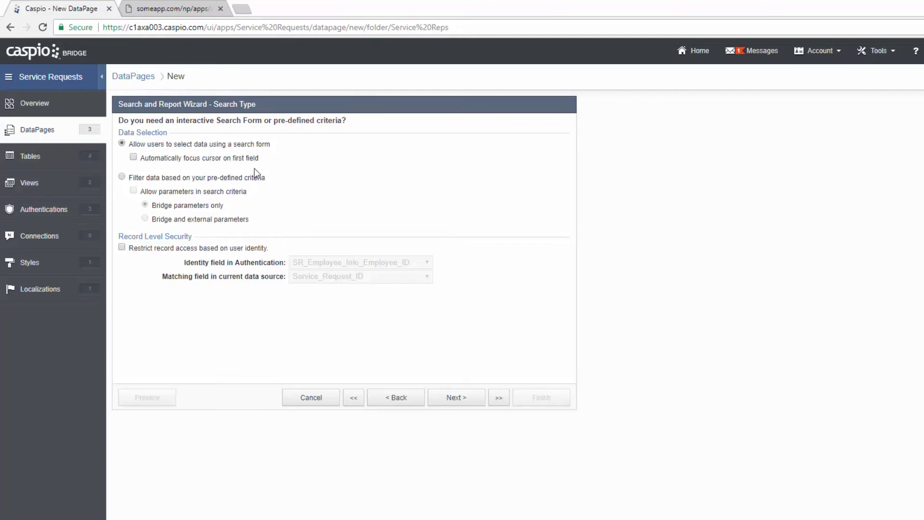
# - Set the search type to filter by pre-defined criteria, allowing parameters
pyautogui.click(231, 179)
pyautogui.click(159, 192)
pyautogui.click(465, 403)
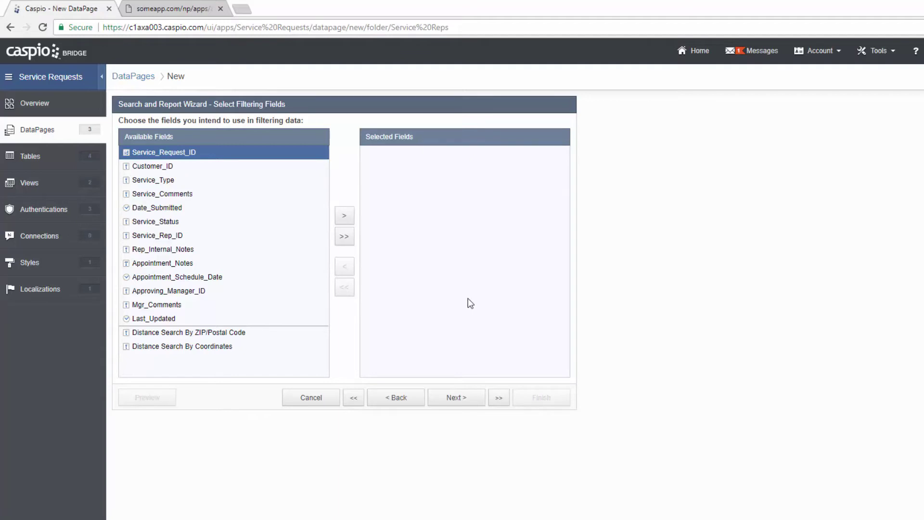
# - Add Service_Status as the only filtering field and begin entering its value
pyautogui.click(180, 224)
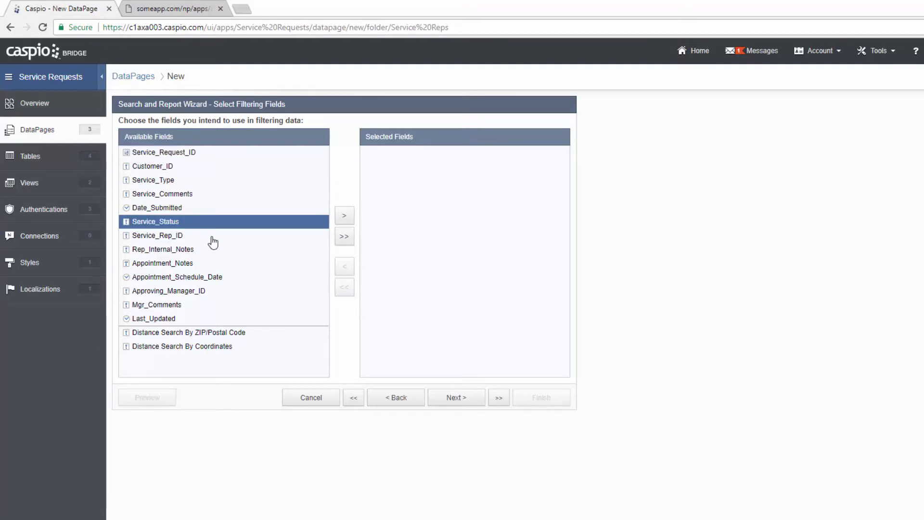
pyautogui.click(344, 216)
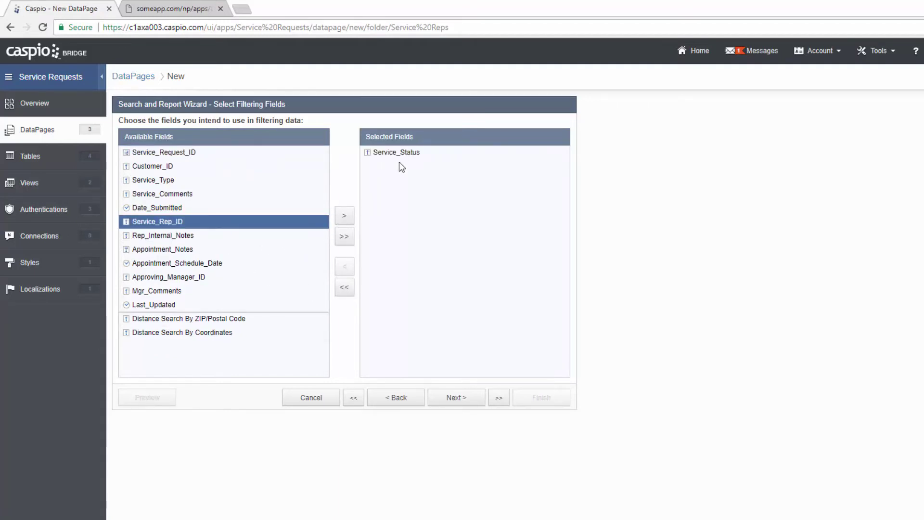
pyautogui.click(457, 398)
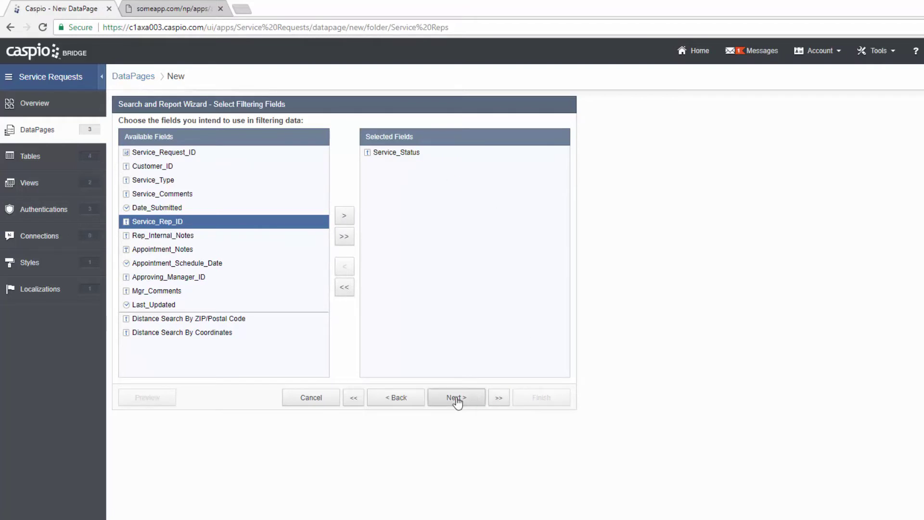
pyautogui.click(360, 200)
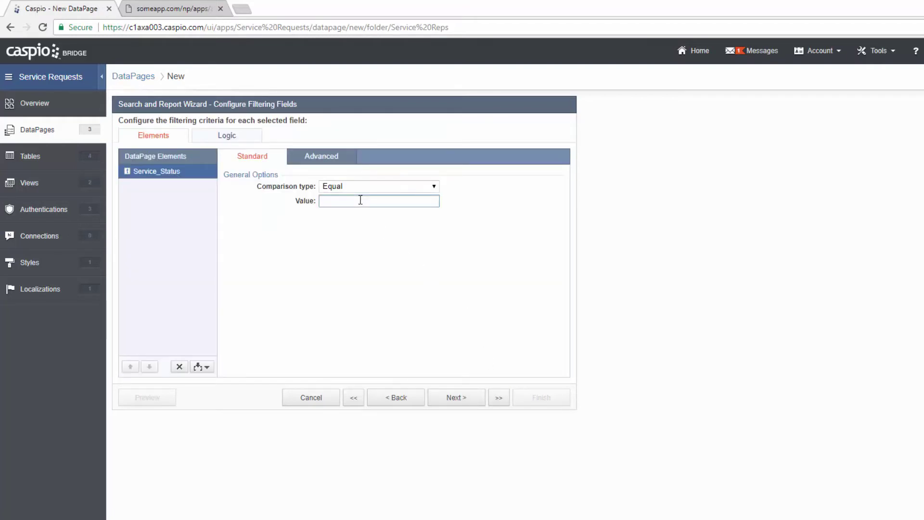
# - Filter Service_Status to New and show Customer_ID, Service_Type, Service_Comments and Date_Submitted in results
pyautogui.write('w')
pyautogui.click(469, 399)
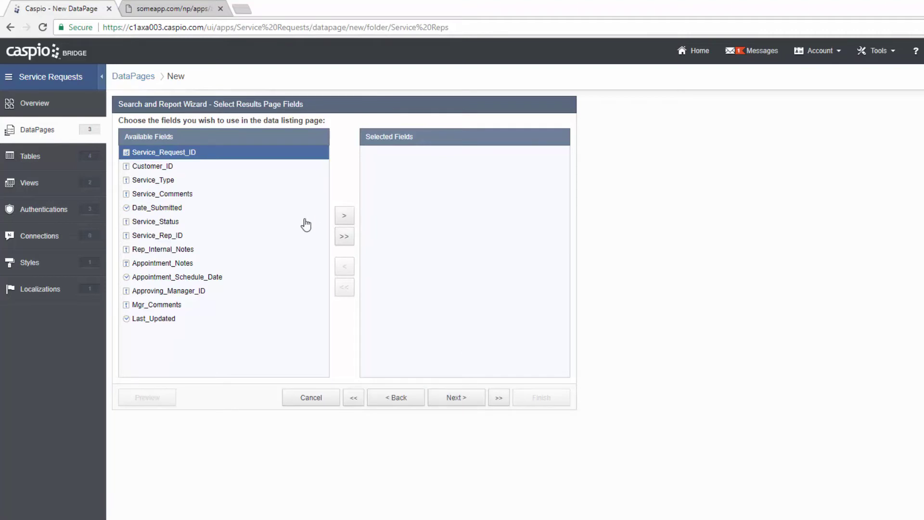
pyautogui.click(185, 167)
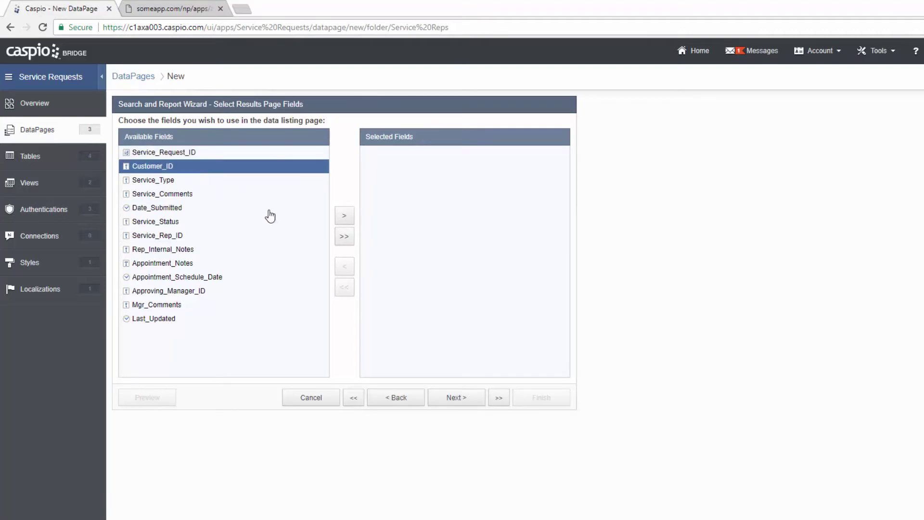
pyautogui.click(344, 215)
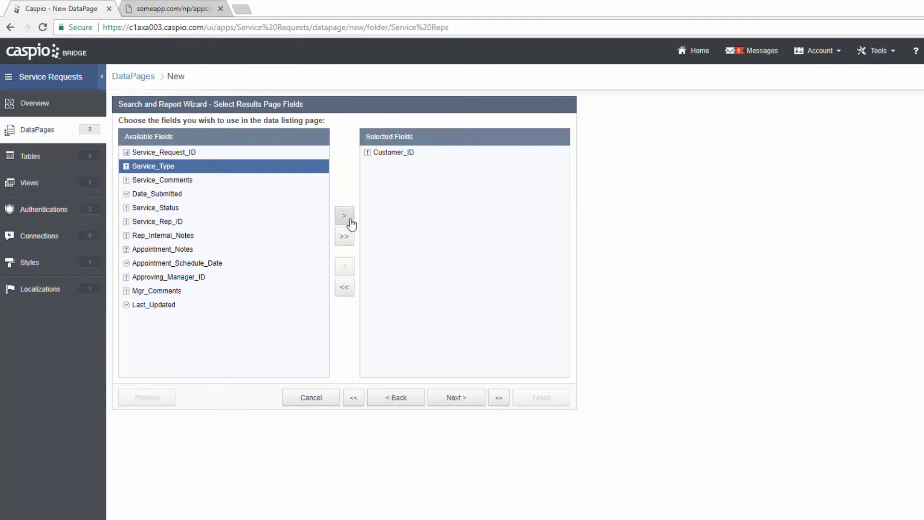
pyautogui.click(349, 218)
pyautogui.click(348, 218)
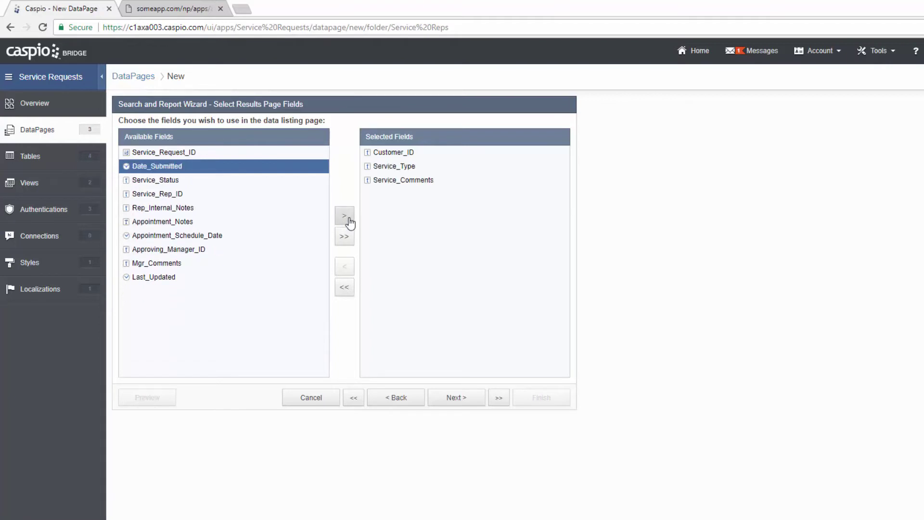
pyautogui.click(348, 218)
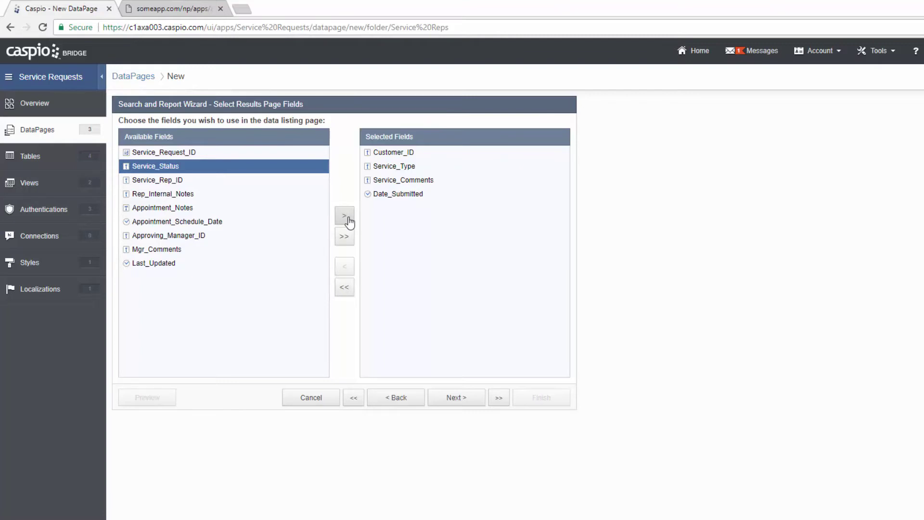
pyautogui.click(467, 400)
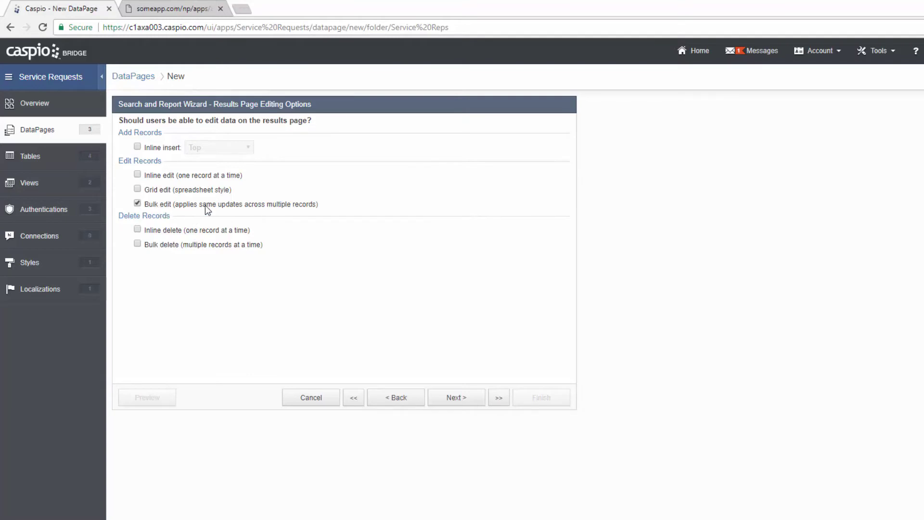
# - Inspect the live page's Bulk Edit status options for a row, cancel, and continue the wizard
pyautogui.click(203, 14)
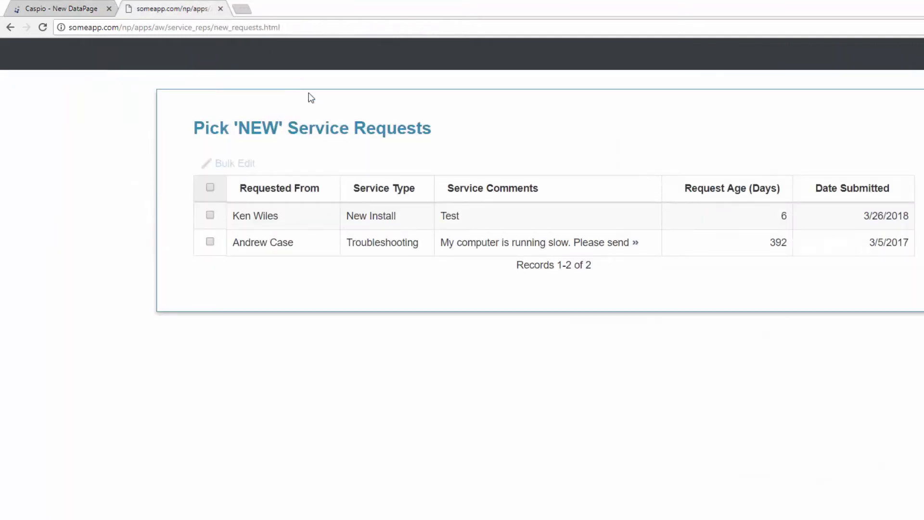
pyautogui.click(210, 215)
pyautogui.click(234, 164)
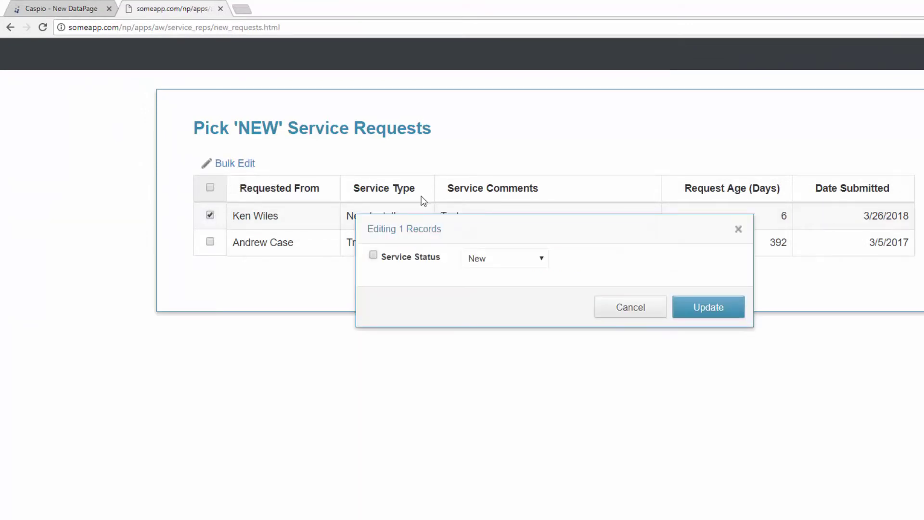
pyautogui.click(488, 259)
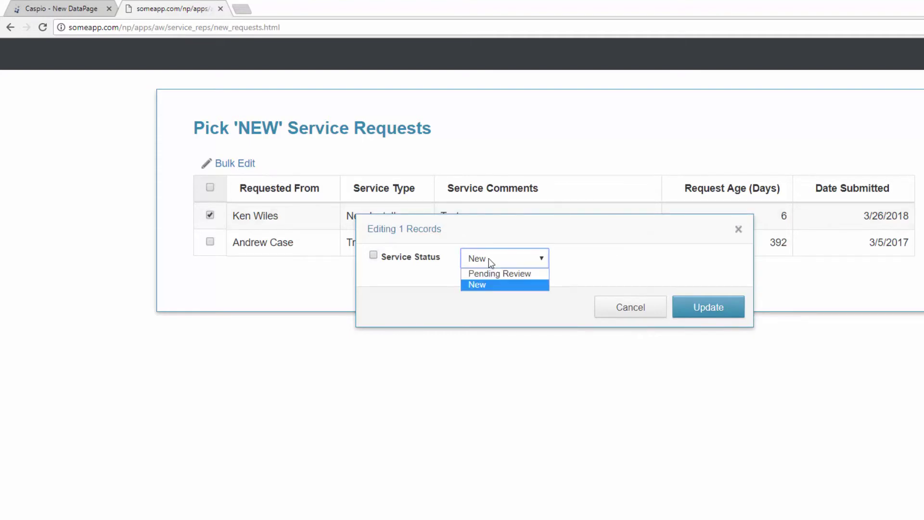
pyautogui.click(618, 301)
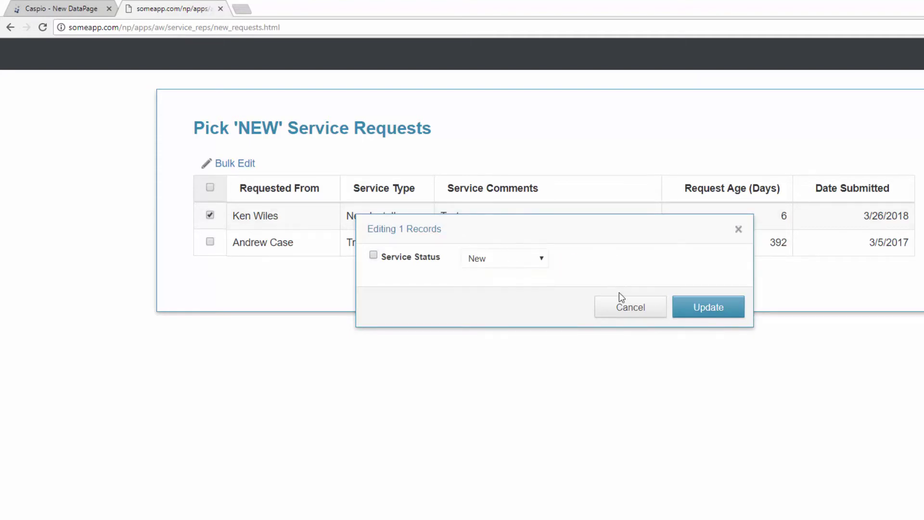
pyautogui.click(620, 310)
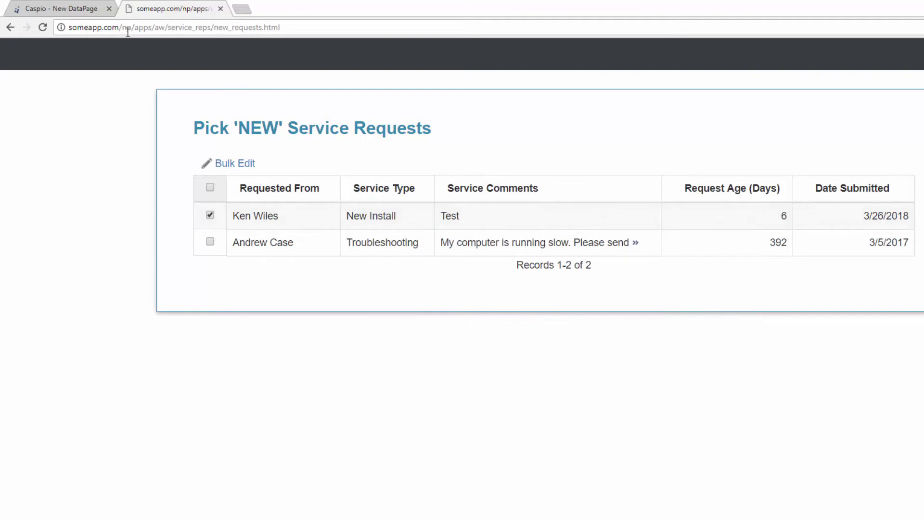
pyautogui.click(81, 12)
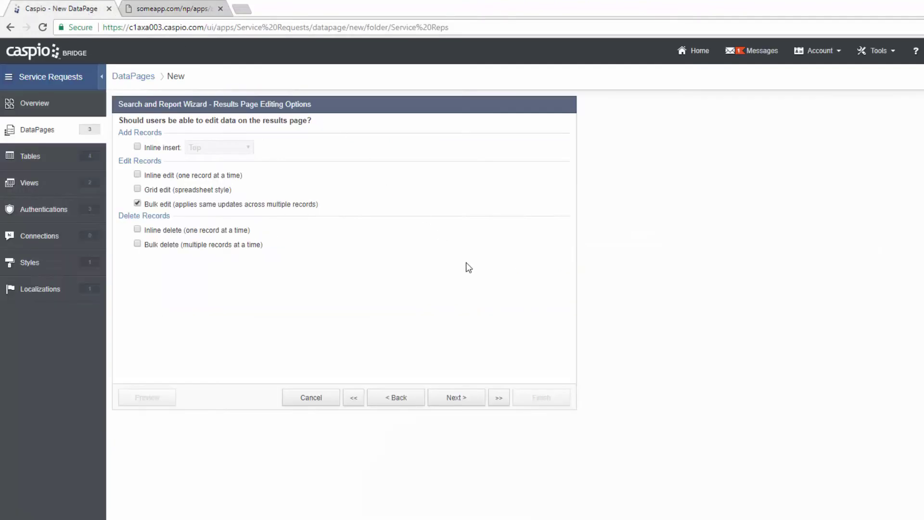
pyautogui.click(455, 398)
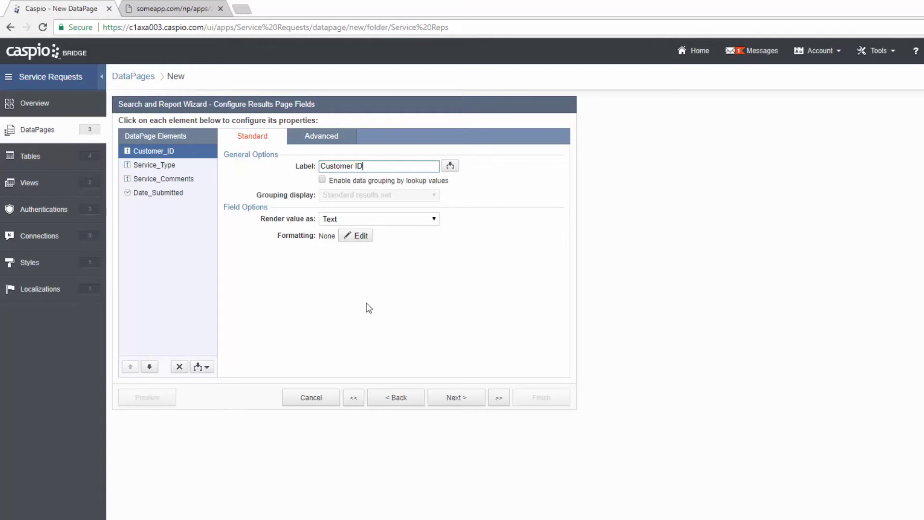
# - Add a Header & Footer and paste the live page's title Pick 'NEW' Service Requests into the header
pyautogui.click(202, 367)
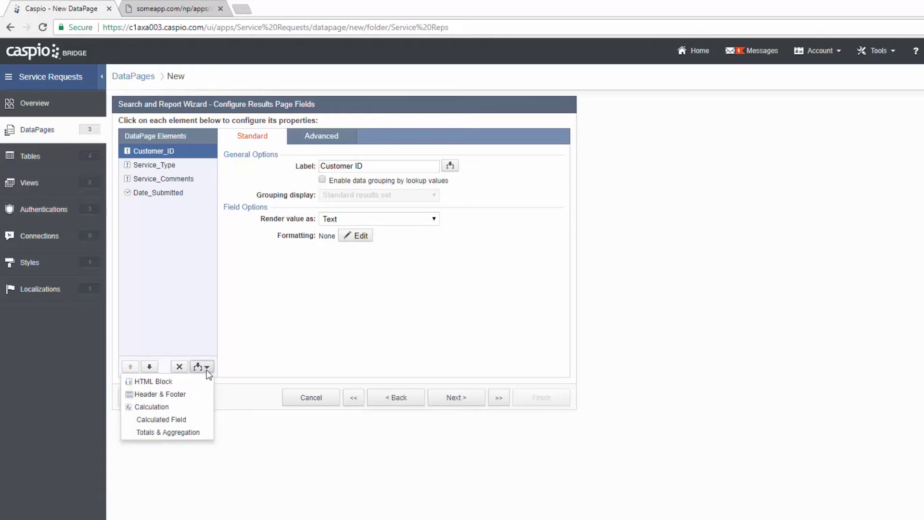
pyautogui.click(196, 393)
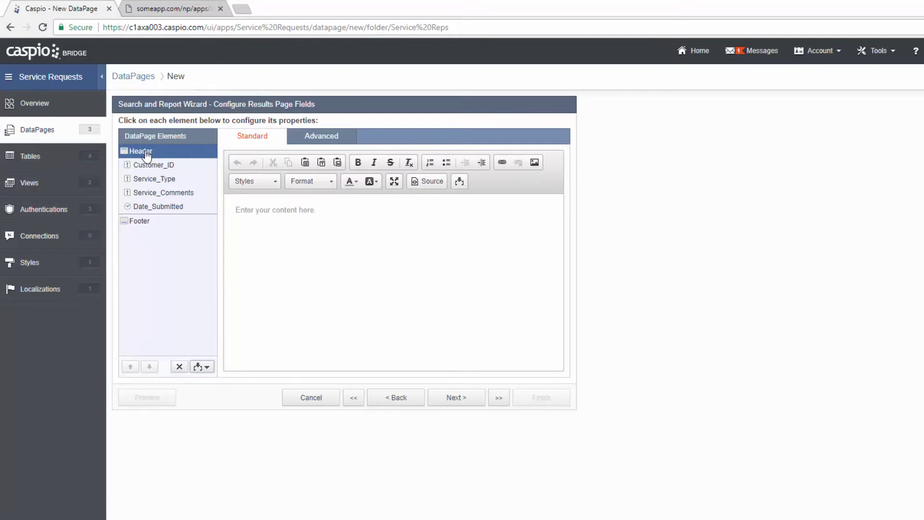
pyautogui.click(335, 216)
pyautogui.click(202, 17)
pyautogui.moveTo(431, 128); pyautogui.dragTo(195, 128)
pyautogui.hotkey('ctrl', 'c')
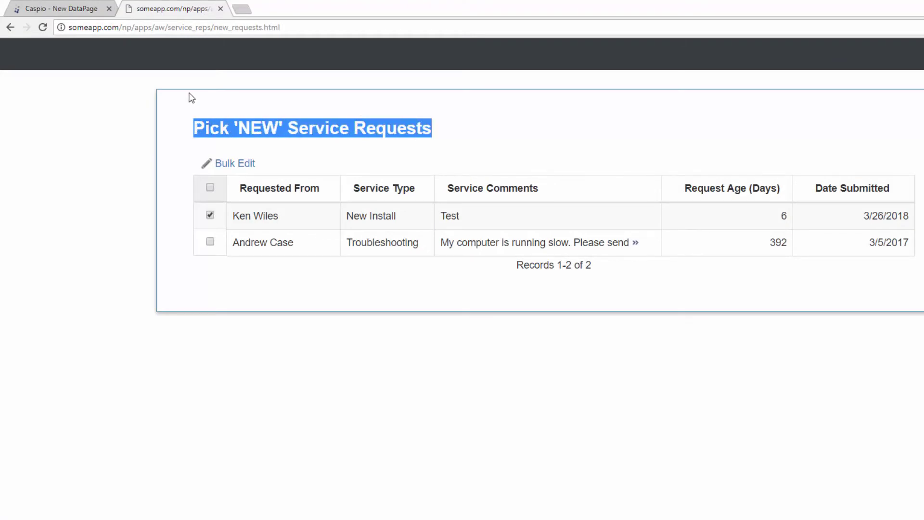
pyautogui.click(90, 12)
pyautogui.hotkey('ctrl', 'v')
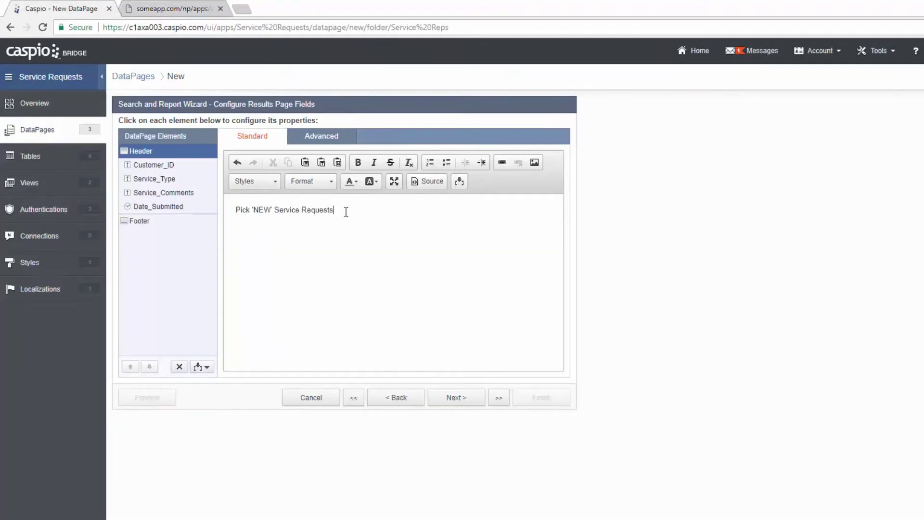
# - Format the header title as Heading 2
pyautogui.moveTo(334, 210); pyautogui.dragTo(234, 210)
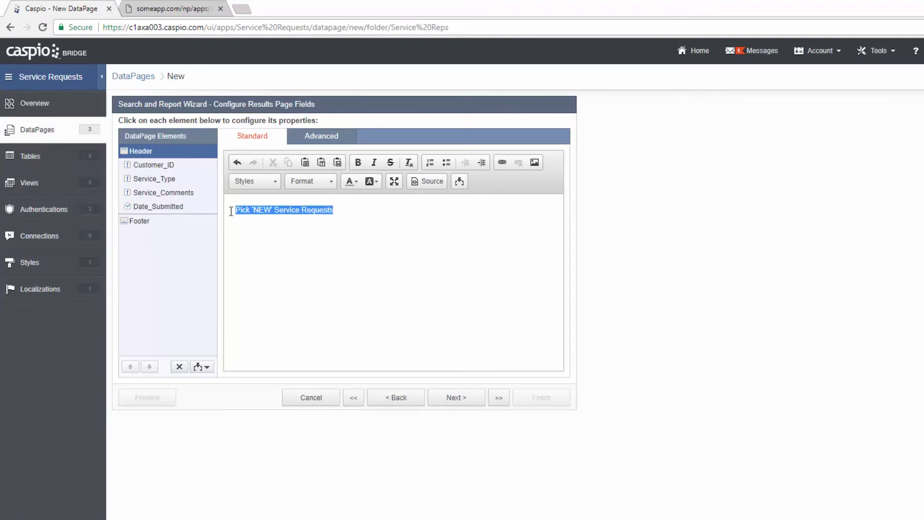
pyautogui.click(328, 182)
pyautogui.click(330, 247)
pyautogui.click(393, 215)
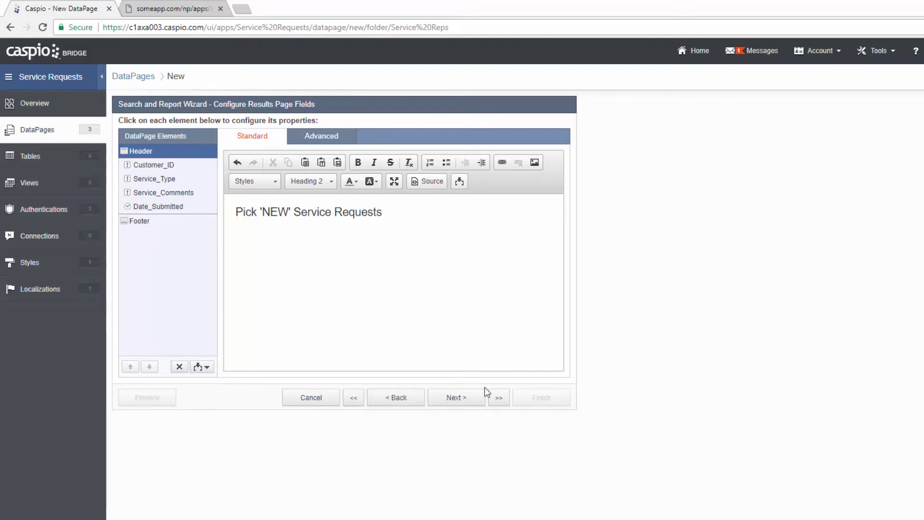
pyautogui.click(474, 398)
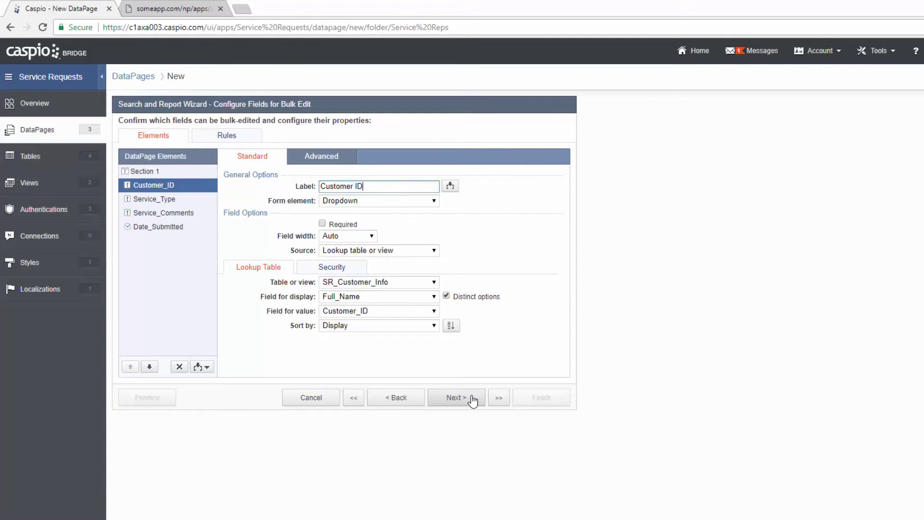
# - Remove Date_Submitted, Service_Comments and Service_Type from the bulk edit fields
pyautogui.click(173, 233)
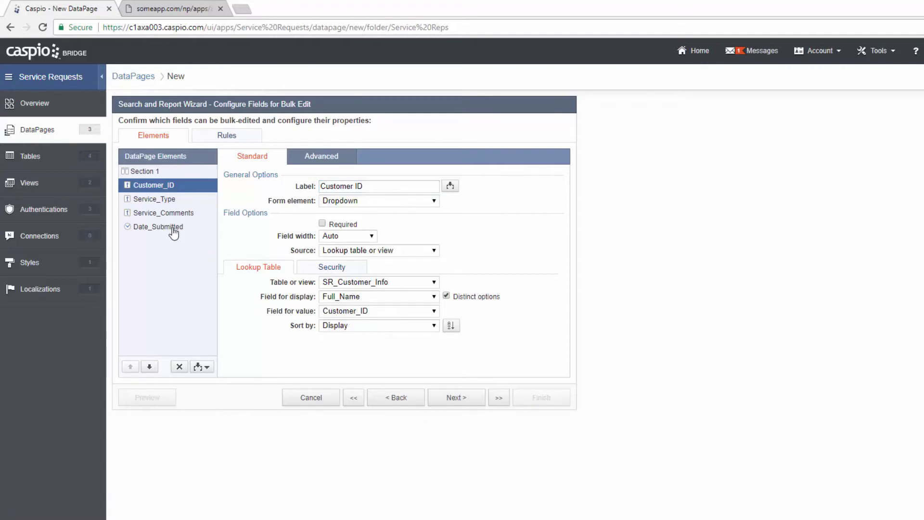
pyautogui.click(179, 367)
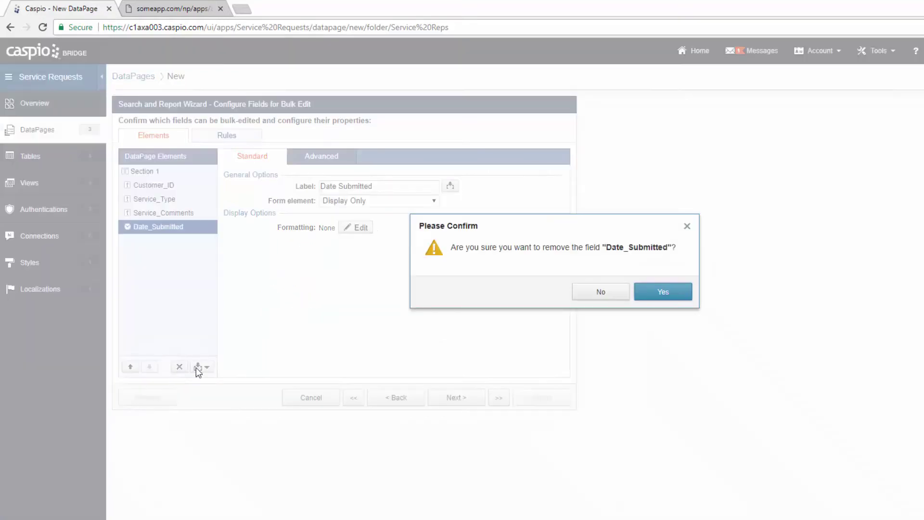
pyautogui.click(654, 293)
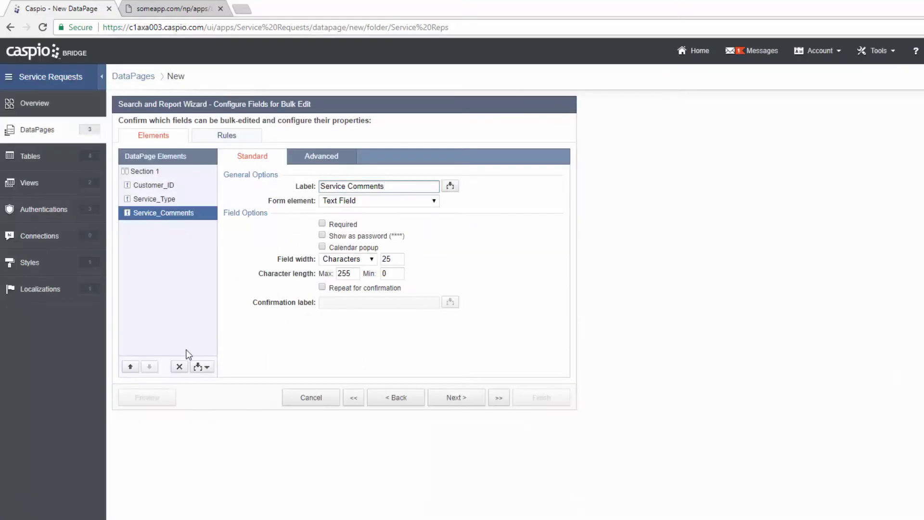
pyautogui.click(179, 367)
pyautogui.click(661, 294)
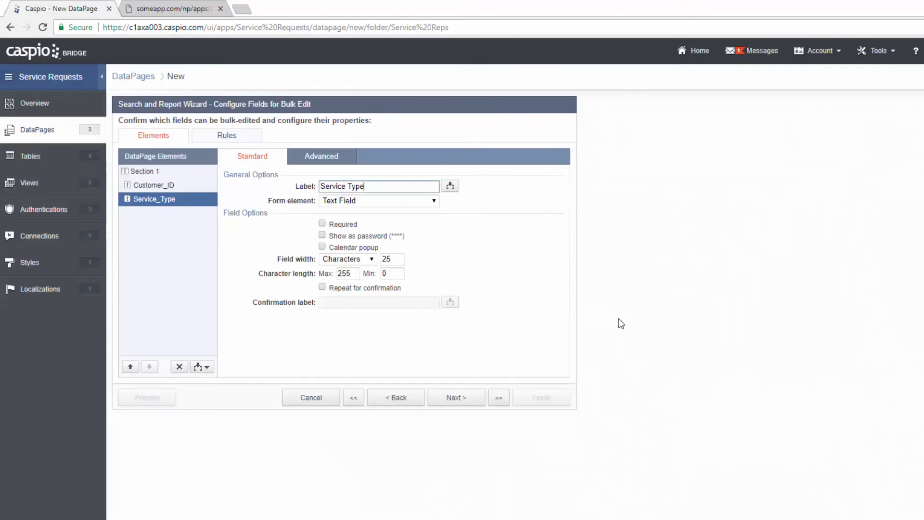
pyautogui.click(179, 366)
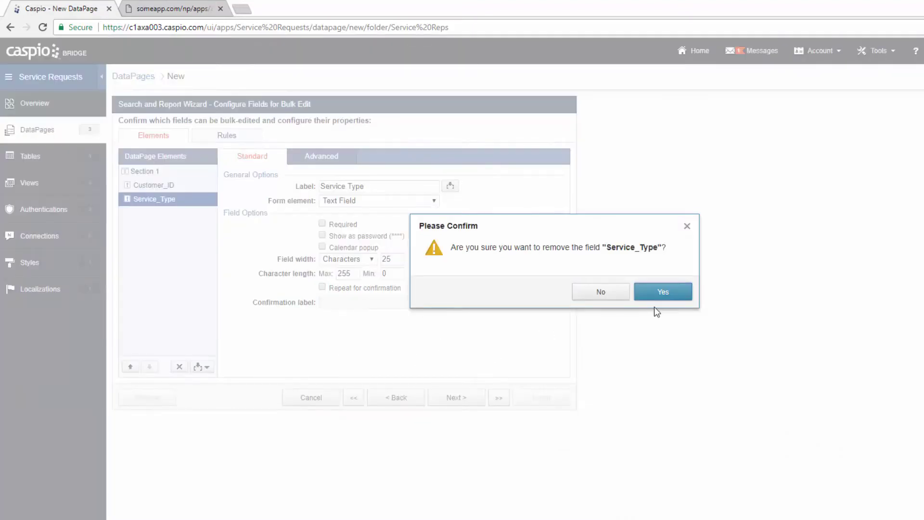
pyautogui.click(655, 294)
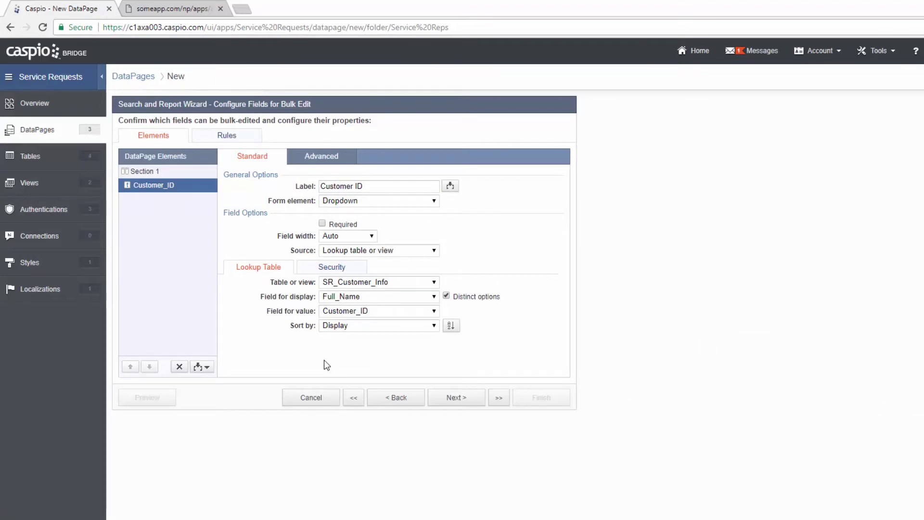
# - Add Service_Status and Service_Rep_ID as bulk edit fields and remove Customer_ID
pyautogui.click(208, 367)
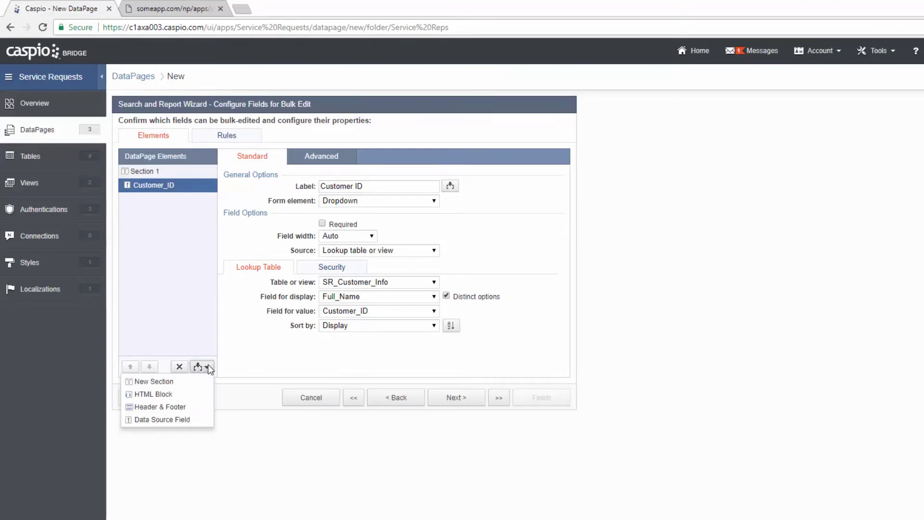
pyautogui.click(190, 419)
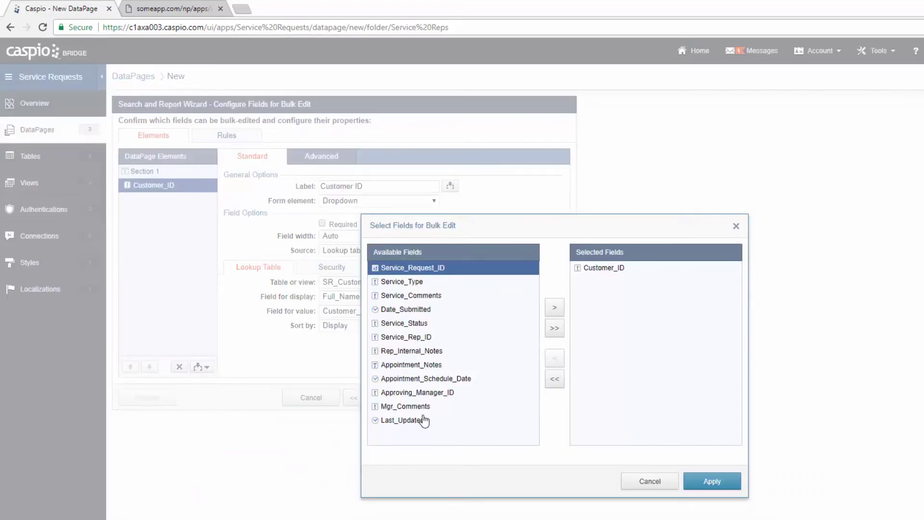
pyautogui.click(424, 331)
pyautogui.click(554, 307)
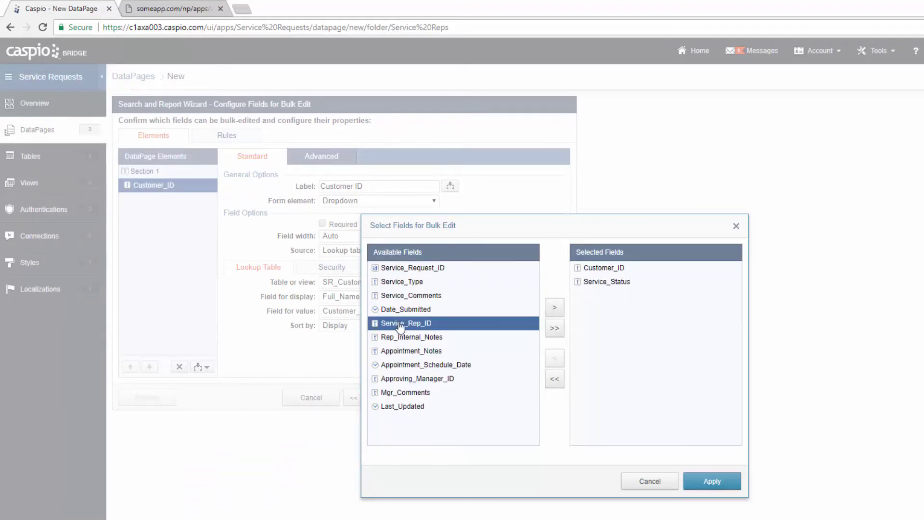
pyautogui.click(554, 307)
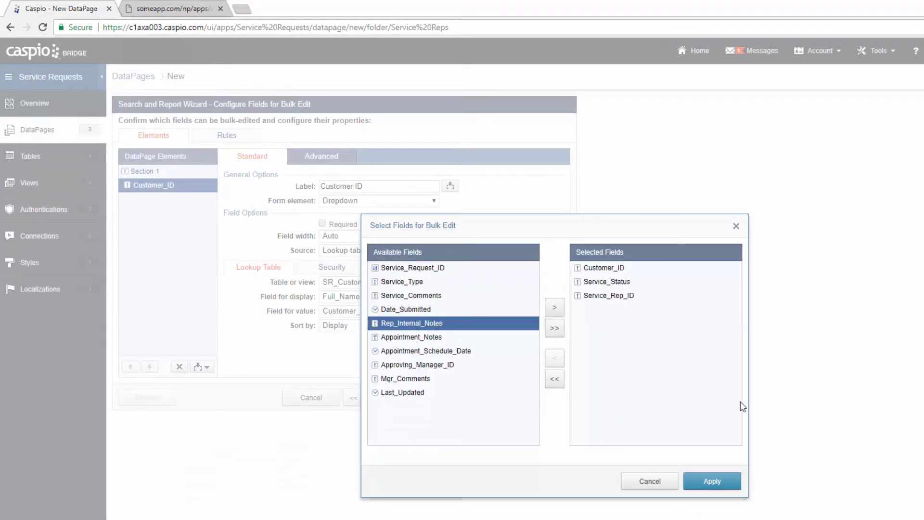
pyautogui.click(712, 482)
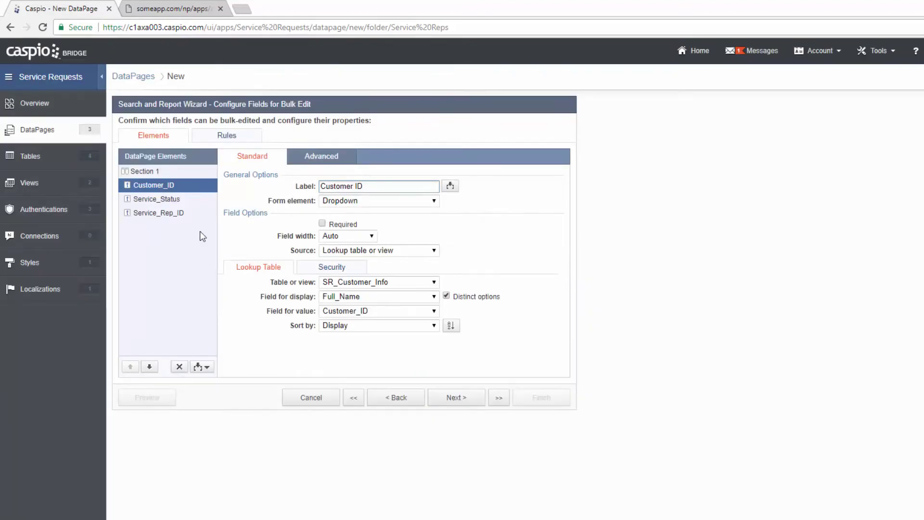
pyautogui.click(179, 366)
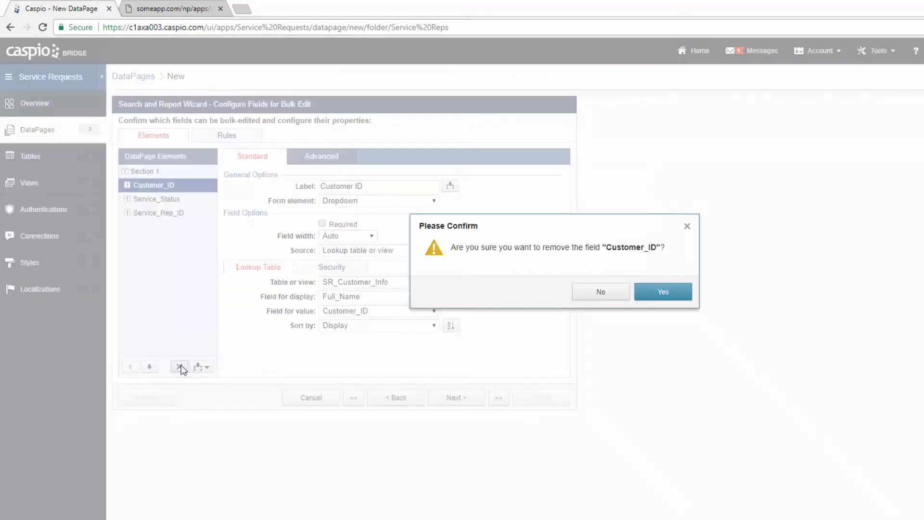
pyautogui.click(652, 295)
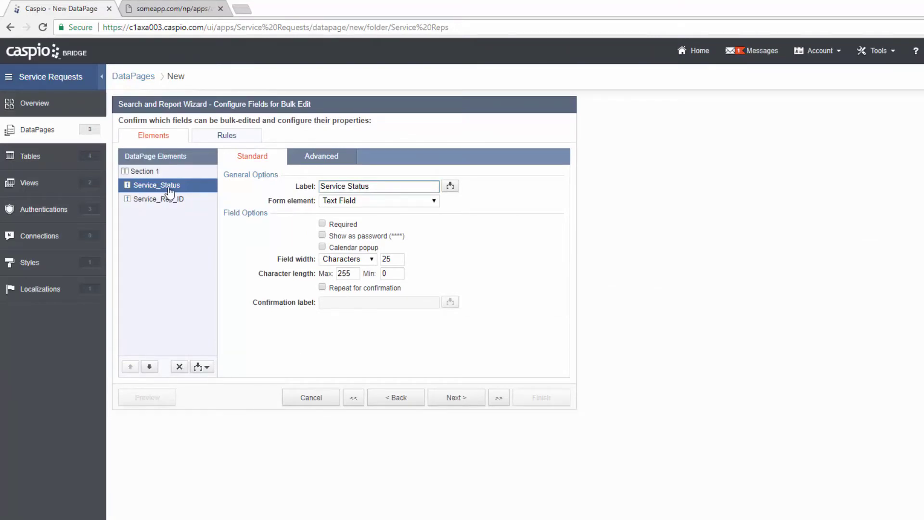
# - Make Service_Status a dropdown with the custom option Pending Review
pyautogui.click(367, 202)
pyautogui.click(369, 248)
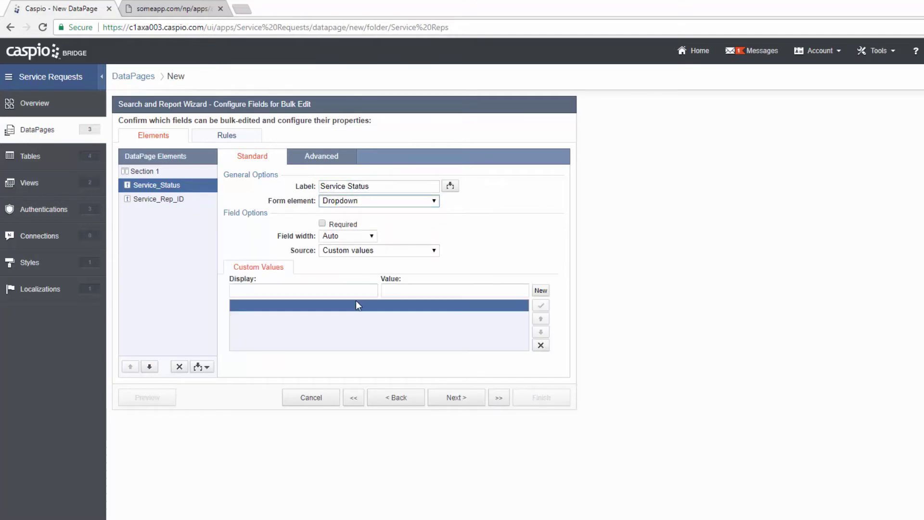
pyautogui.click(373, 290)
pyautogui.write('Pending Review')
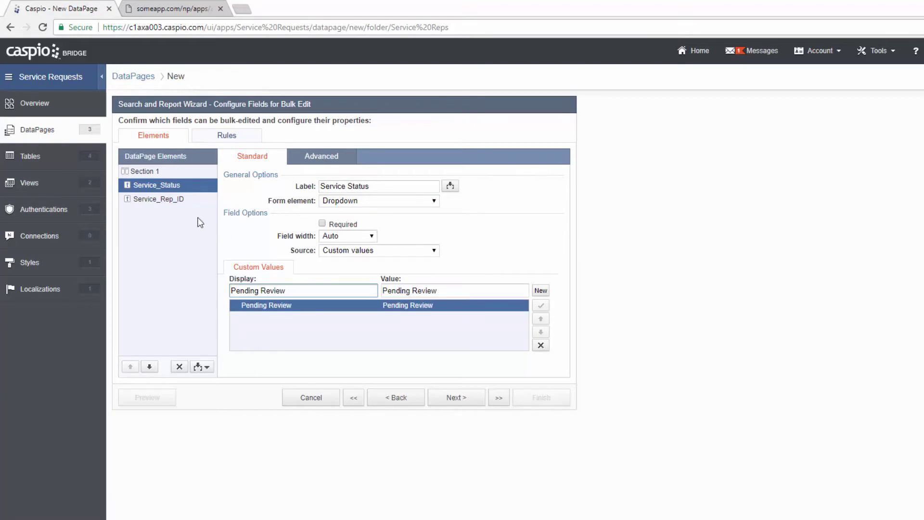
# - Hide Service_Rep_ID and fill it on load from authentication field SR_Employee_Info_Employee_ID
pyautogui.click(164, 201)
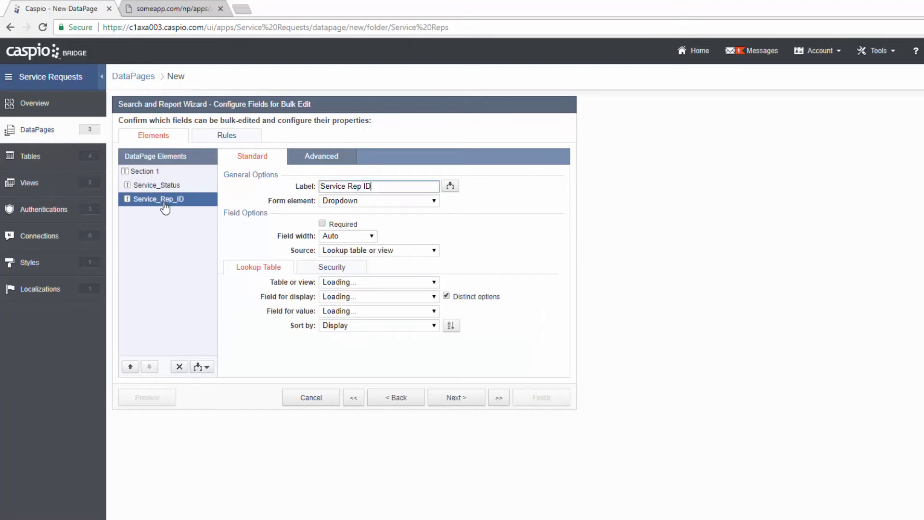
pyautogui.click(361, 200)
pyautogui.click(362, 270)
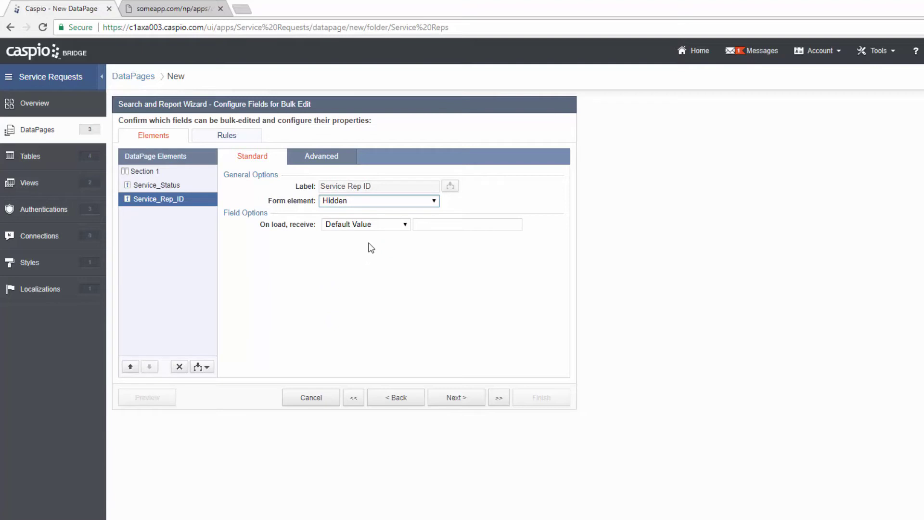
pyautogui.click(369, 226)
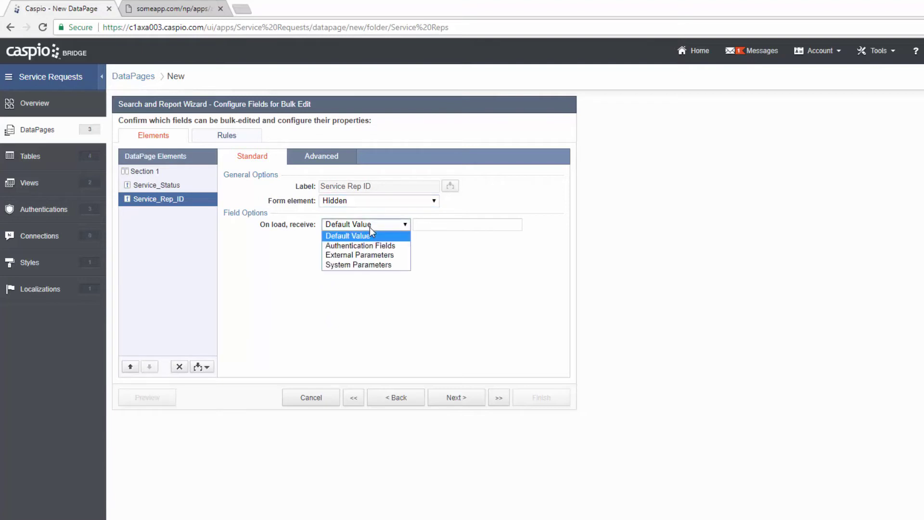
pyautogui.click(370, 237)
pyautogui.click(449, 225)
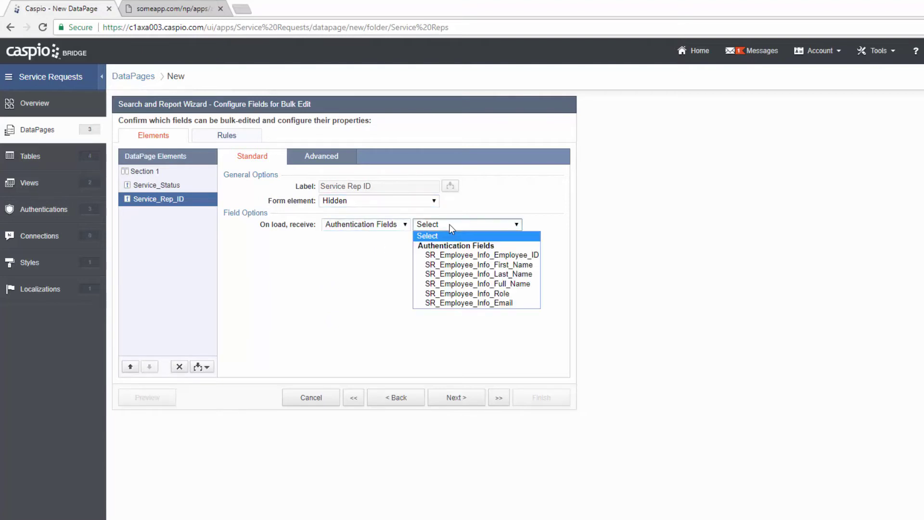
pyautogui.click(475, 257)
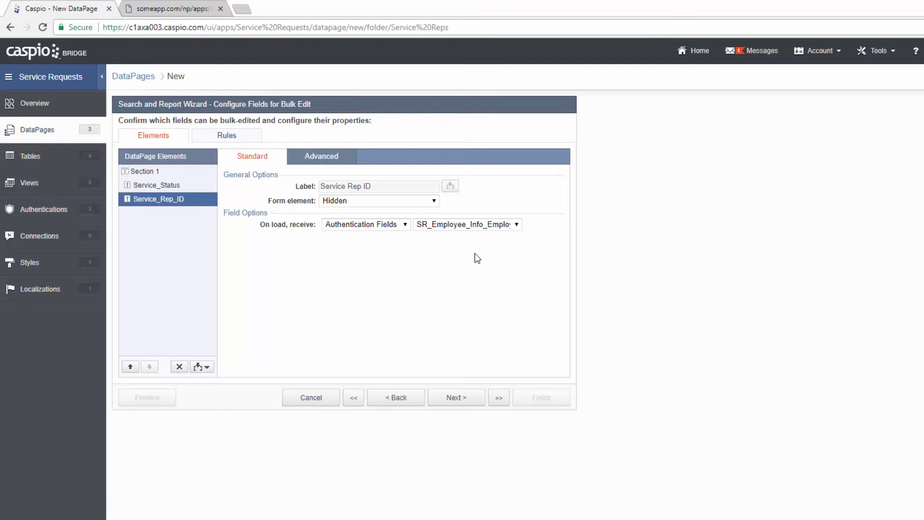
# - Set default sort order 1 to Date_Submitted and choose No Details Page
pyautogui.click(458, 399)
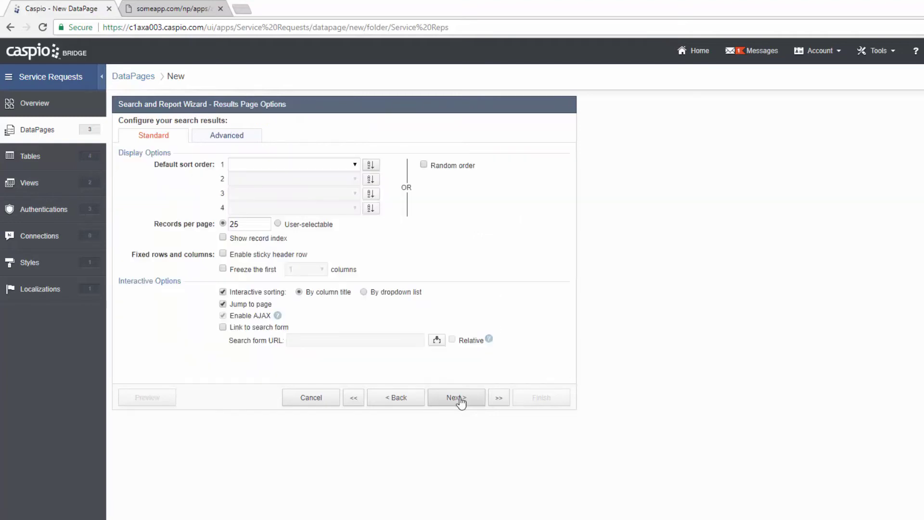
pyautogui.click(355, 165)
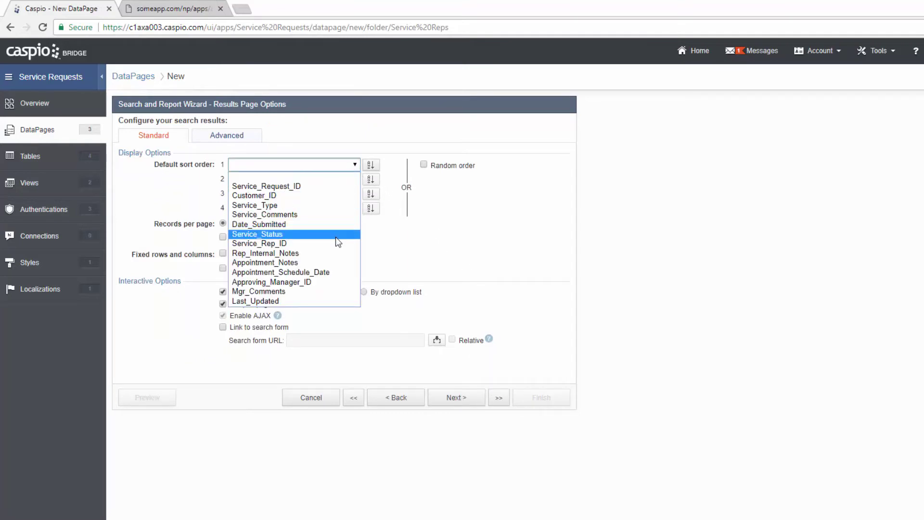
pyautogui.click(335, 225)
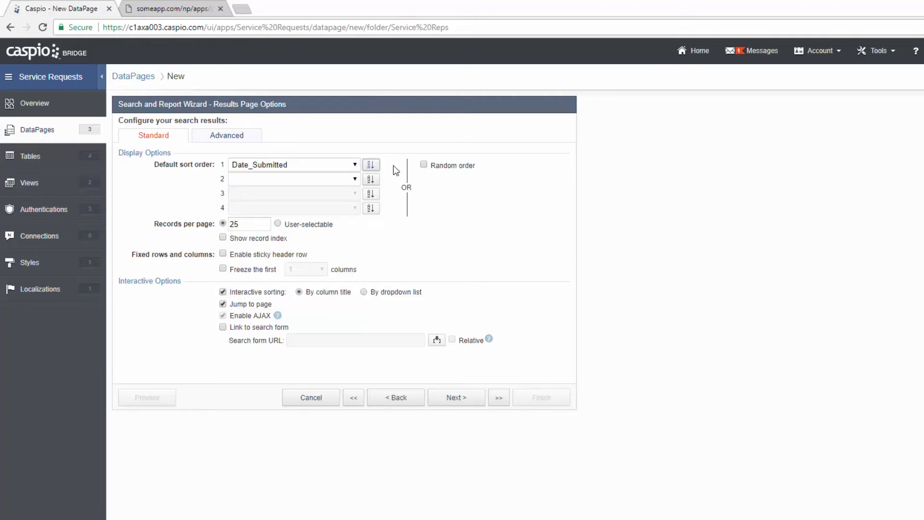
pyautogui.click(460, 398)
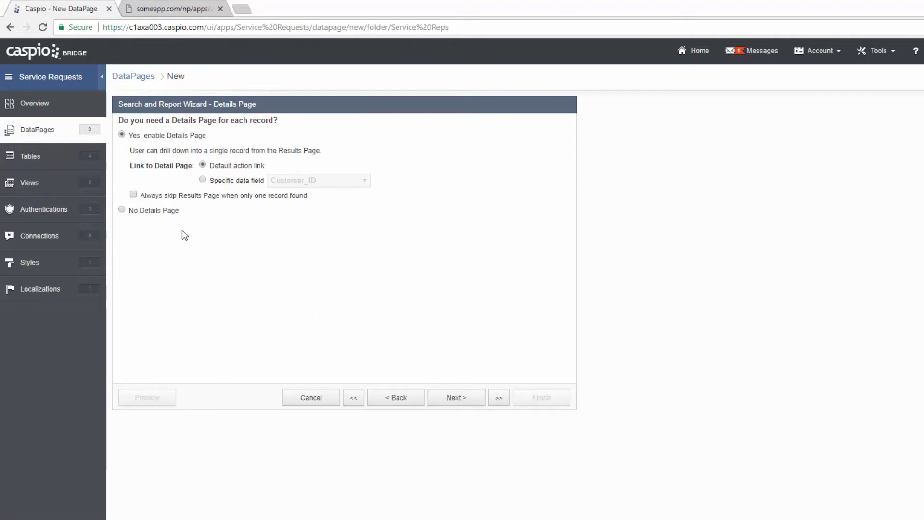
pyautogui.click(163, 216)
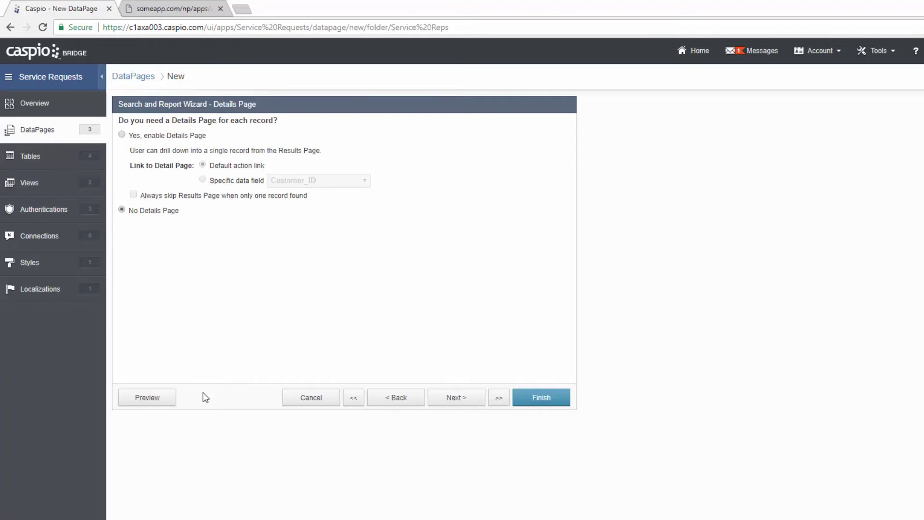
# - Preview the report, log in with the service rep's e-mail and password, then close the preview
pyautogui.click(165, 399)
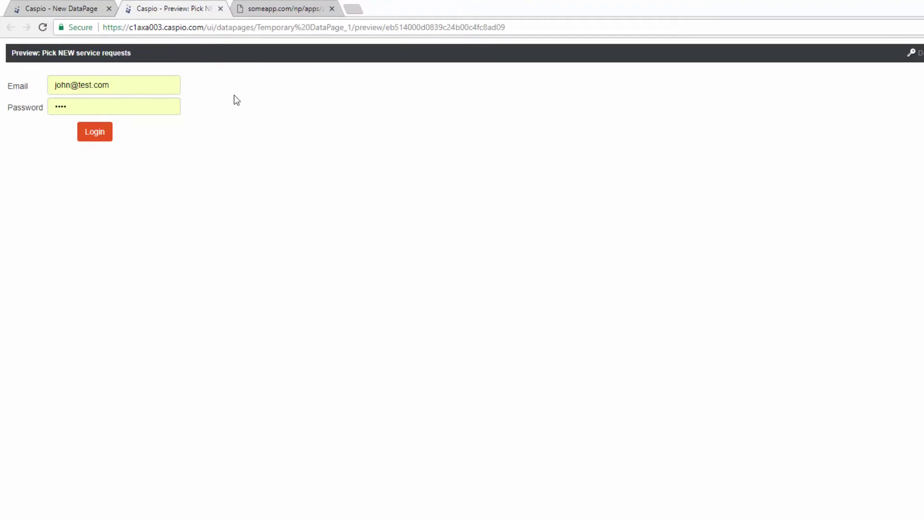
pyautogui.moveTo(140, 89); pyautogui.dragTo(2, 91)
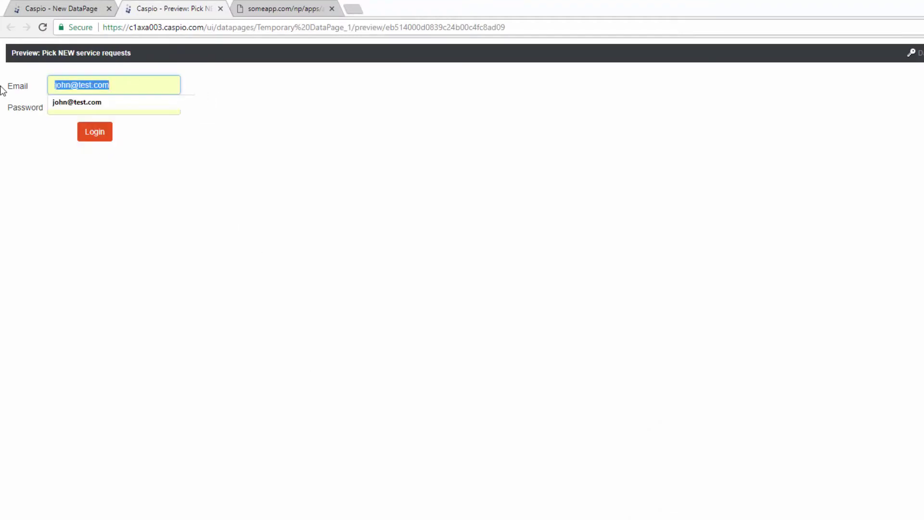
pyautogui.write('k3n')
pyautogui.press('BackSpace')
pyautogui.press('BackSpace')
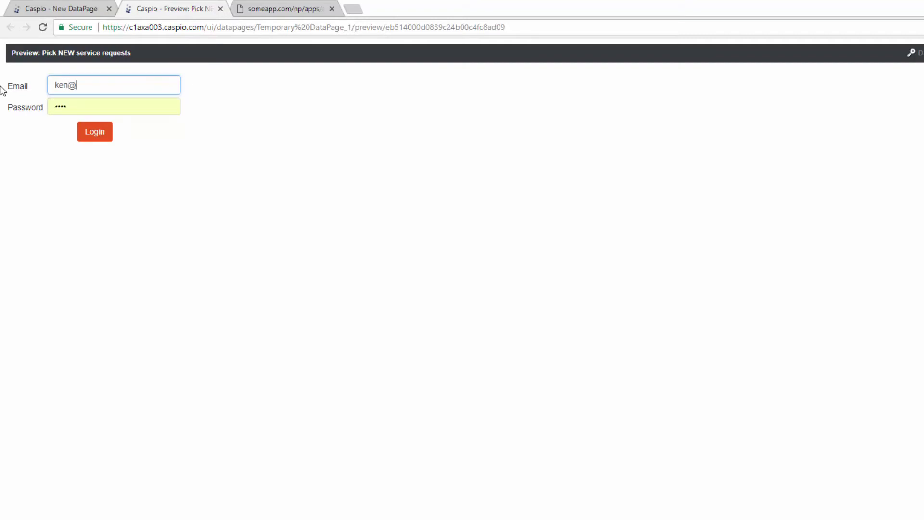
pyautogui.press('Tab')
pyautogui.write('test')
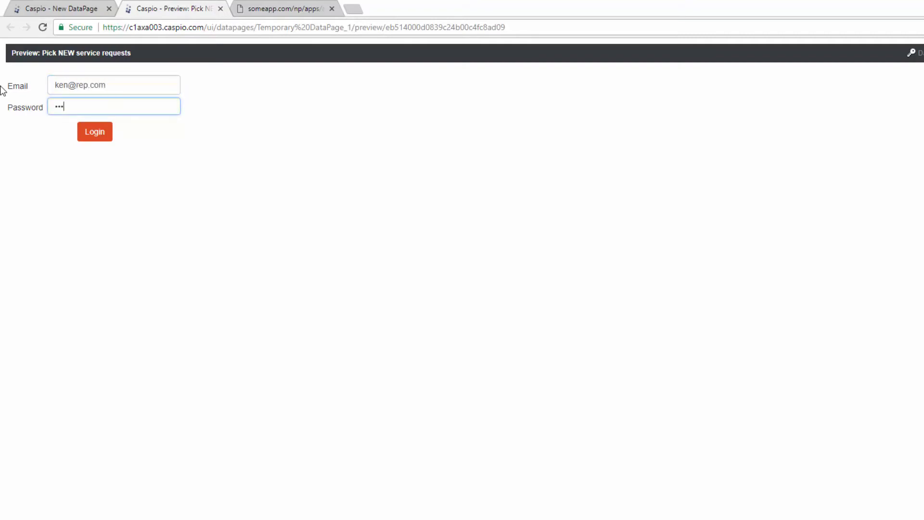
pyautogui.press('Return')
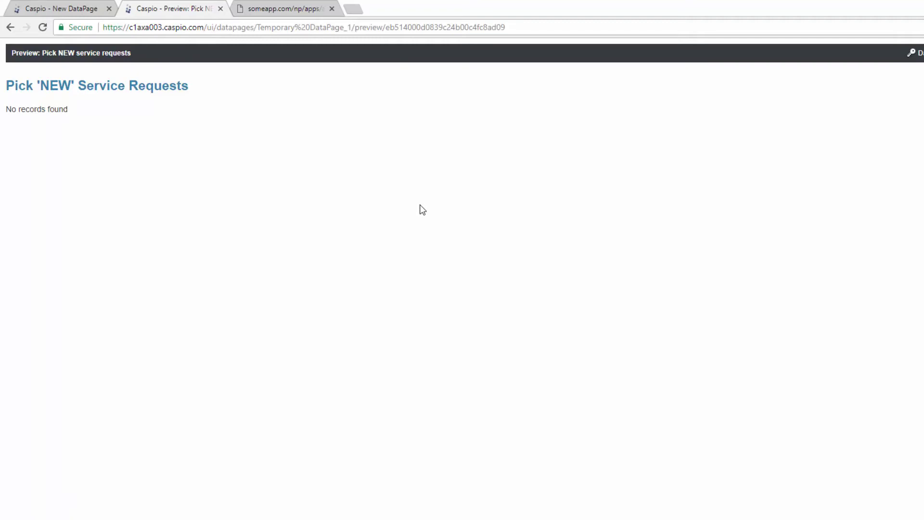
pyautogui.click(221, 8)
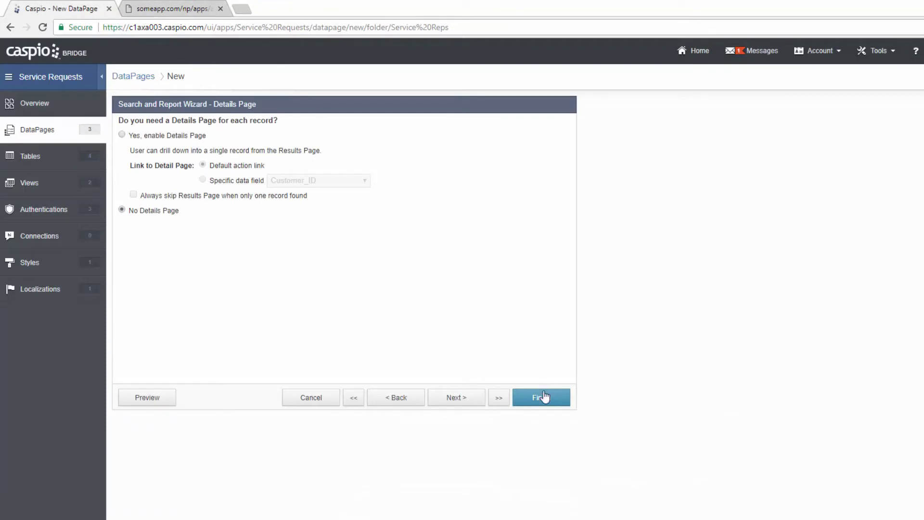
# - Finish the report DataPage, then submit a test Create New Service Request with Service Comments 'NA'
pyautogui.click(543, 398)
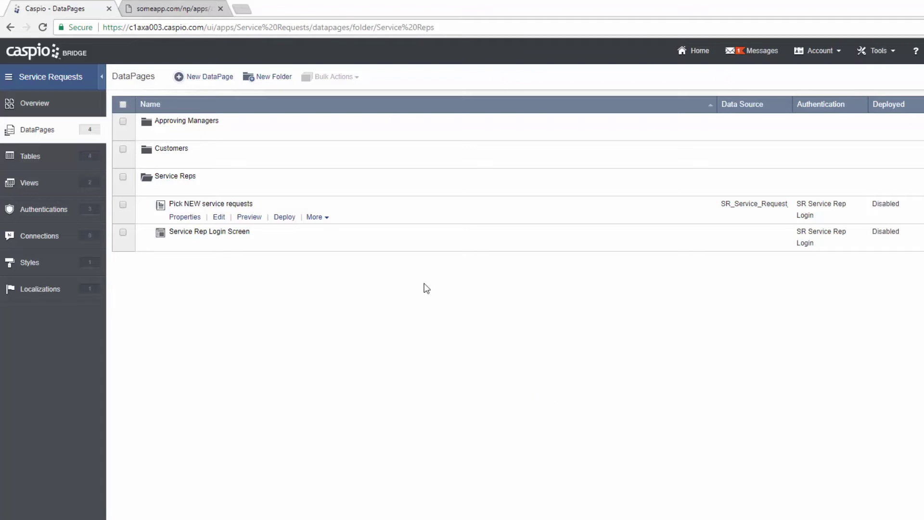
pyautogui.click(165, 162)
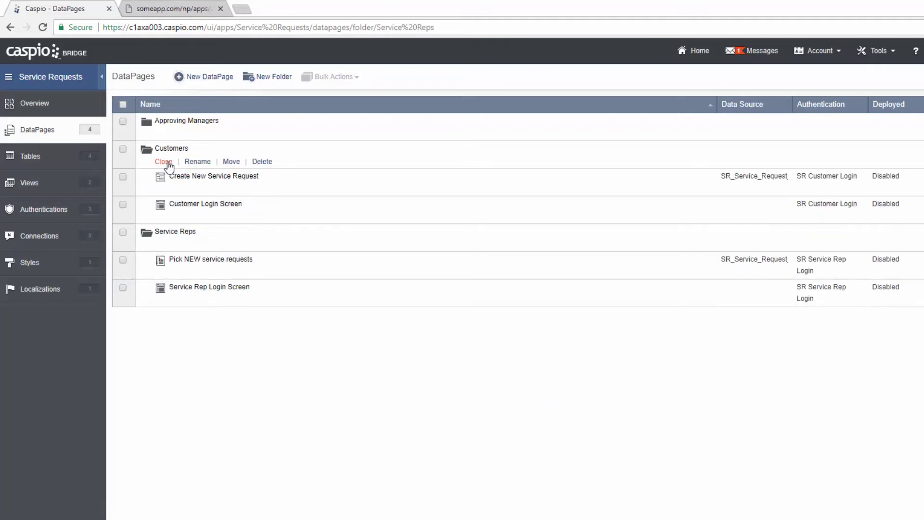
pyautogui.moveTo(181, 181)
pyautogui.click(249, 190)
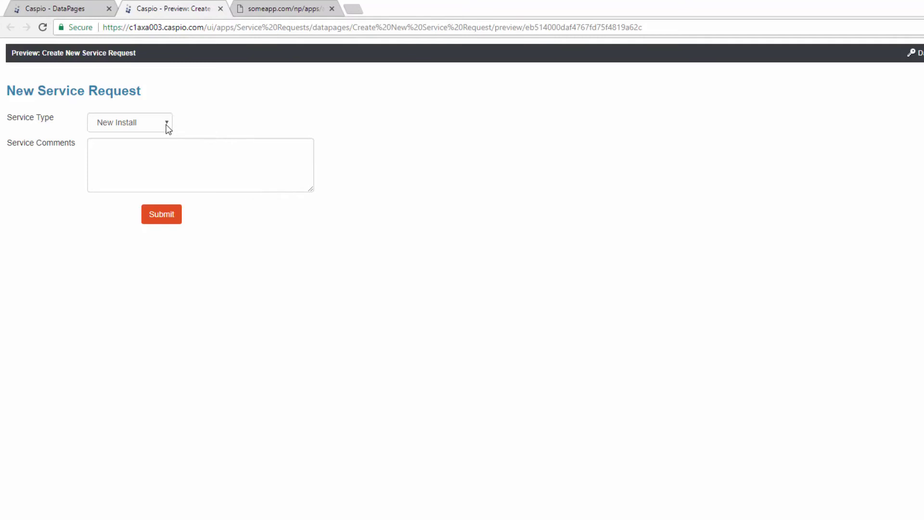
pyautogui.click(175, 157)
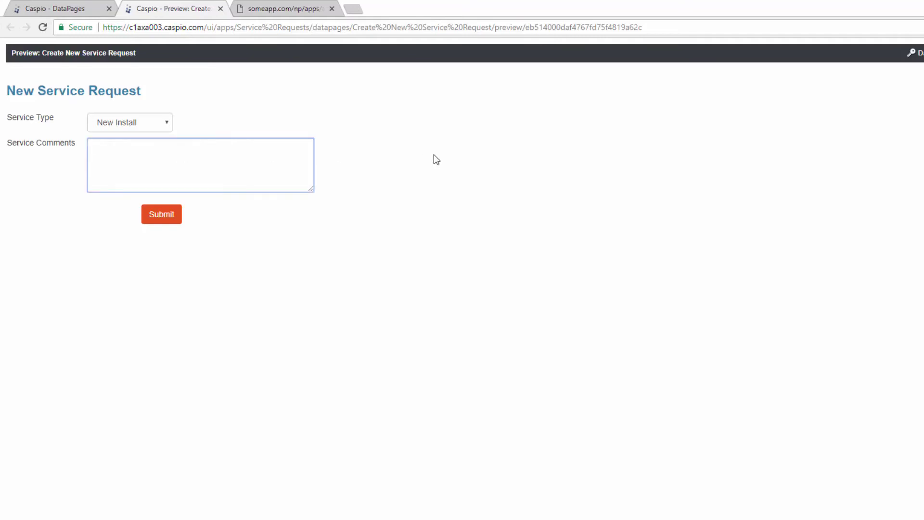
pyautogui.write('NA')
pyautogui.click(161, 218)
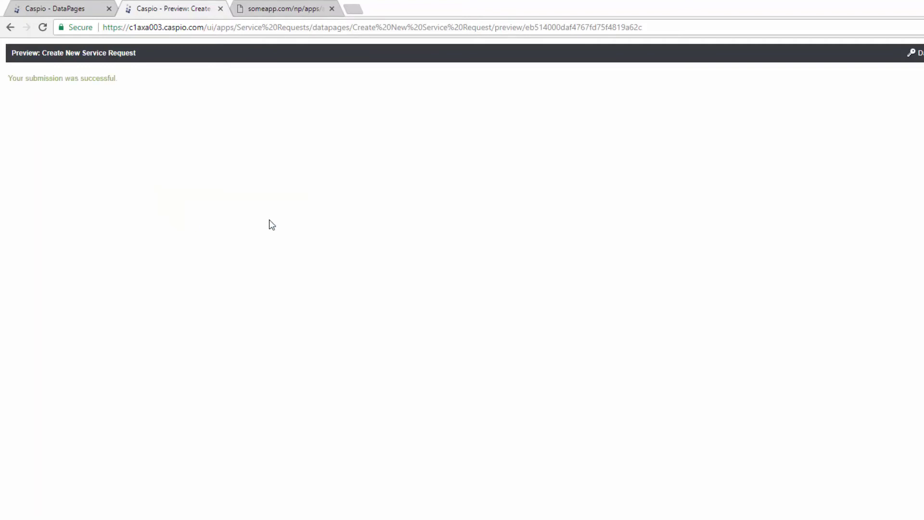
# - Preview Pick NEW service requests to confirm the new New Install request is listed
pyautogui.click(220, 8)
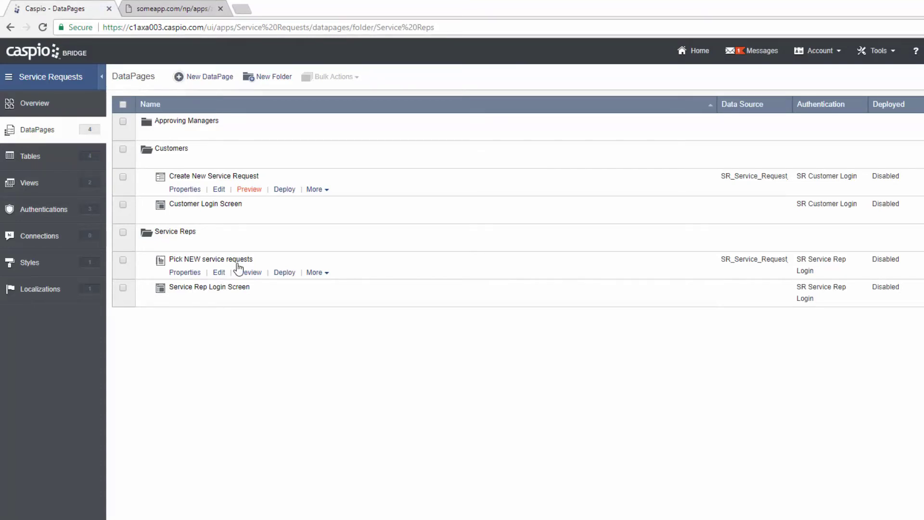
pyautogui.click(250, 272)
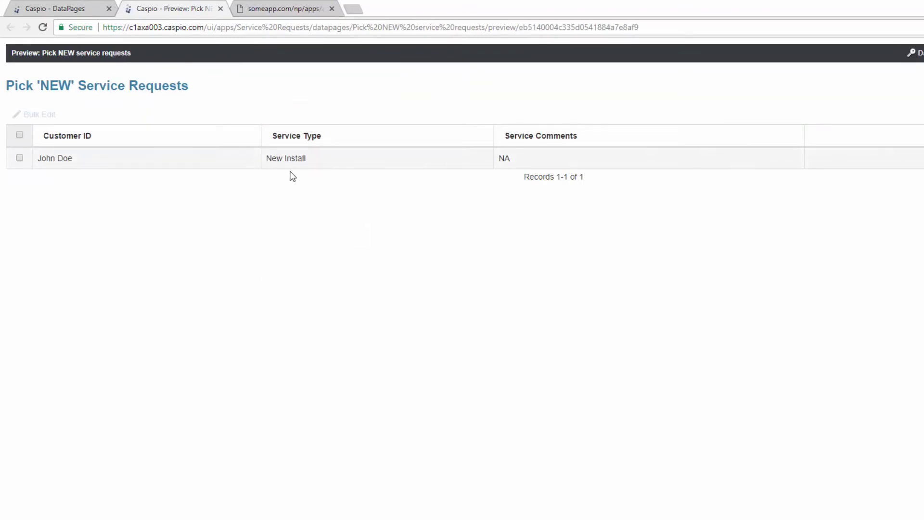
pyautogui.click(220, 9)
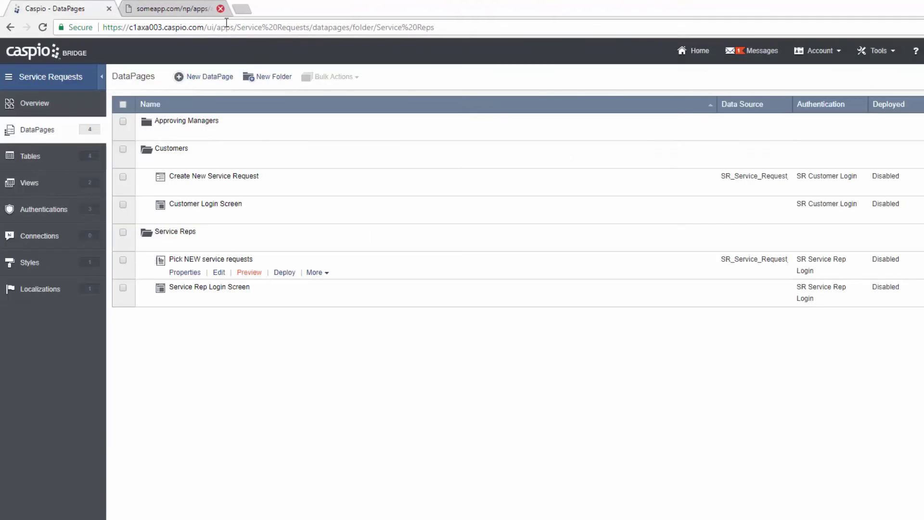
pyautogui.click(39, 156)
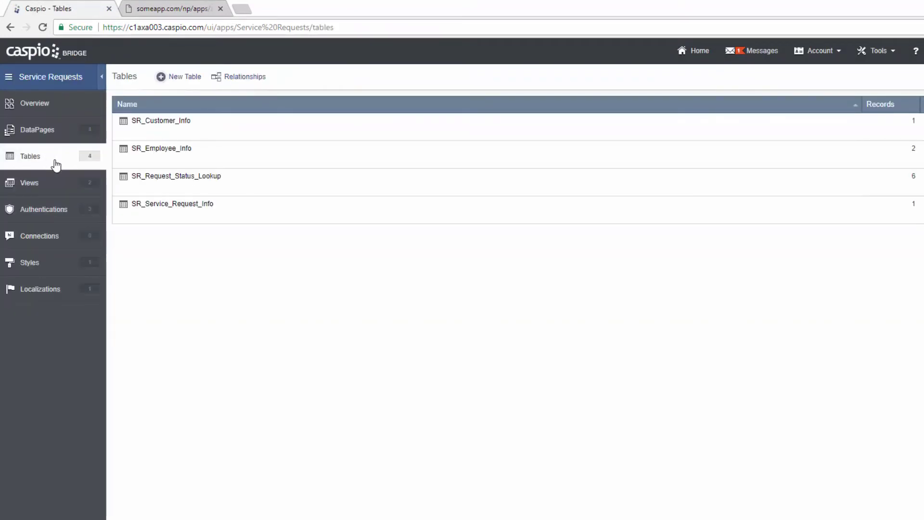
pyautogui.click(183, 218)
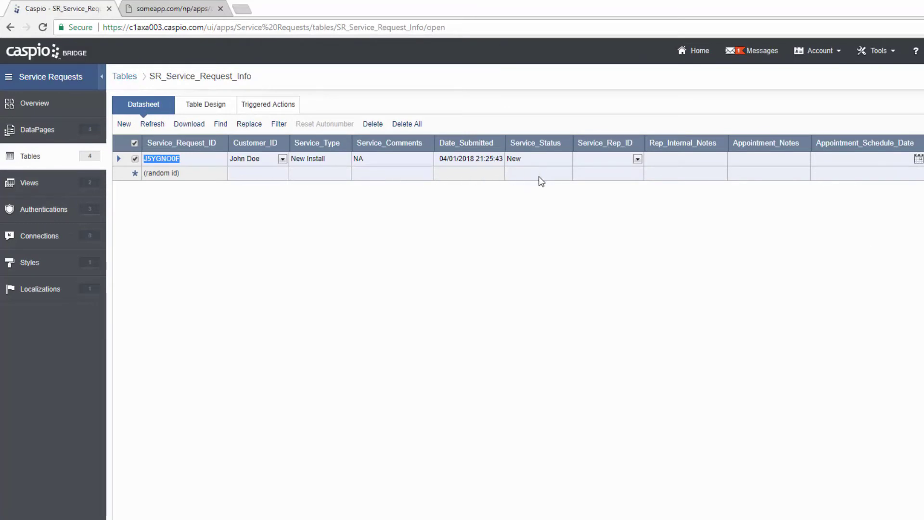
pyautogui.click(52, 137)
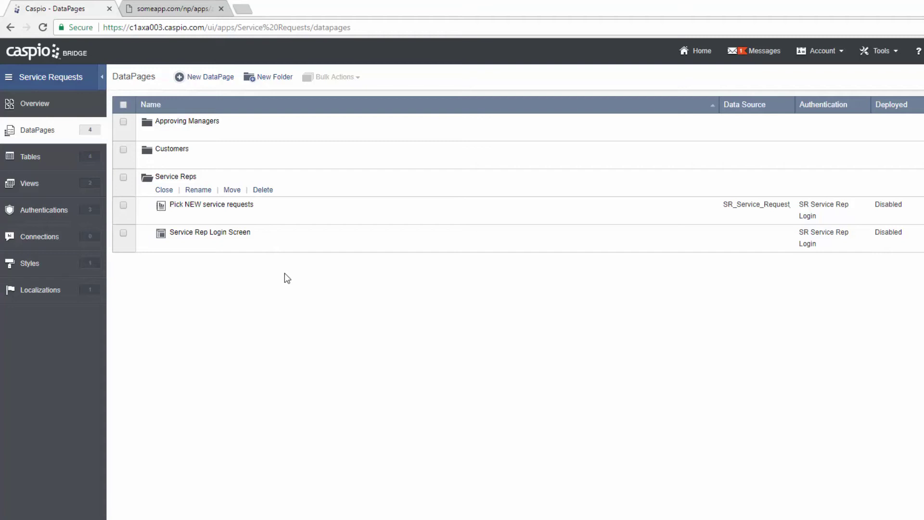
# - On the someapp new-requests page, bulk-edit the checked request's Service Status to Pending Review
pyautogui.click(193, 13)
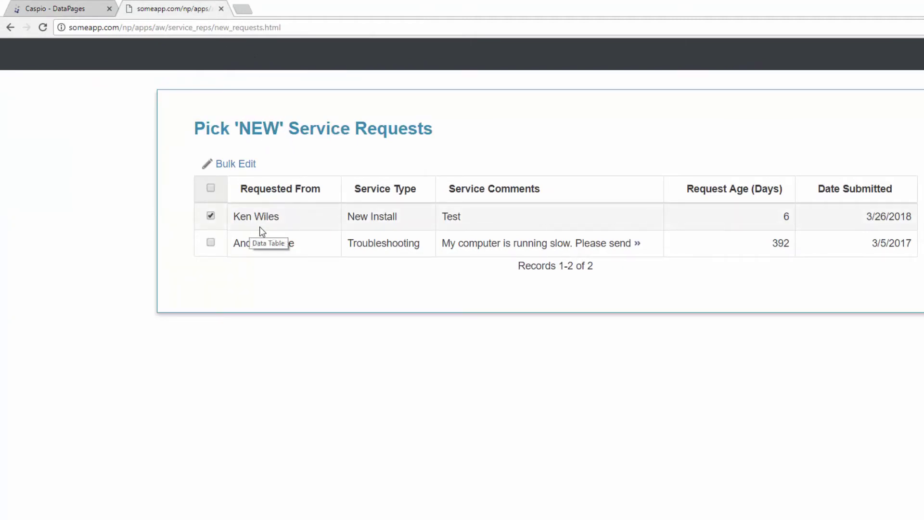
pyautogui.click(247, 166)
pyautogui.click(492, 262)
pyautogui.click(492, 270)
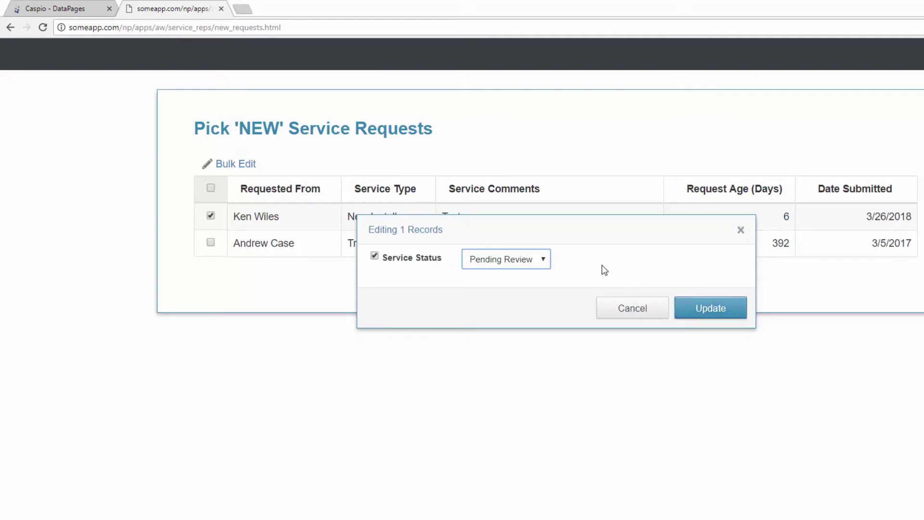
pyautogui.click(703, 313)
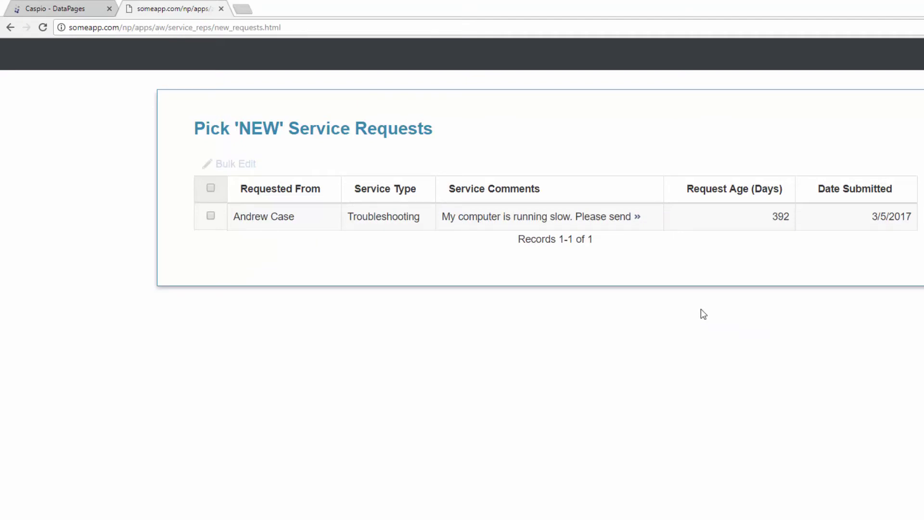
# - Open the 3/26/2018 request under Manage Requests and confirm its status is Pending Review
pyautogui.click(916, 47)
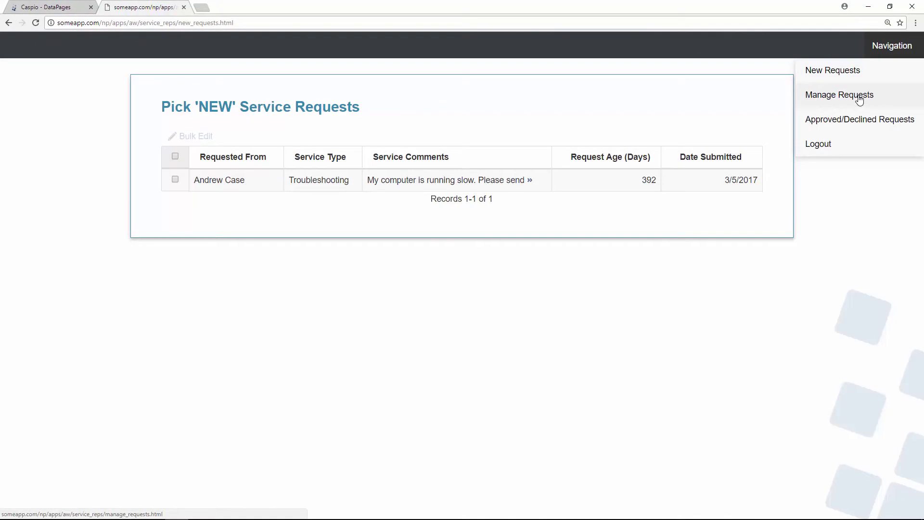
pyautogui.click(859, 100)
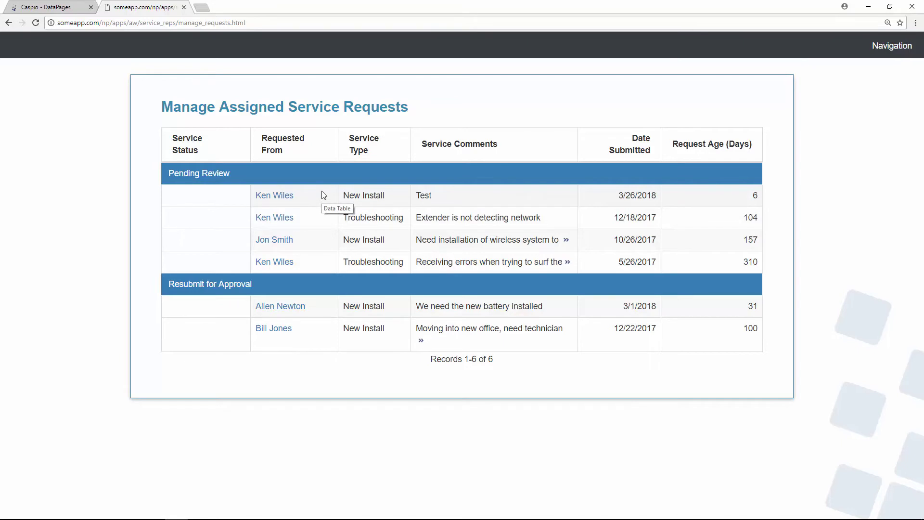
pyautogui.click(281, 198)
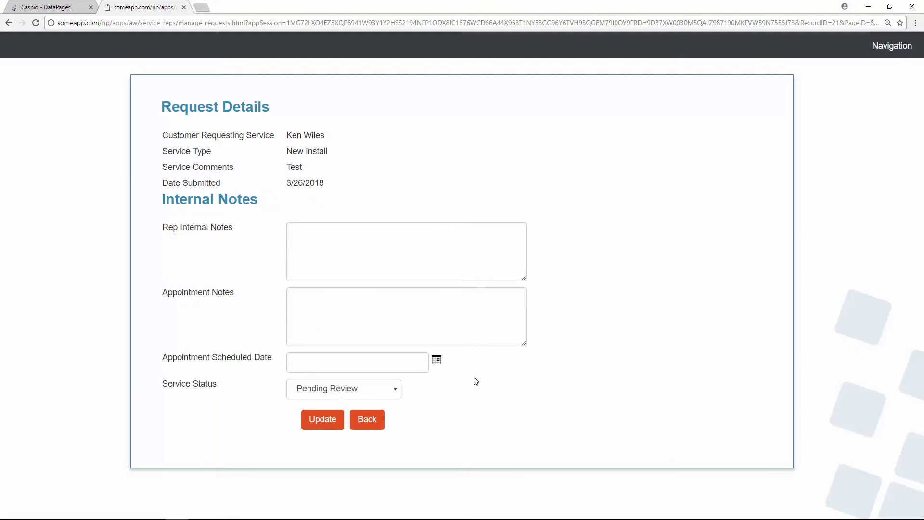
pyautogui.click(398, 393)
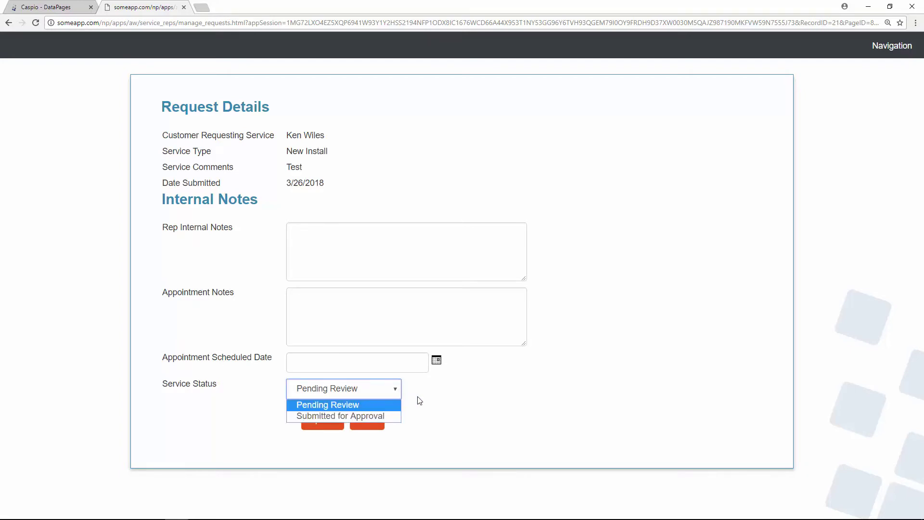
pyautogui.click(478, 404)
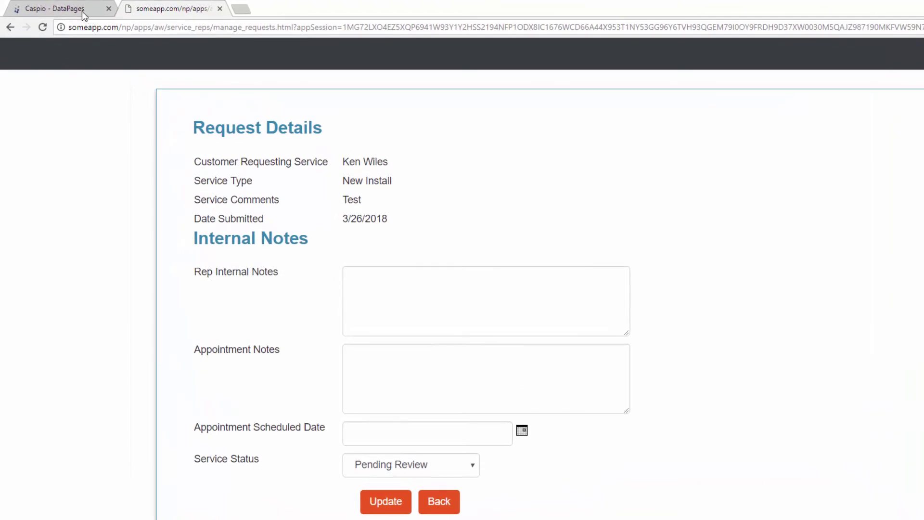
pyautogui.click(82, 9)
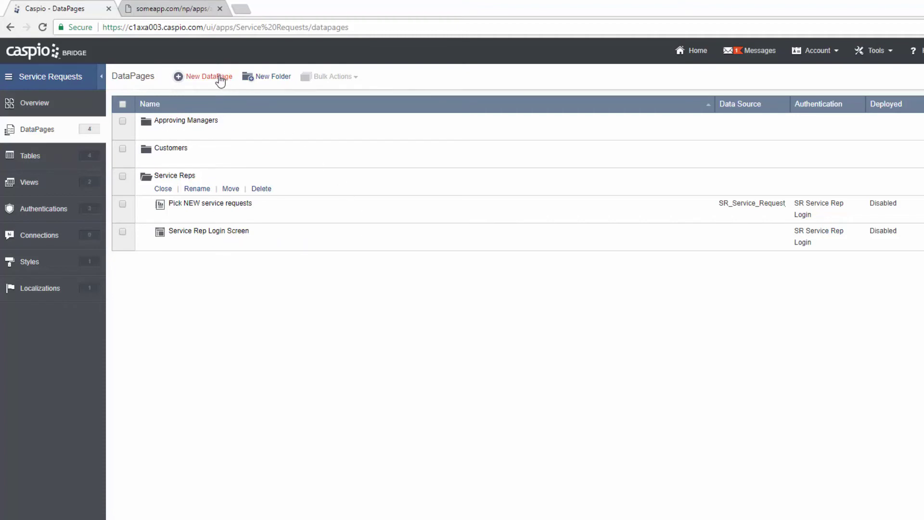
# - Duplicate Pick NEW service requests, name the copy 'Manage Assigned Service Requests', and edit it
pyautogui.moveTo(237, 208)
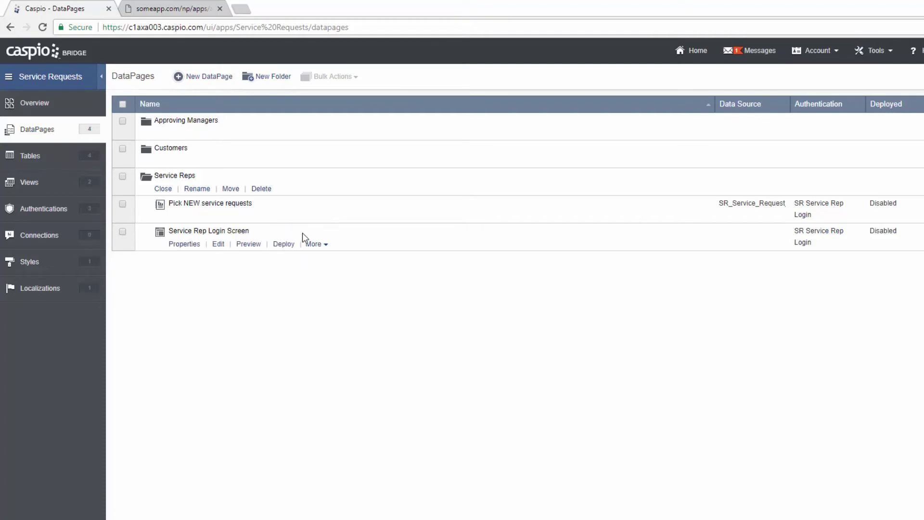
pyautogui.click(318, 219)
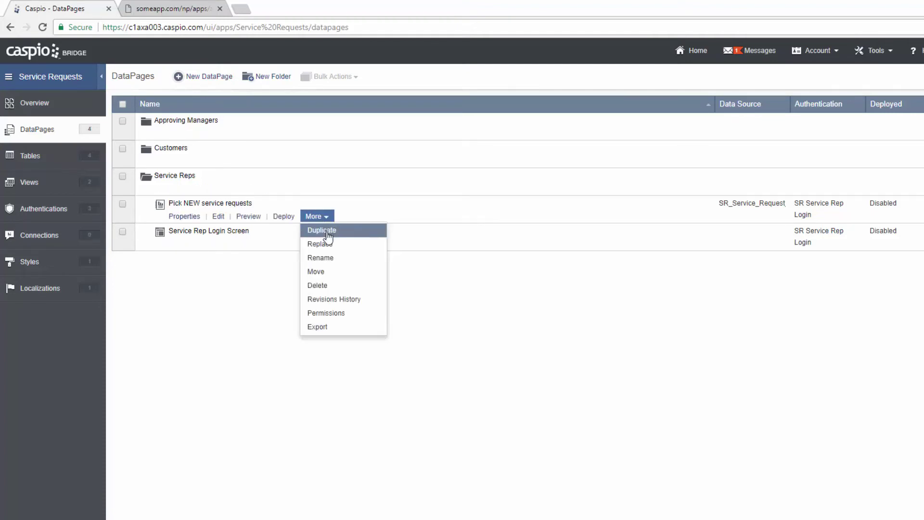
pyautogui.click(327, 233)
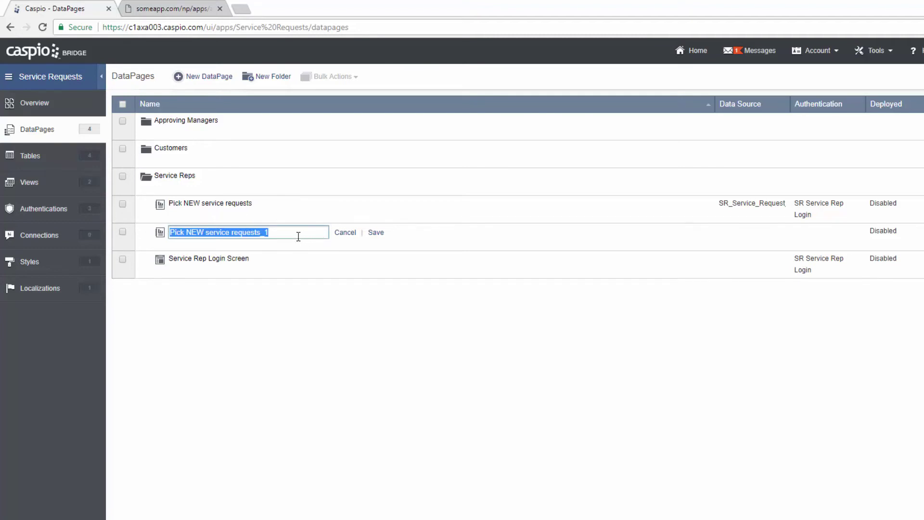
pyautogui.write('Mana')
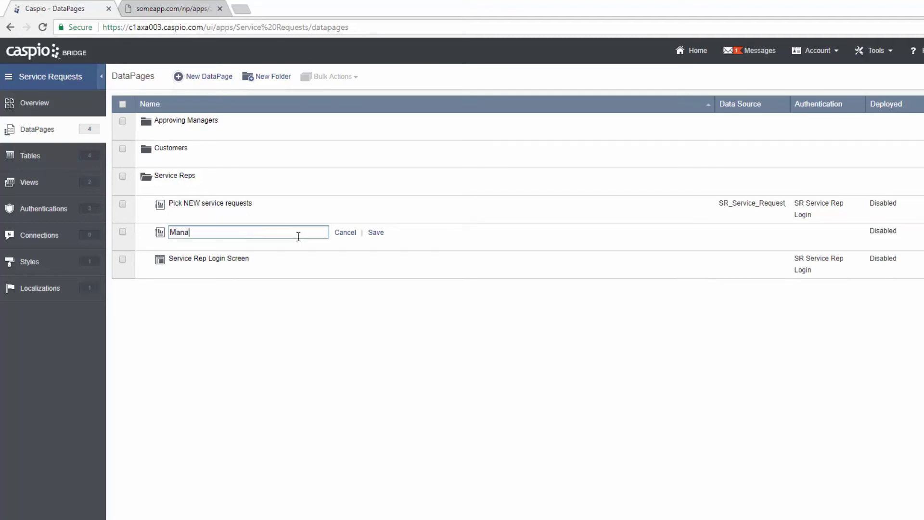
pyautogui.write('ge Assigned Service Requests')
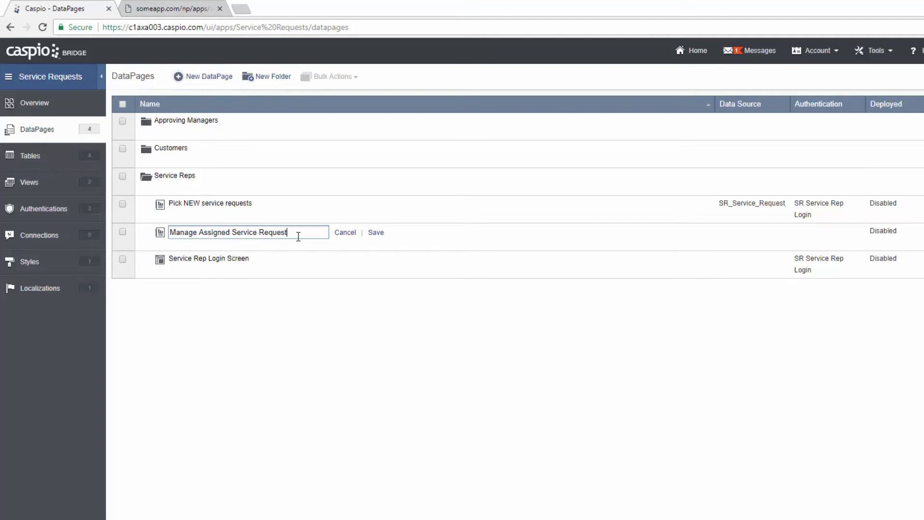
pyautogui.click(374, 234)
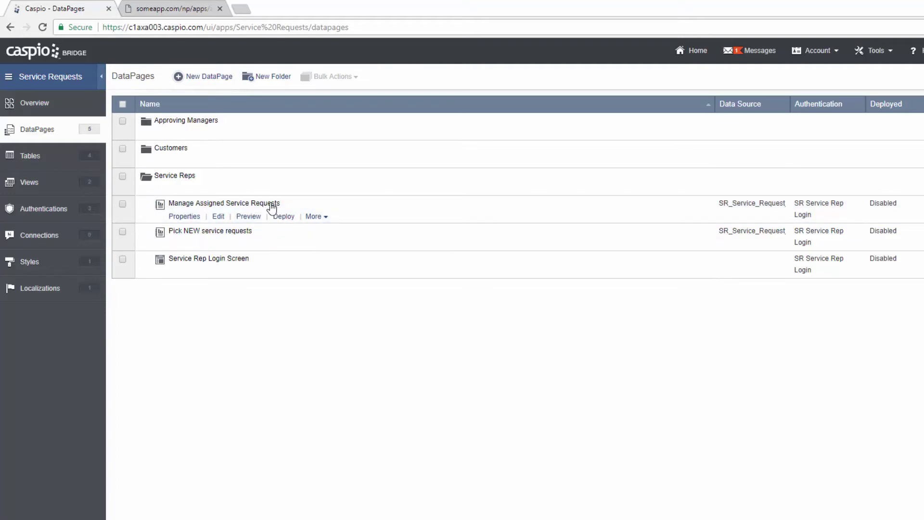
pyautogui.click(219, 218)
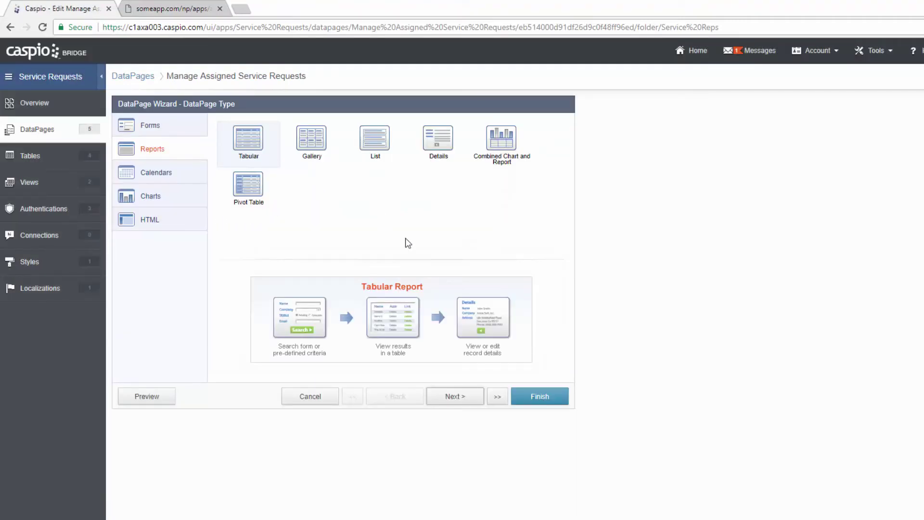
# - On the wizard's Search Type step, enable Restrict record access based on user identity
pyautogui.click(464, 390)
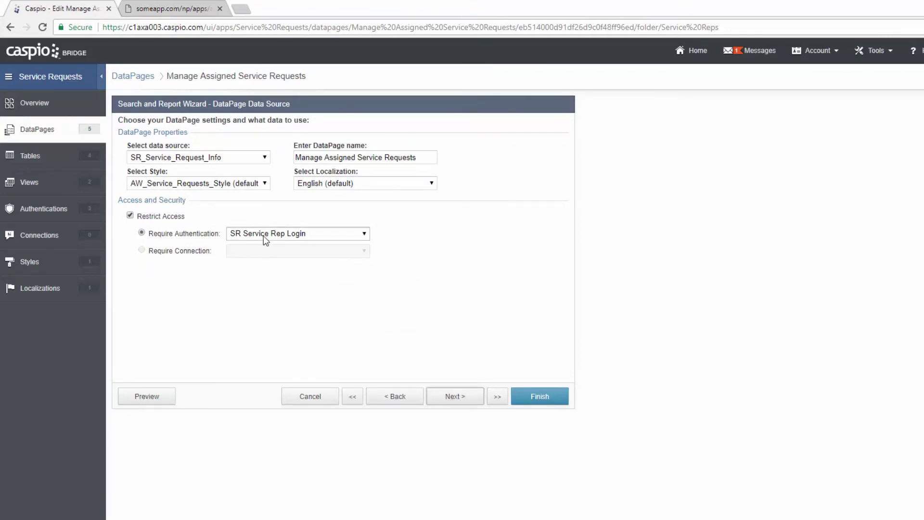
pyautogui.click(456, 397)
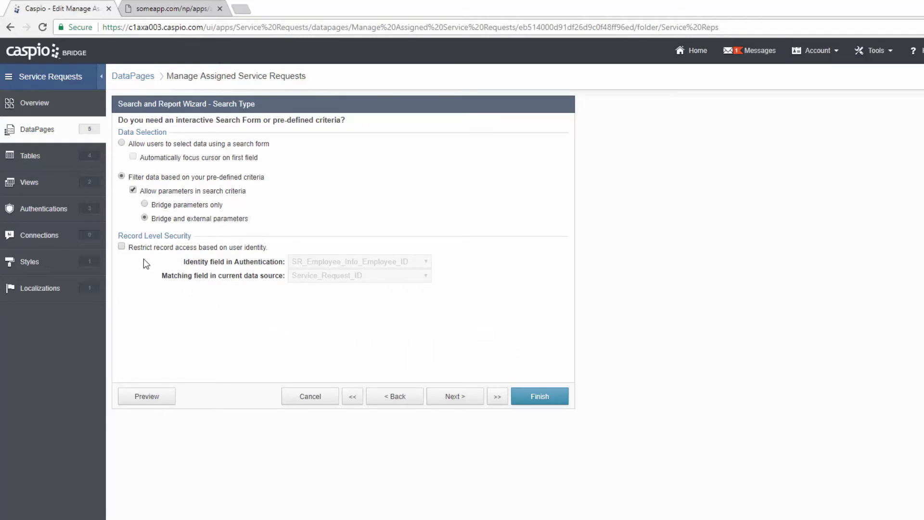
pyautogui.click(122, 246)
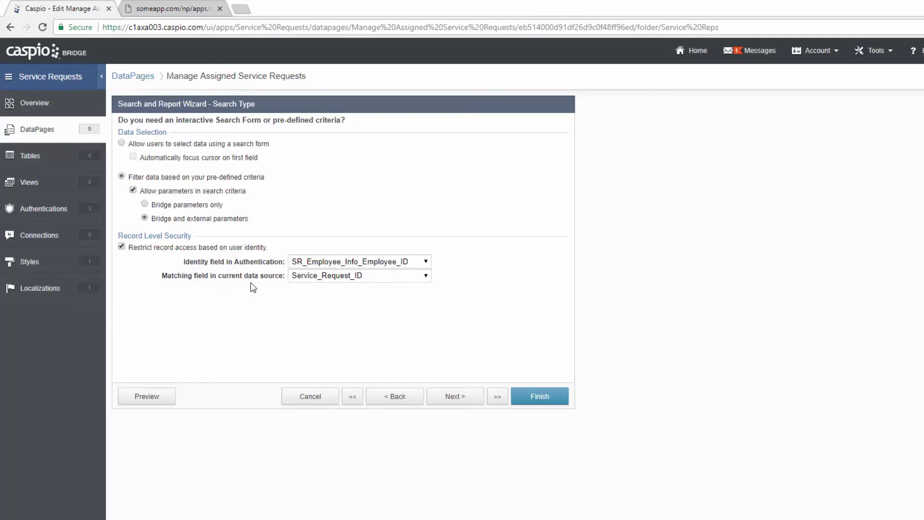
# - Set the matching field to Service_Rep_ID and go on to Select Filtering Fields
pyautogui.click(334, 281)
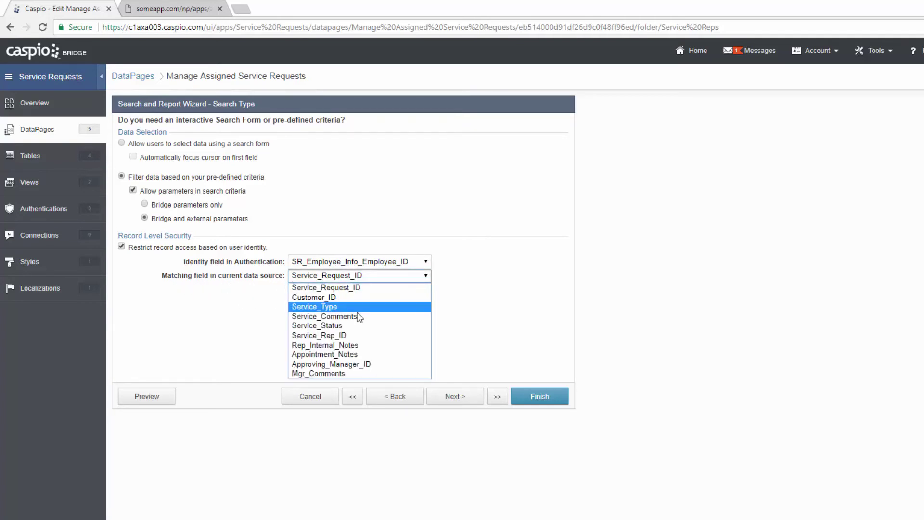
pyautogui.click(347, 334)
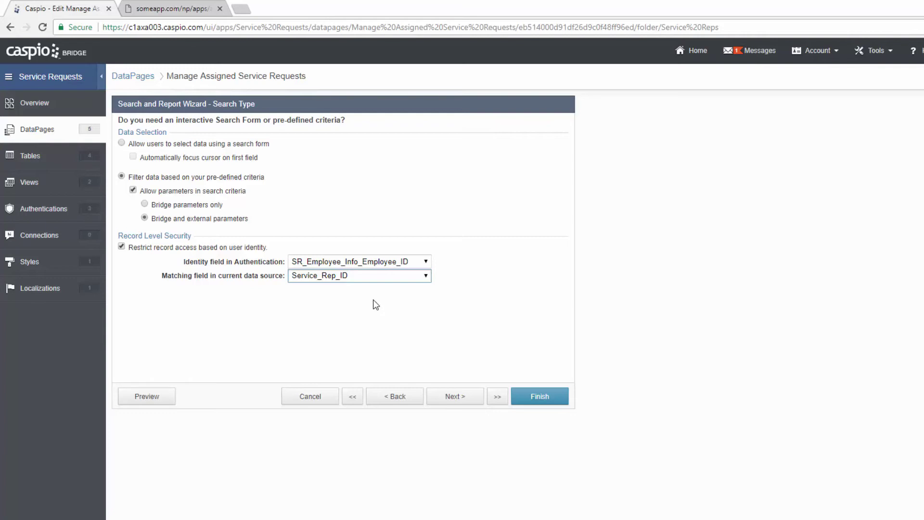
pyautogui.click(451, 398)
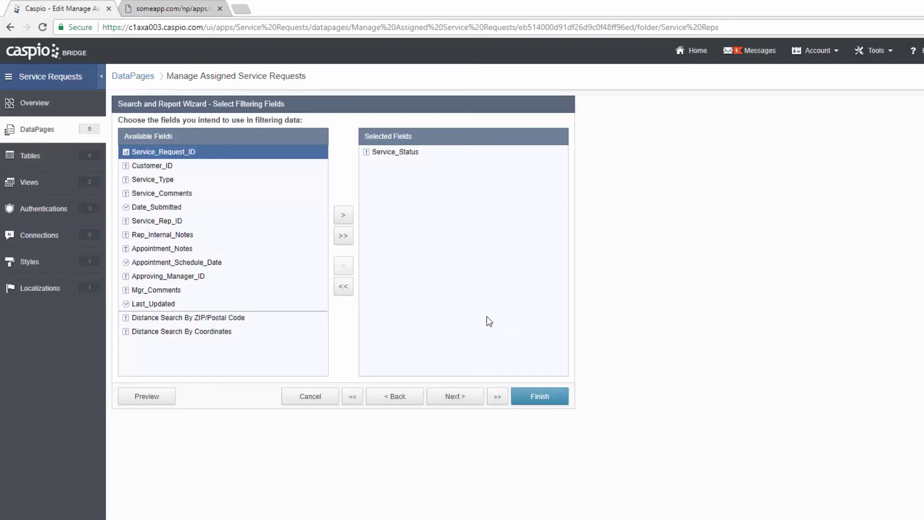
# - Add new criteria under Service_Status and set Criteria 1 to 'Resubmit for Approval'
pyautogui.click(464, 396)
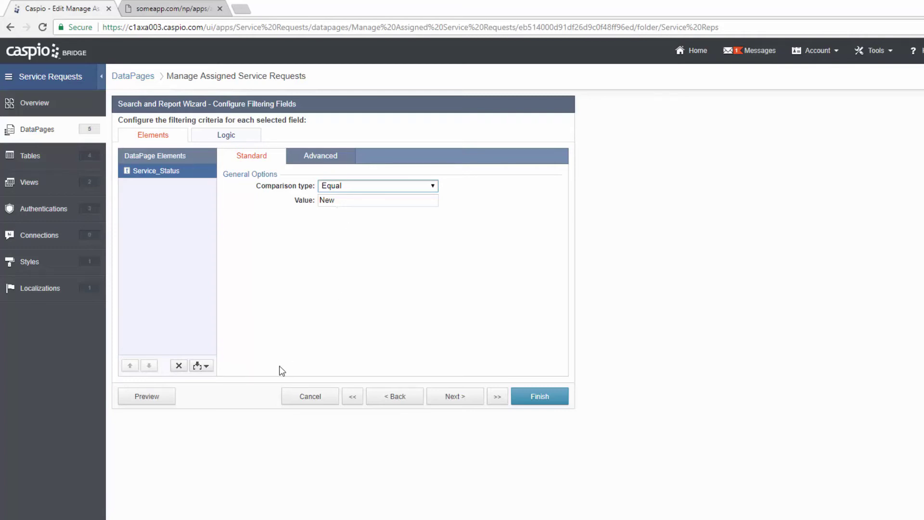
pyautogui.click(204, 365)
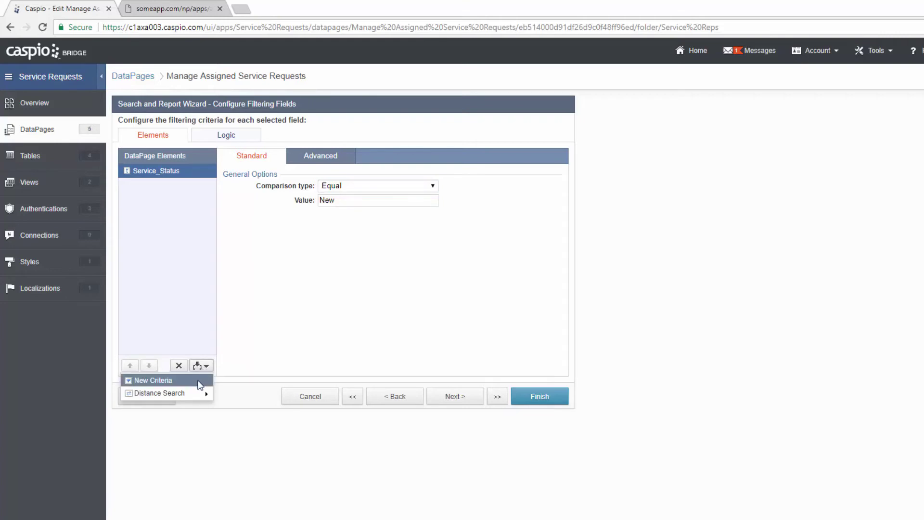
pyautogui.click(200, 381)
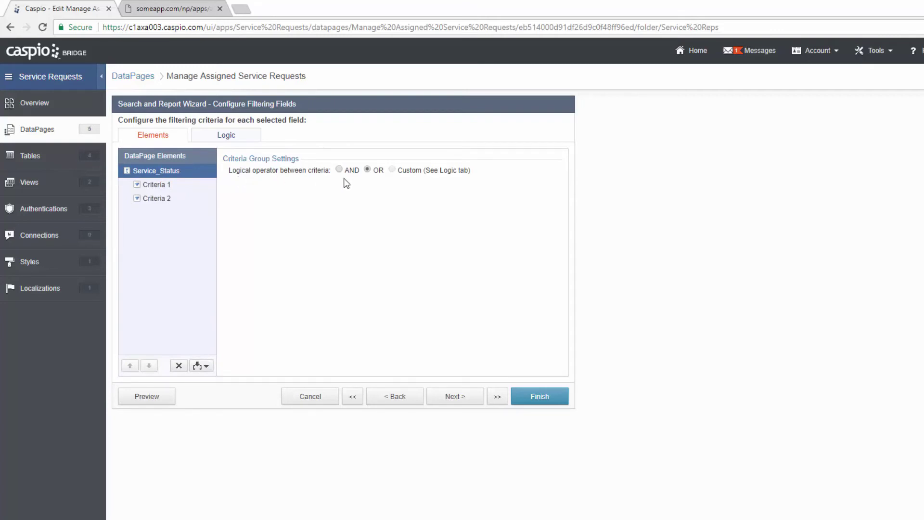
pyautogui.click(174, 186)
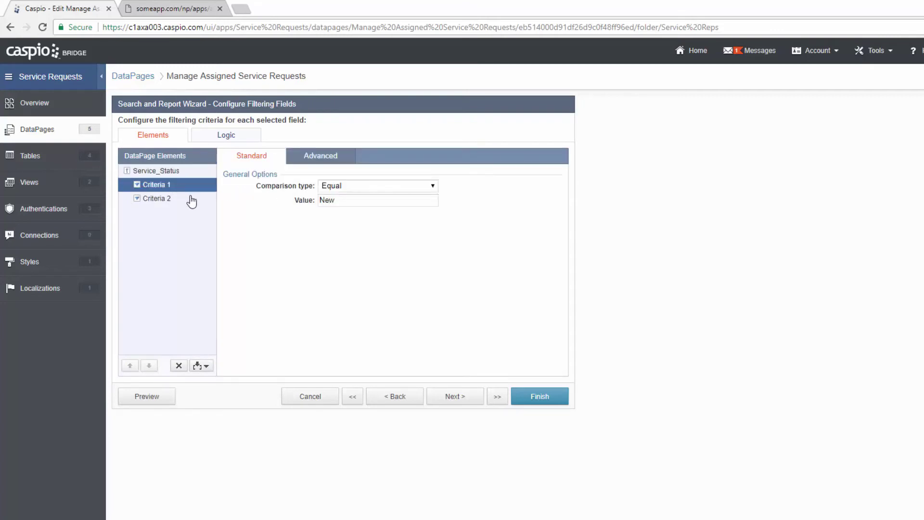
pyautogui.doubleClick(324, 200)
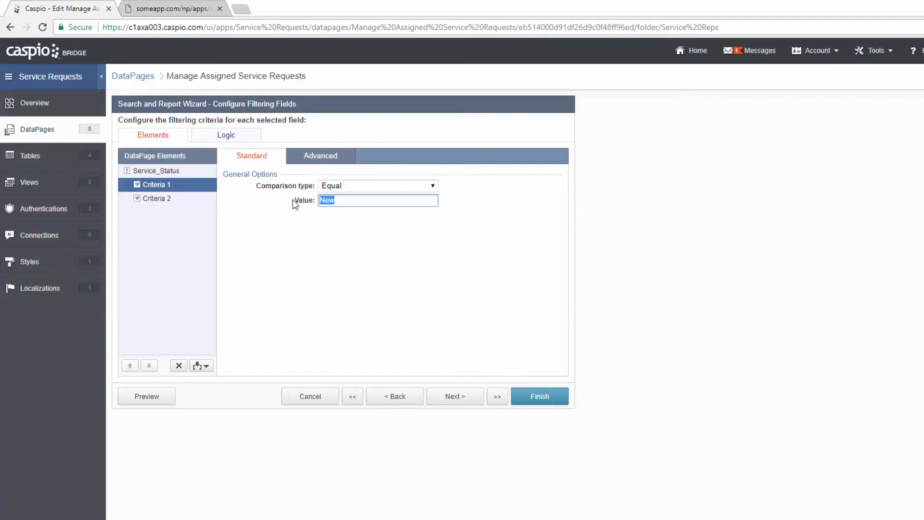
pyautogui.write('Resubmit for Approval')
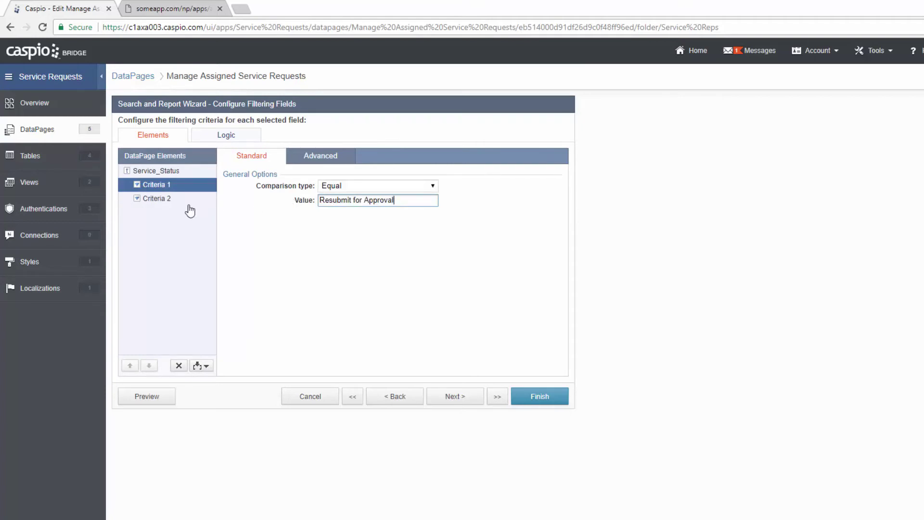
# - Set Criteria 2 to 'Pending Review', confirm the OR logic, and advance to results fields
pyautogui.click(188, 207)
pyautogui.click(335, 200)
pyautogui.write('Pe')
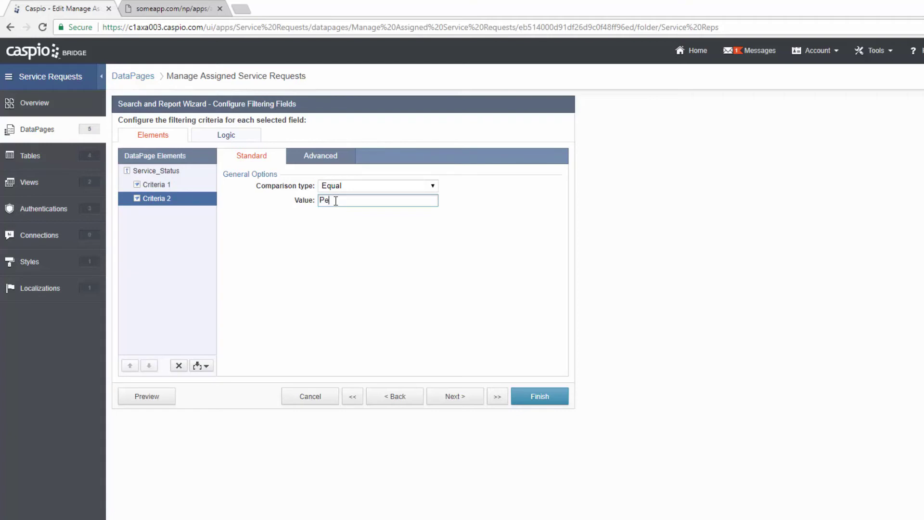
pyautogui.write('nding Review')
pyautogui.click(236, 139)
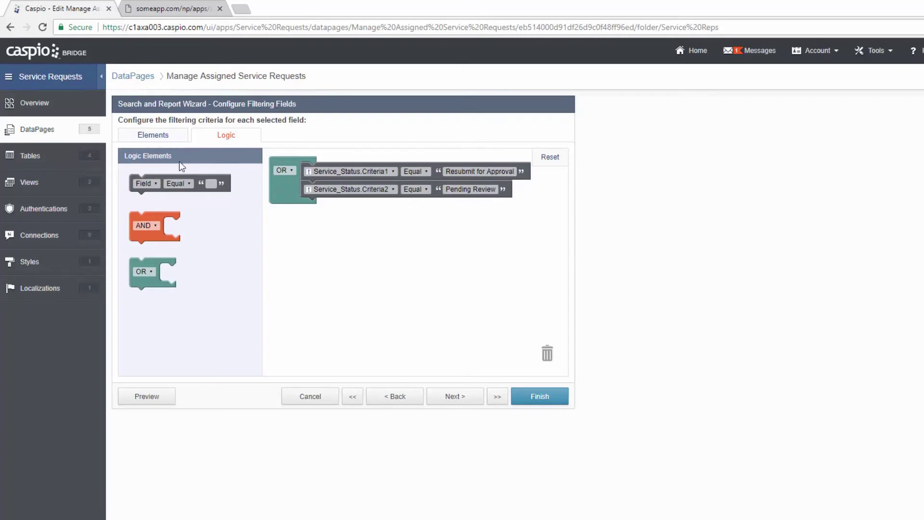
pyautogui.click(150, 136)
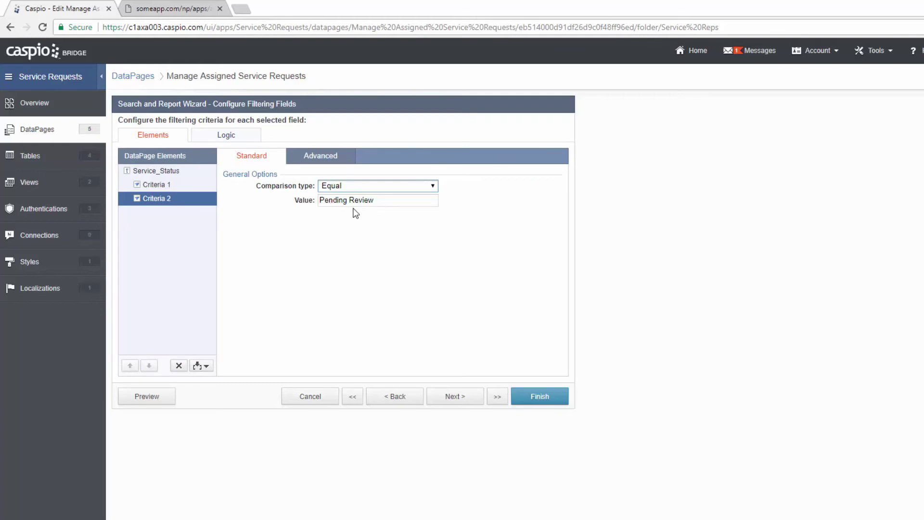
pyautogui.click(458, 400)
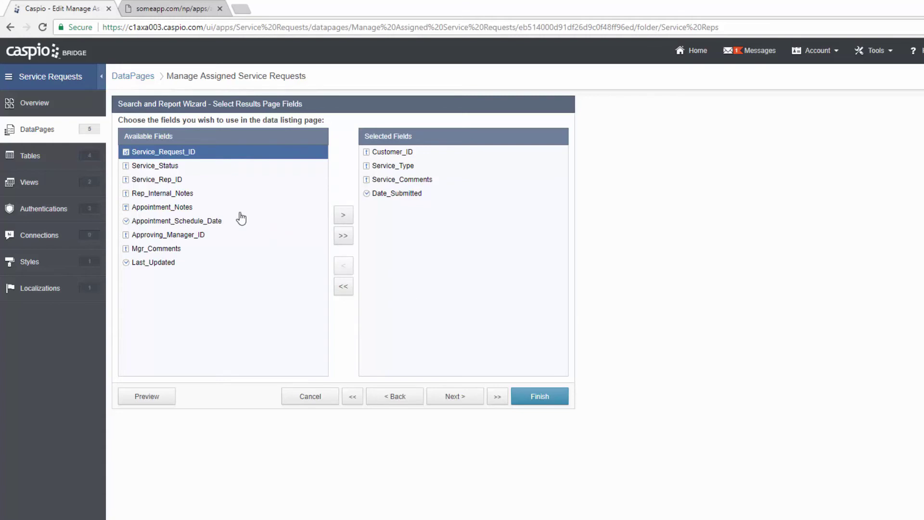
# - Add Service_Status to the results page fields and continue past the editing options with bulk edit off
pyautogui.click(164, 167)
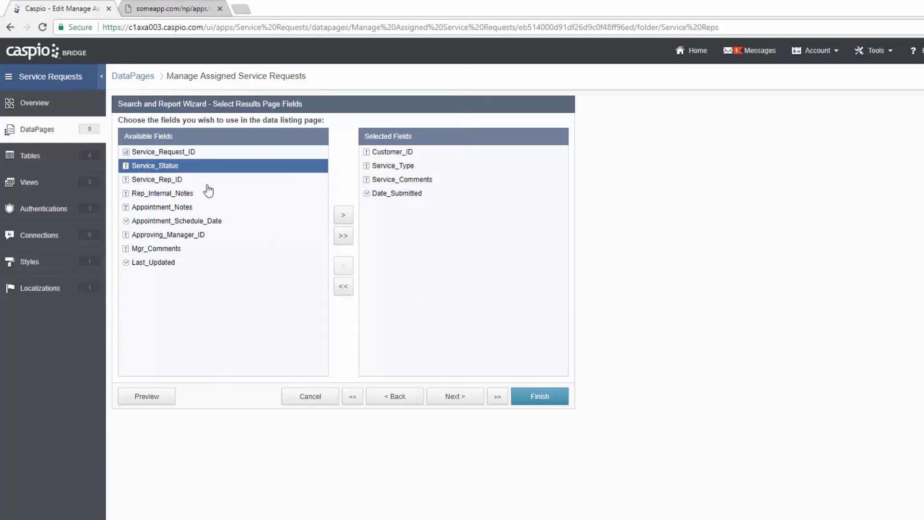
pyautogui.click(342, 215)
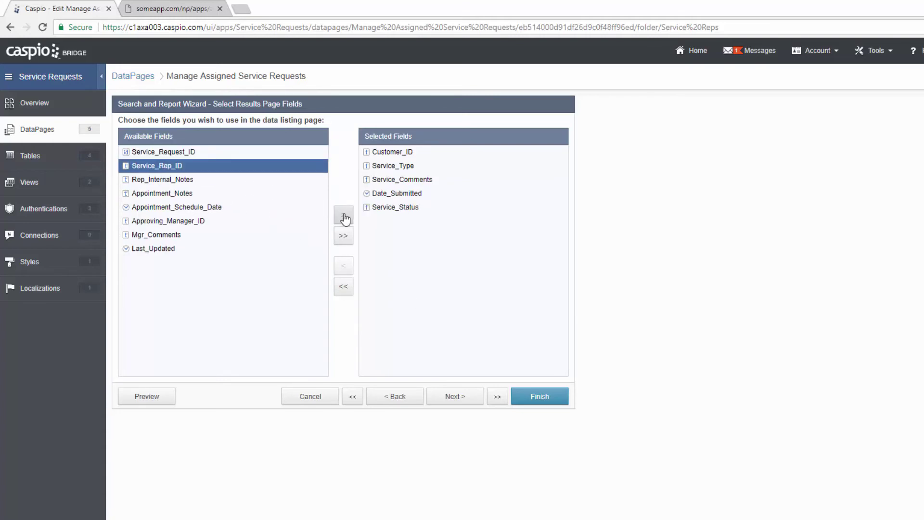
pyautogui.click(451, 397)
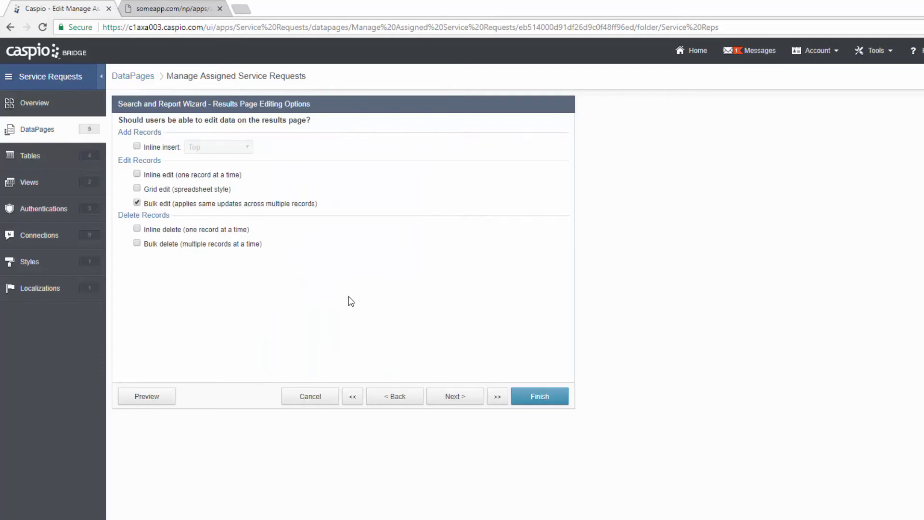
pyautogui.click(474, 397)
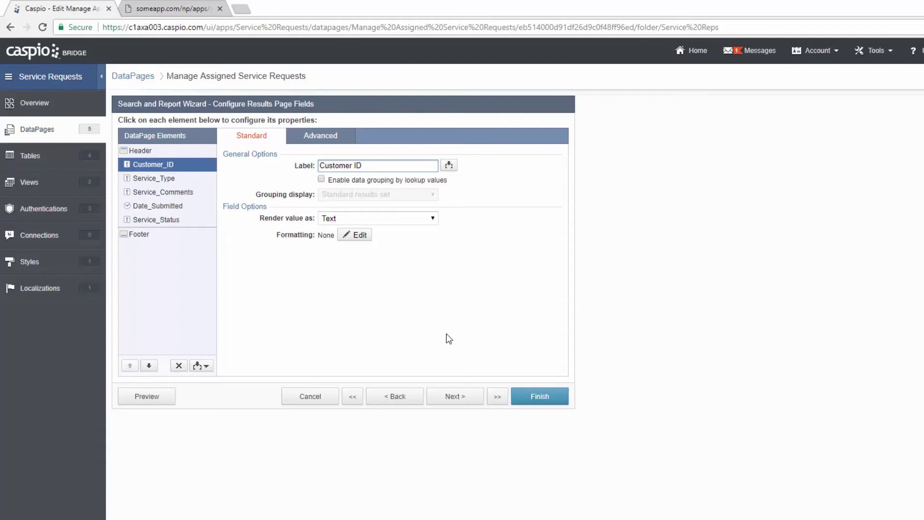
# - Move Service_Status to the top, enable grouping by it, and insert a Calculated Field
pyautogui.click(183, 220)
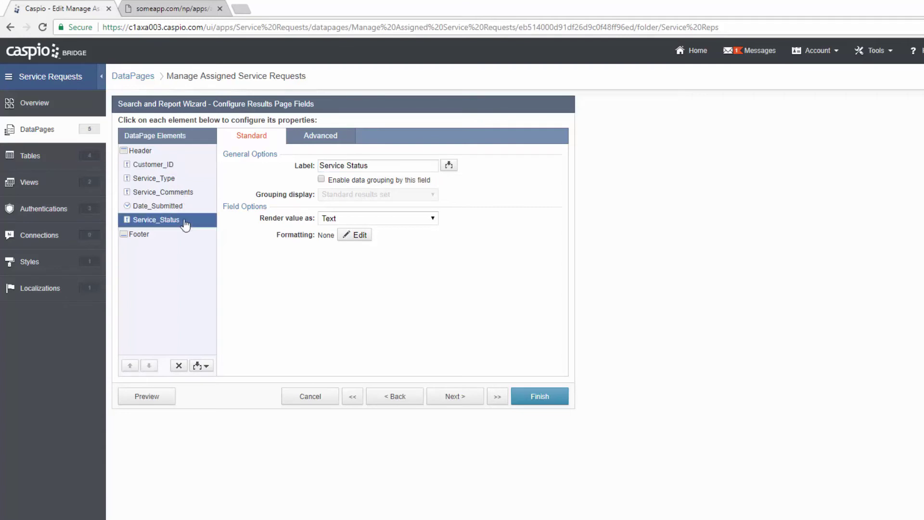
pyautogui.click(129, 364)
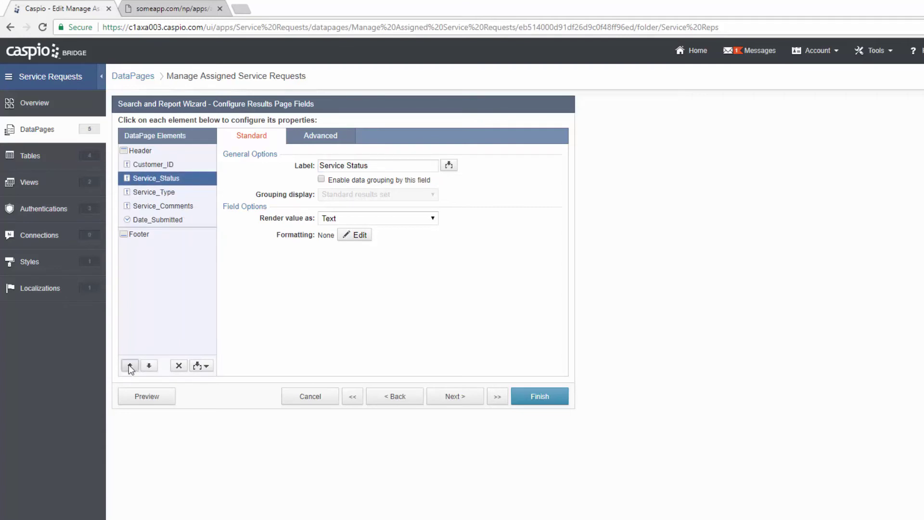
pyautogui.click(129, 364)
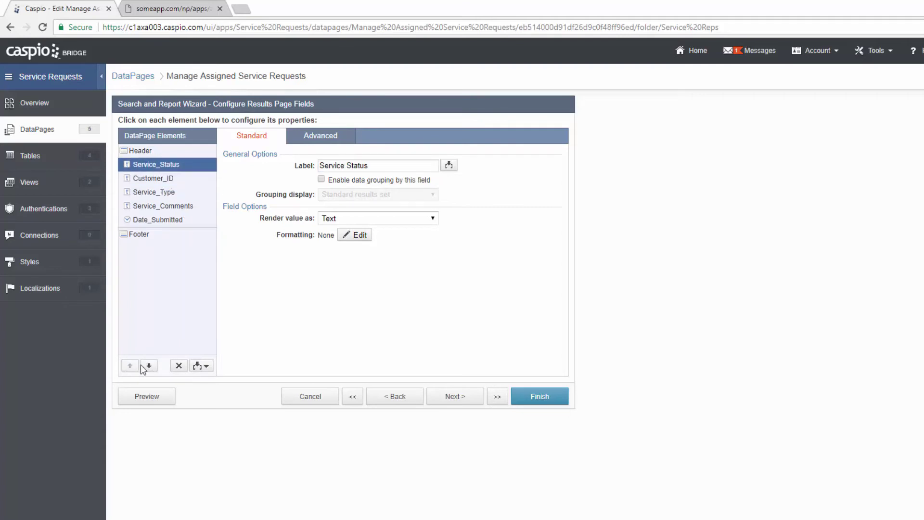
pyautogui.click(343, 180)
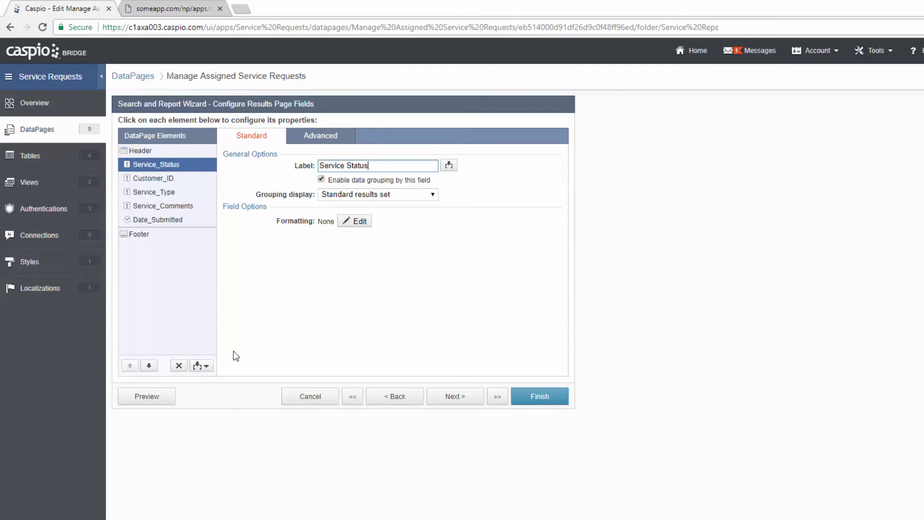
pyautogui.click(204, 367)
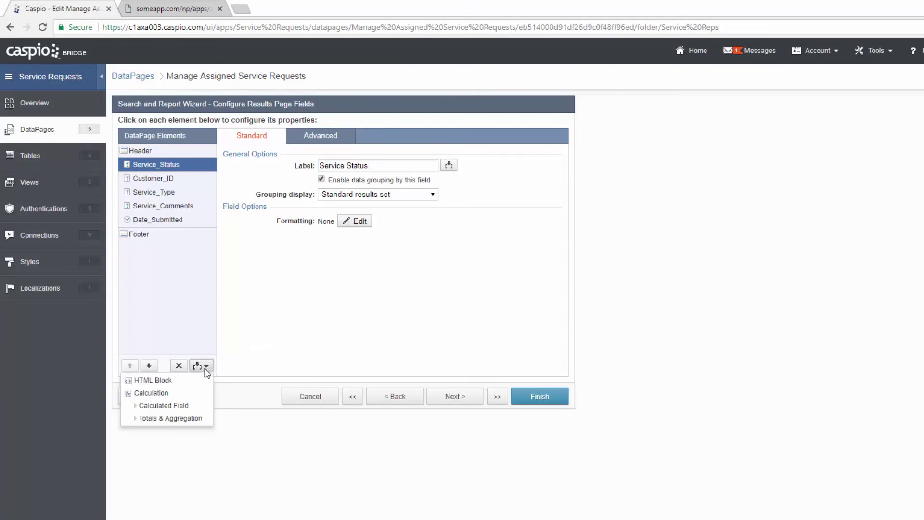
pyautogui.click(196, 408)
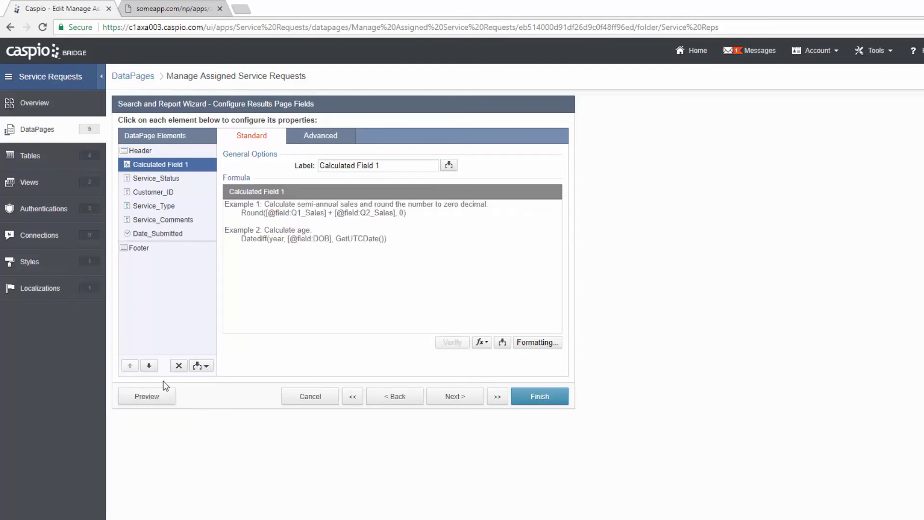
# - Move the calculated field below Service_Comments and label it 'Request Age'
pyautogui.click(149, 366)
pyautogui.click(149, 365)
pyautogui.click(148, 365)
pyautogui.click(149, 366)
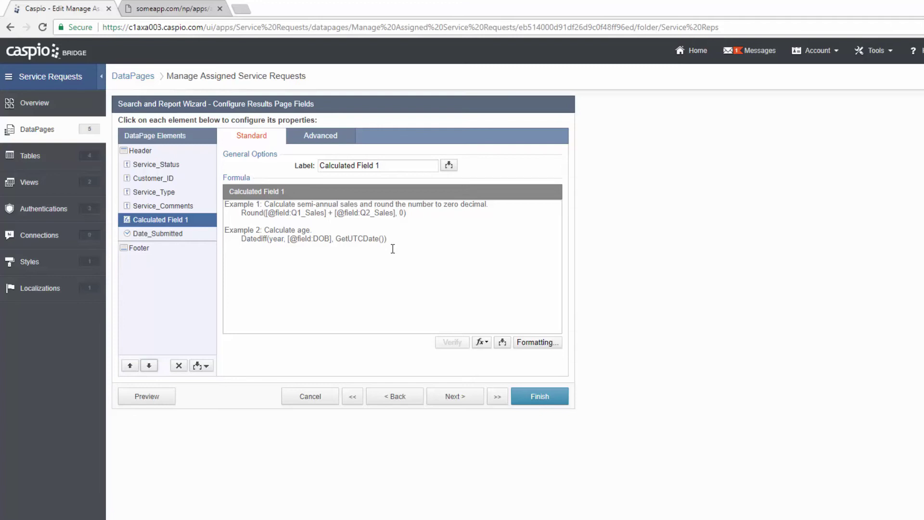
pyautogui.click(385, 165)
pyautogui.moveTo(382, 165); pyautogui.dragTo(301, 165)
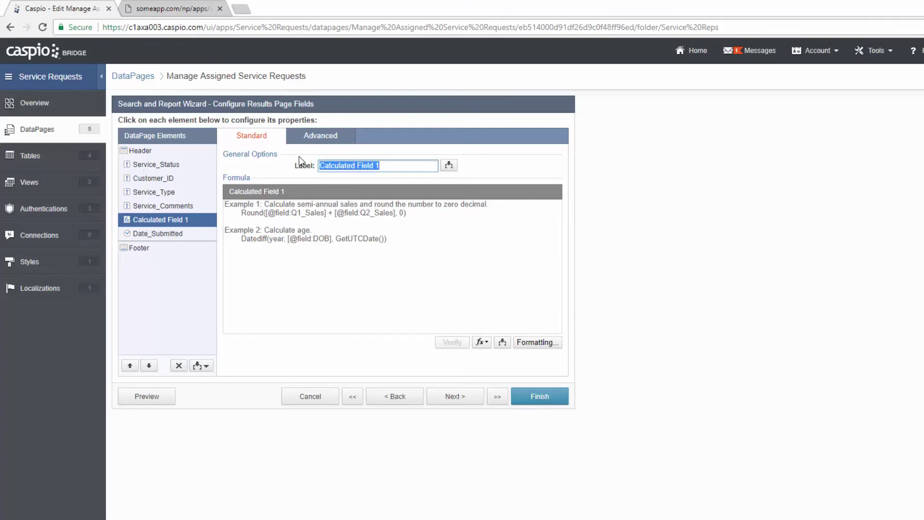
pyautogui.write('Request')
pyautogui.press('BackSpace')
pyautogui.press('BackSpace')
pyautogui.press('BackSpace')
pyautogui.press('BackSpace')
pyautogui.press('BackSpace')
pyautogui.write('quest A')
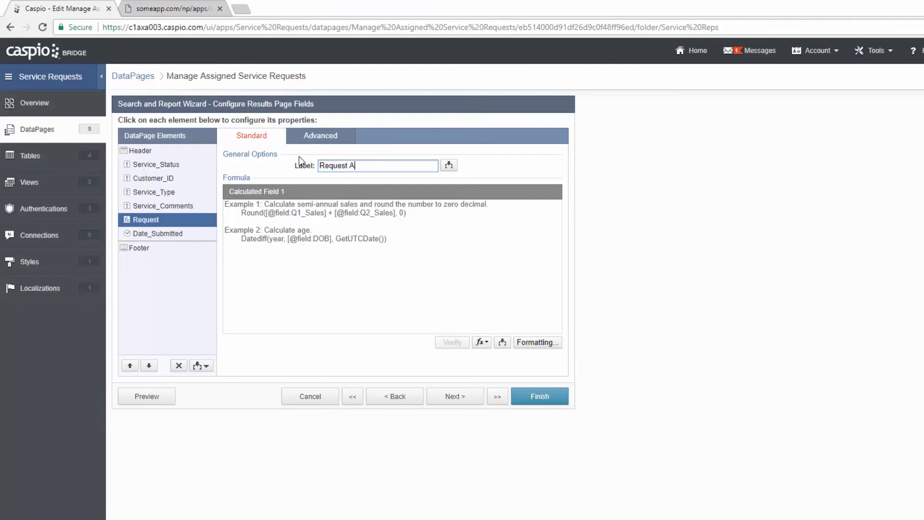
pyautogui.write('ge')
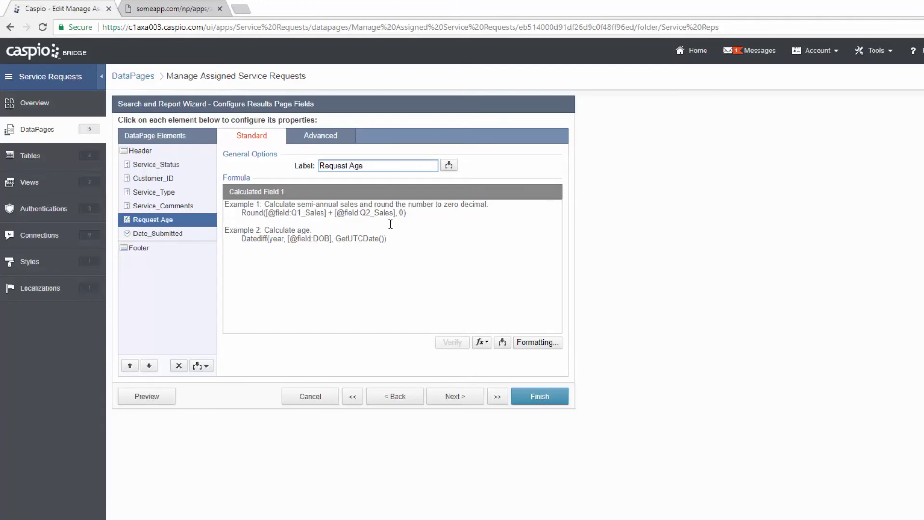
pyautogui.click(391, 223)
pyautogui.click(482, 342)
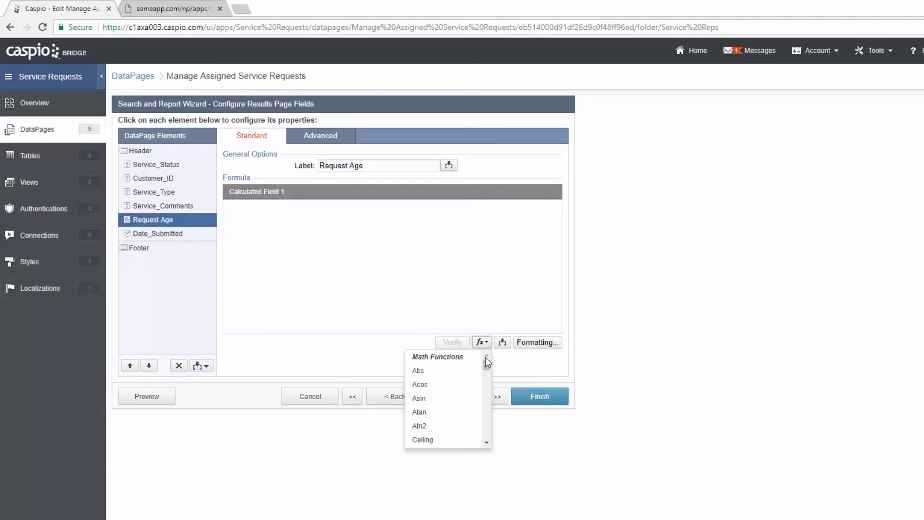
pyautogui.moveTo(486, 366); pyautogui.dragTo(491, 424)
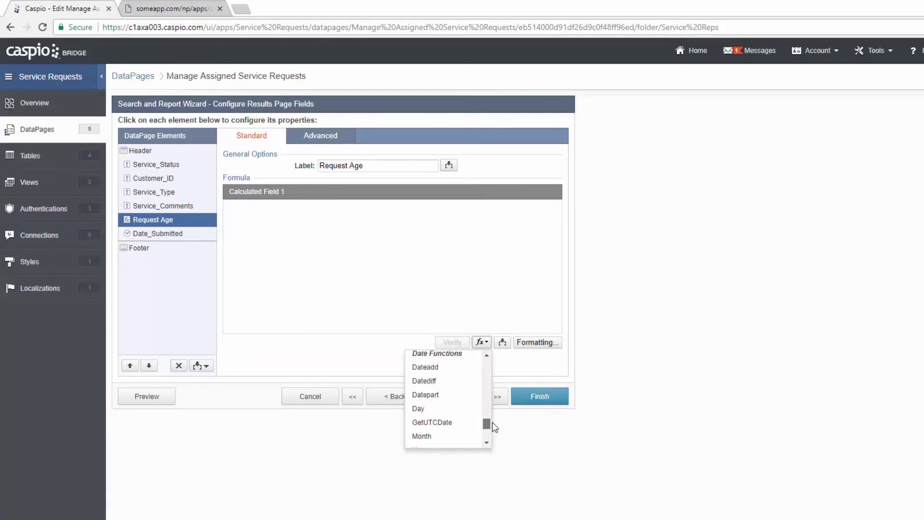
pyautogui.click(454, 381)
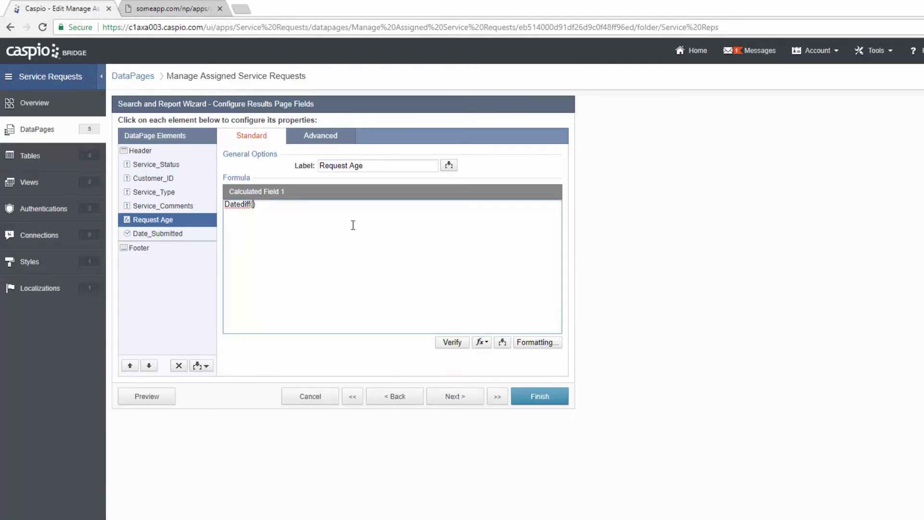
pyautogui.write('dd,')
pyautogui.click(501, 342)
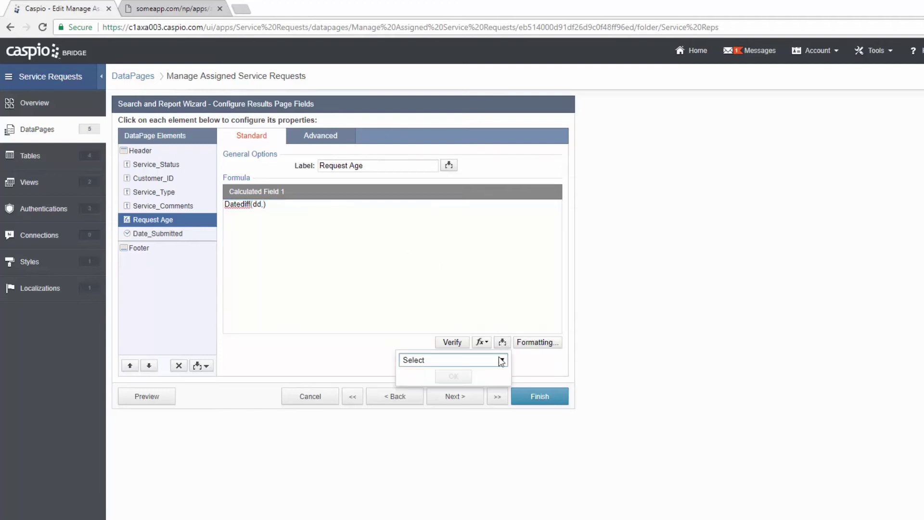
pyautogui.click(498, 360)
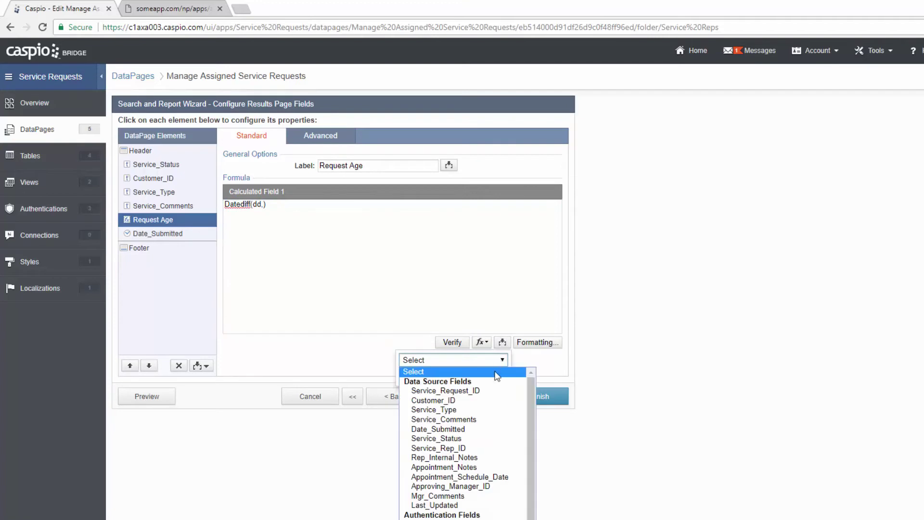
pyautogui.click(467, 430)
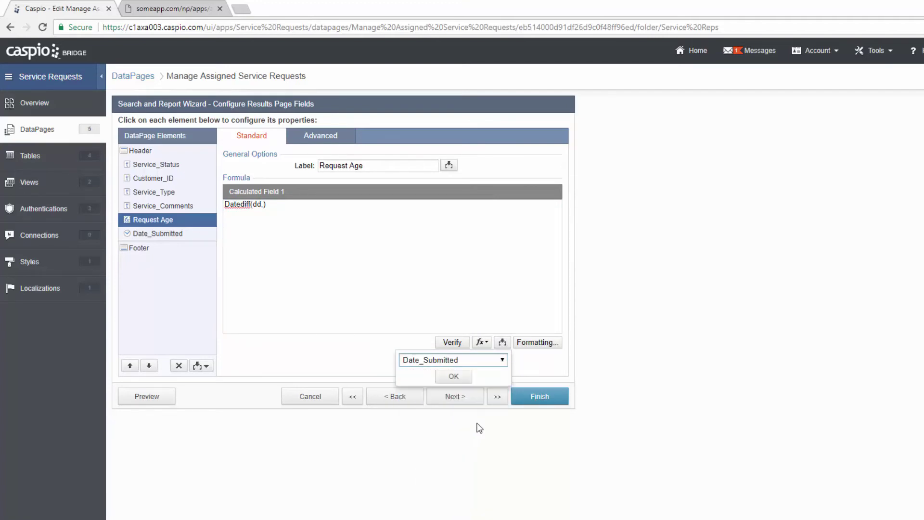
pyautogui.click(454, 377)
pyautogui.press('Right')
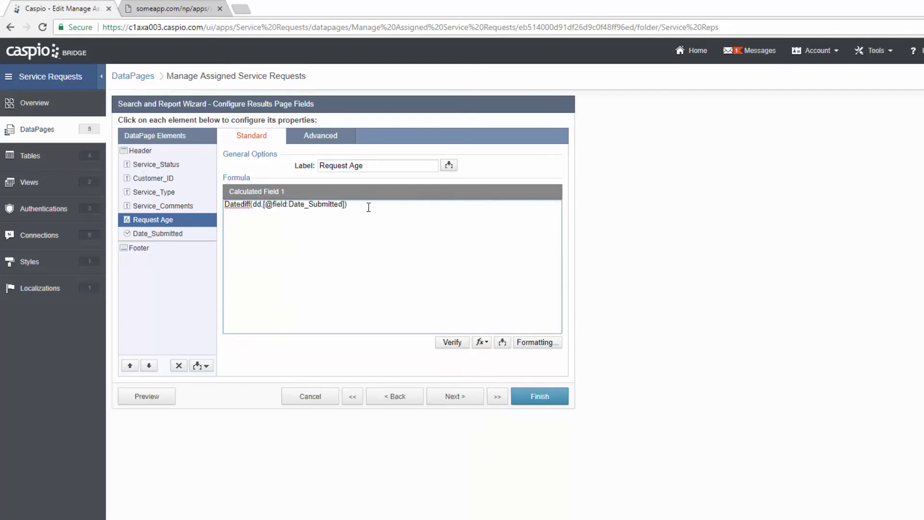
pyautogui.write(',')
# - Finish the formula with GetUTCDate() and advance to Results Page Options
pyautogui.click(482, 342)
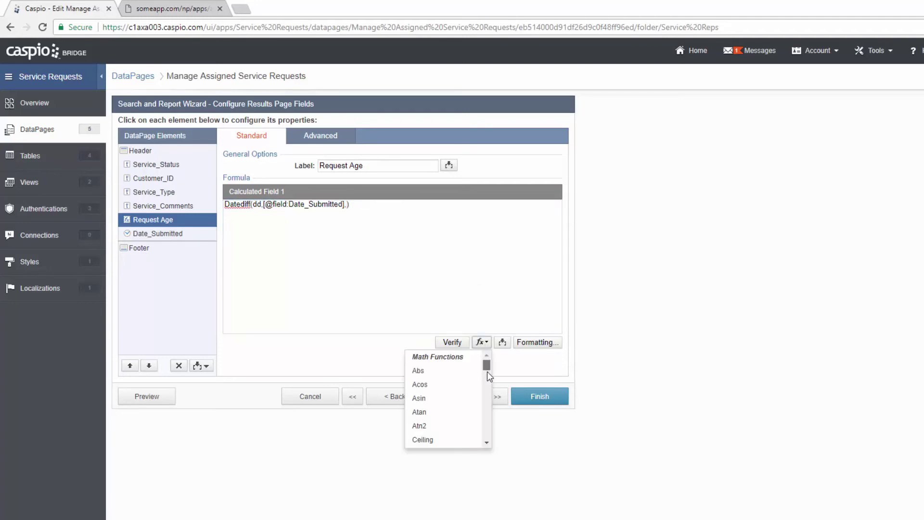
pyautogui.moveTo(487, 371); pyautogui.dragTo(485, 434)
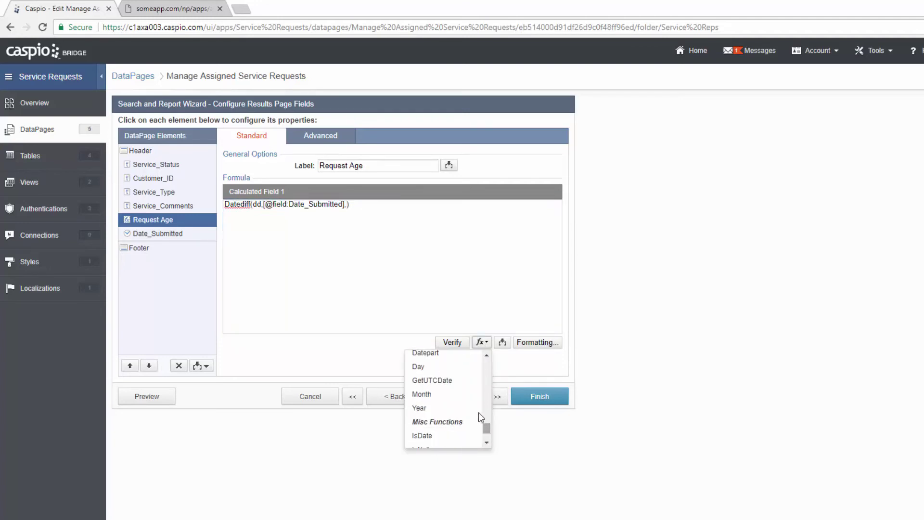
pyautogui.click(456, 383)
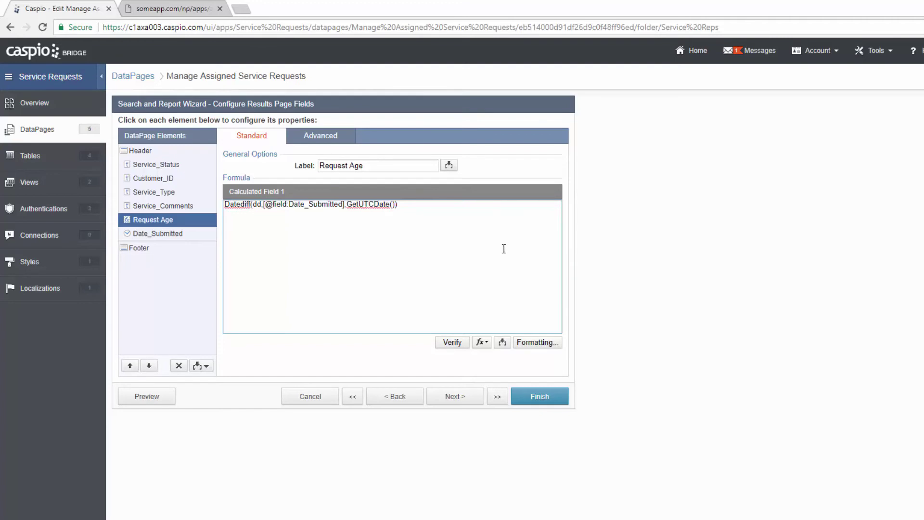
pyautogui.click(454, 398)
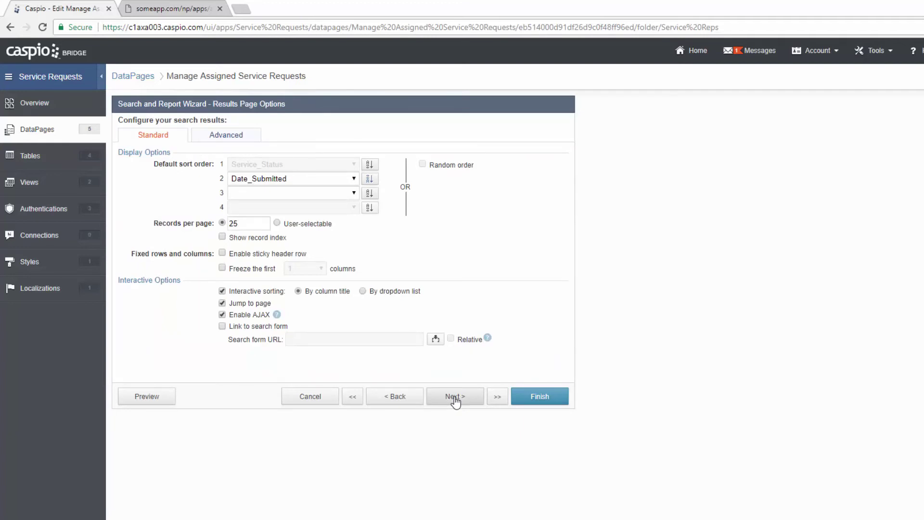
# - Enable a Details Page linked through the Customer_ID field and continue to its field selection
pyautogui.click(454, 397)
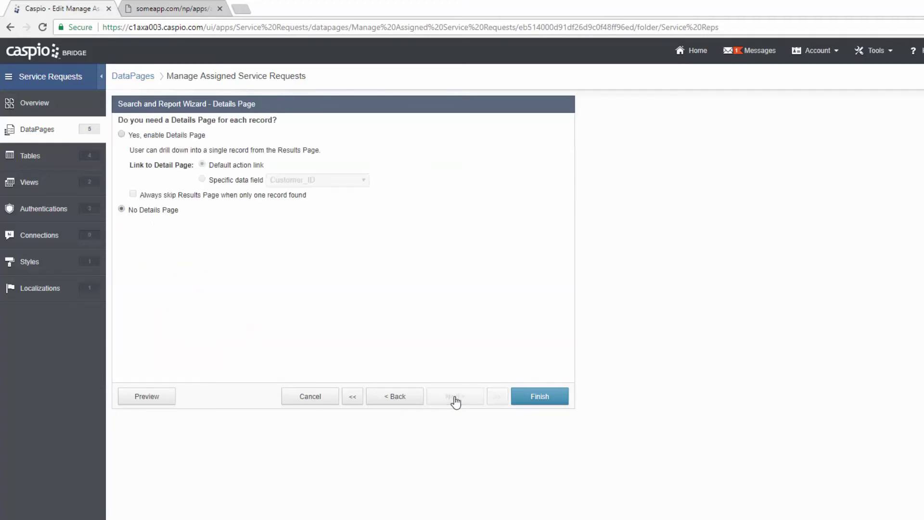
pyautogui.click(186, 136)
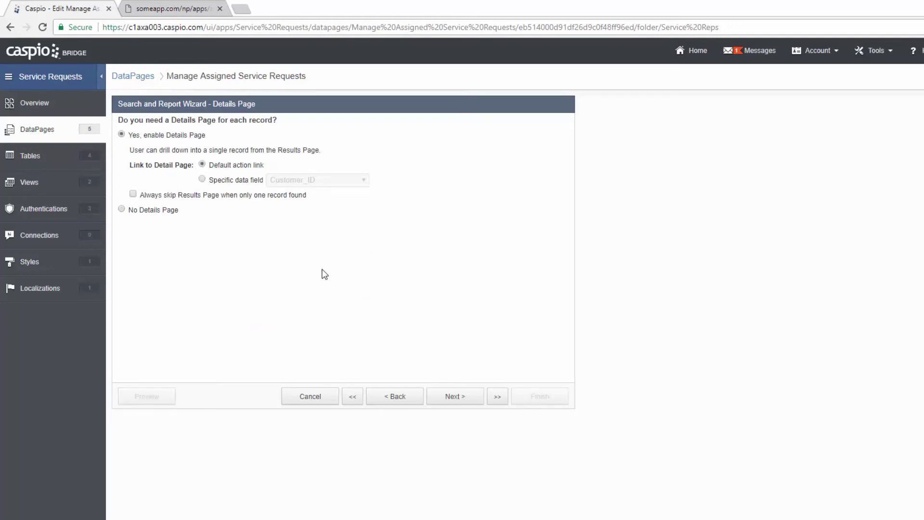
pyautogui.click(223, 180)
pyautogui.click(454, 395)
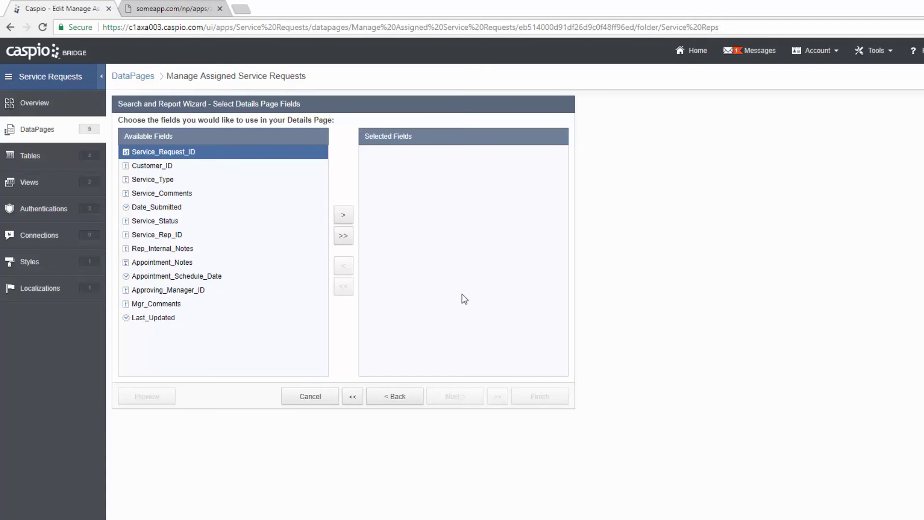
# - Add all fields to the Details Page, then remove Service_Rep_ID, Approving_Manager_ID, Service_Request_ID and Last_Updated
pyautogui.click(344, 236)
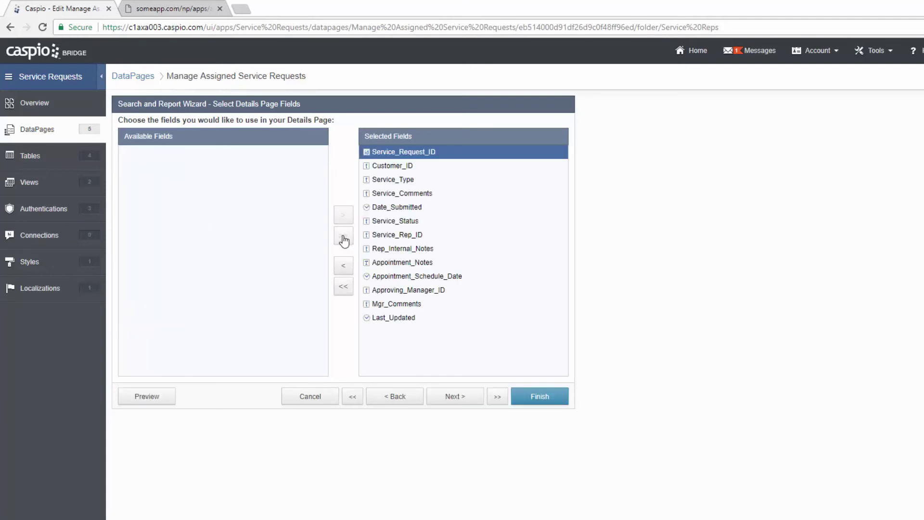
pyautogui.click(385, 235)
pyautogui.click(343, 268)
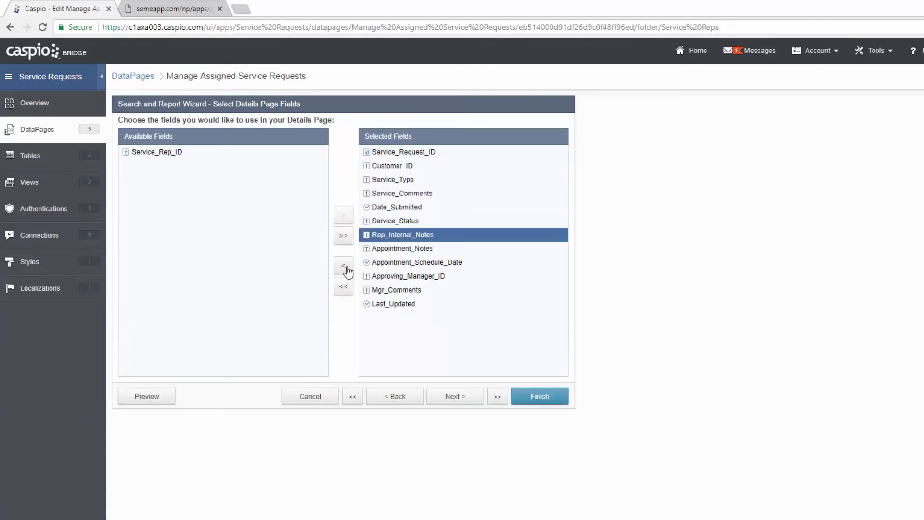
pyautogui.click(402, 276)
pyautogui.click(343, 266)
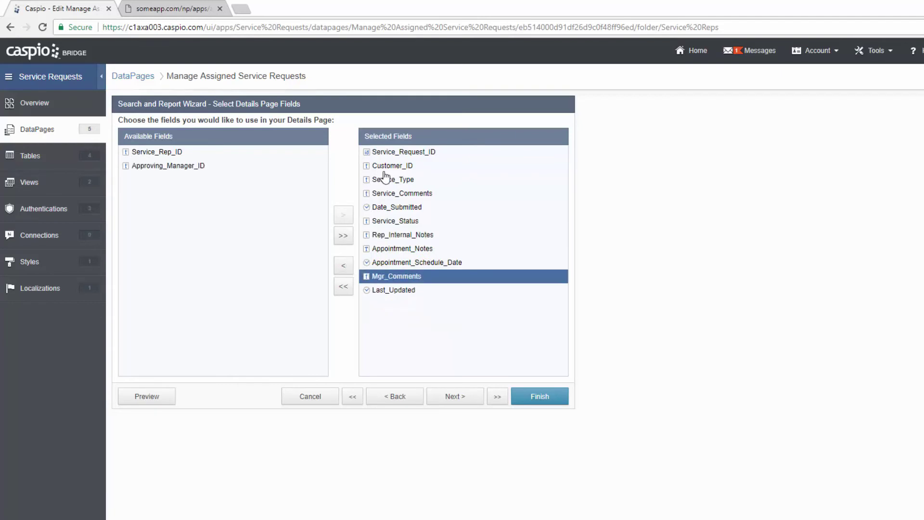
pyautogui.click(395, 151)
pyautogui.click(343, 266)
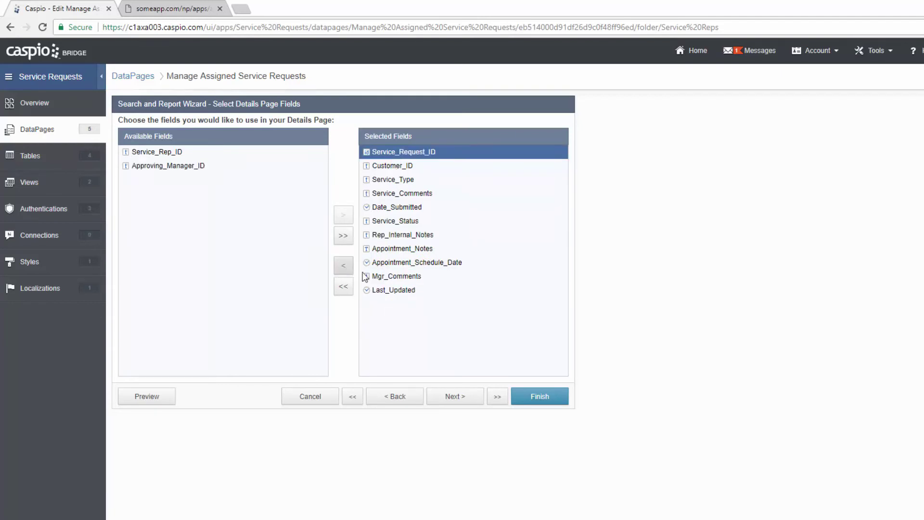
pyautogui.click(392, 278)
pyautogui.click(343, 266)
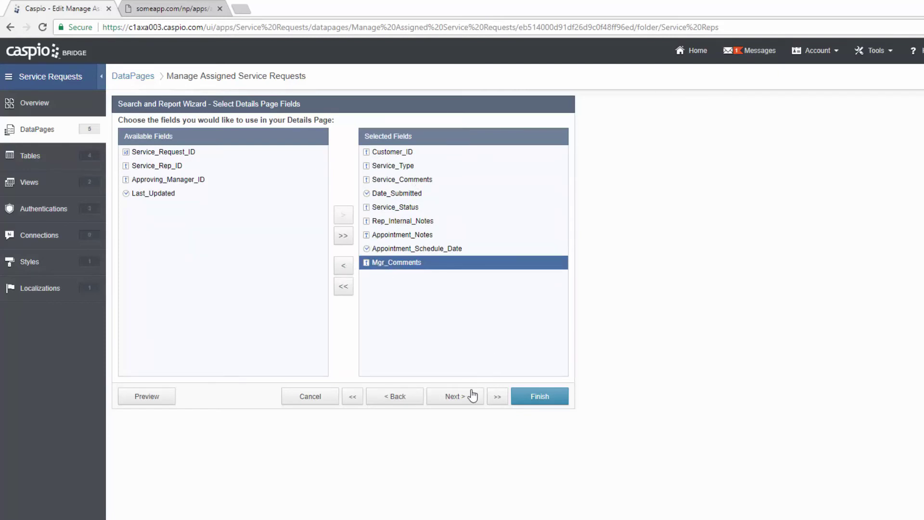
pyautogui.click(454, 397)
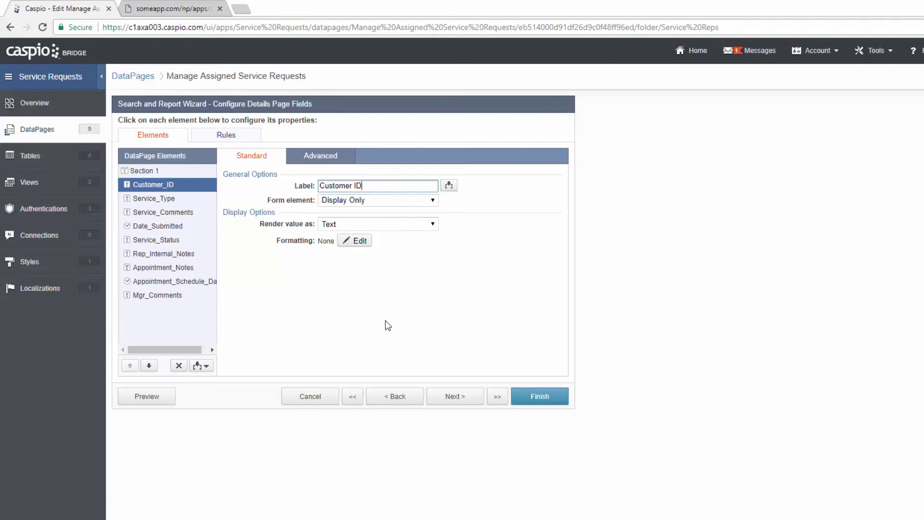
# - Add a header reading 'Request Details' formatted as Heading 2
pyautogui.click(205, 366)
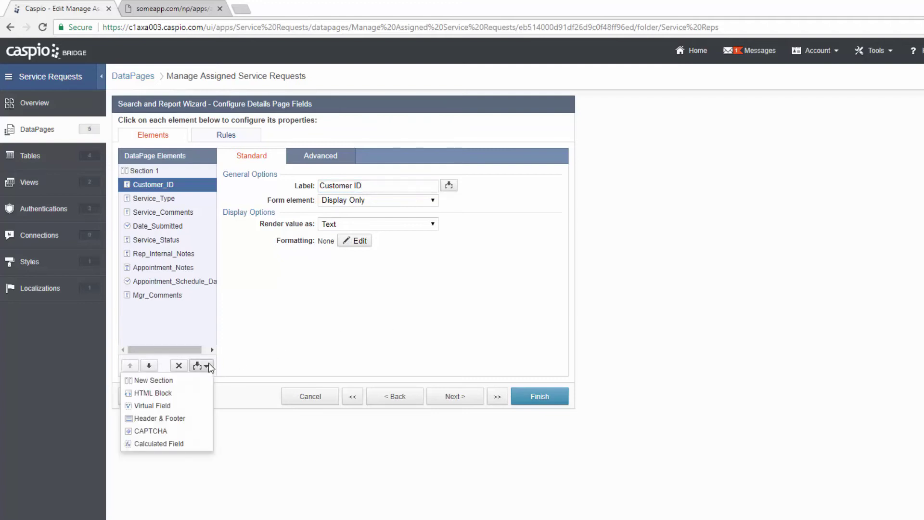
pyautogui.click(194, 416)
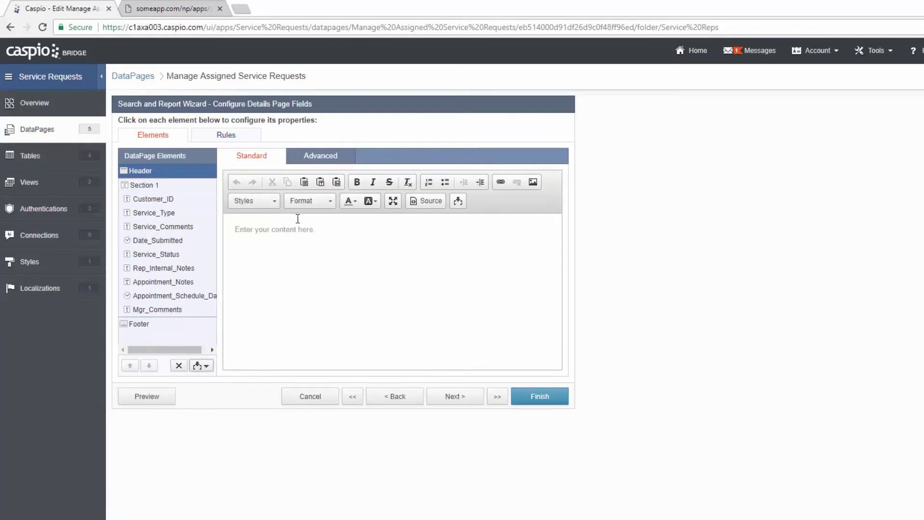
pyautogui.click(351, 233)
pyautogui.write('Request Detail')
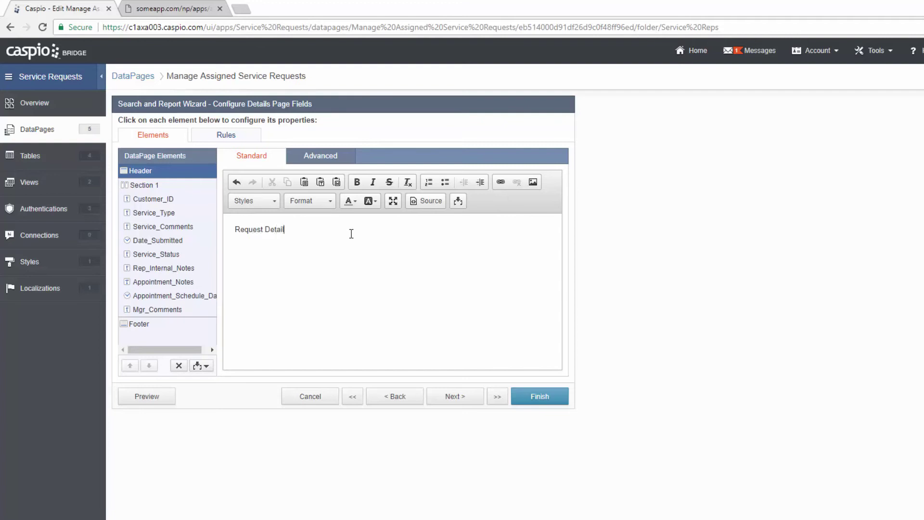
pyautogui.write('s')
pyautogui.hotkey('ctrl', 'a')
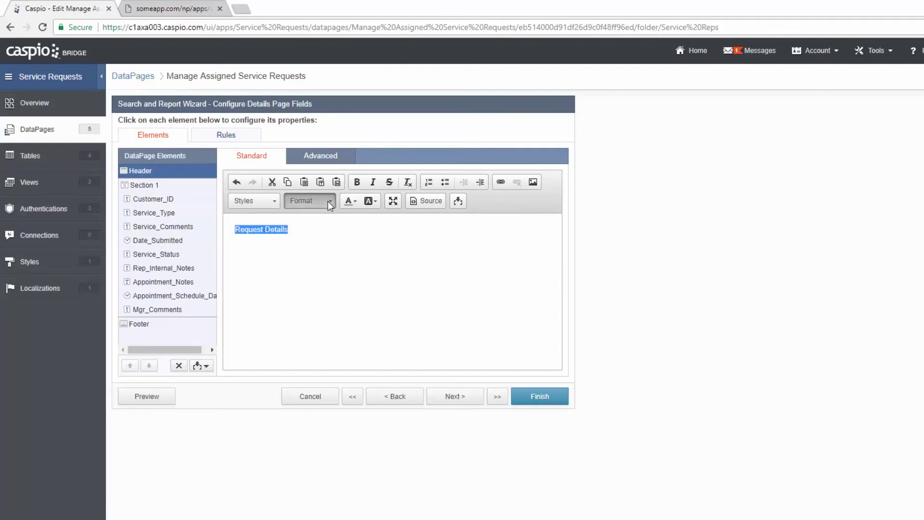
pyautogui.click(330, 204)
pyautogui.click(333, 267)
pyautogui.click(343, 237)
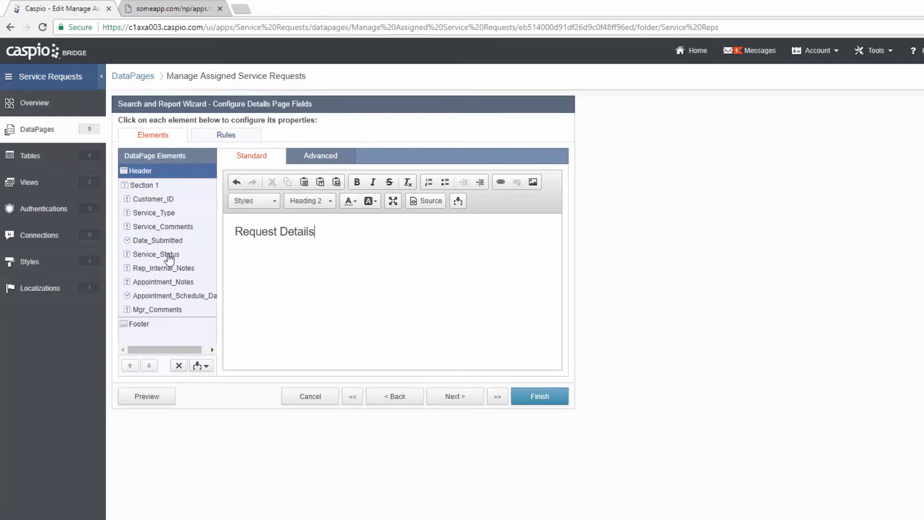
# - Insert an HTML Block above Service_Status with 'Internal Notes' as Heading 2
pyautogui.click(167, 255)
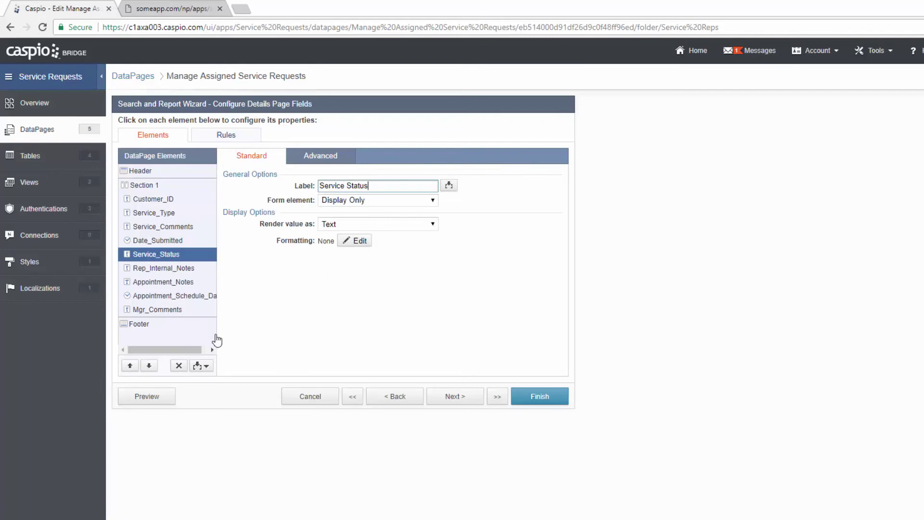
pyautogui.click(201, 365)
pyautogui.click(180, 389)
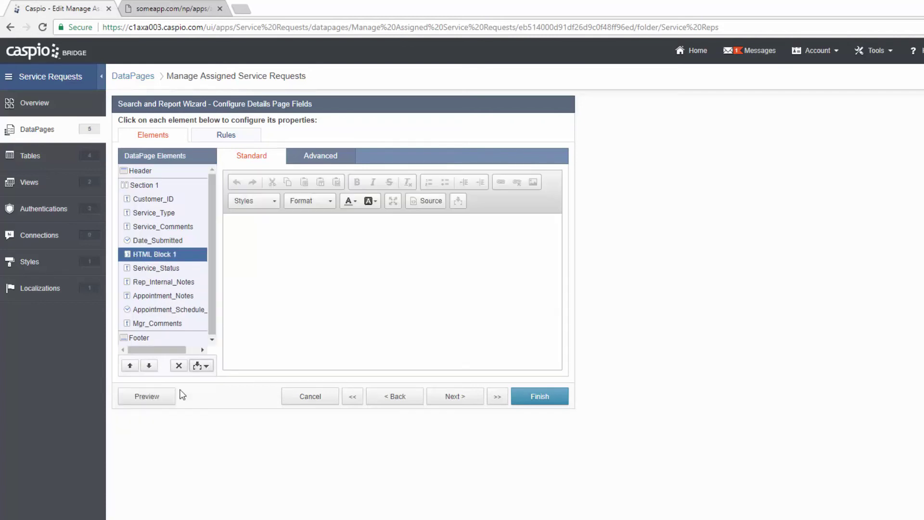
pyautogui.click(335, 243)
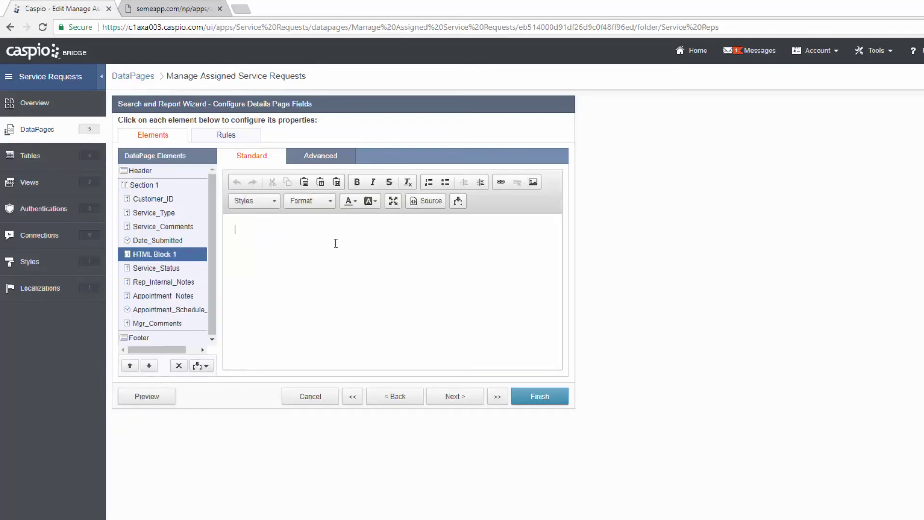
pyautogui.write('Internal Notes')
pyautogui.hotkey('ctrl', 'a')
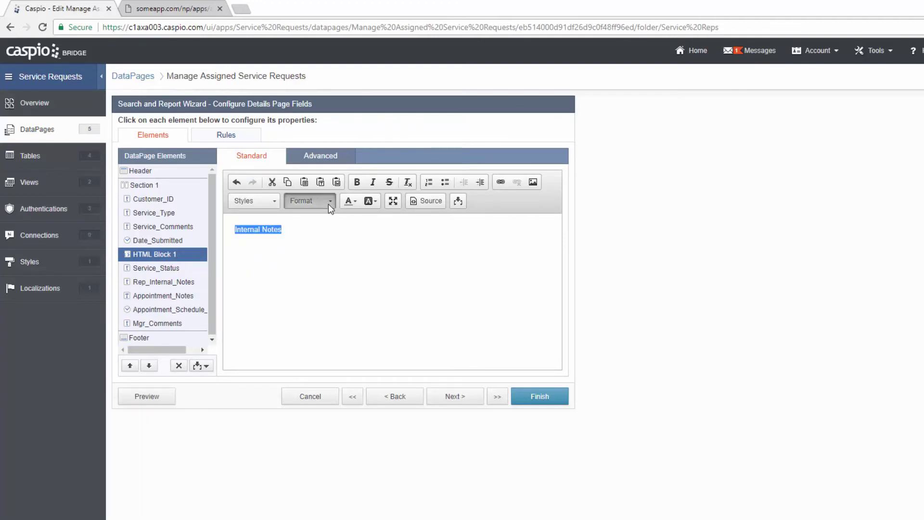
pyautogui.click(328, 203)
pyautogui.click(324, 266)
pyautogui.click(336, 233)
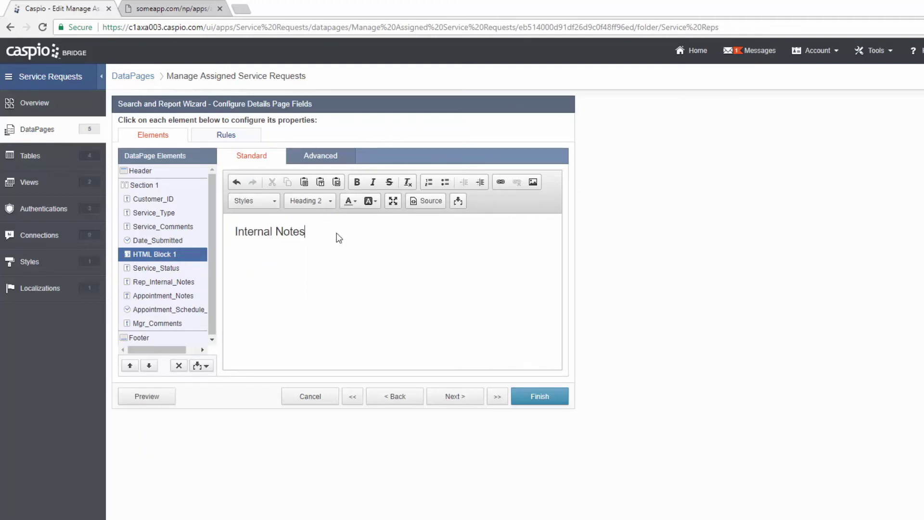
pyautogui.click(160, 268)
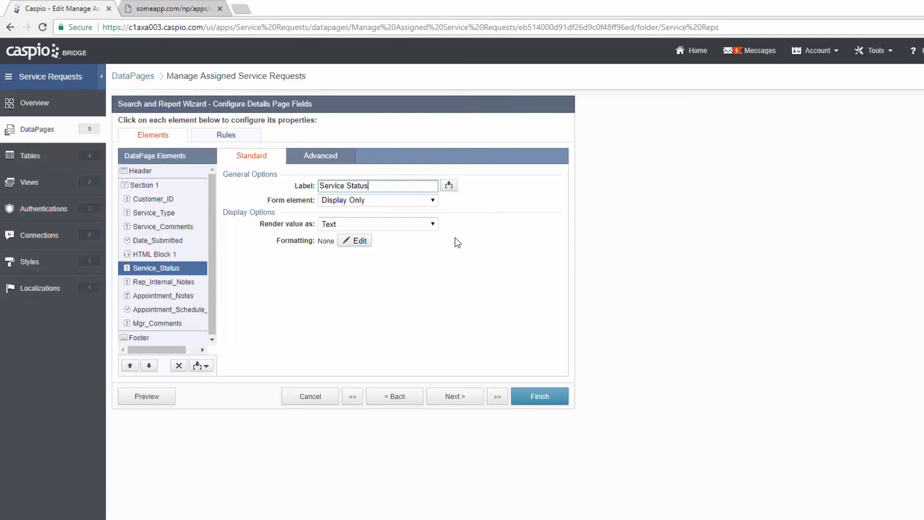
# - Make Service_Status a dropdown fed by SR_Request_Status_Lookup, showing and storing Request_Status
pyautogui.click(432, 200)
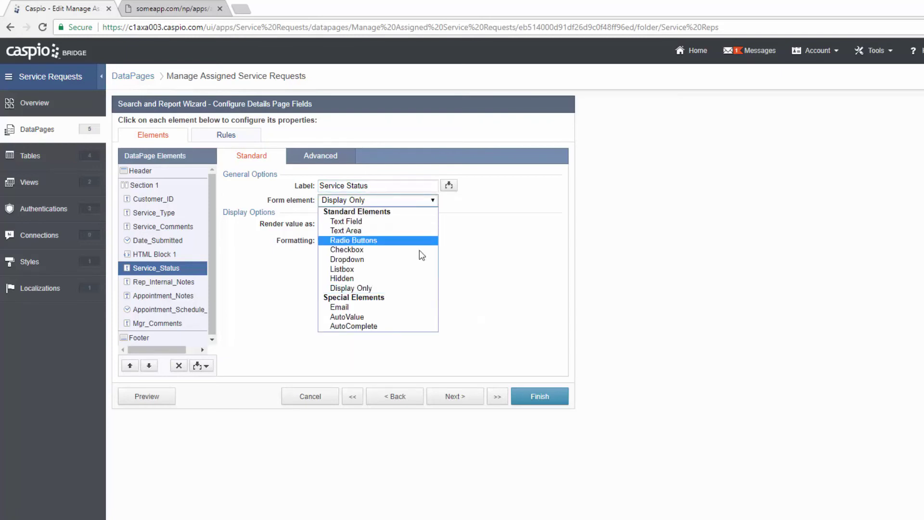
pyautogui.click(406, 259)
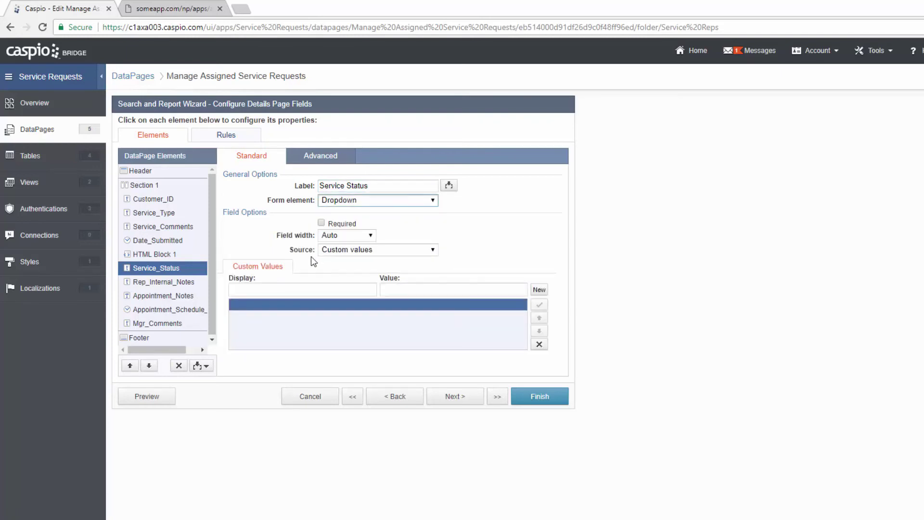
pyautogui.click(343, 251)
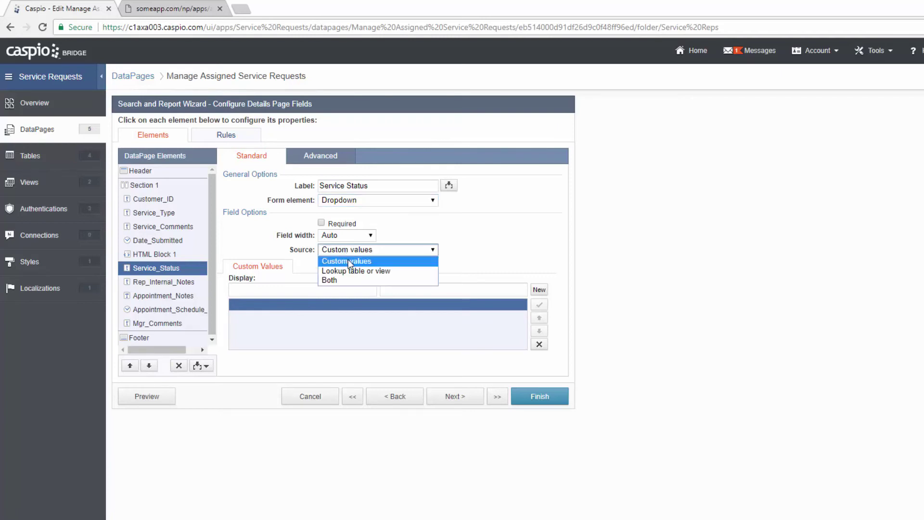
pyautogui.click(350, 271)
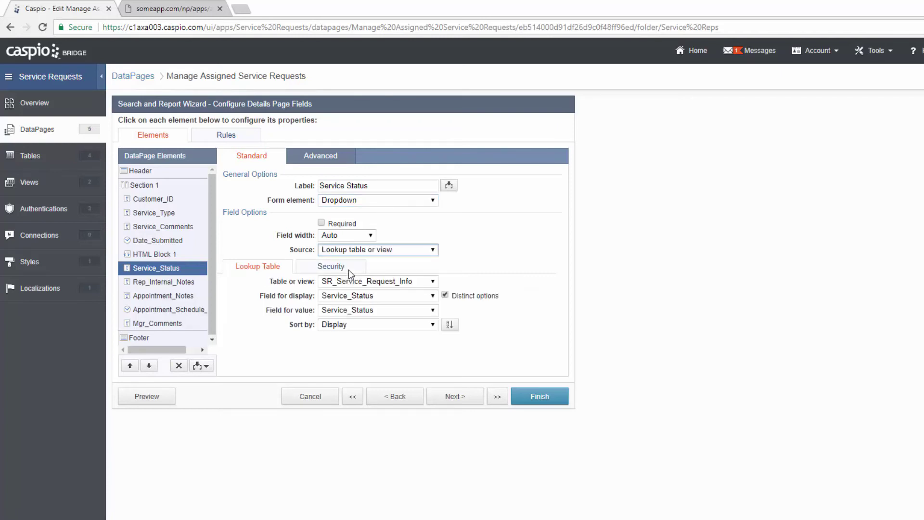
pyautogui.click(361, 281)
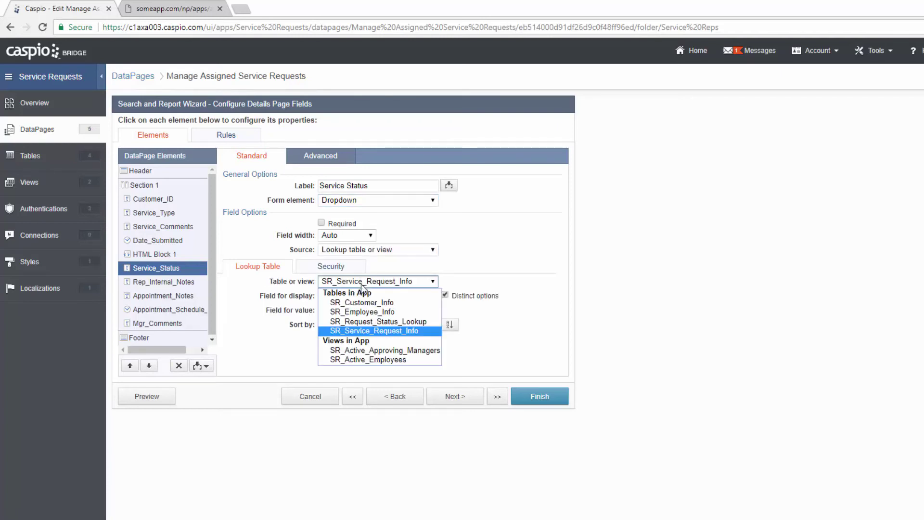
pyautogui.click(389, 322)
pyautogui.click(383, 296)
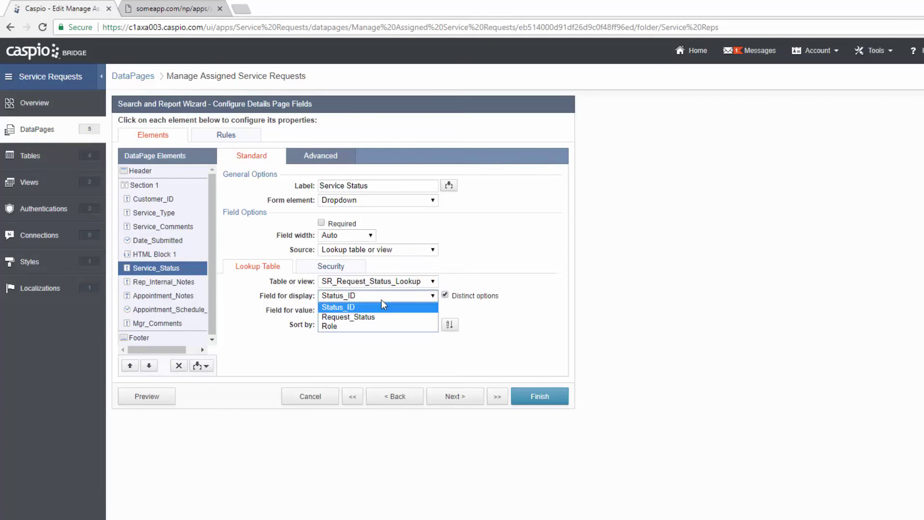
pyautogui.click(376, 317)
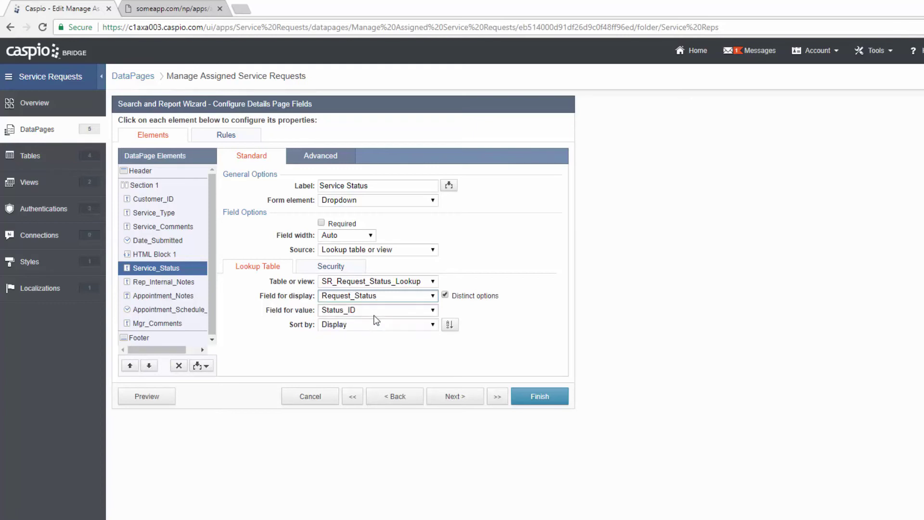
pyautogui.click(371, 312)
pyautogui.click(368, 331)
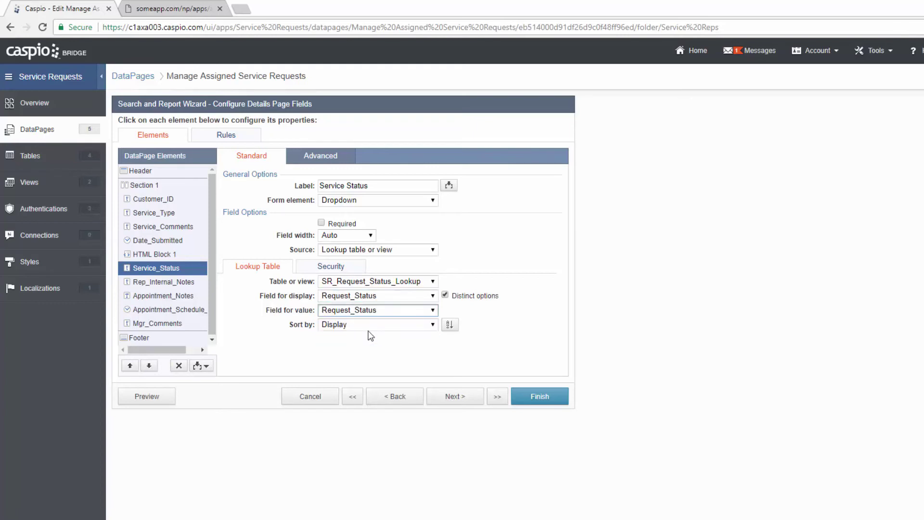
pyautogui.click(496, 332)
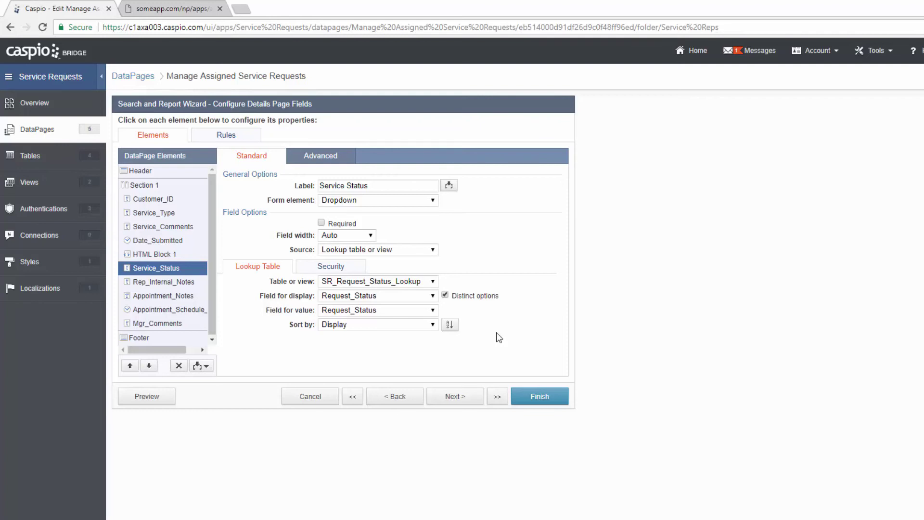
# - Limit the lookup values by matching the employee's SR_Employee_Info_Role against Role
pyautogui.click(352, 271)
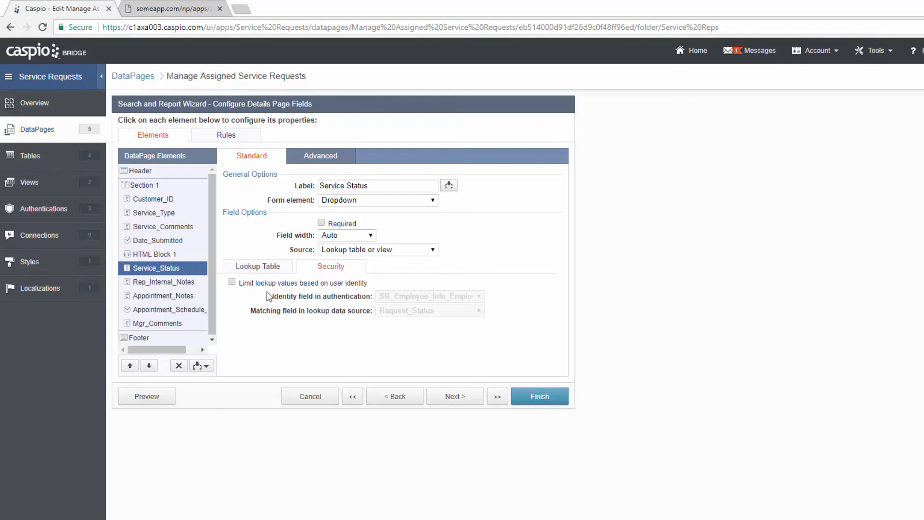
pyautogui.click(231, 282)
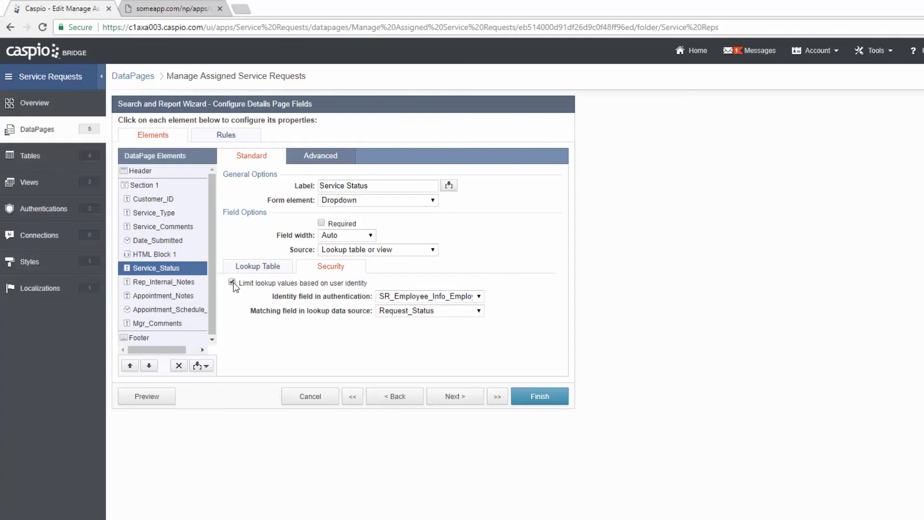
pyautogui.click(470, 296)
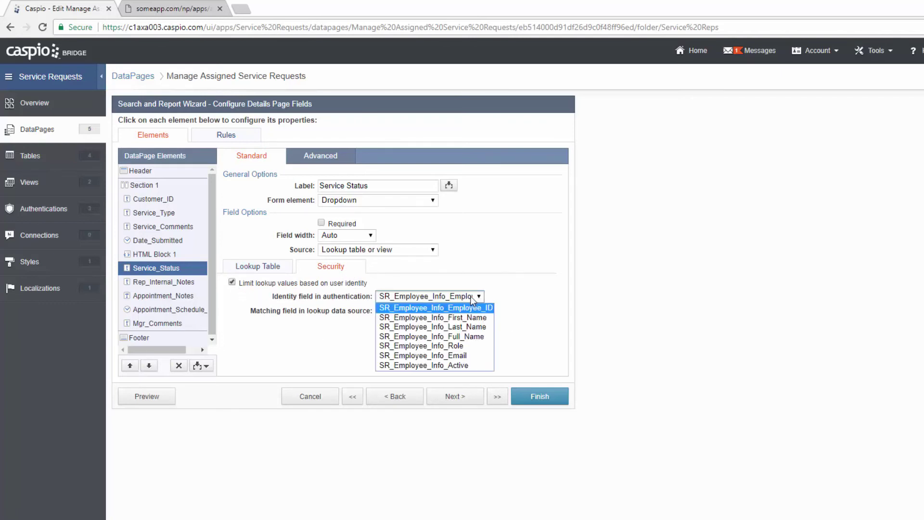
pyautogui.click(467, 346)
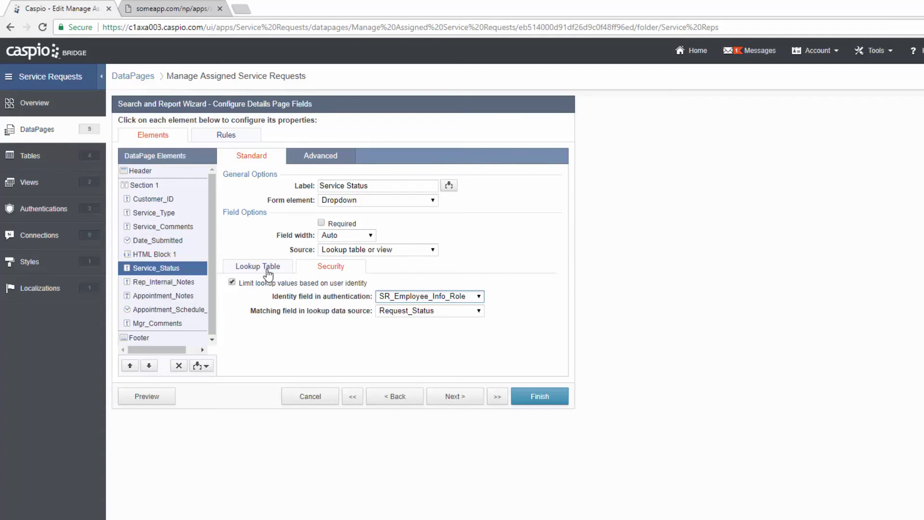
pyautogui.click(421, 313)
pyautogui.click(414, 331)
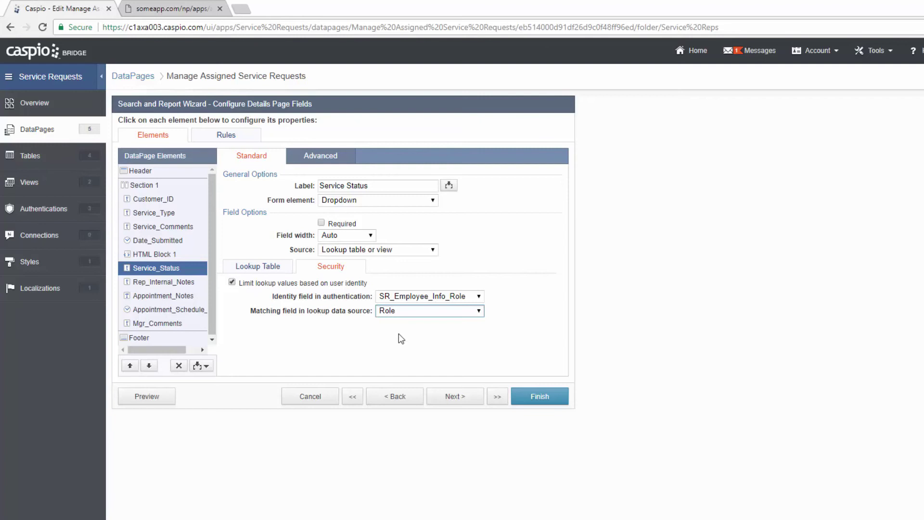
# - Make Rep_Internal_Notes and Appointment_Notes text areas and Appointment_Schedule_Date a text field
pyautogui.click(176, 284)
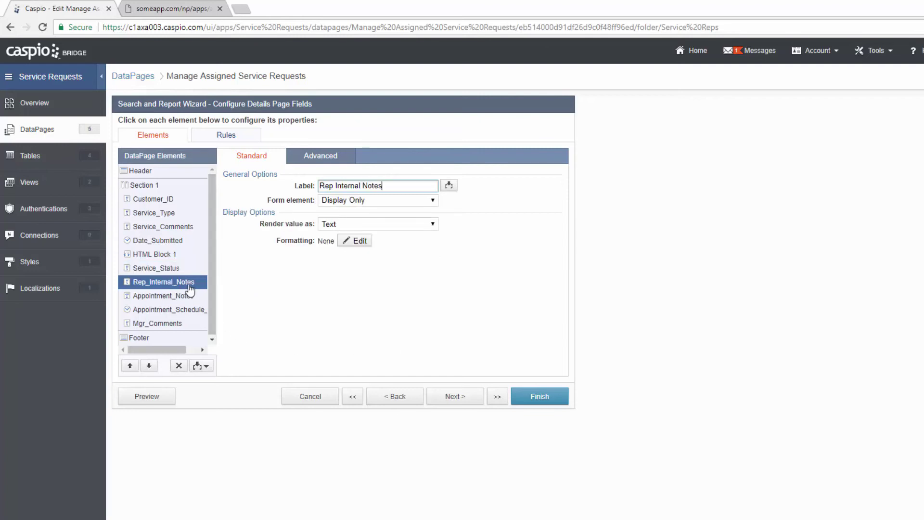
pyautogui.click(385, 200)
pyautogui.click(381, 230)
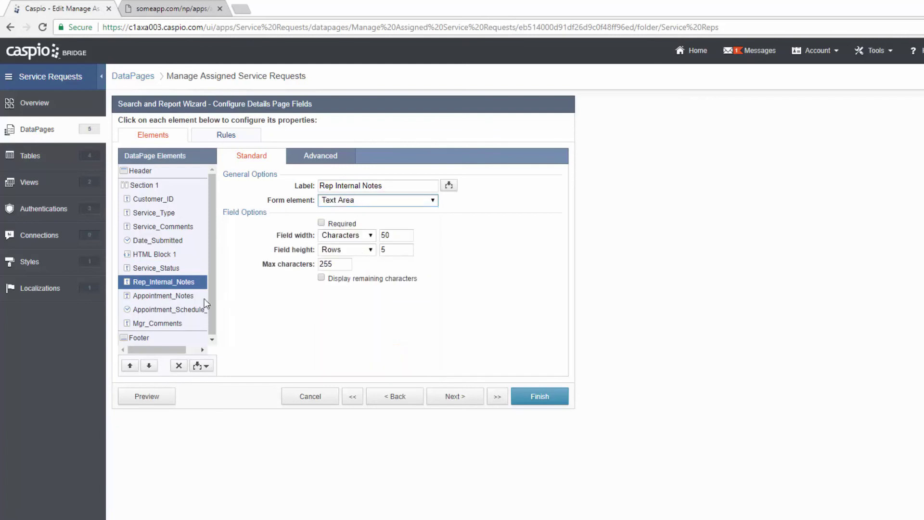
pyautogui.click(169, 297)
pyautogui.click(382, 201)
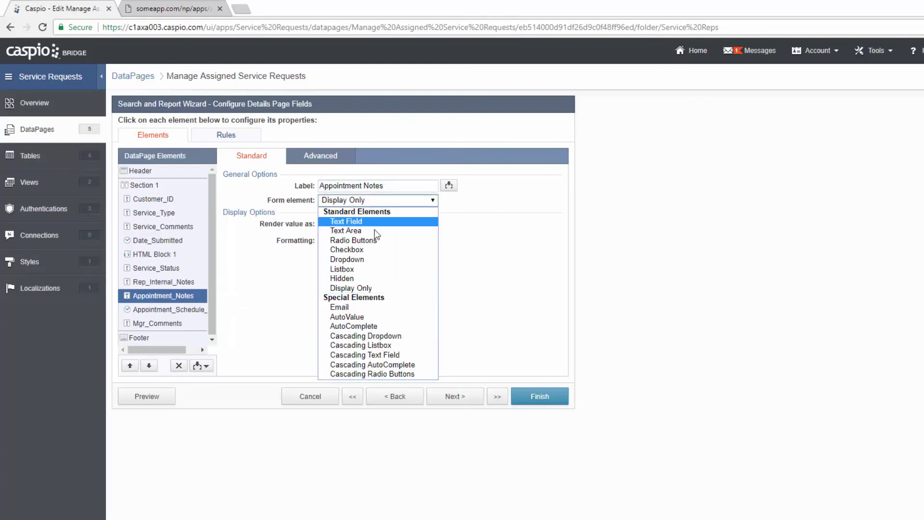
pyautogui.click(380, 231)
pyautogui.click(180, 311)
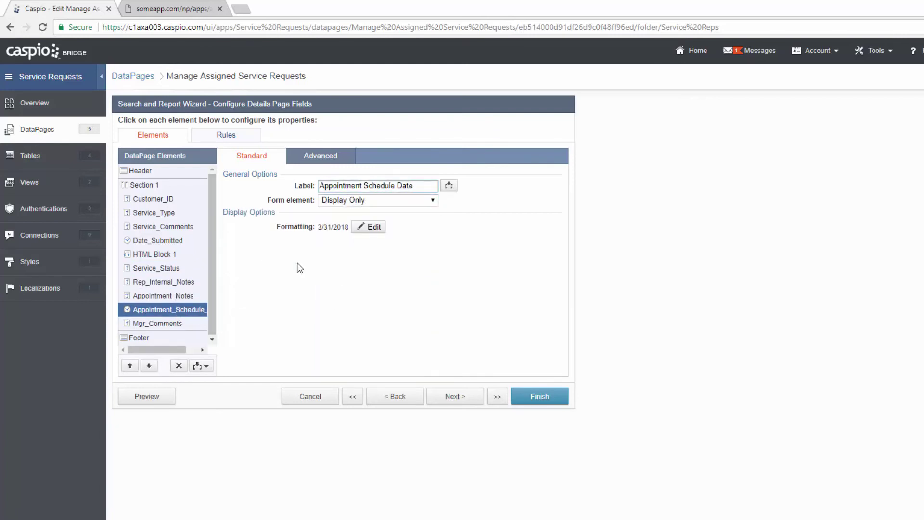
pyautogui.click(366, 199)
pyautogui.click(365, 223)
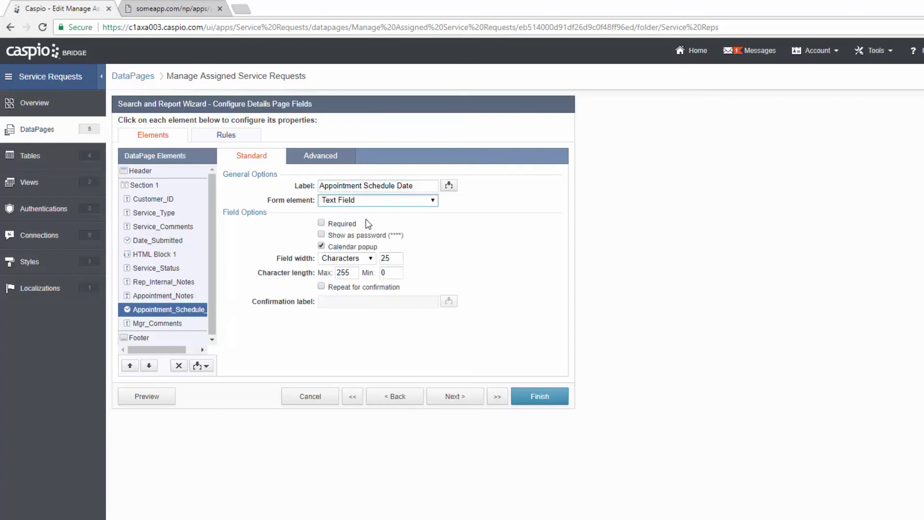
# - Preview the DataPage, then close the preview to return to the wizard
pyautogui.click(168, 324)
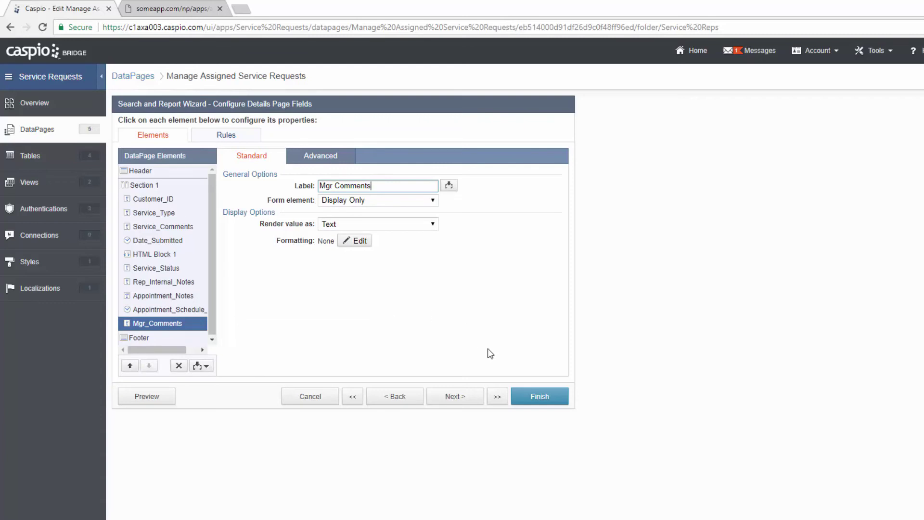
pyautogui.click(165, 399)
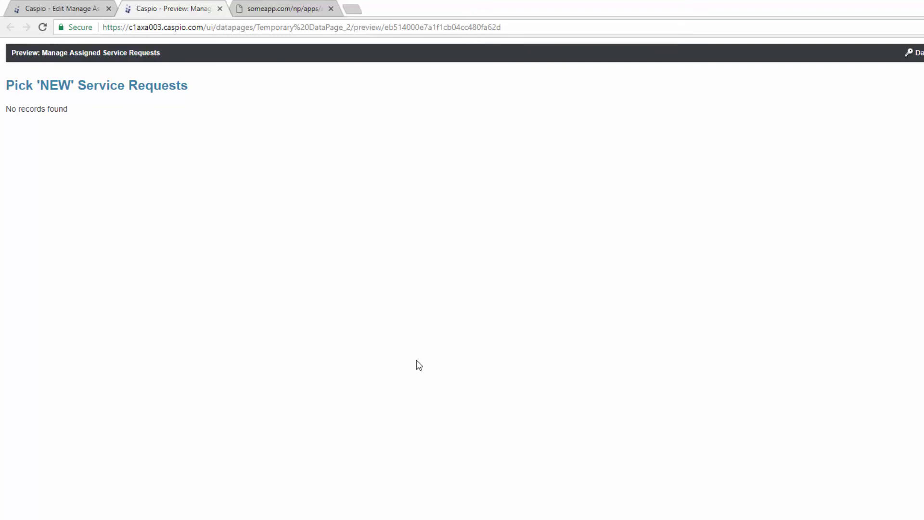
pyautogui.click(219, 9)
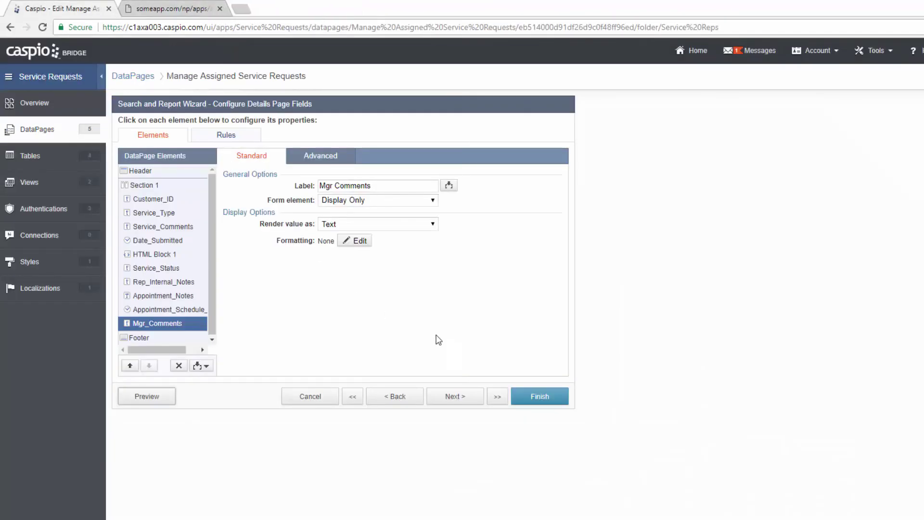
# - Save the Manage Assigned Service Requests DataPage and preview Pick NEW service requests
pyautogui.click(539, 396)
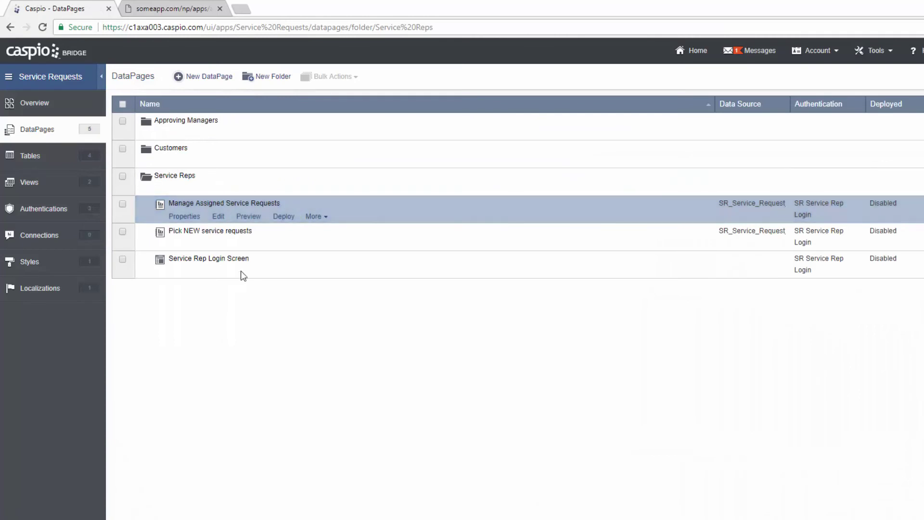
pyautogui.moveTo(209, 235)
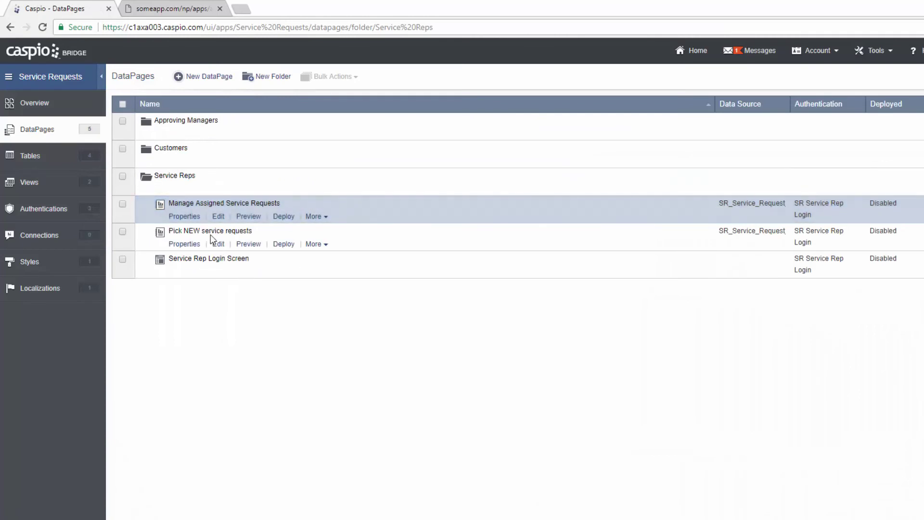
pyautogui.click(248, 244)
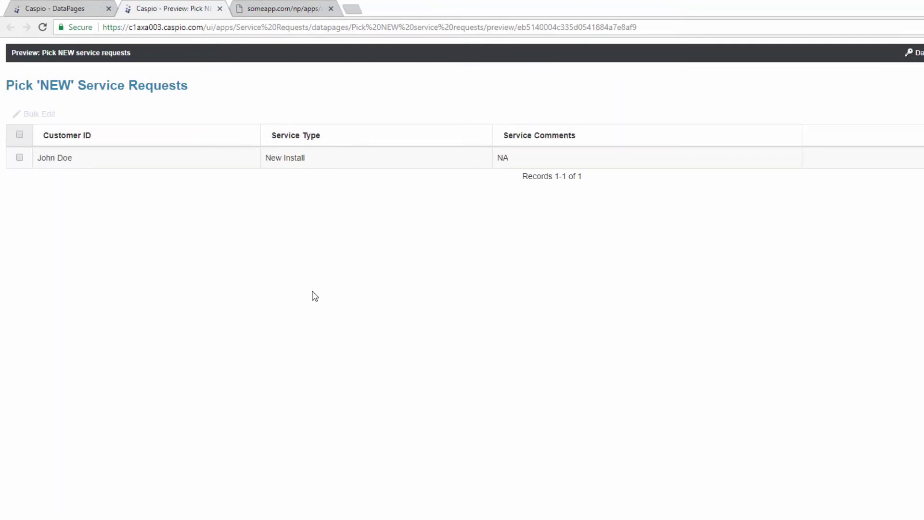
# - Bulk-edit the new request's Service Status to Pending Review, then close the preview
pyautogui.click(19, 157)
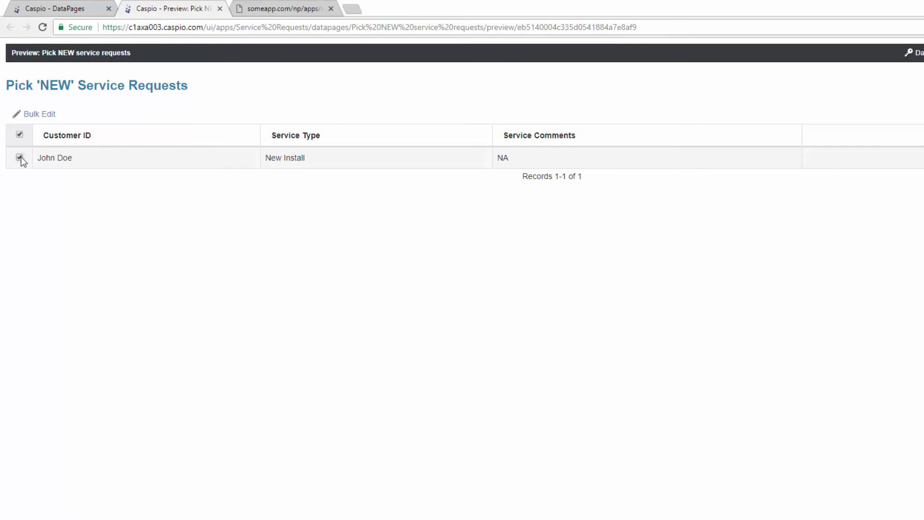
pyautogui.click(40, 115)
pyautogui.click(510, 265)
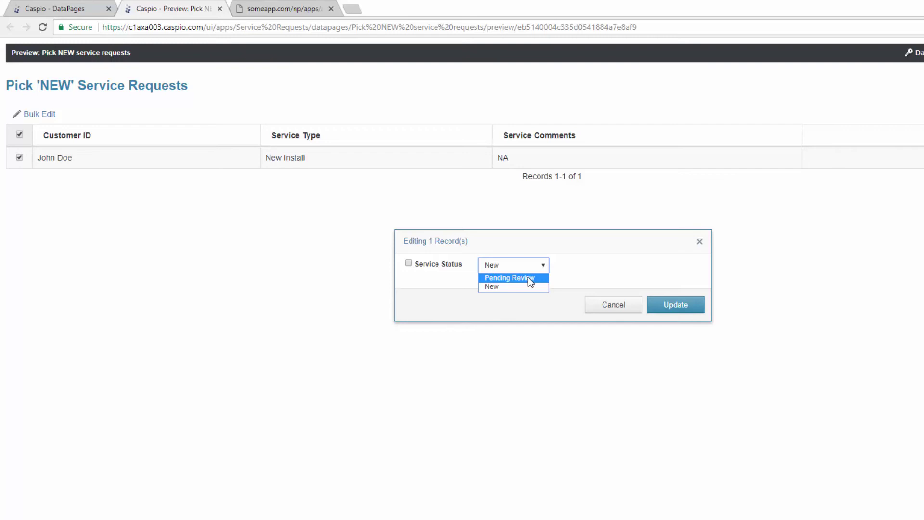
pyautogui.click(530, 281)
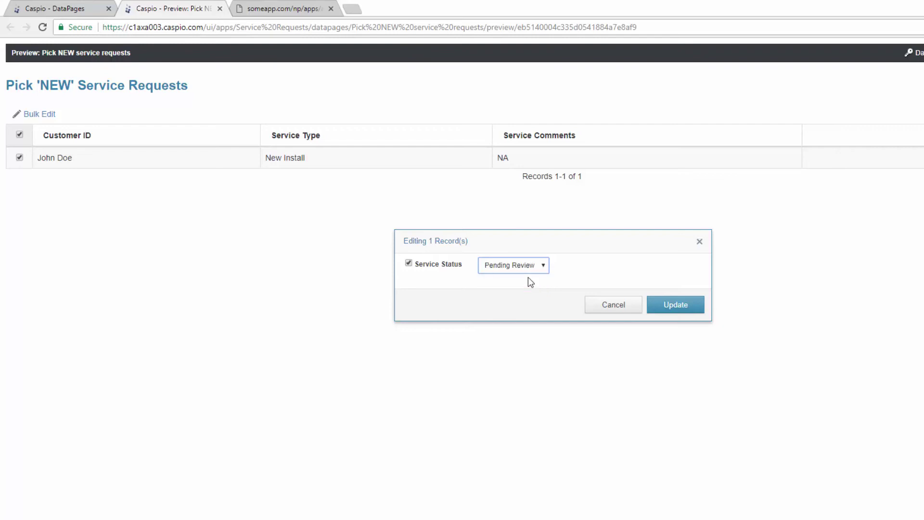
pyautogui.click(690, 308)
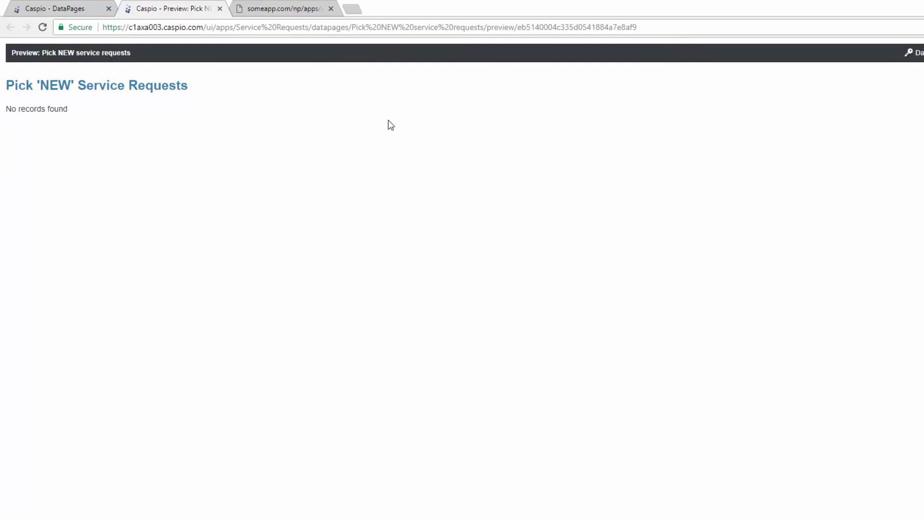
pyautogui.click(220, 9)
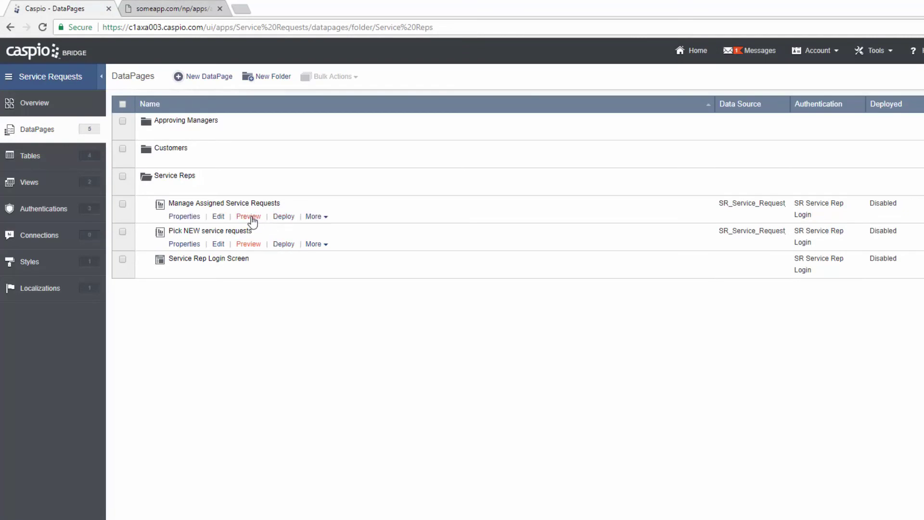
# - Confirm the request shows under Pending Review in the Manage Assigned Service Requests preview, then reopen it for editing
pyautogui.click(249, 217)
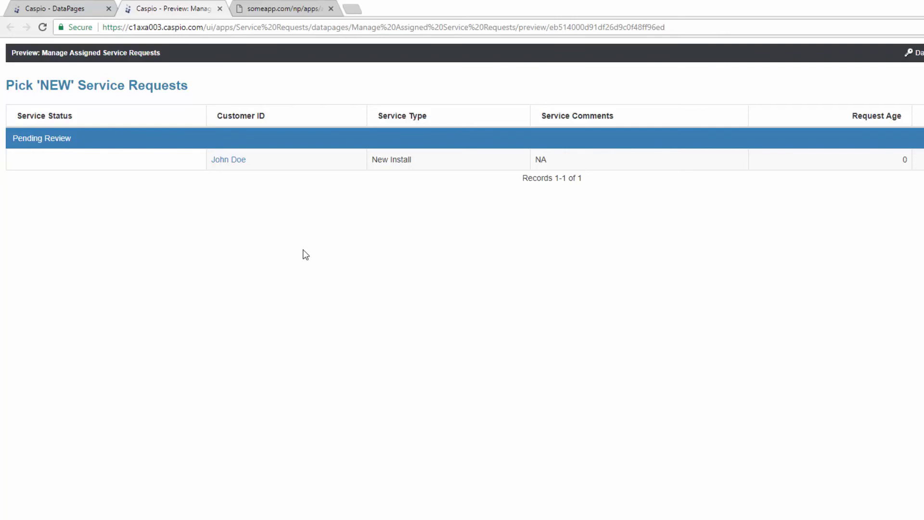
pyautogui.moveTo(188, 86)
pyautogui.mouseDown()
pyautogui.moveTo(7, 87)
pyautogui.moveTo(204, 93)
pyautogui.mouseUp()
pyautogui.click(82, 11)
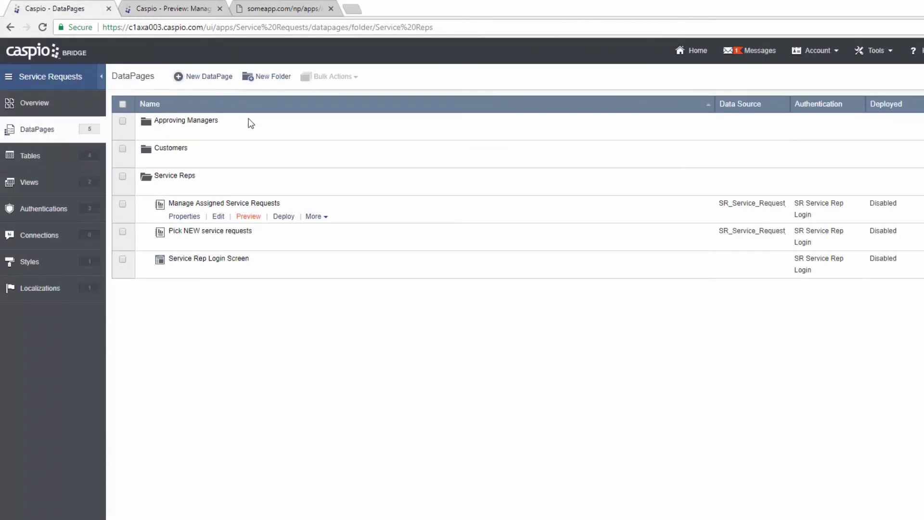
pyautogui.click(221, 217)
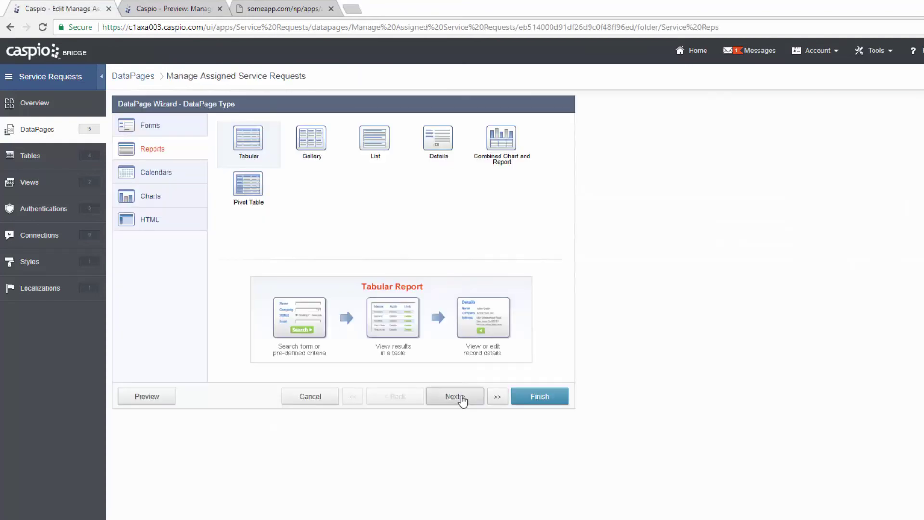
# - Replace the results page header 'Pick 'NEW' Service Requests' with 'Manage Service Requests'
pyautogui.click(454, 396)
pyautogui.click(454, 396)
pyautogui.click(454, 395)
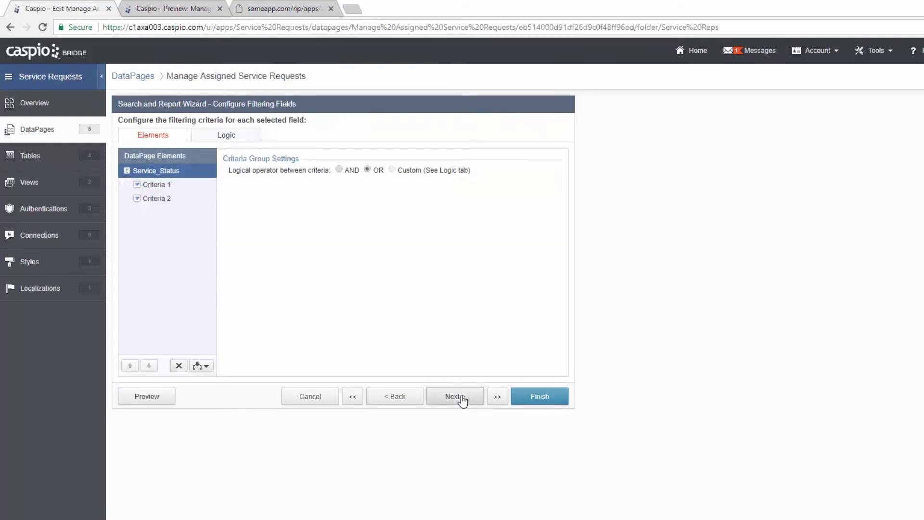
pyautogui.click(460, 399)
pyautogui.click(461, 398)
pyautogui.click(461, 398)
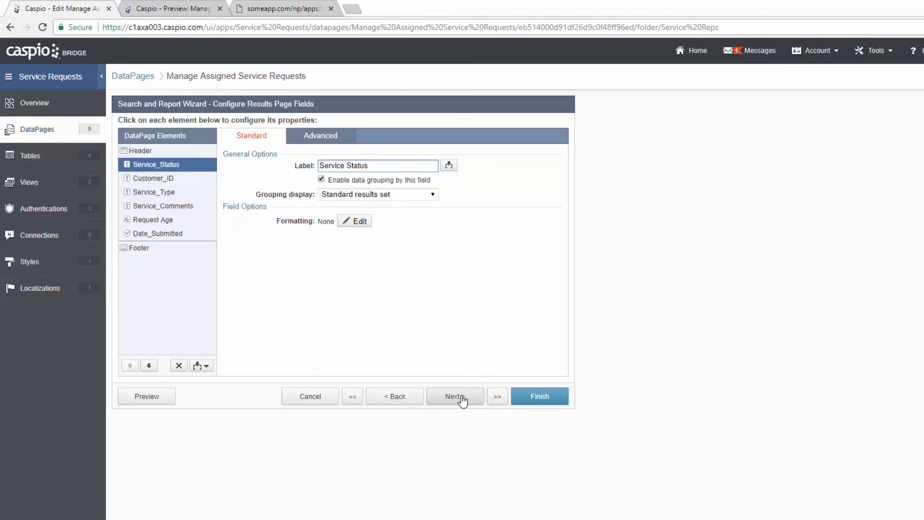
pyautogui.click(171, 151)
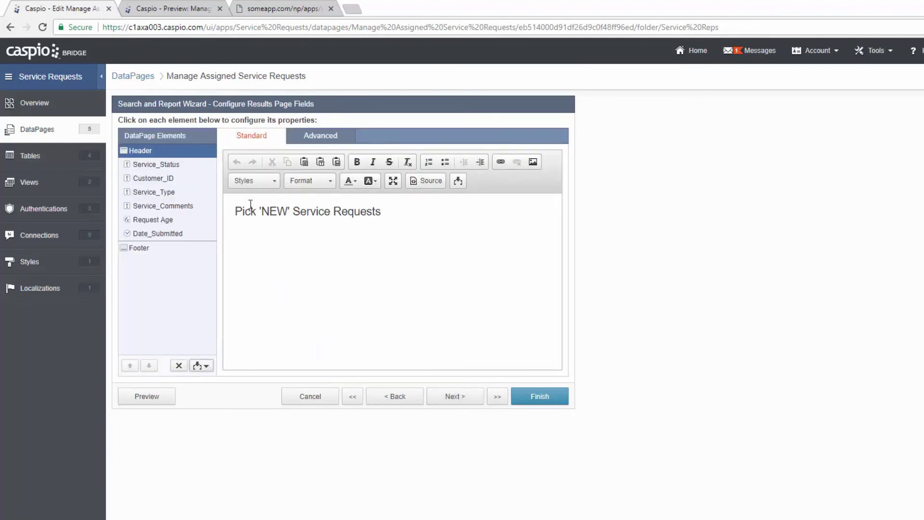
pyautogui.moveTo(380, 211); pyautogui.dragTo(236, 211)
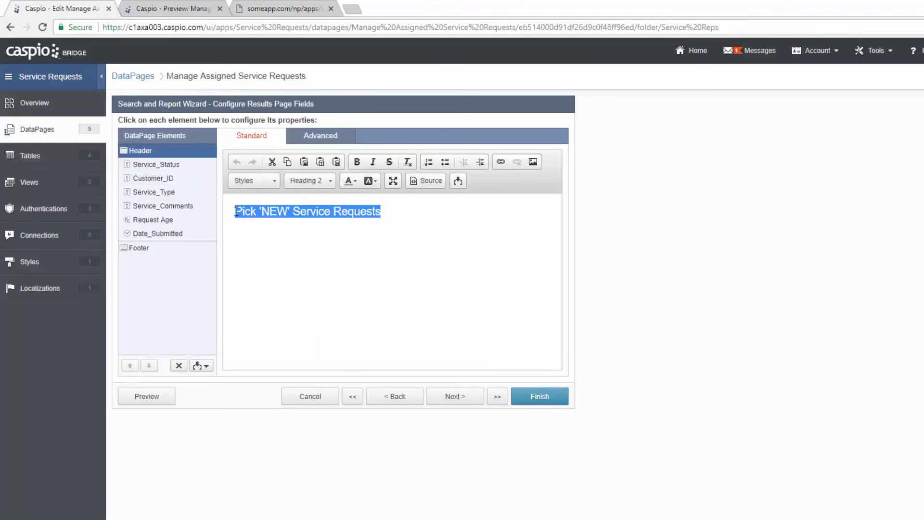
pyautogui.write('Manage Servic')
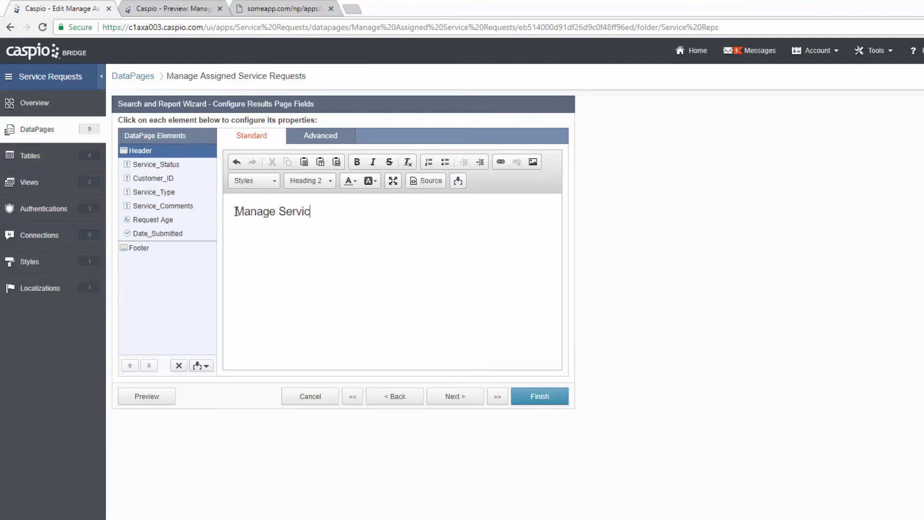
pyautogui.write('e REq')
pyautogui.press('BackSpace')
pyautogui.press('BackSpace')
pyautogui.write('equests')
# - Save the DataPage and check the 'Manage Service Requests' heading in its preview
pyautogui.click(538, 403)
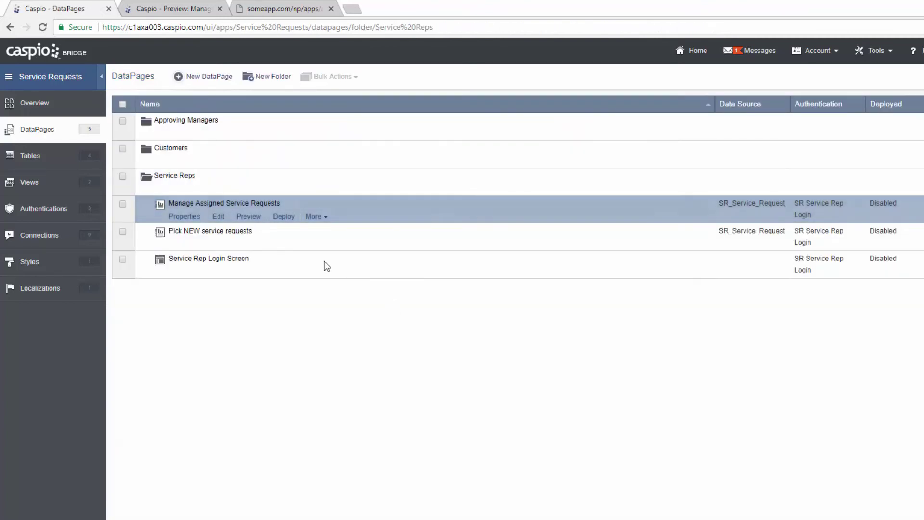
pyautogui.click(251, 217)
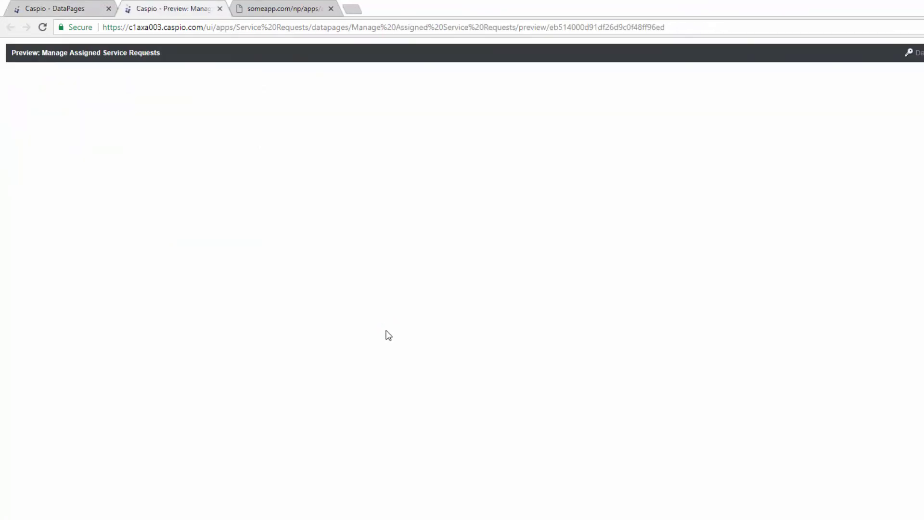
pyautogui.moveTo(176, 86); pyautogui.dragTo(75, 89)
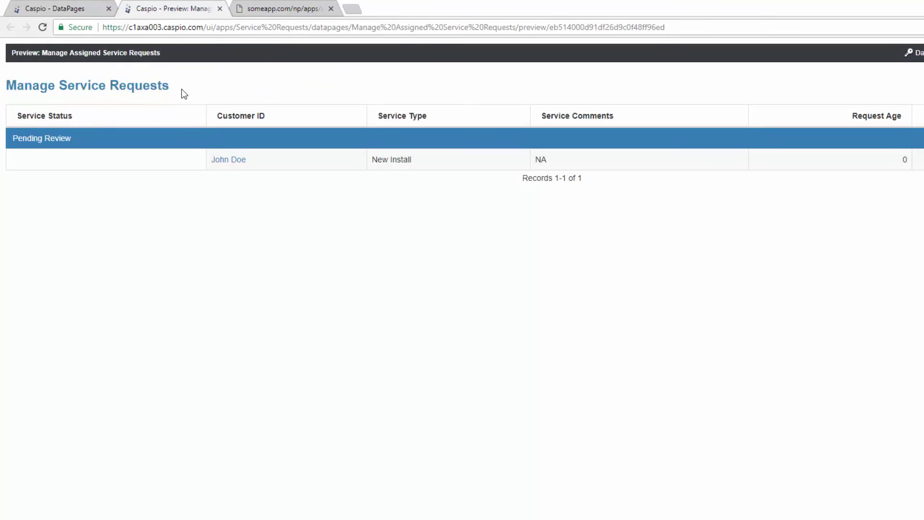
pyautogui.click(220, 9)
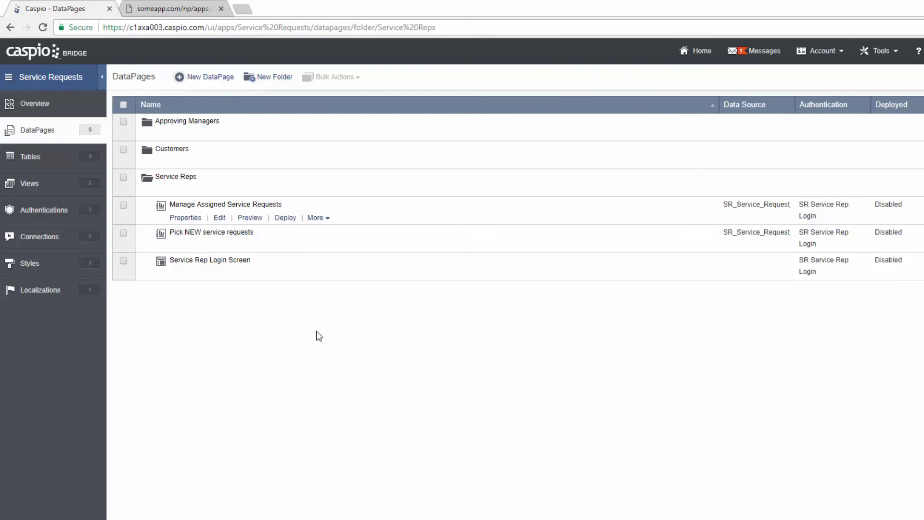
# - Look over the someapp.com Approved/Declined Requests table, then return to the Caspio DataPages list
pyautogui.click(190, 13)
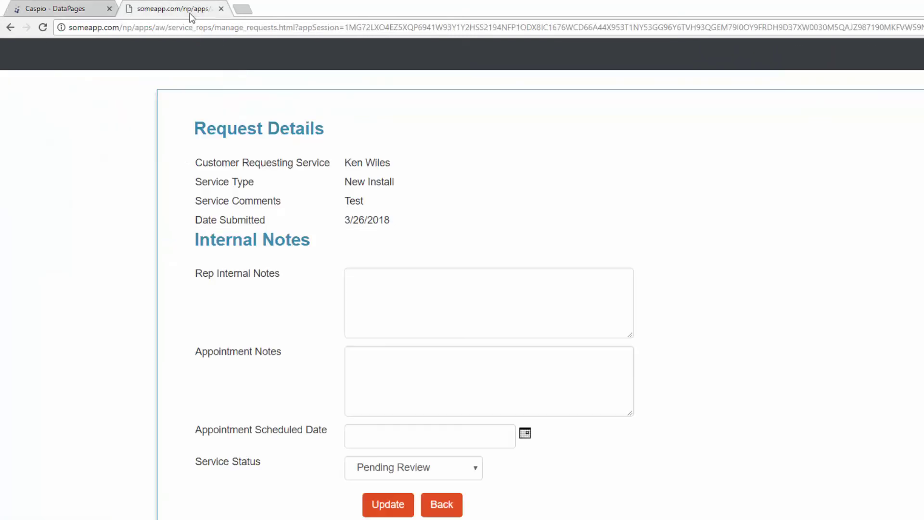
pyautogui.click(888, 48)
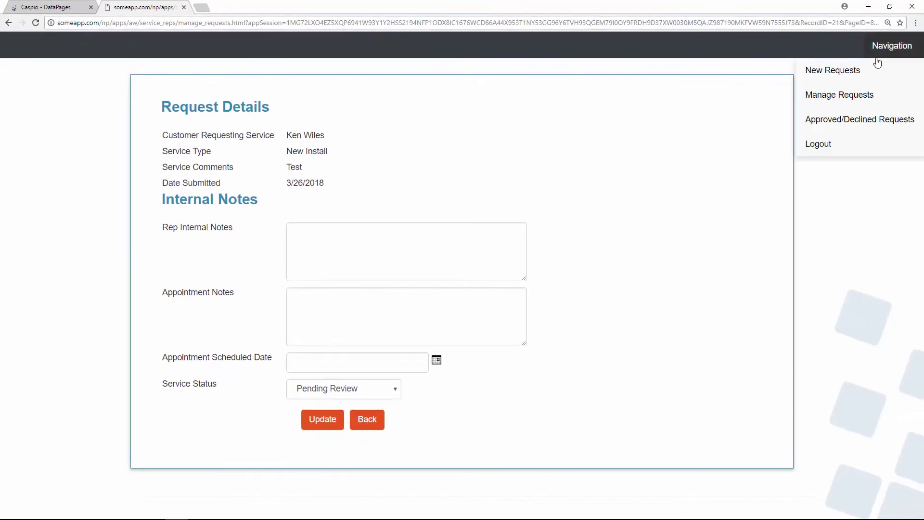
pyautogui.click(851, 125)
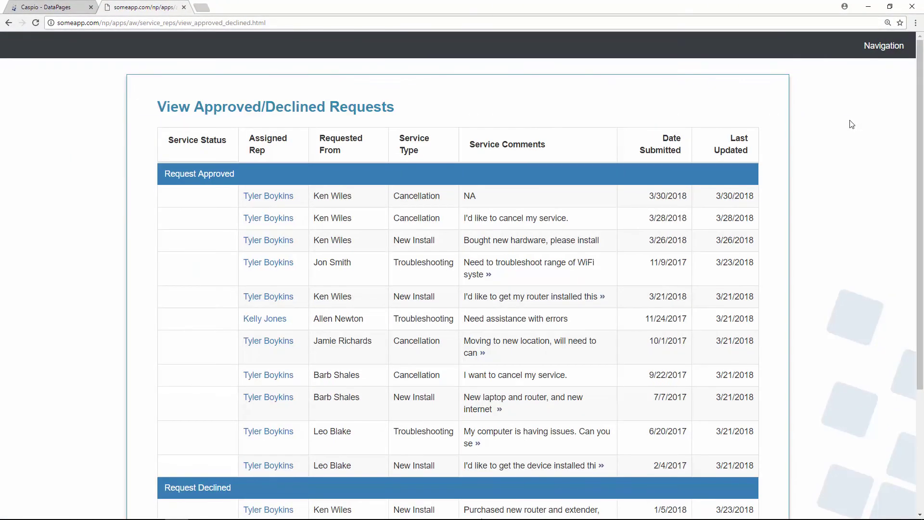
pyautogui.scroll(-2, 850, 126)
pyautogui.scroll(-2, 850, 127)
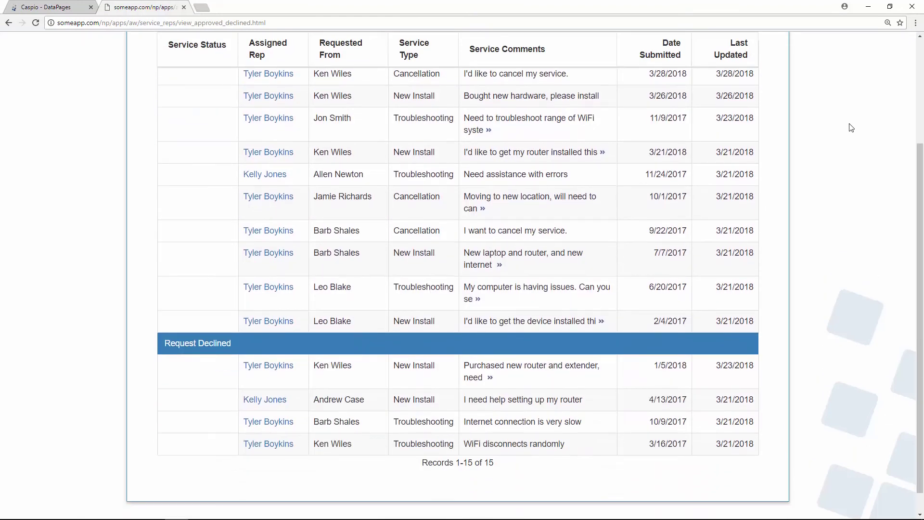
pyautogui.scroll(2, 851, 127)
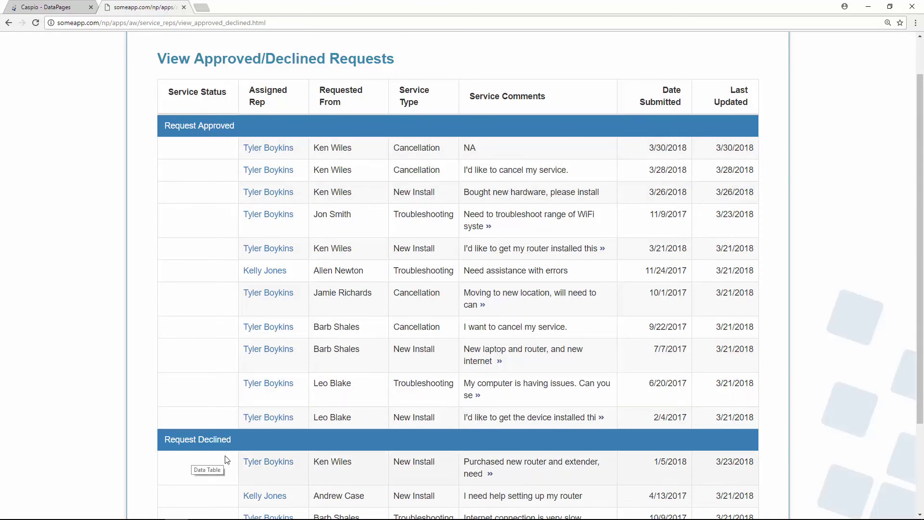
pyautogui.click(73, 11)
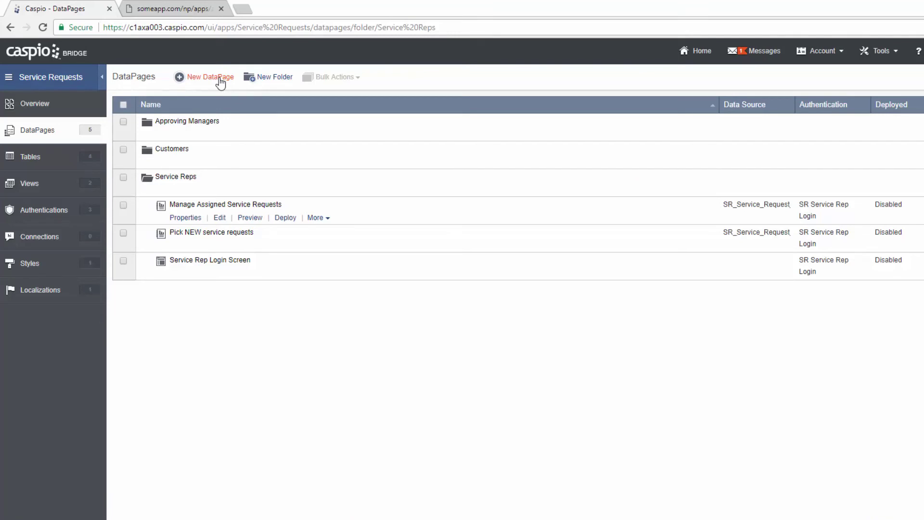
# - Duplicate Manage Assigned Service Requests as 'Approved/Declined Requests' and open the copy for editing
pyautogui.click(318, 219)
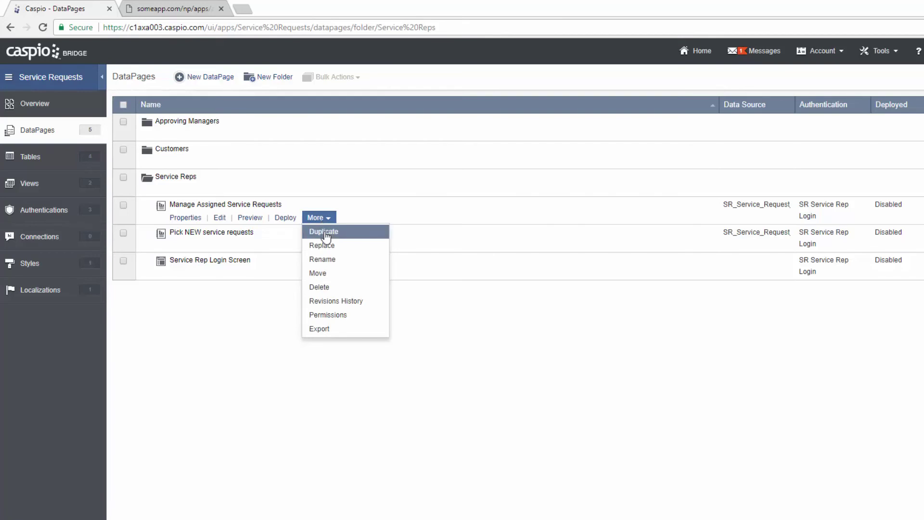
pyautogui.click(325, 233)
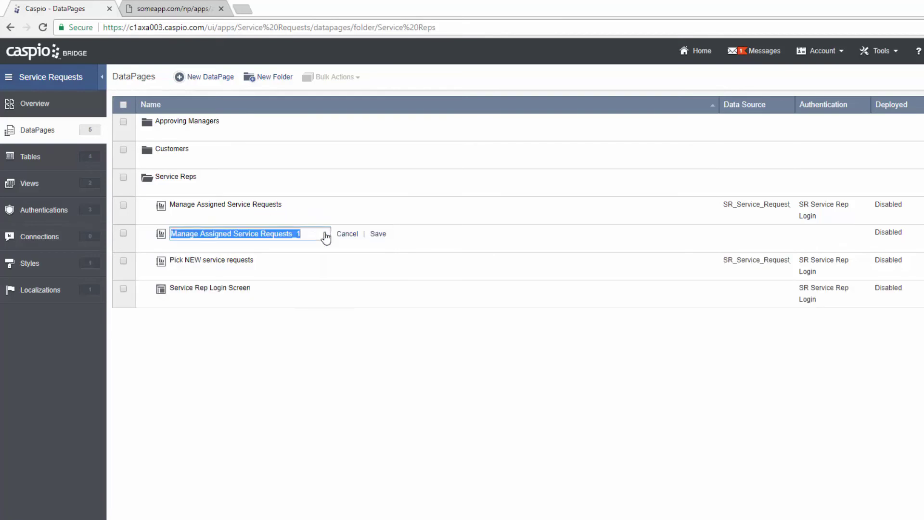
pyautogui.write('Approved/')
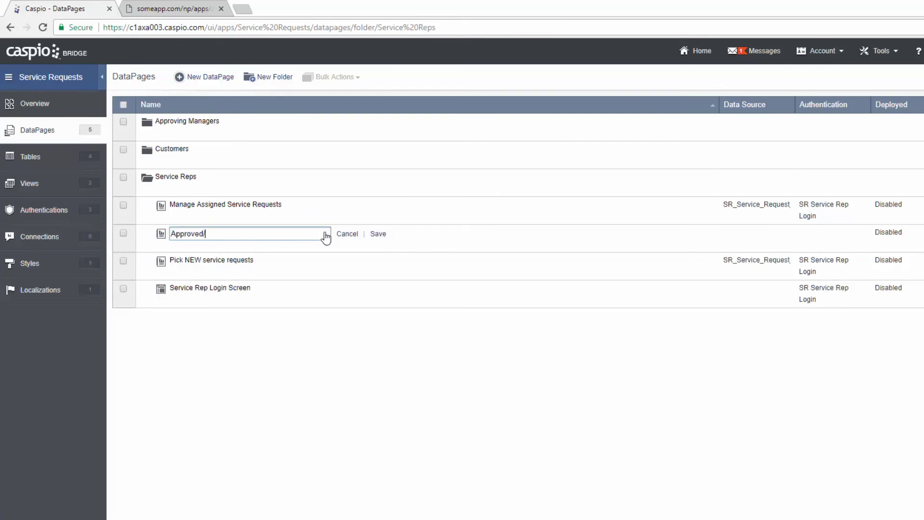
pyautogui.write('Declined Requests')
pyautogui.click(378, 236)
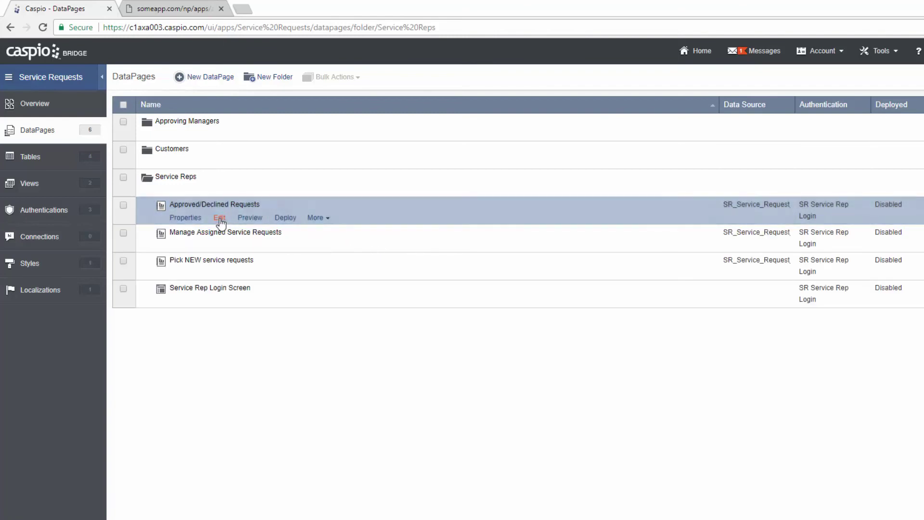
pyautogui.click(219, 218)
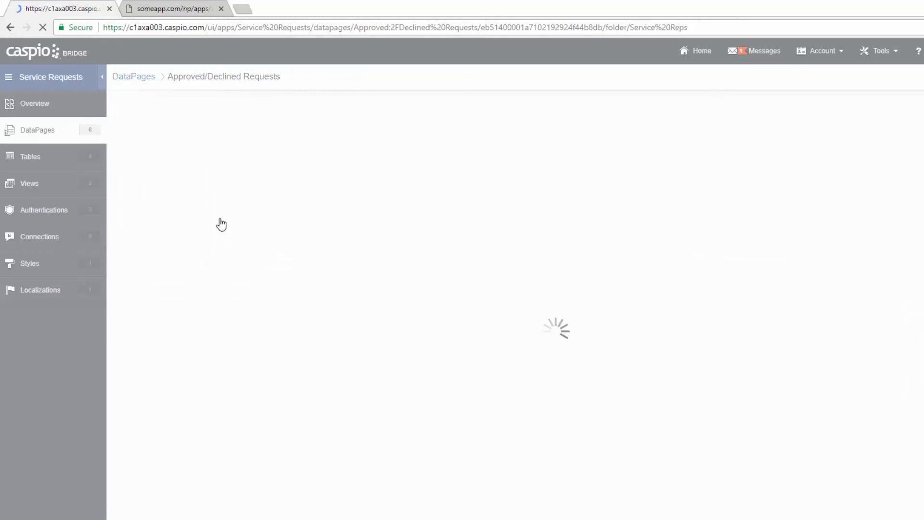
# - Uncheck 'Restrict record access based on user identity' on the copy's search type settings
pyautogui.click(470, 397)
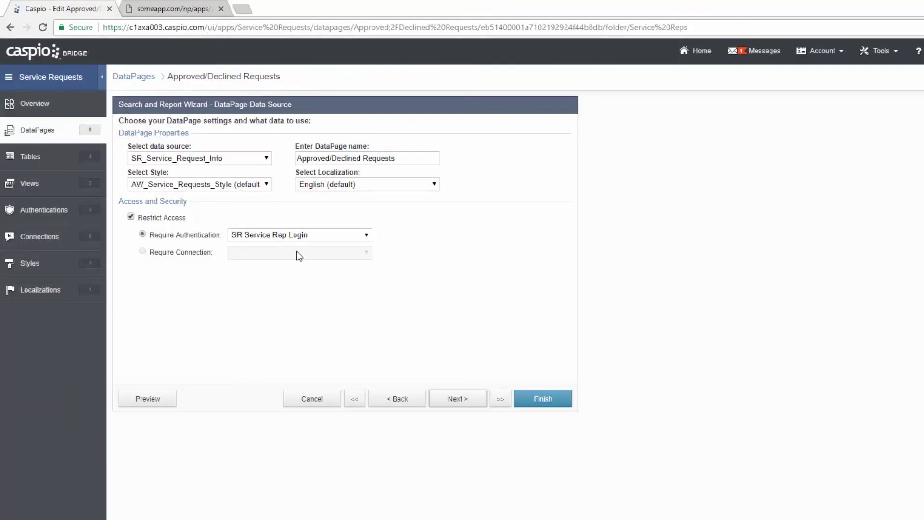
pyautogui.click(453, 398)
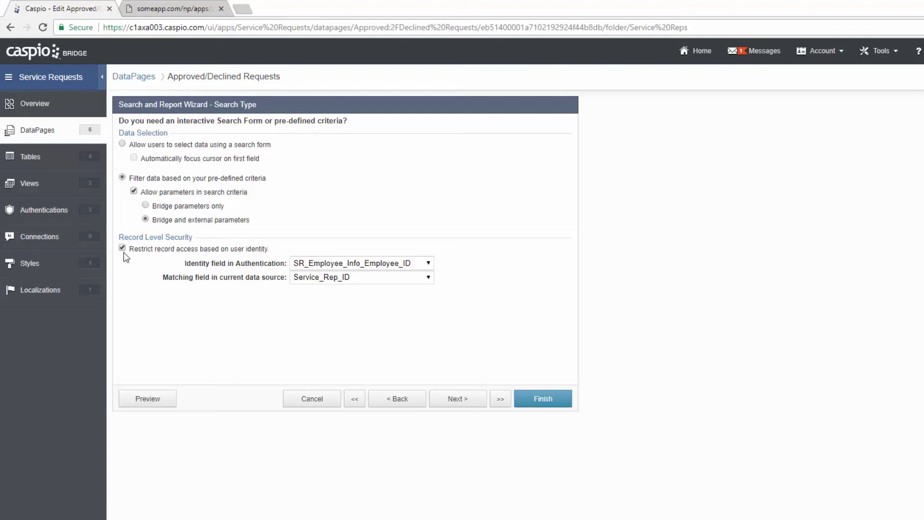
pyautogui.click(123, 247)
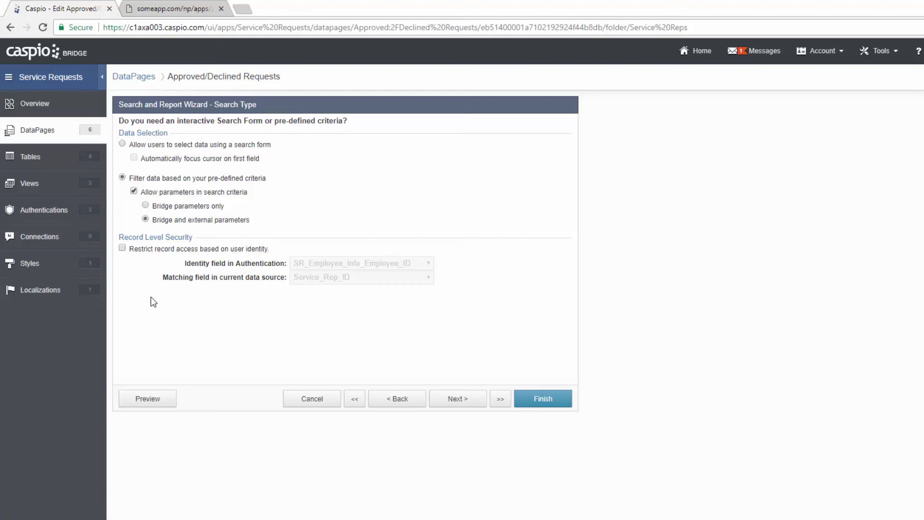
pyautogui.click(464, 405)
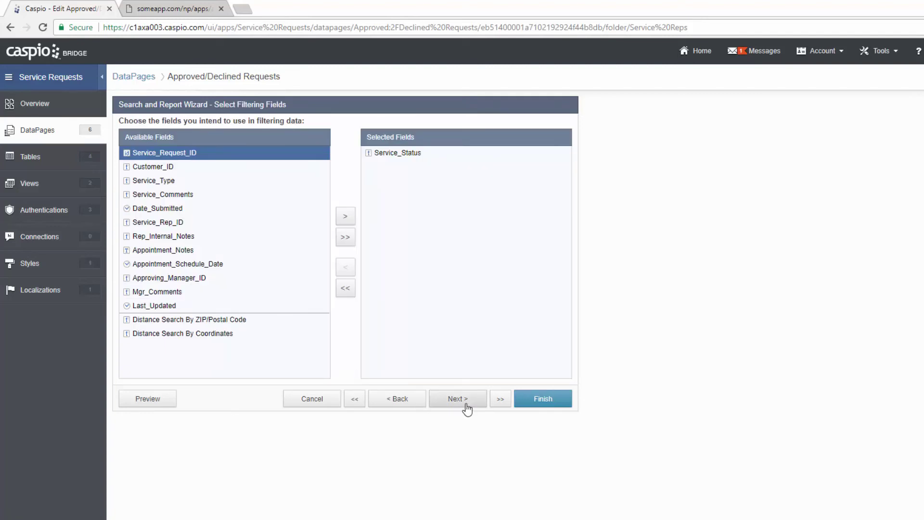
# - Change the Service_Status criteria values to 'Request Approved' and 'Request Declined'
pyautogui.click(466, 405)
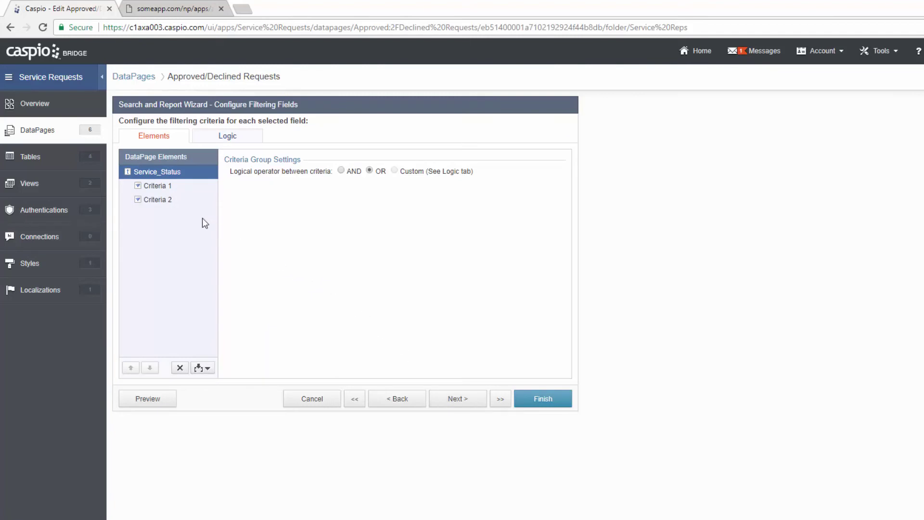
pyautogui.click(161, 190)
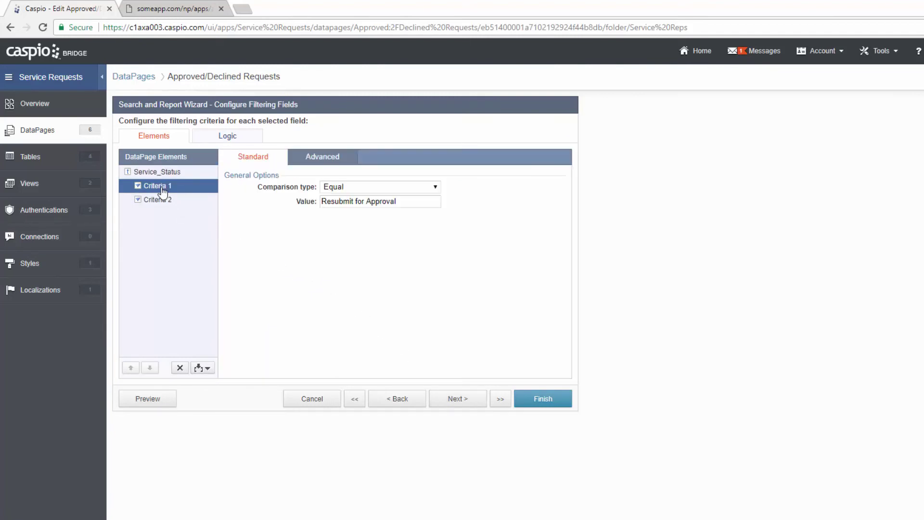
pyautogui.click(166, 205)
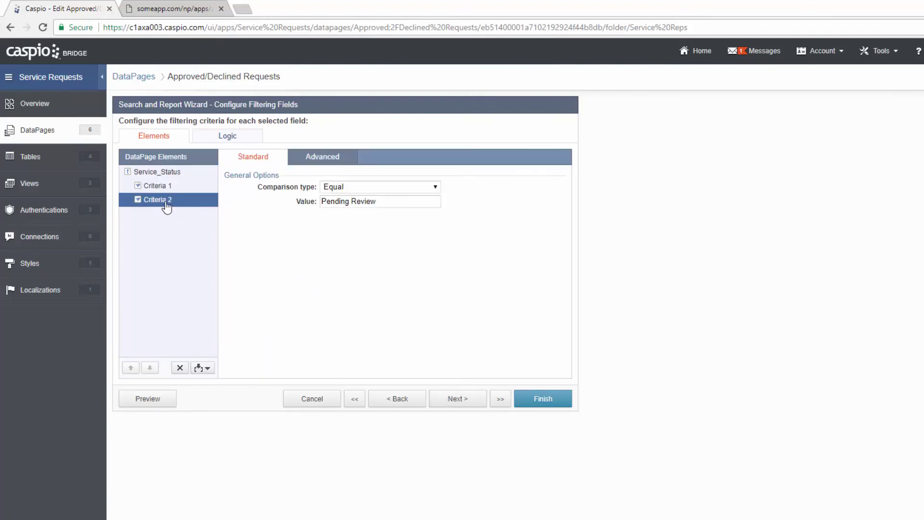
pyautogui.click(163, 186)
pyautogui.moveTo(404, 202); pyautogui.dragTo(297, 204)
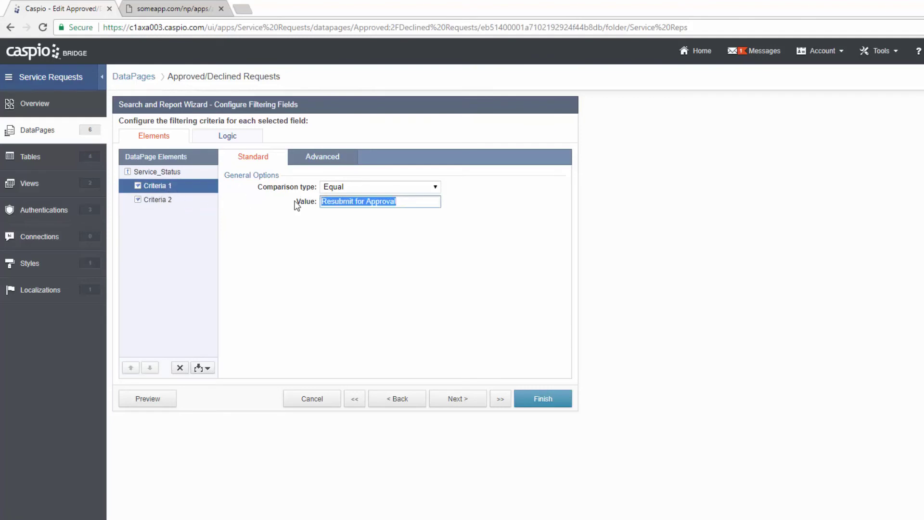
pyautogui.write('Req')
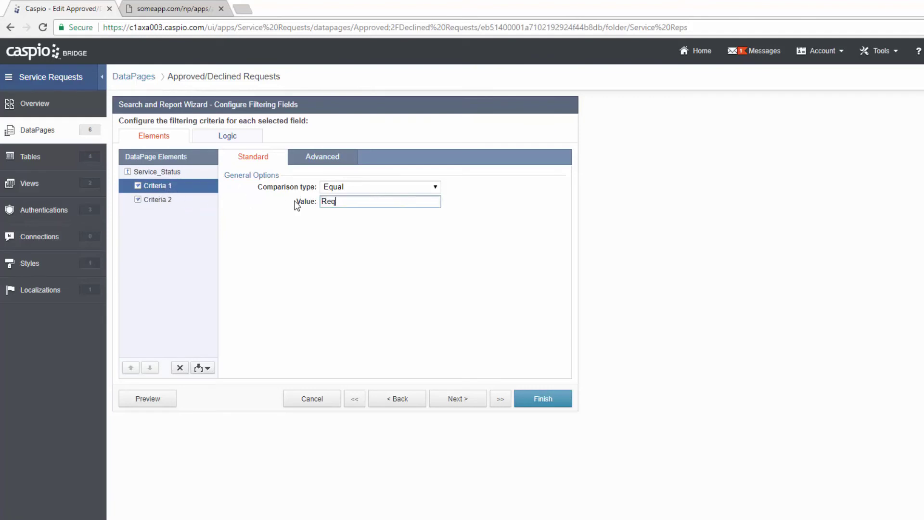
pyautogui.write('uest Approved')
pyautogui.click(187, 200)
pyautogui.tripleClick(331, 202)
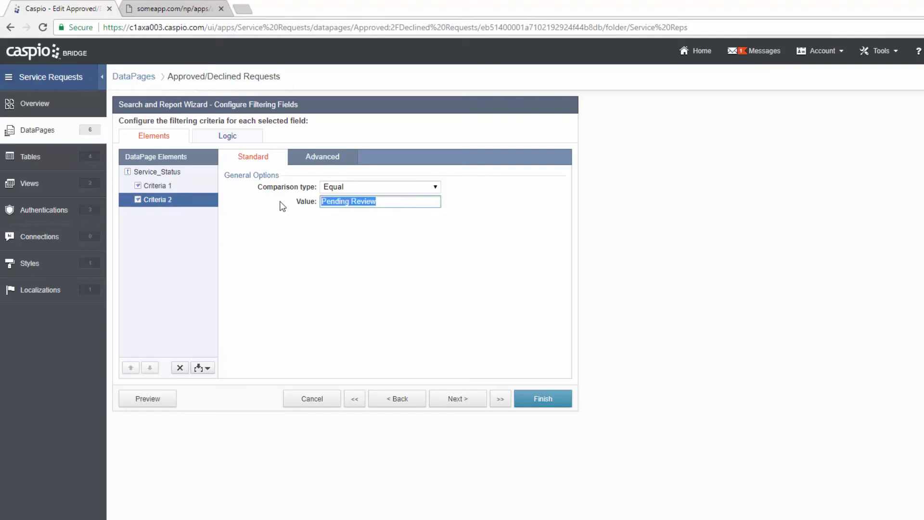
pyautogui.write('Request Declin')
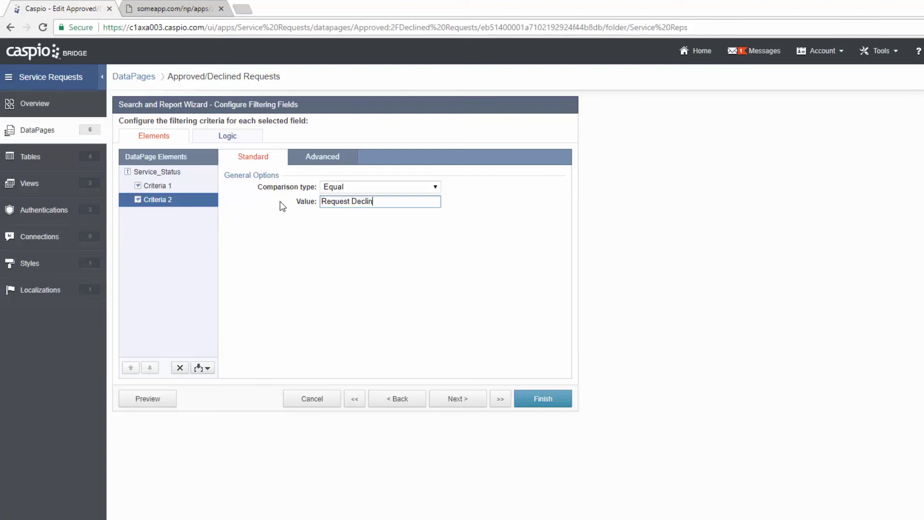
pyautogui.write('ed')
pyautogui.click(457, 400)
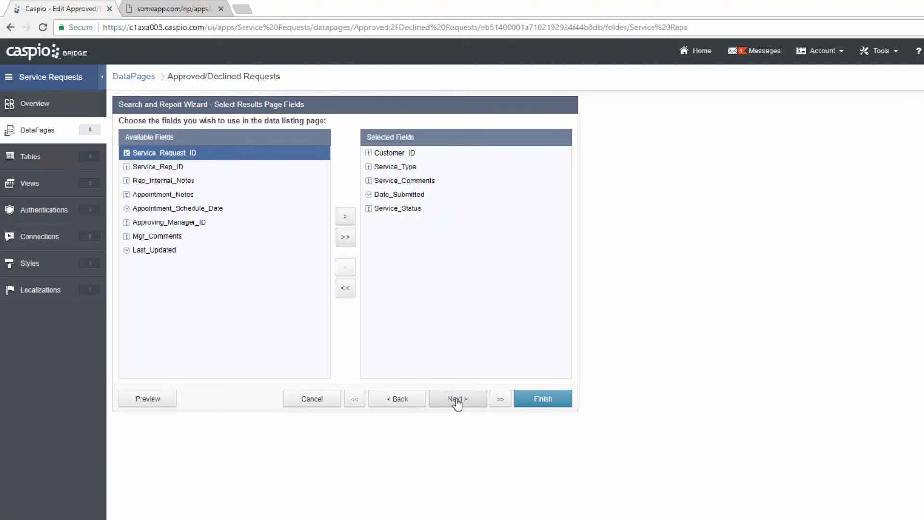
# - Add Service_Rep_ID and Last_Updated to the results page fields
pyautogui.click(167, 169)
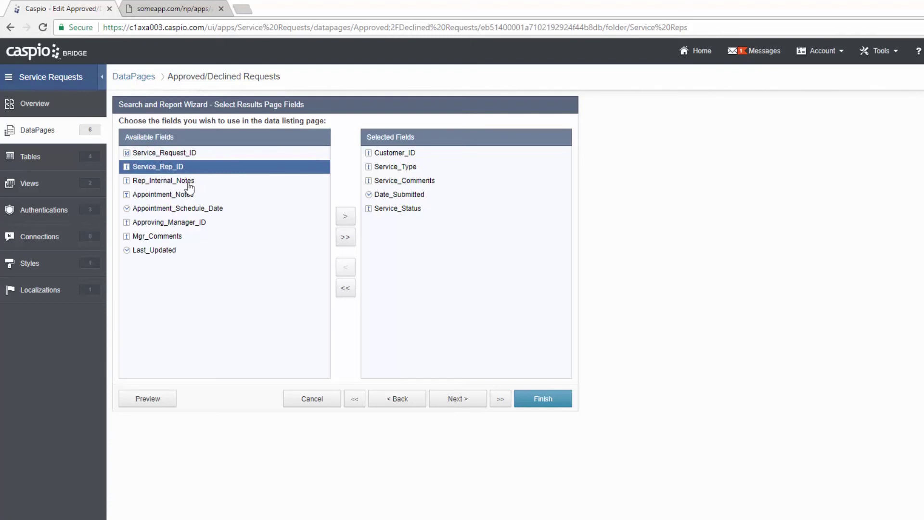
pyautogui.click(347, 218)
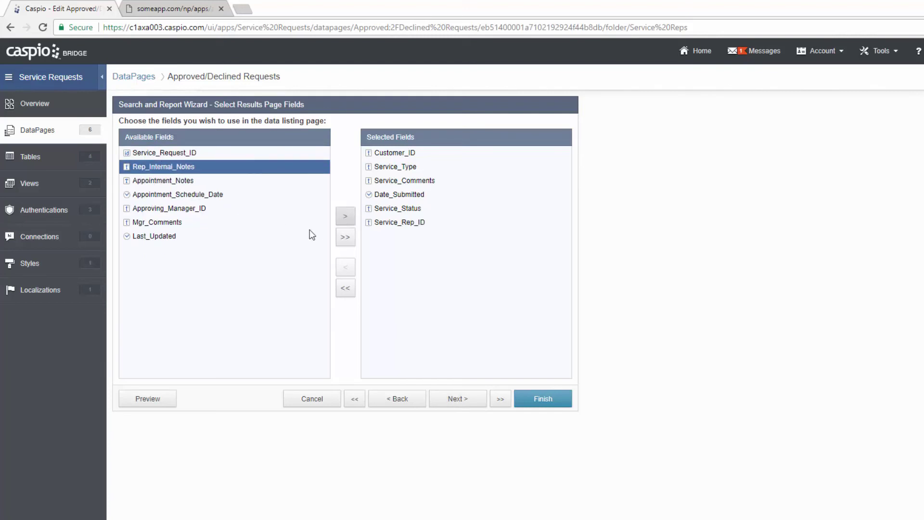
pyautogui.click(180, 238)
pyautogui.click(354, 218)
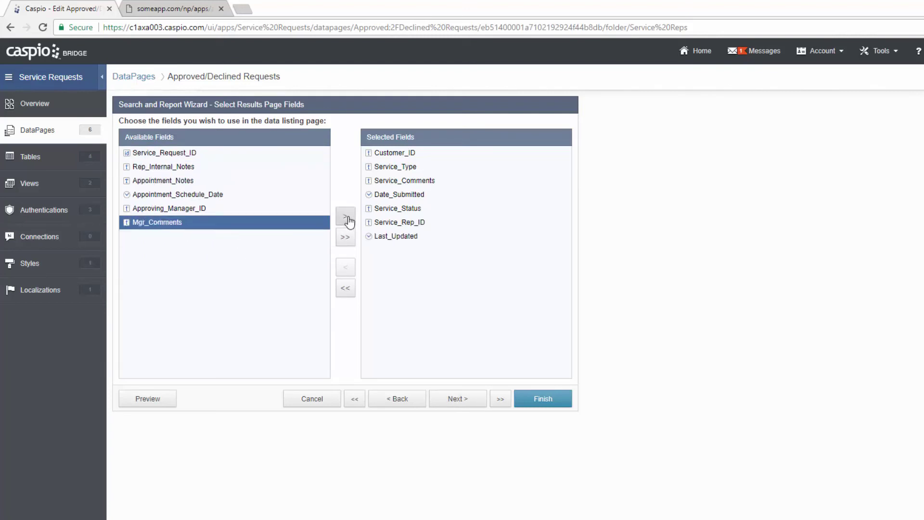
# - Retitle the results page header 'Approved/Declined Requests'
pyautogui.click(456, 399)
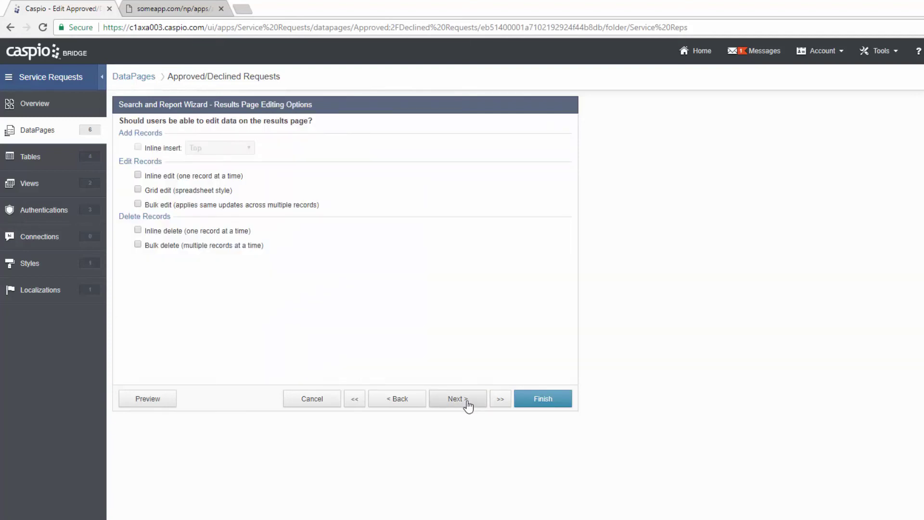
pyautogui.click(467, 402)
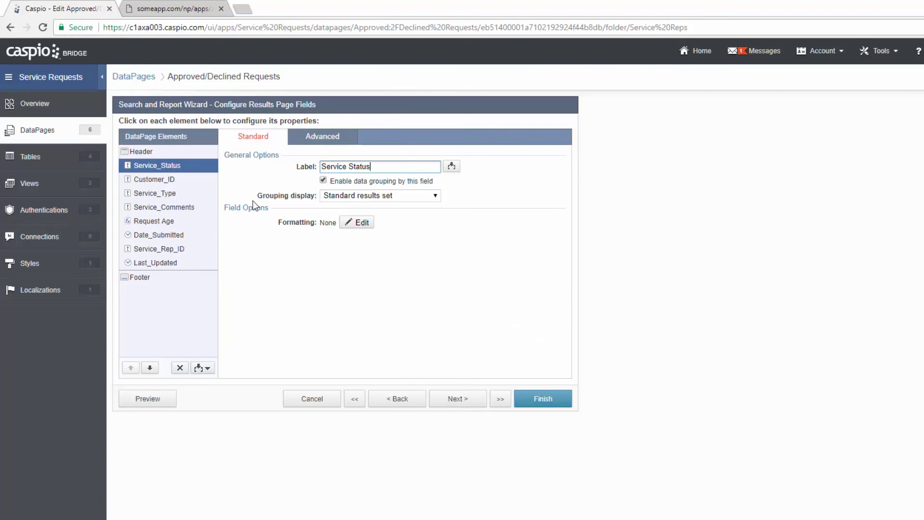
pyautogui.click(163, 153)
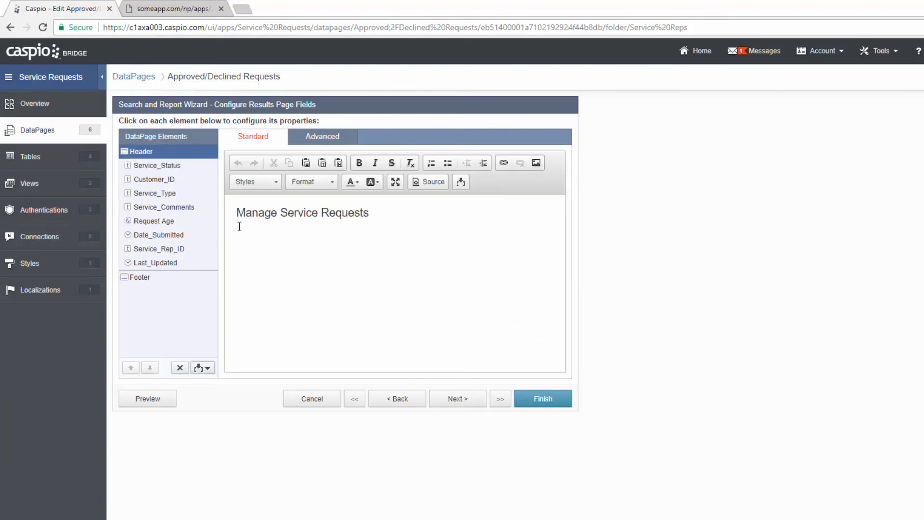
pyautogui.moveTo(380, 213); pyautogui.dragTo(224, 216)
pyautogui.write('A')
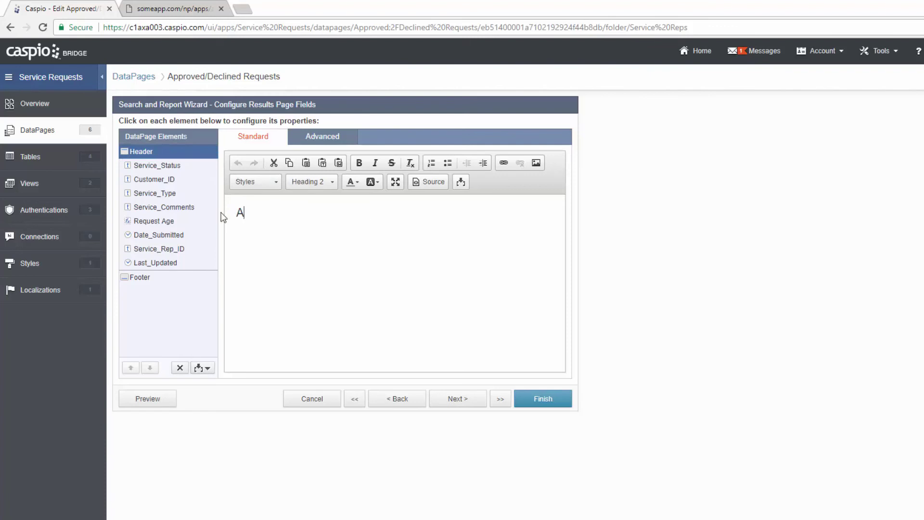
pyautogui.write('pproved/Declin')
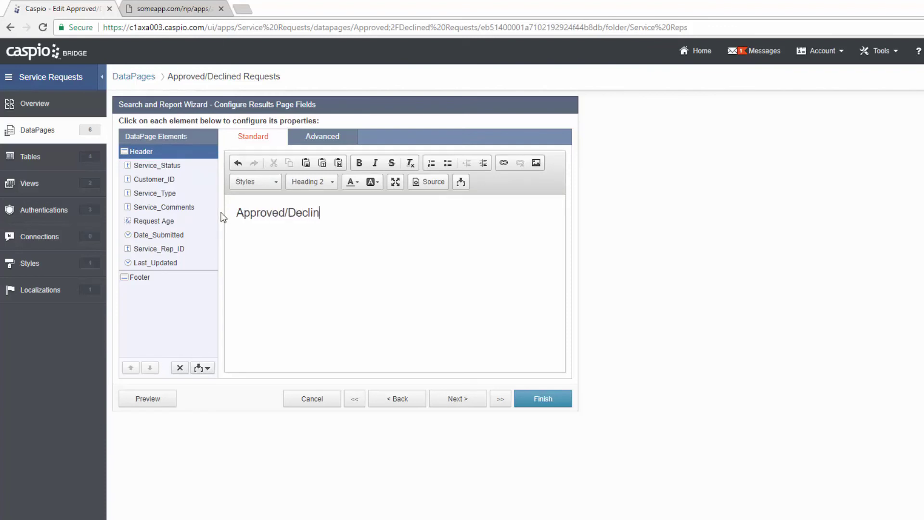
pyautogui.write('ed Requests')
pyautogui.click(474, 404)
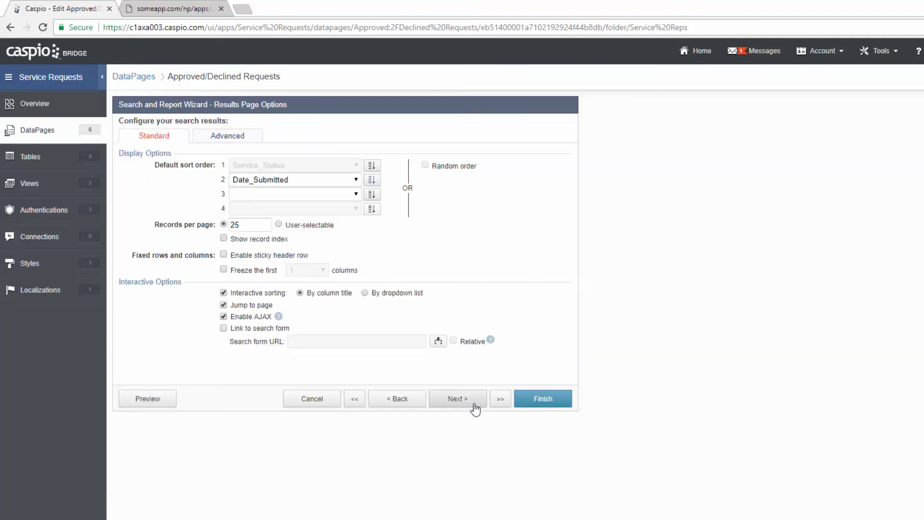
# - Add Service_Rep_ID, Approving_Manager_ID and Last_Updated to the details page fields
pyautogui.click(474, 405)
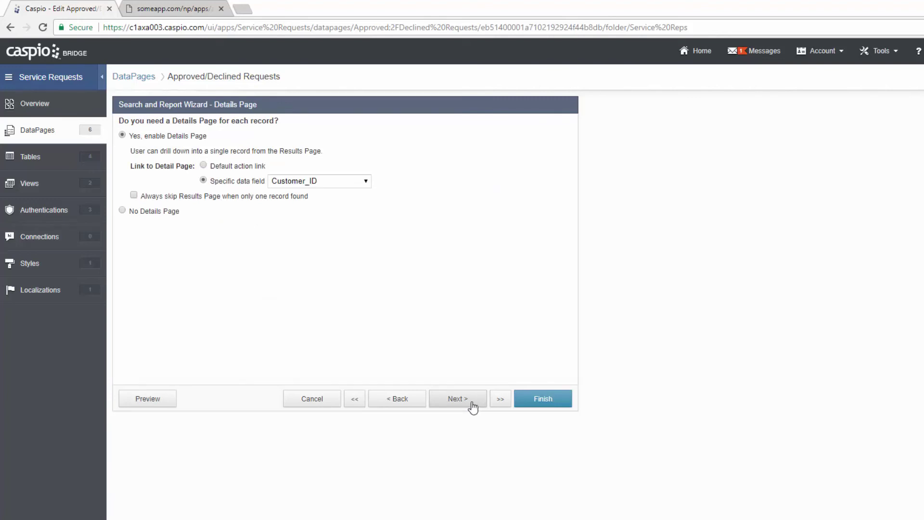
pyautogui.click(473, 407)
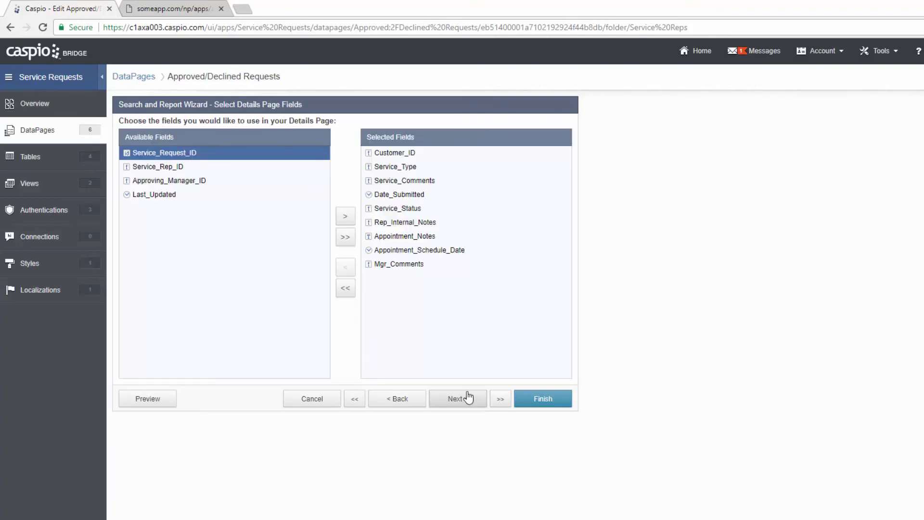
pyautogui.click(177, 168)
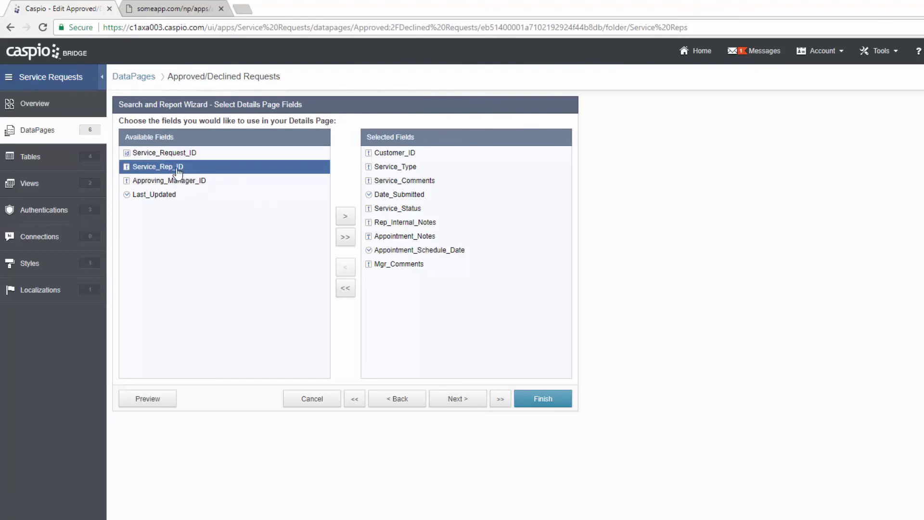
pyautogui.click(345, 218)
pyautogui.click(345, 218)
pyautogui.click(345, 218)
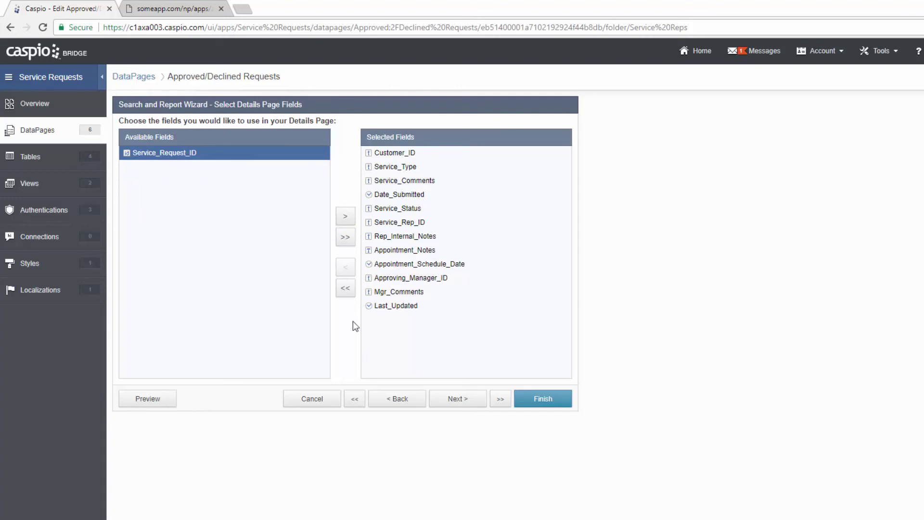
pyautogui.click(463, 403)
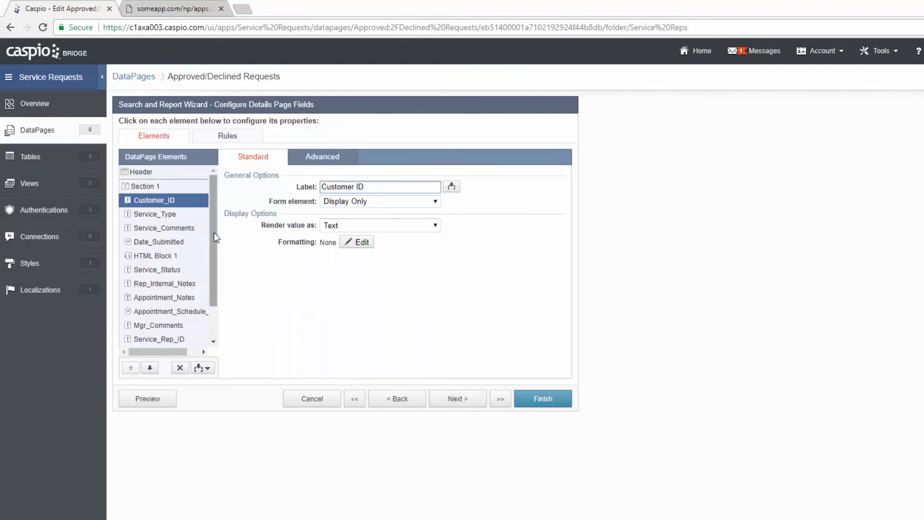
# - Add an HTML Block reading 'Service Request Info' formatted as Heading 2 on the details page
pyautogui.moveTo(214, 233); pyautogui.dragTo(214, 264)
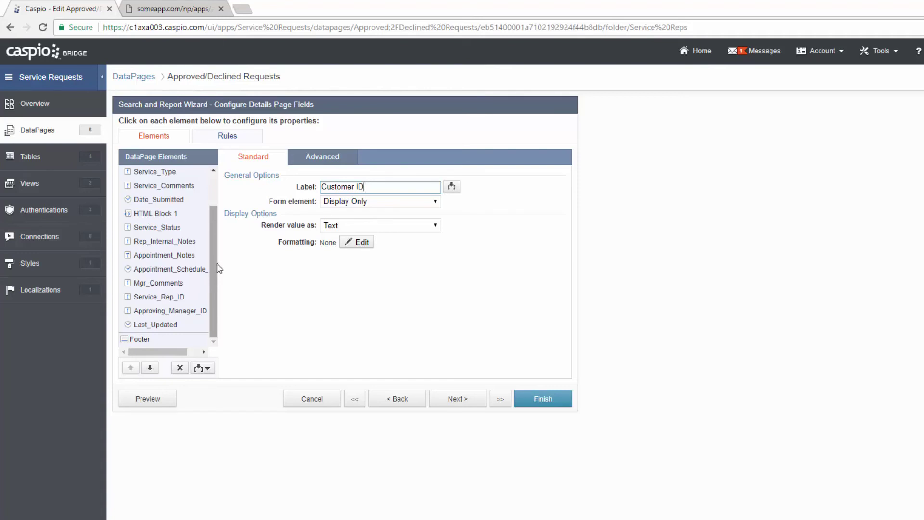
pyautogui.scroll(1, 215, 263)
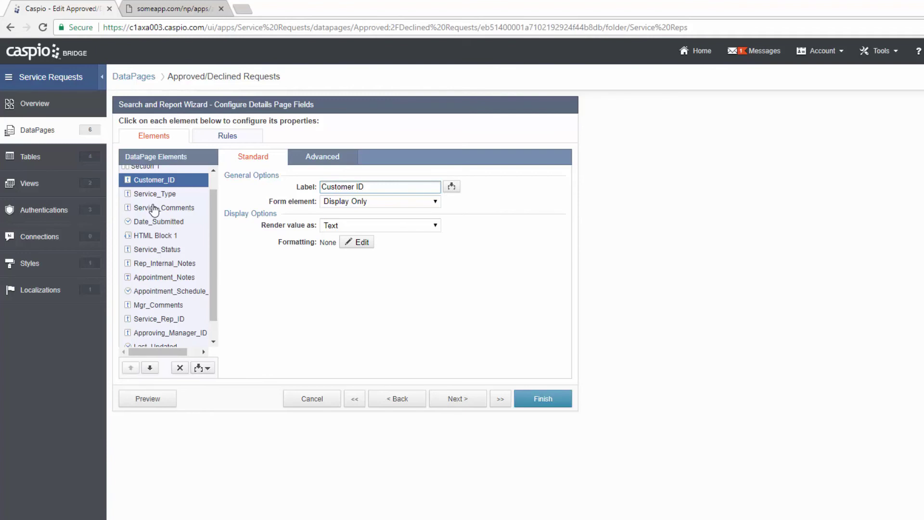
pyautogui.click(201, 368)
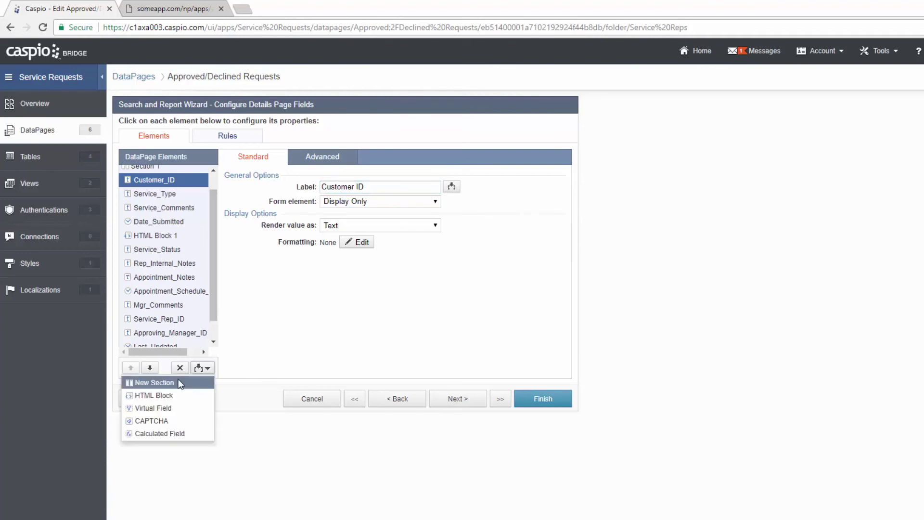
pyautogui.click(174, 395)
pyautogui.click(336, 233)
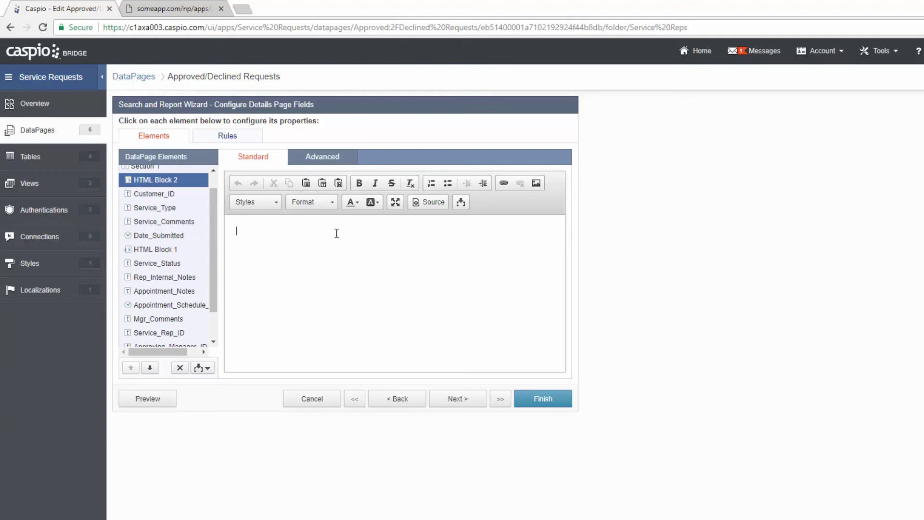
pyautogui.write('Service Request Info')
pyautogui.tripleClick(337, 233)
pyautogui.click(309, 201)
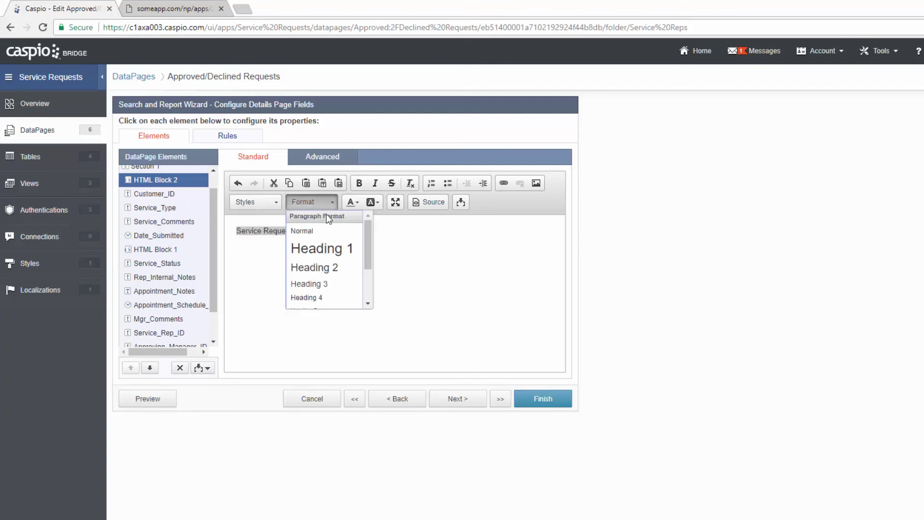
pyautogui.click(323, 268)
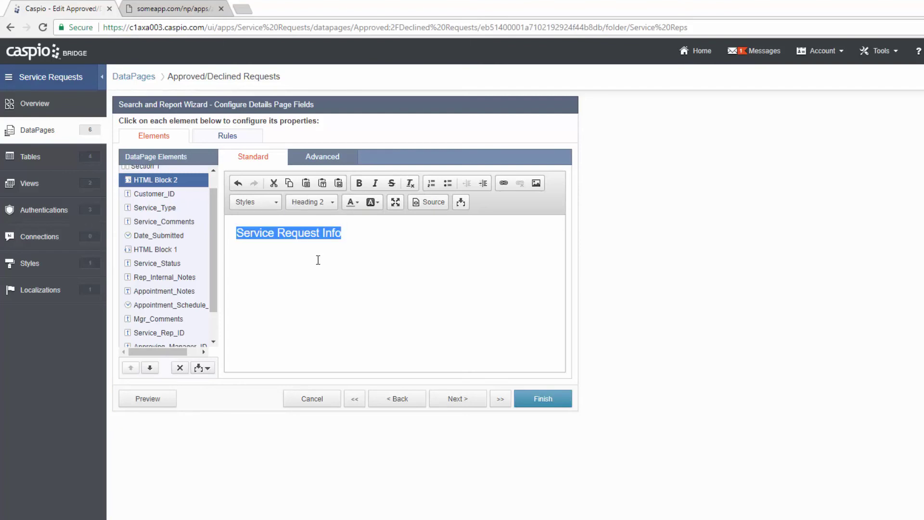
pyautogui.click(174, 253)
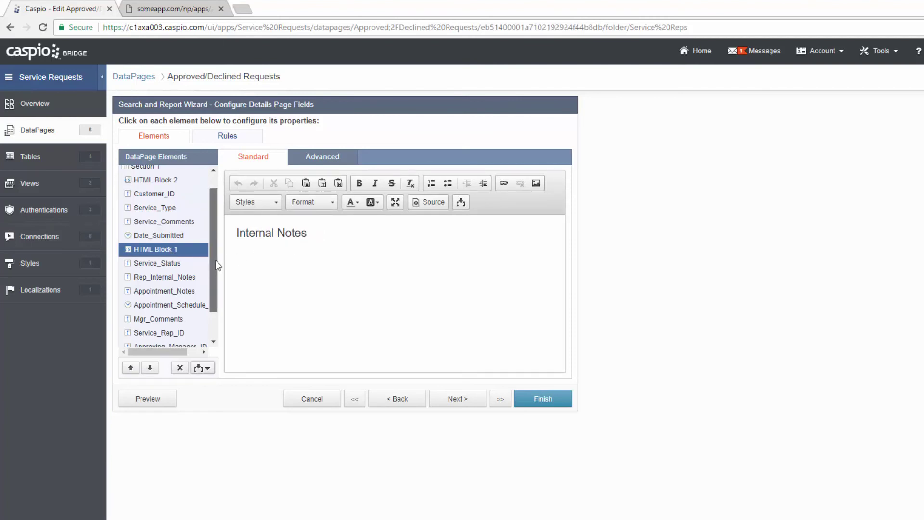
# - Move Rep_Internal_Notes, Appointment_Notes and Appointment Schedule Date above Service_Status, and Service_Rep_ID below HTML Block 1
pyautogui.scroll(-1, 216, 277)
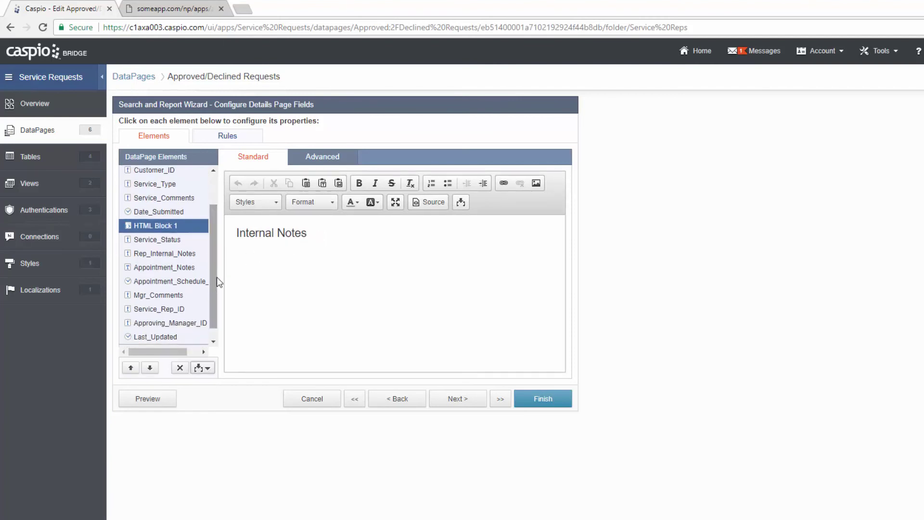
pyautogui.click(173, 255)
pyautogui.click(131, 367)
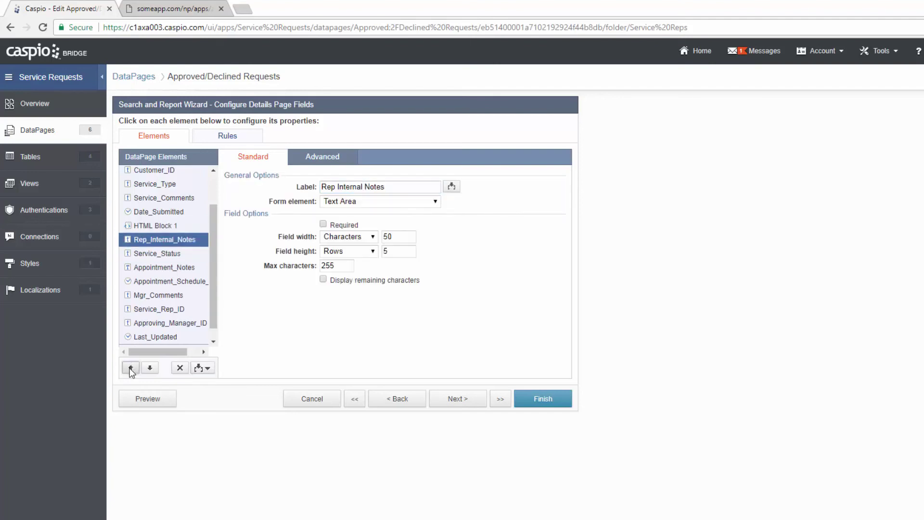
pyautogui.click(160, 269)
pyautogui.click(131, 368)
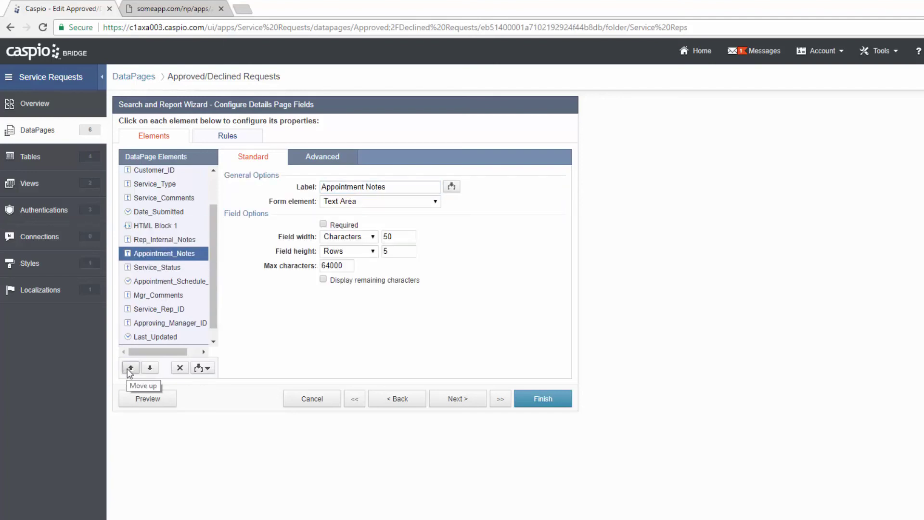
pyautogui.click(164, 284)
pyautogui.click(130, 367)
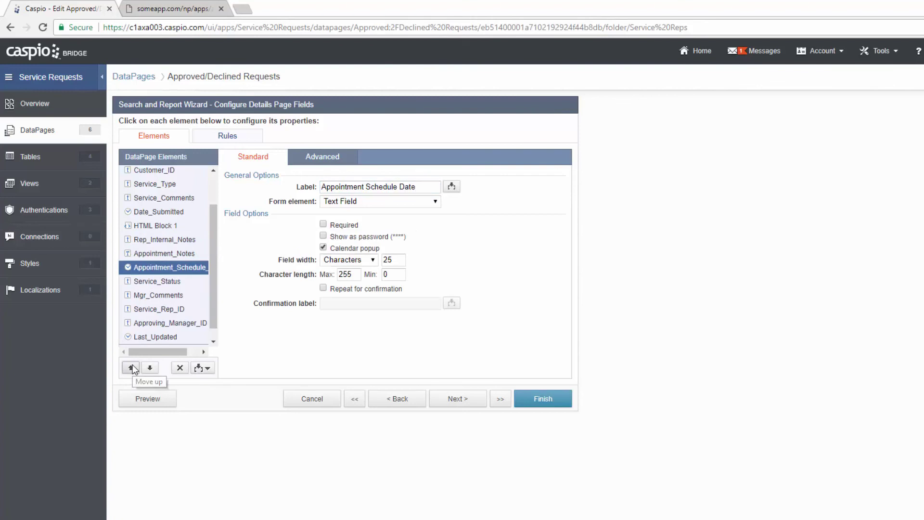
pyautogui.click(162, 309)
pyautogui.click(130, 367)
pyautogui.click(130, 368)
pyautogui.click(131, 368)
pyautogui.click(131, 368)
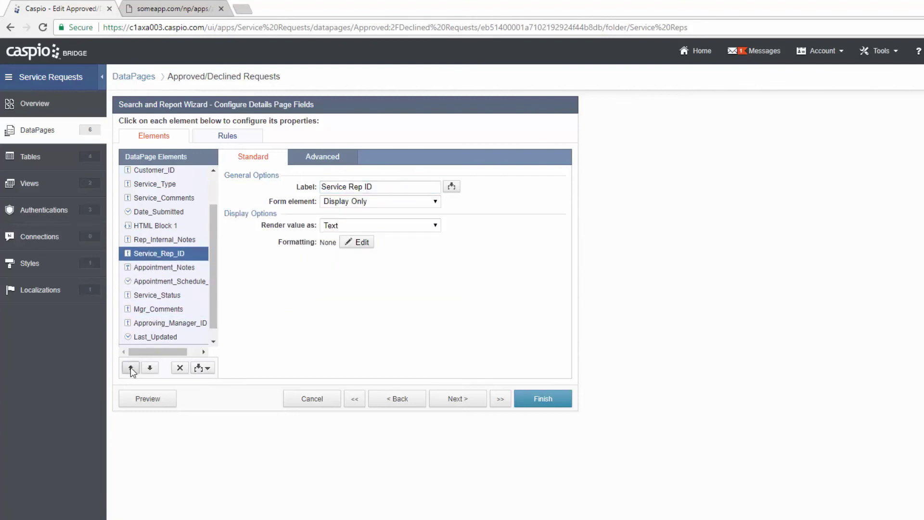
pyautogui.click(131, 367)
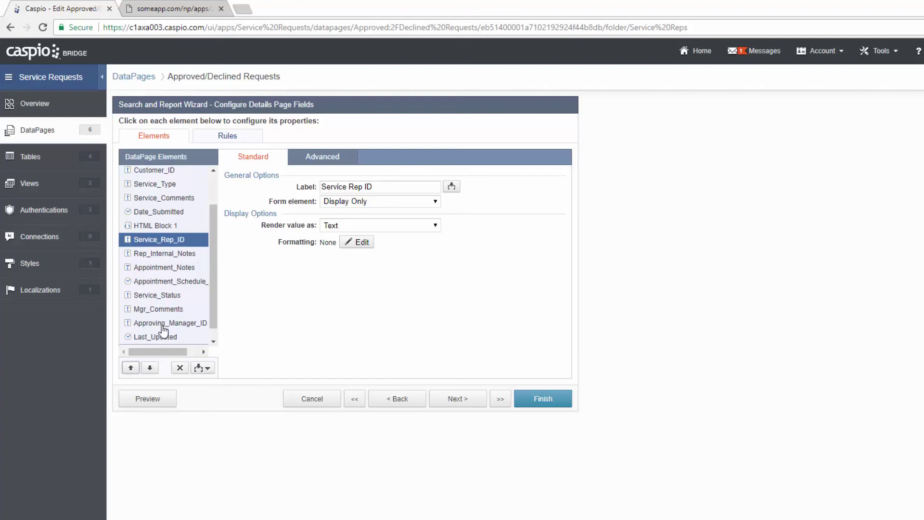
# - Insert a 'Manager Notes' HTML Block as Heading 2 above Service_Status
pyautogui.click(163, 298)
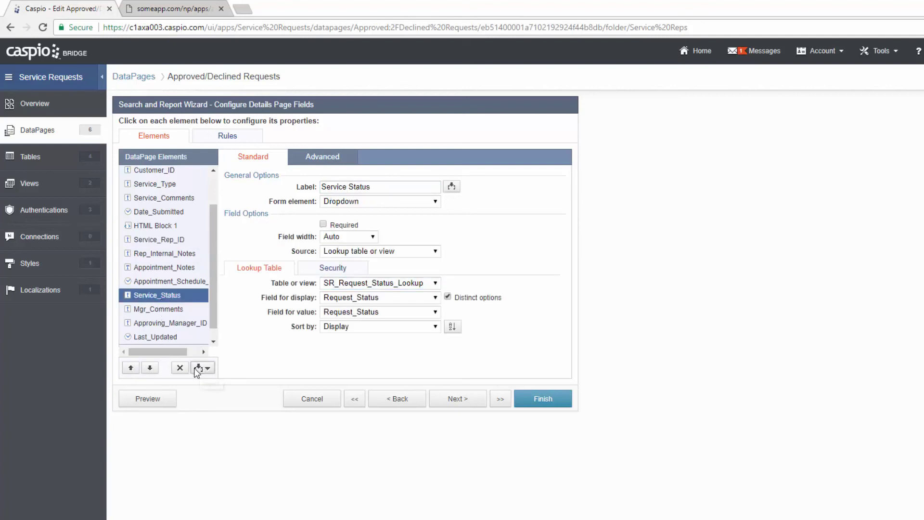
pyautogui.click(201, 368)
pyautogui.click(170, 398)
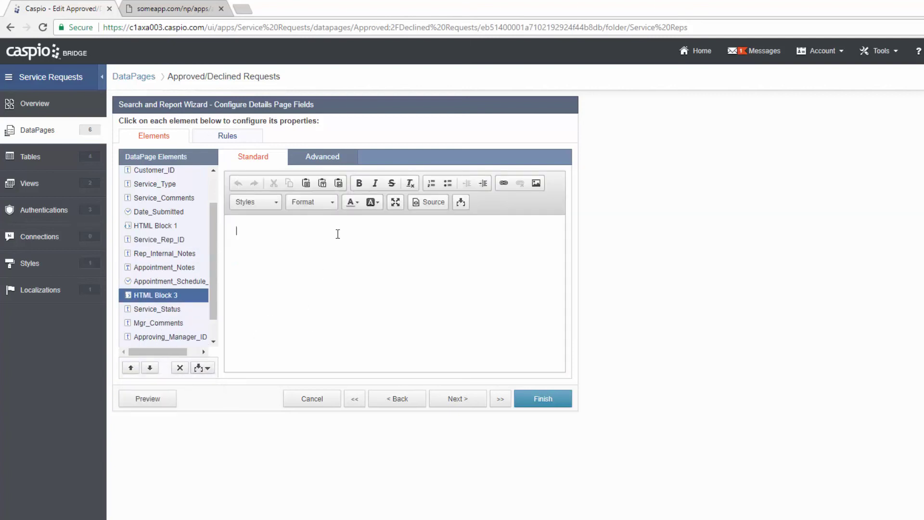
pyautogui.write('Manager Notes')
pyautogui.hotkey('ctrl', 'a')
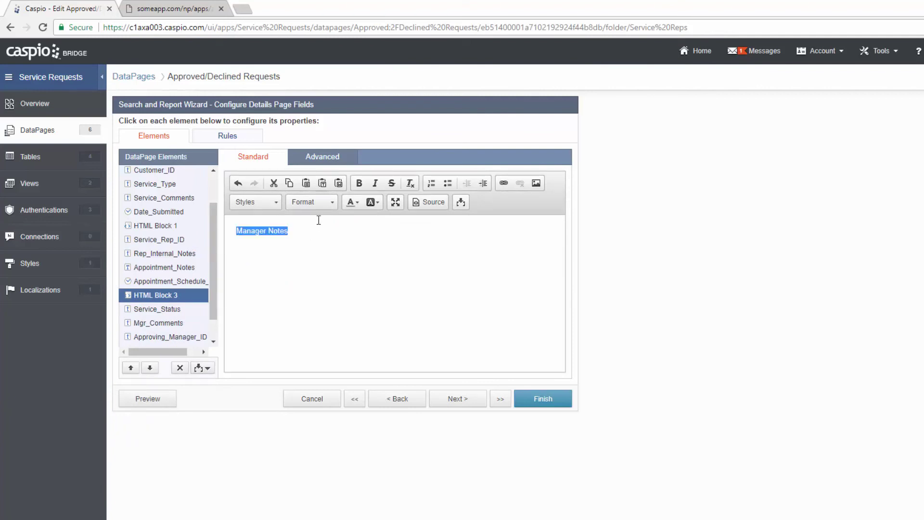
pyautogui.click(317, 204)
pyautogui.click(313, 267)
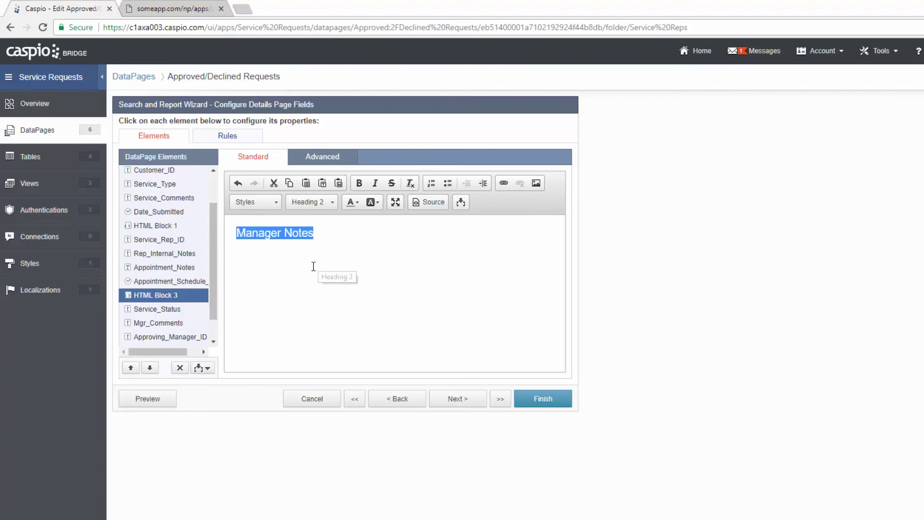
pyautogui.click(306, 259)
# - Review the Service_Status, Mgr_Comments and Approving_Manager_ID settings, then preview the DataPage
pyautogui.scroll(-1, 214, 285)
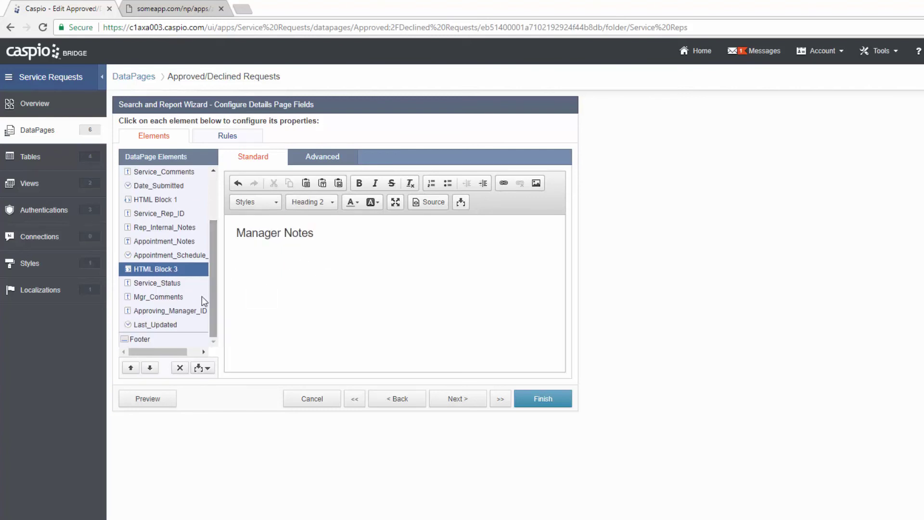
pyautogui.click(172, 284)
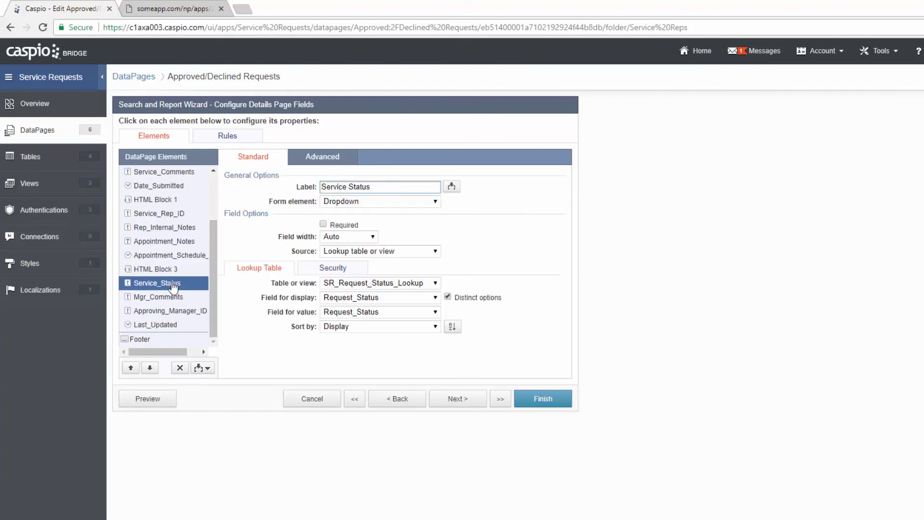
pyautogui.click(173, 299)
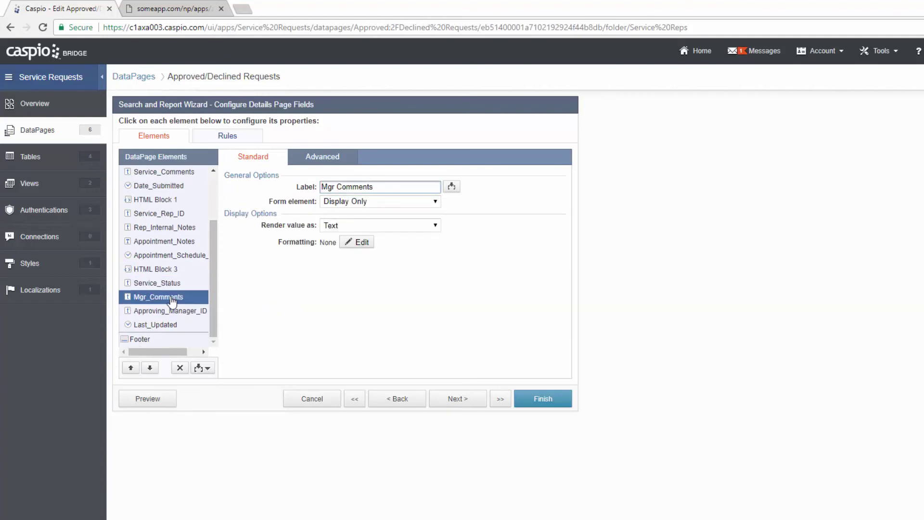
pyautogui.click(167, 313)
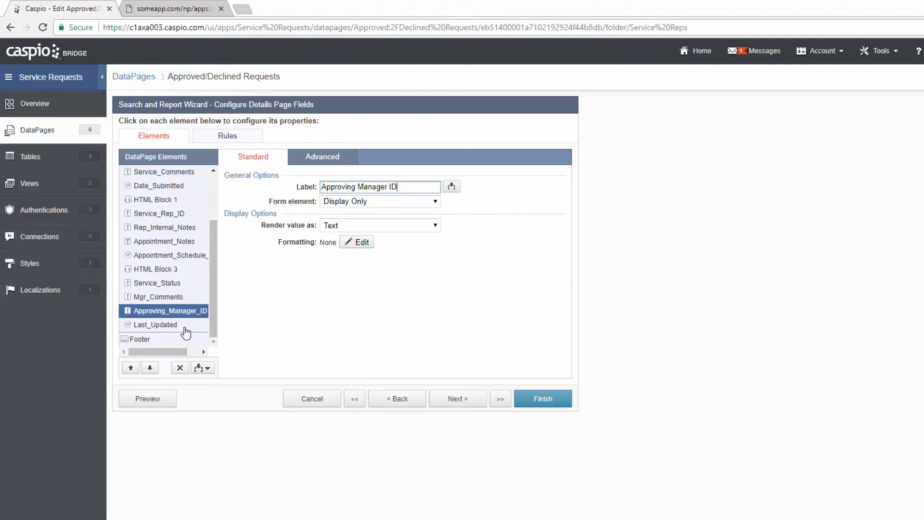
pyautogui.click(163, 400)
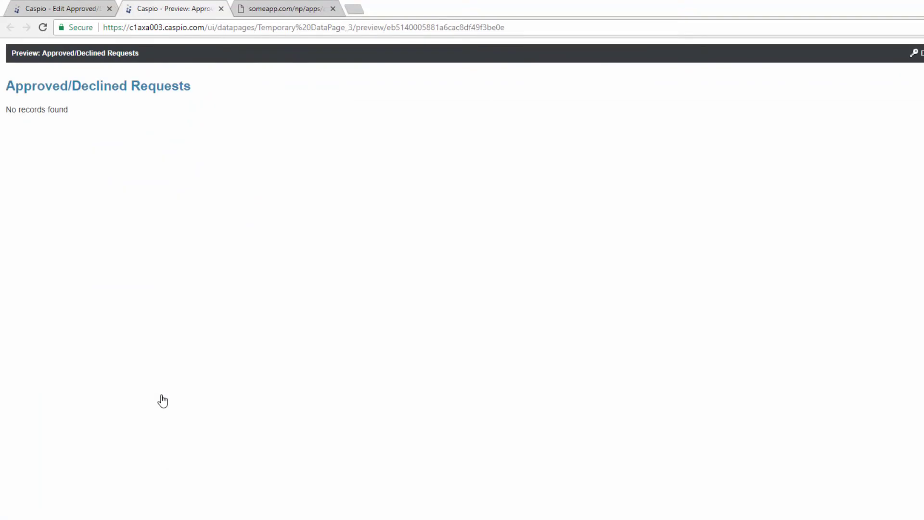
# - Close the preview tab and finish the wizard to save Approved/Declined Requests
pyautogui.click(221, 9)
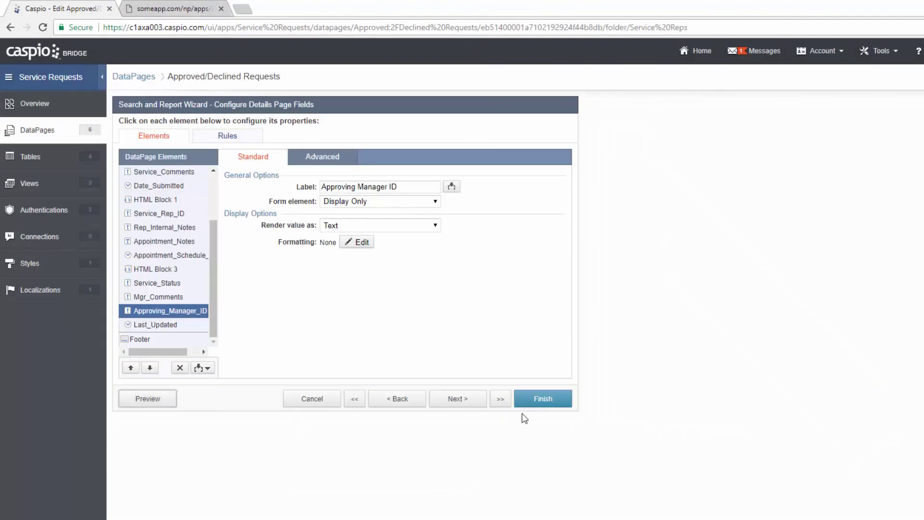
pyautogui.click(533, 399)
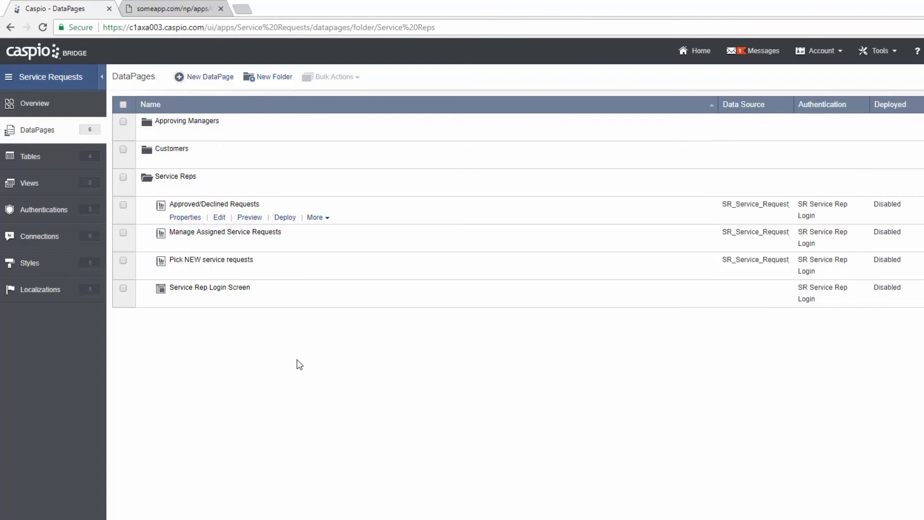
# - Log out of the service rep account in the deployed app
pyautogui.click(194, 10)
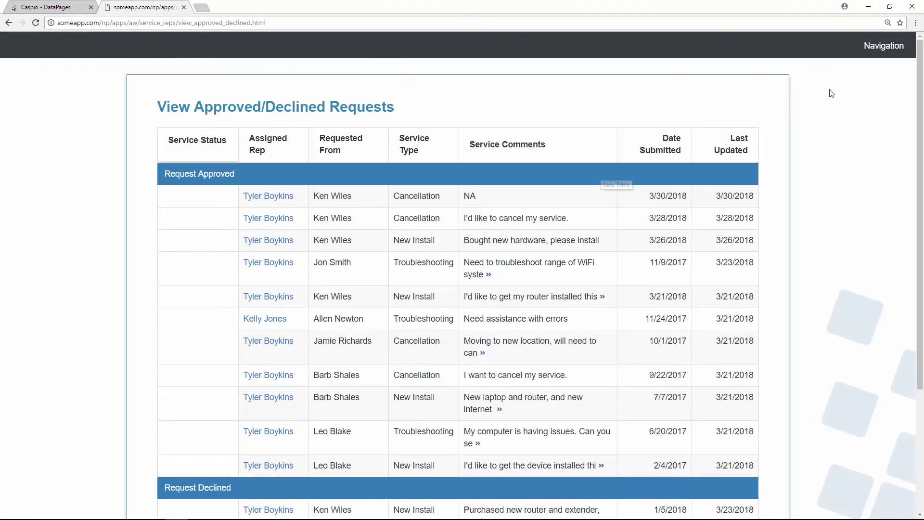
pyautogui.click(871, 54)
pyautogui.click(810, 144)
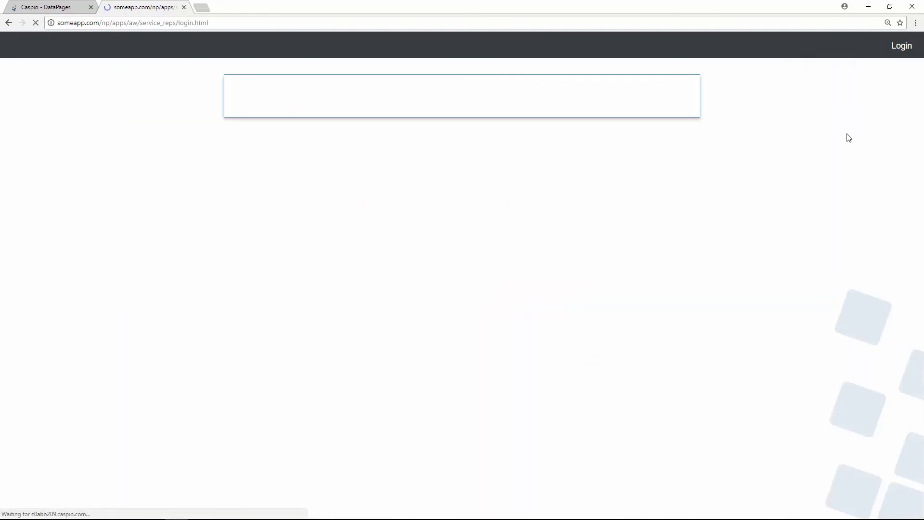
# - Sign in on the Approving Manager login page with the demo manager's email, then return to Caspio
pyautogui.moveTo(900, 60)
pyautogui.click(864, 119)
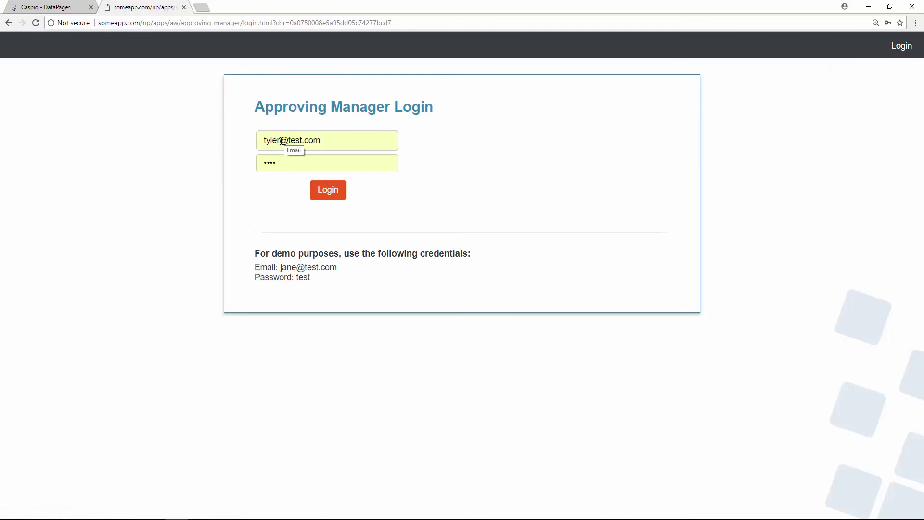
pyautogui.doubleClick(278, 140)
pyautogui.write('jane')
pyautogui.press('Return')
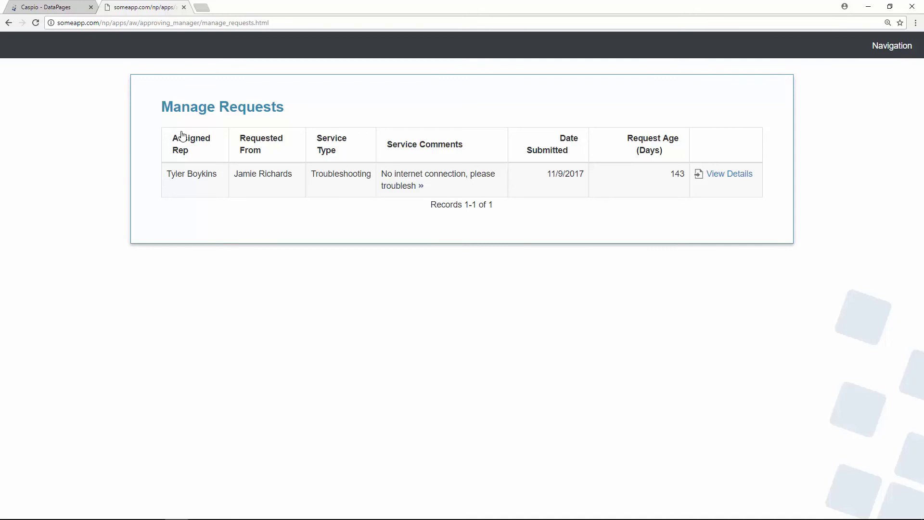
pyautogui.click(54, 11)
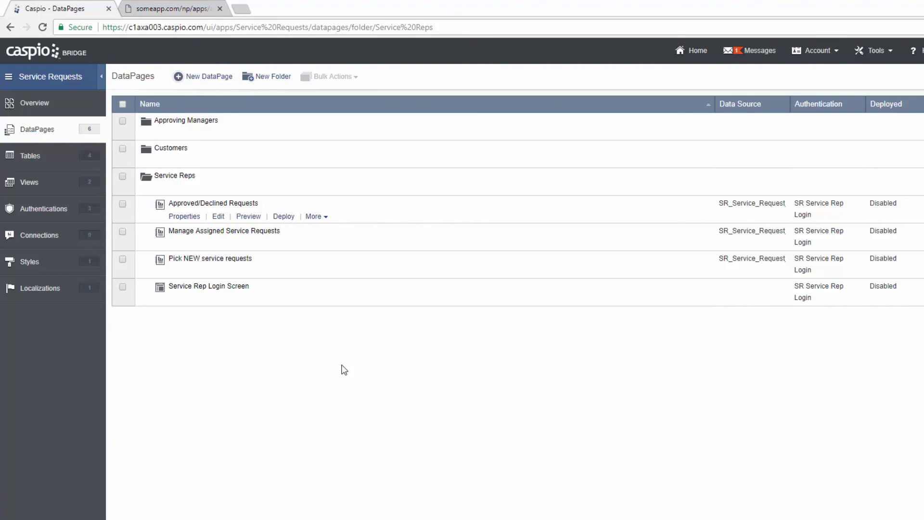
# - Duplicate Approved/Declined Requests as a new DataPage named 'Manage Requests'
pyautogui.click(322, 218)
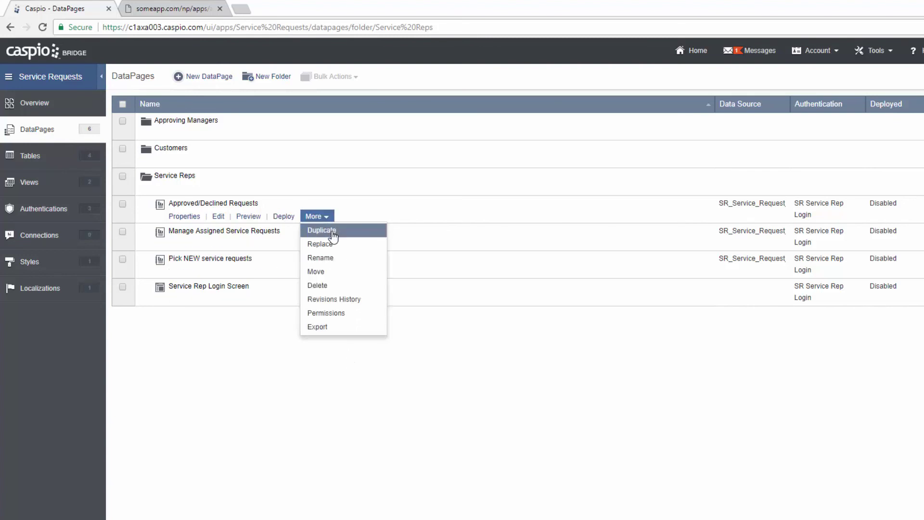
pyautogui.click(332, 234)
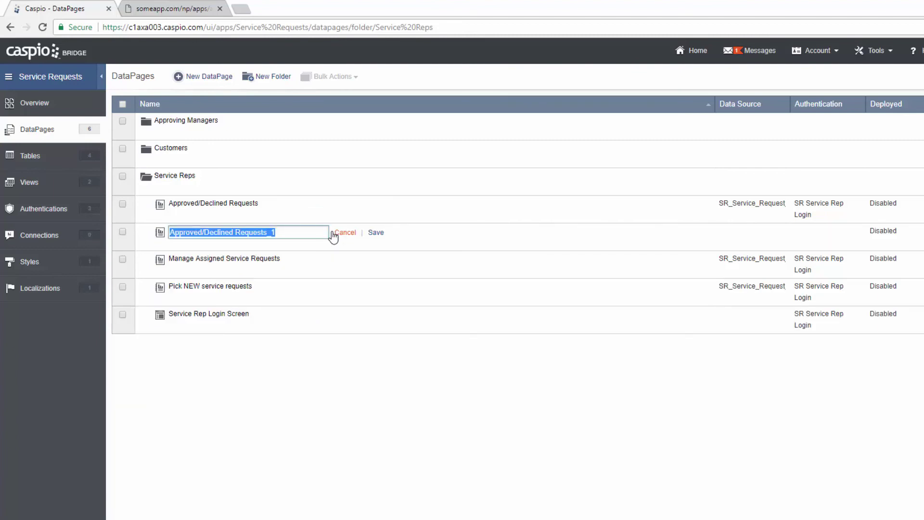
pyautogui.write('Manage Requests')
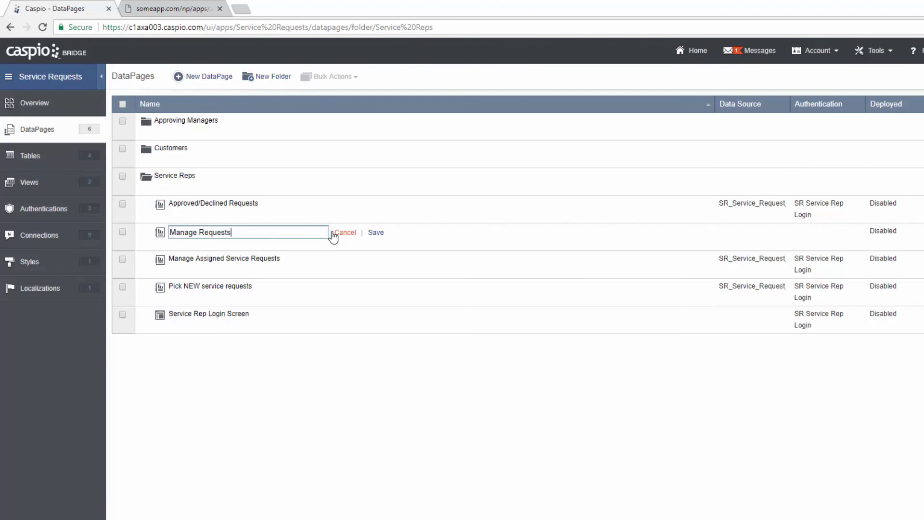
pyautogui.click(376, 233)
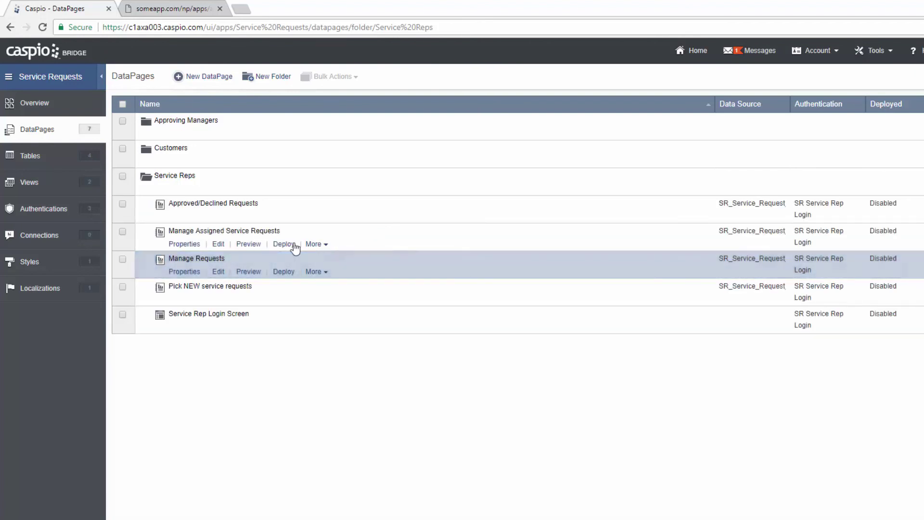
# - Move Manage Requests into the Approving Managers folder and expand that folder
pyautogui.moveTo(203, 133)
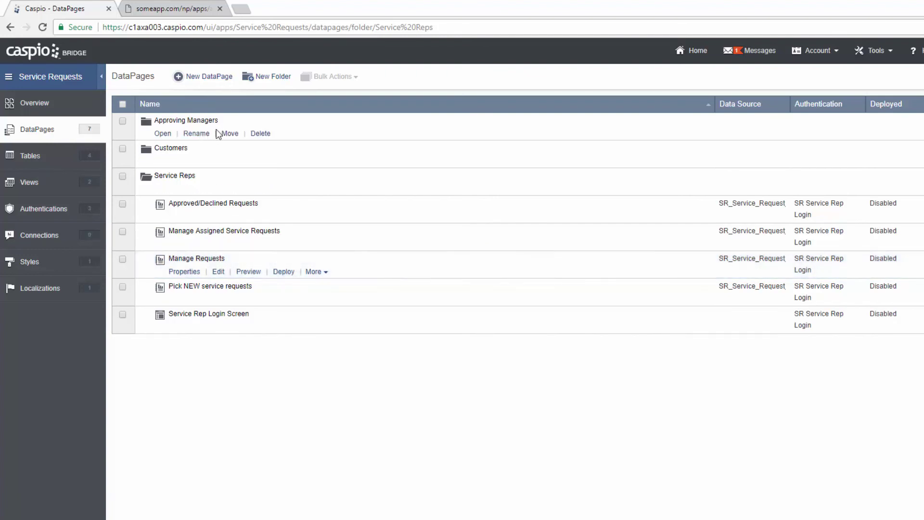
pyautogui.click(315, 272)
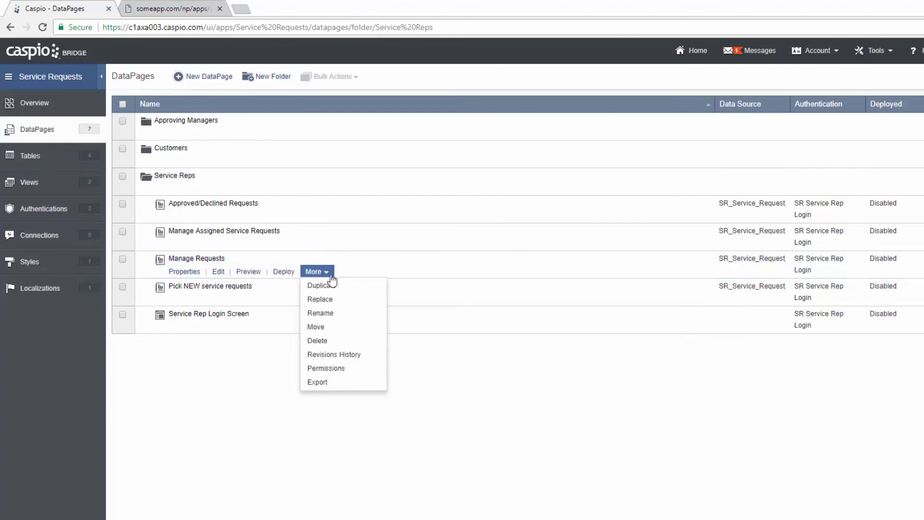
pyautogui.click(318, 327)
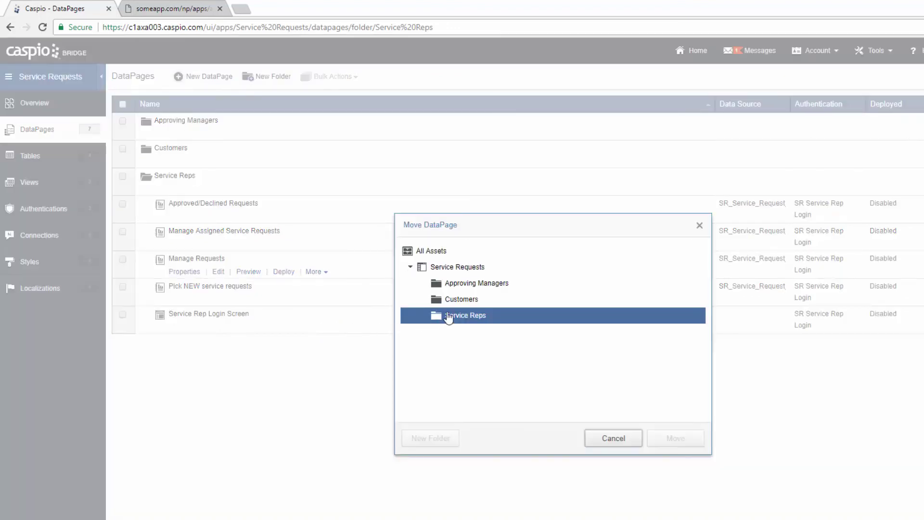
pyautogui.click(469, 286)
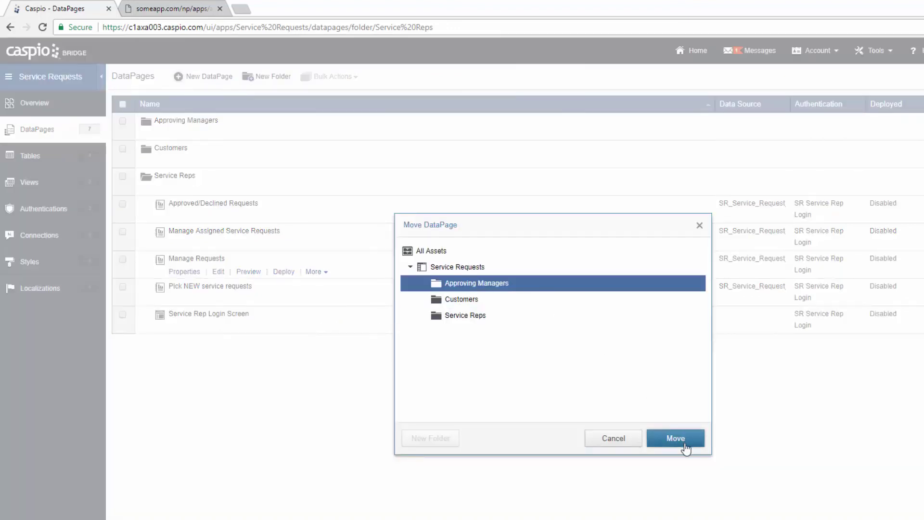
pyautogui.click(684, 444)
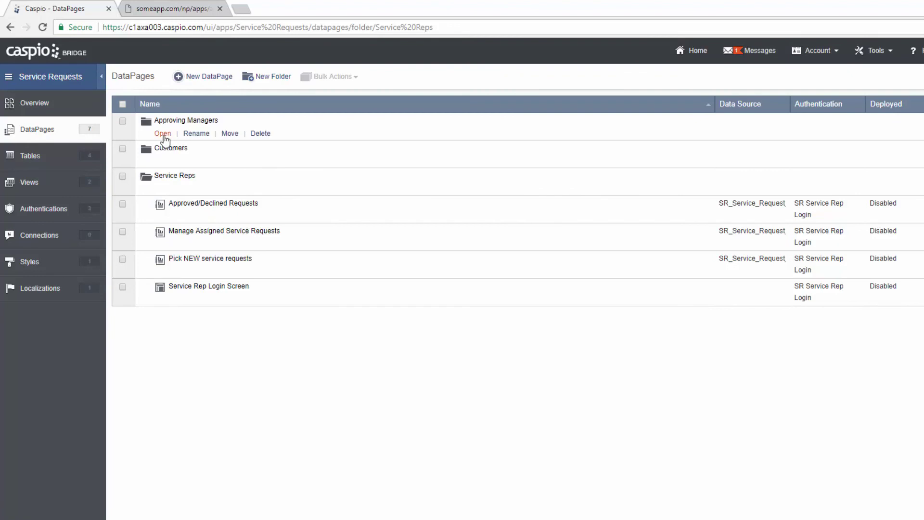
pyautogui.click(164, 137)
pyautogui.moveTo(193, 163)
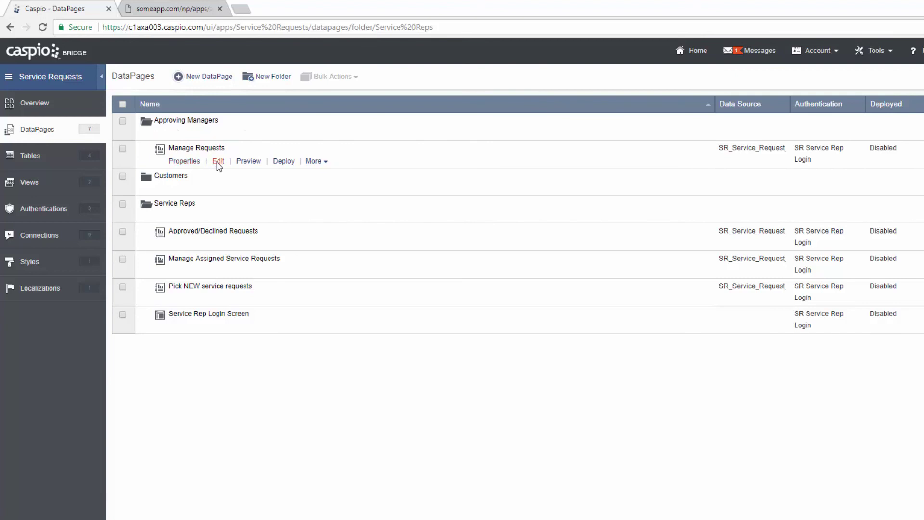
# - Set Manage Requests' Require Authentication to SR Approving Manager Login
pyautogui.click(218, 161)
pyautogui.click(459, 396)
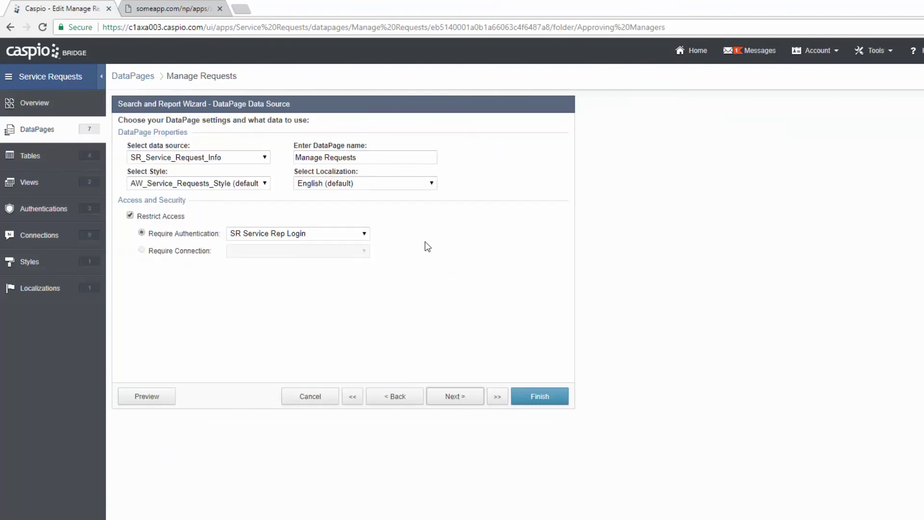
pyautogui.click(360, 234)
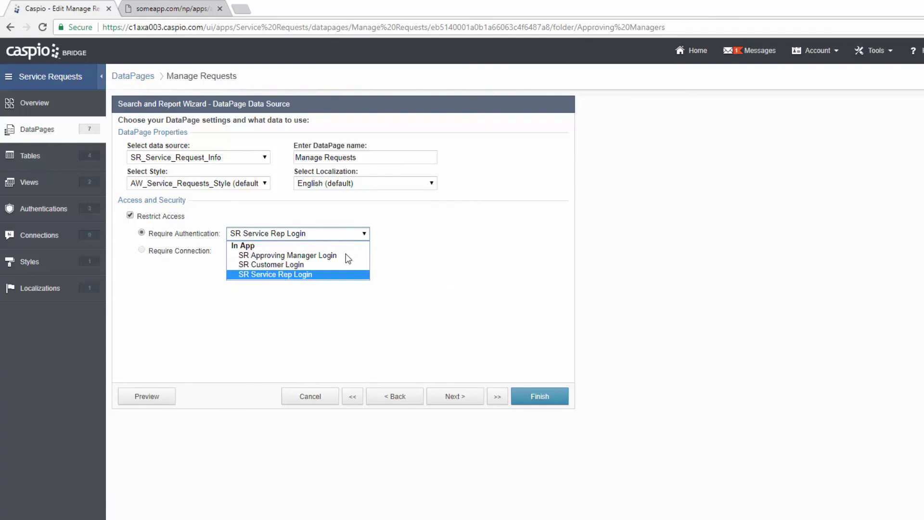
pyautogui.click(348, 255)
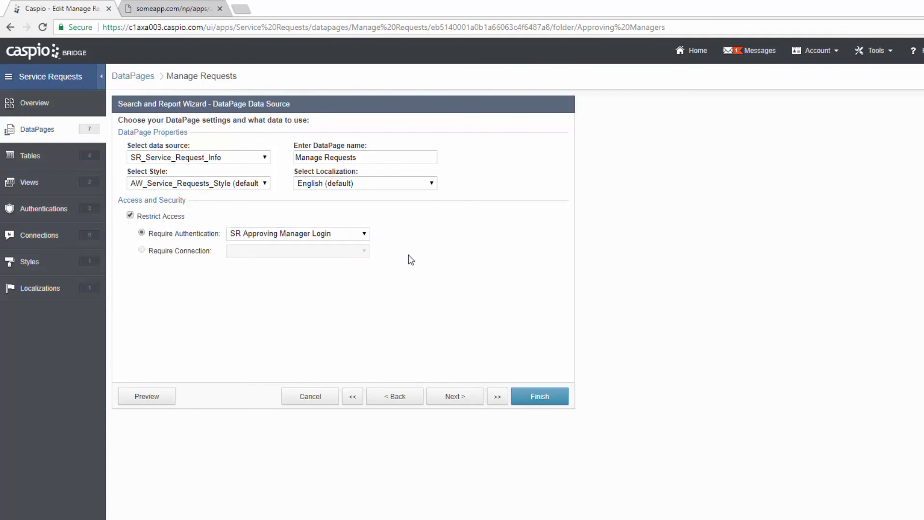
pyautogui.click(465, 399)
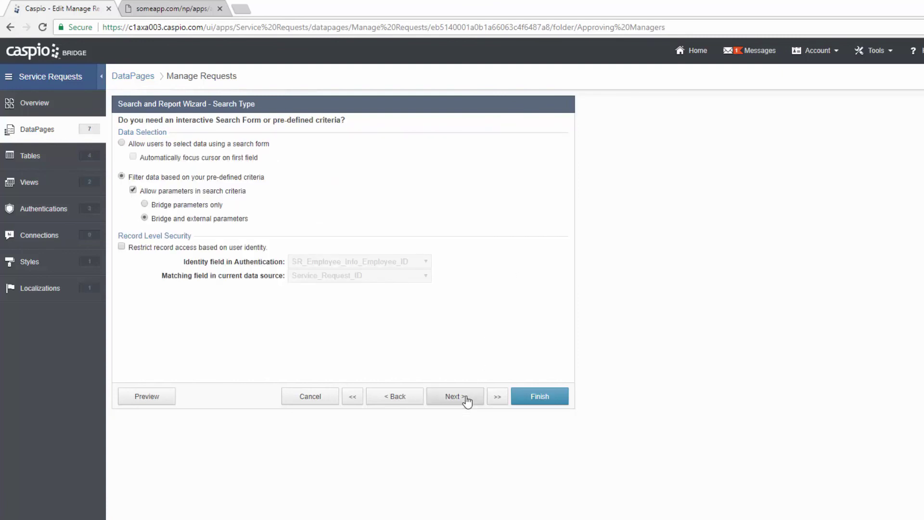
# - Delete the two extra filter criteria and set the Service_Status value to 'Submitted for Approval'
pyautogui.click(465, 399)
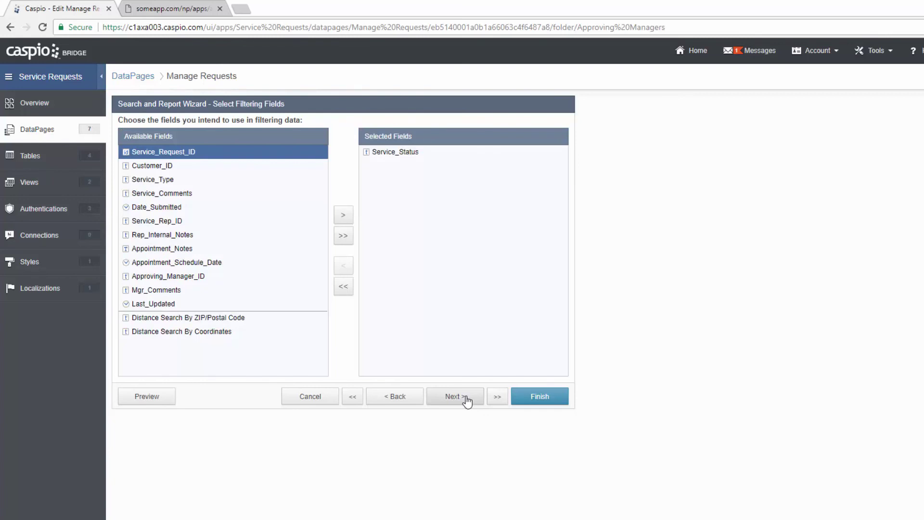
pyautogui.click(466, 399)
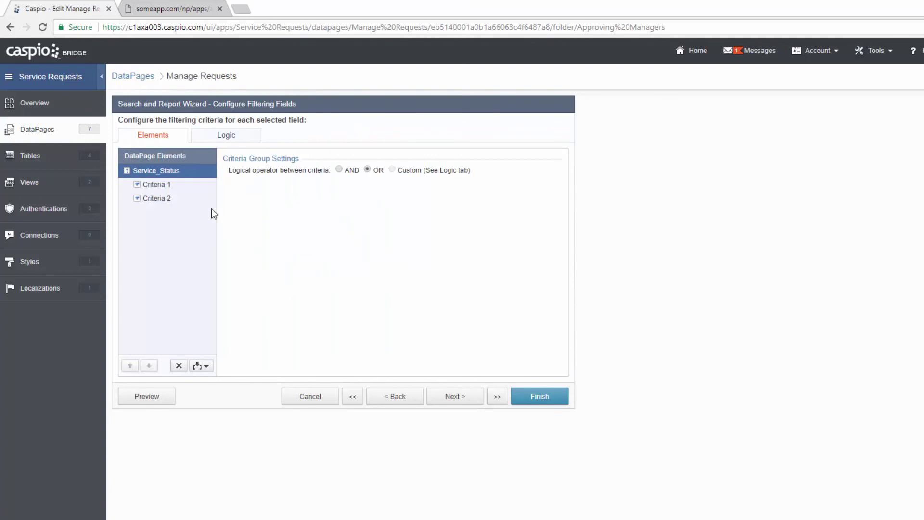
pyautogui.click(173, 185)
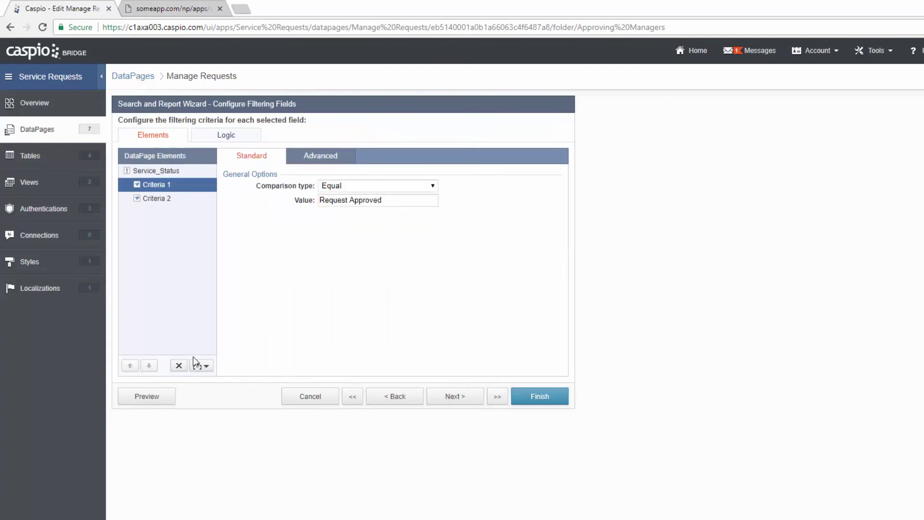
pyautogui.click(179, 365)
pyautogui.click(673, 295)
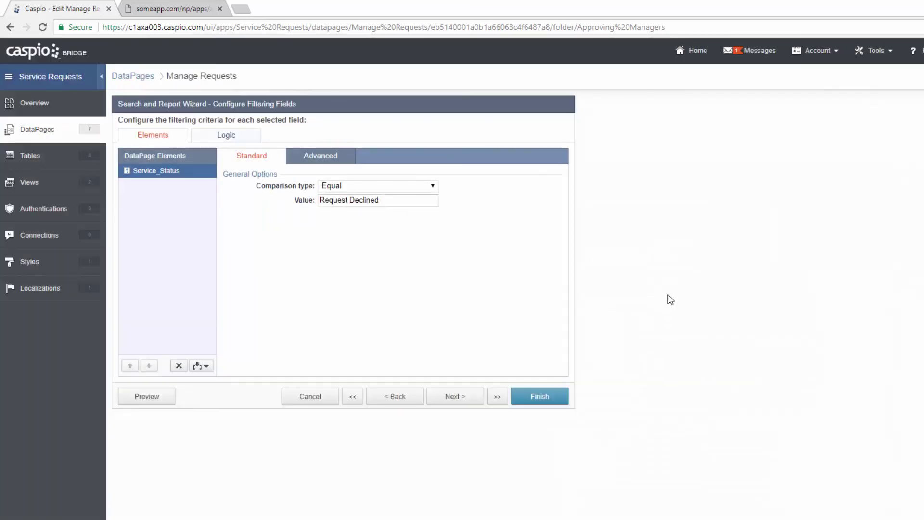
pyautogui.moveTo(384, 200); pyautogui.dragTo(288, 203)
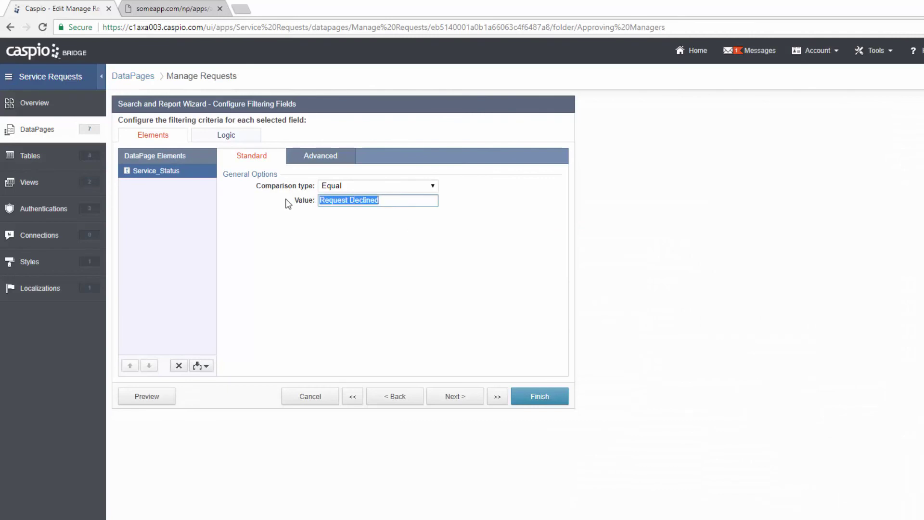
pyautogui.write('Subm')
pyautogui.write('itted for Approval')
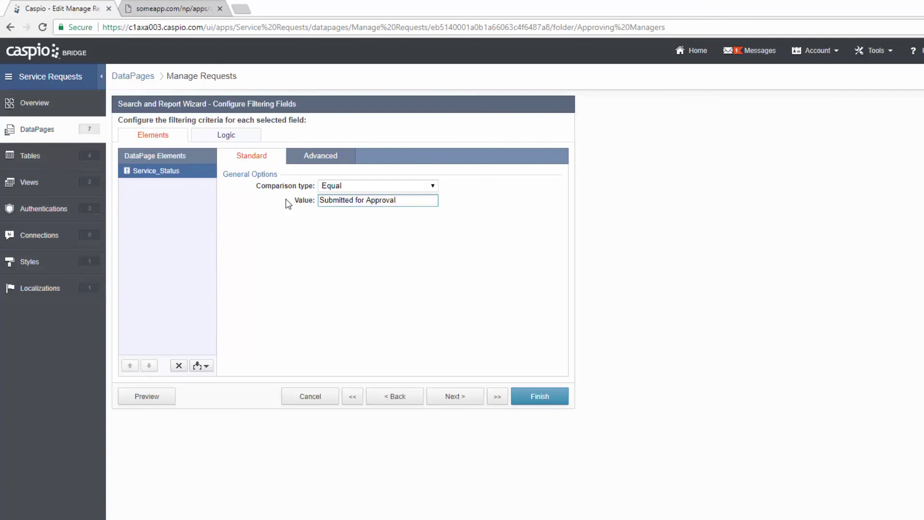
pyautogui.click(449, 397)
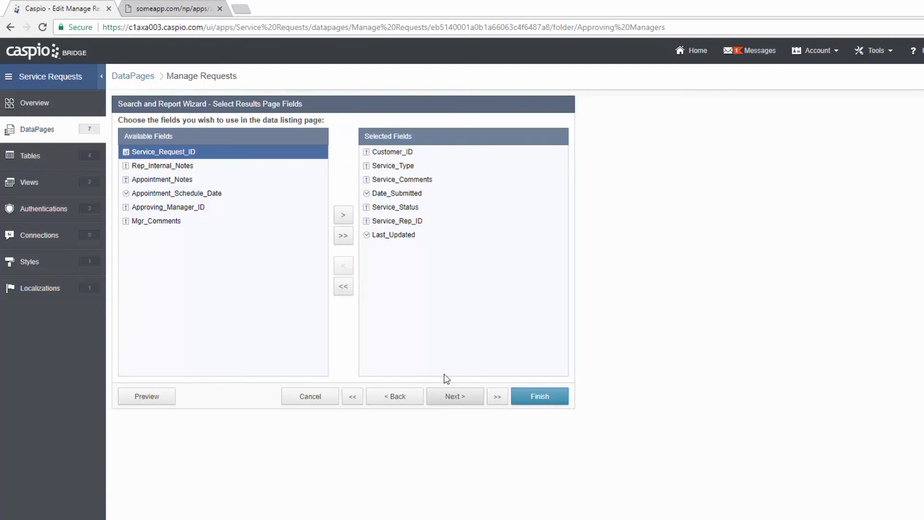
# - Remove Last_Updated from the results fields and uncheck data grouping by Service_Status
pyautogui.click(388, 236)
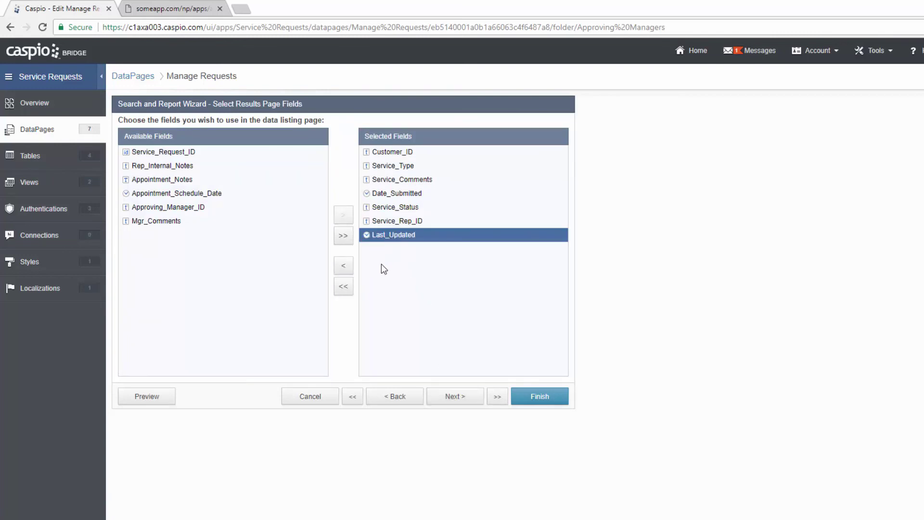
pyautogui.click(343, 267)
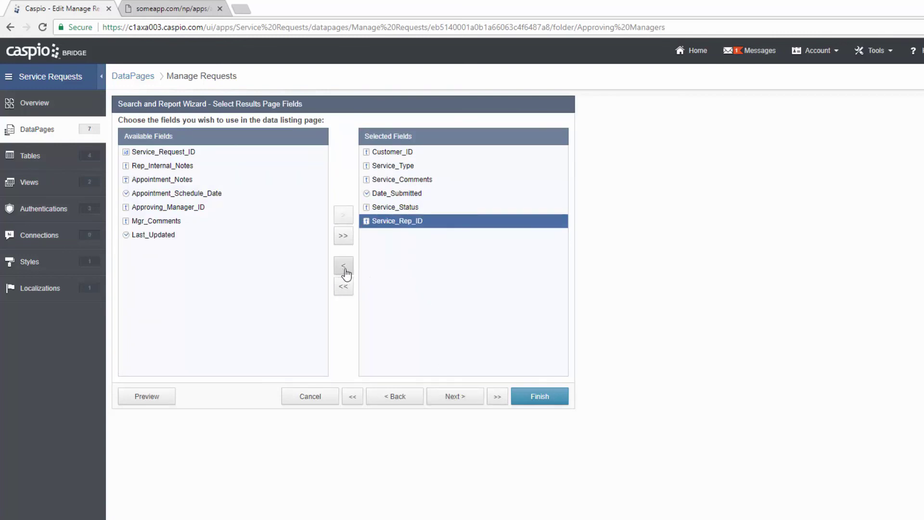
pyautogui.click(465, 400)
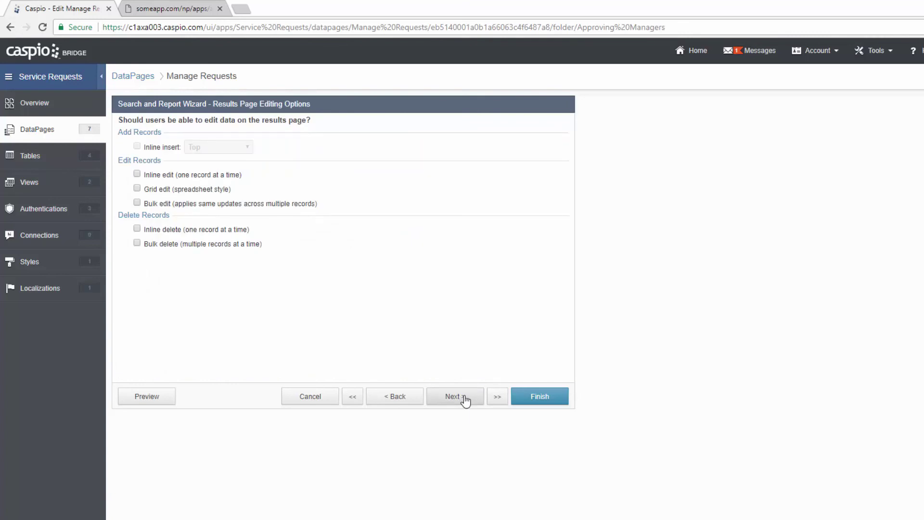
pyautogui.click(465, 401)
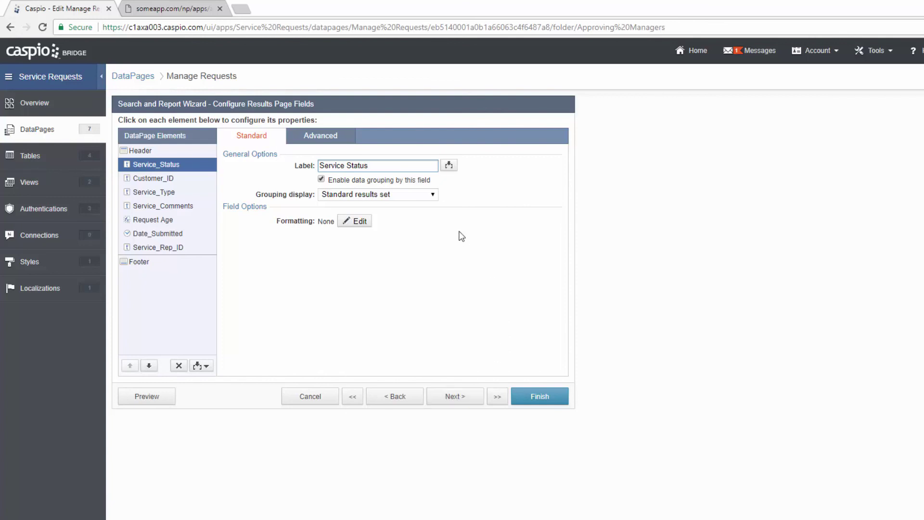
pyautogui.click(321, 179)
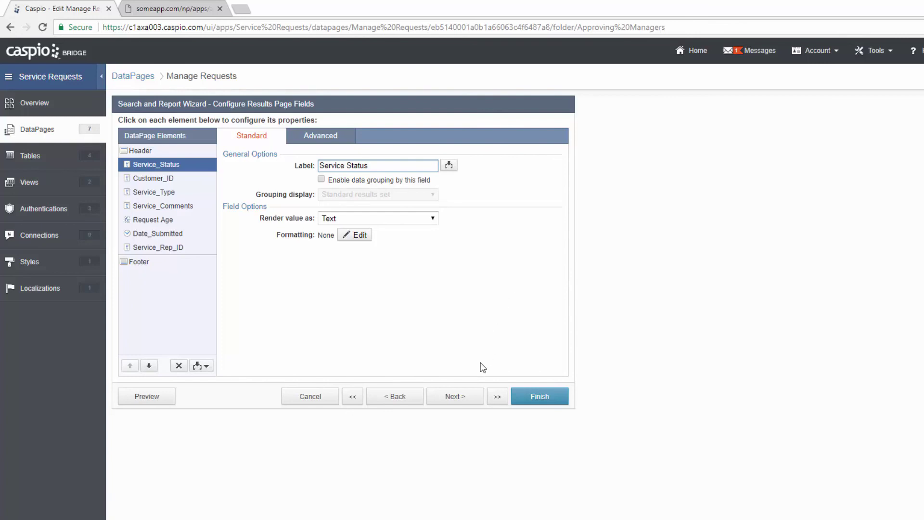
pyautogui.click(458, 403)
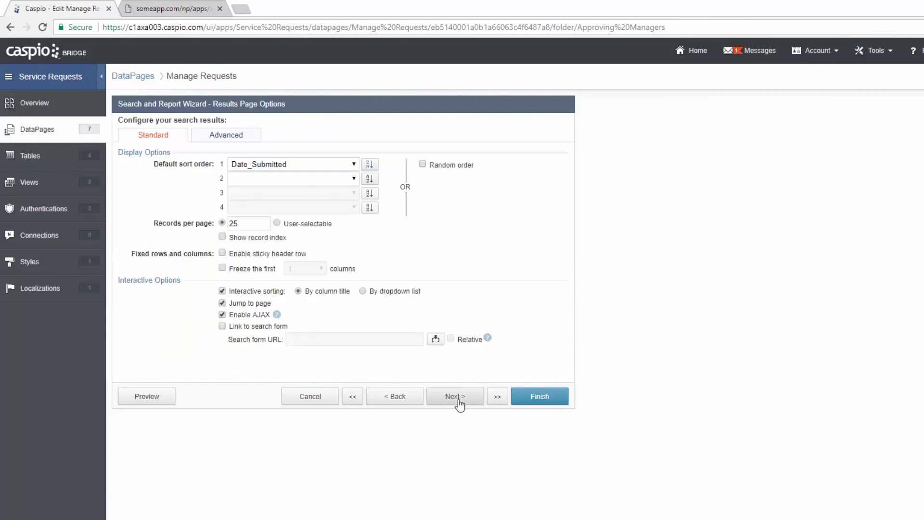
# - Advance to the details page fields and check Service_Status's lookup limited by SR_Employee_Info_Role matching Role
pyautogui.click(457, 397)
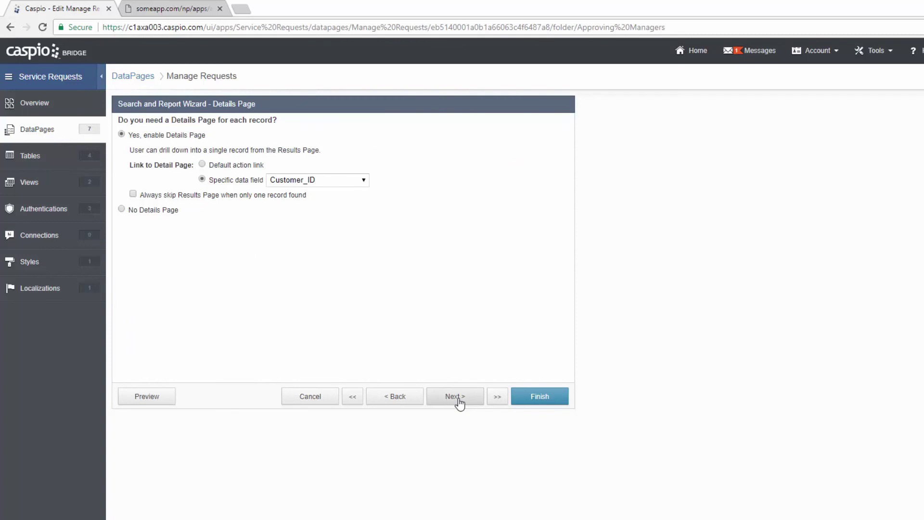
pyautogui.click(460, 402)
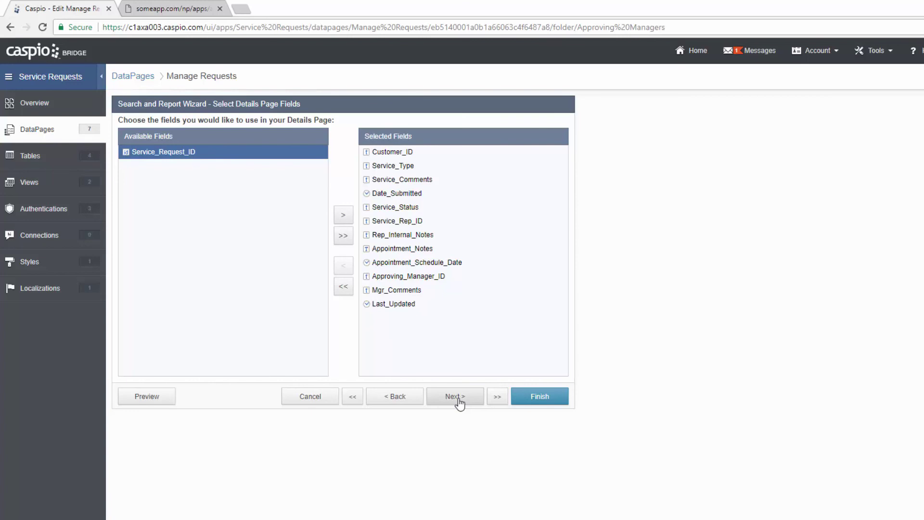
pyautogui.click(460, 403)
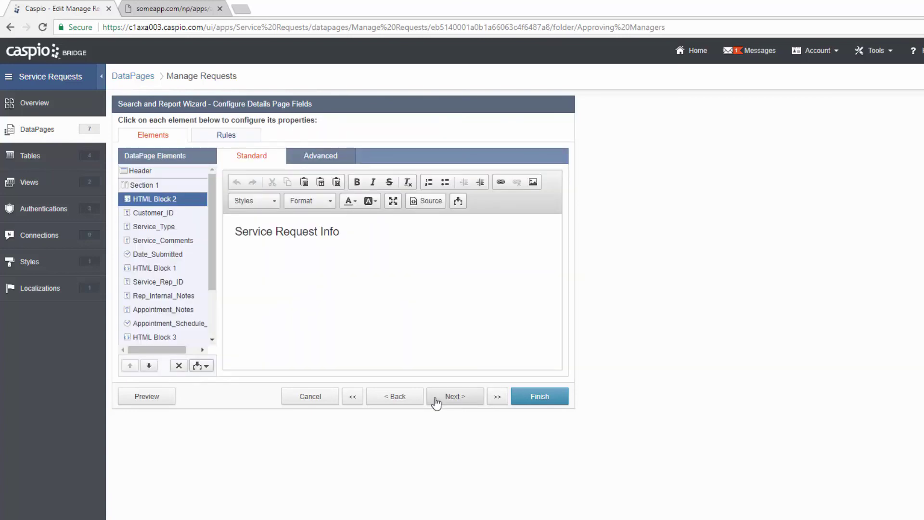
pyautogui.scroll(-1, 215, 236)
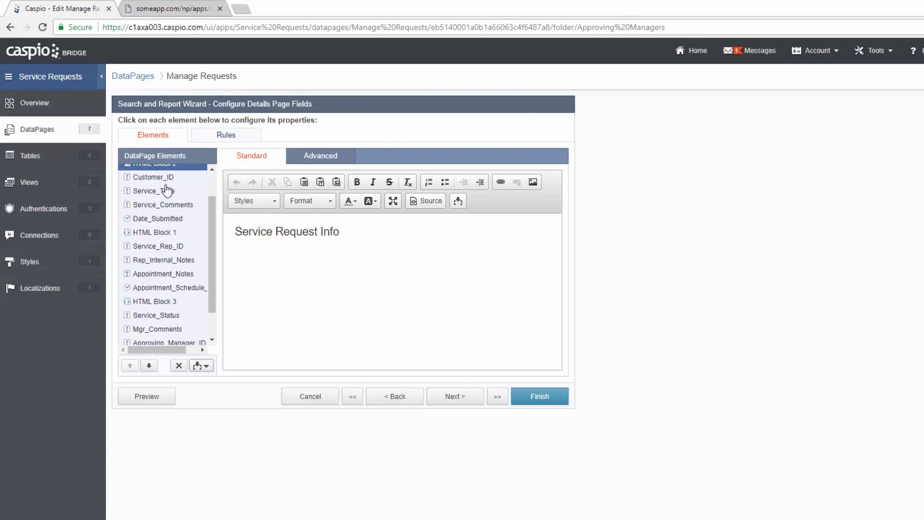
pyautogui.moveTo(214, 284); pyautogui.dragTo(214, 305)
pyautogui.click(178, 283)
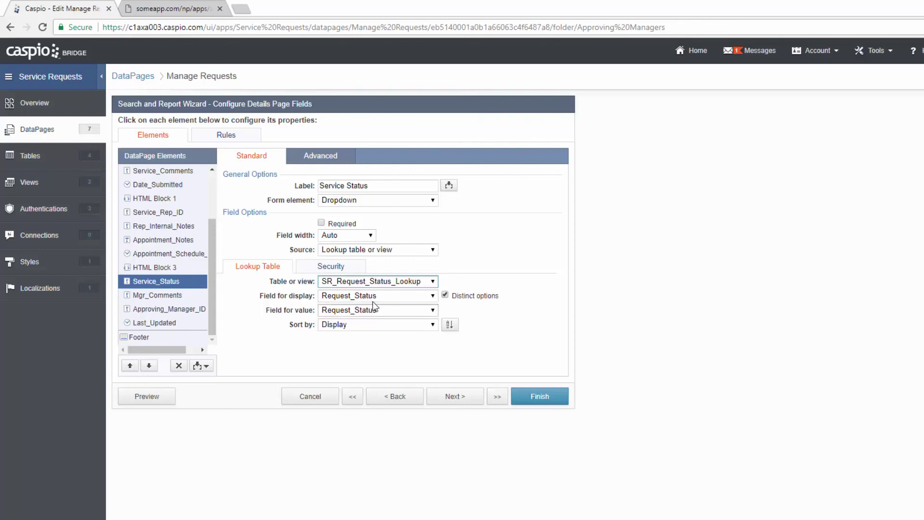
pyautogui.click(351, 270)
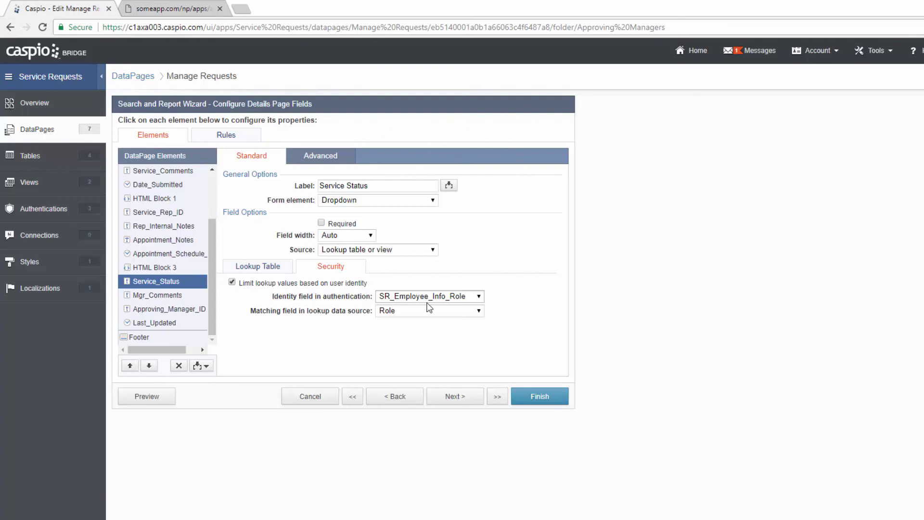
pyautogui.click(187, 296)
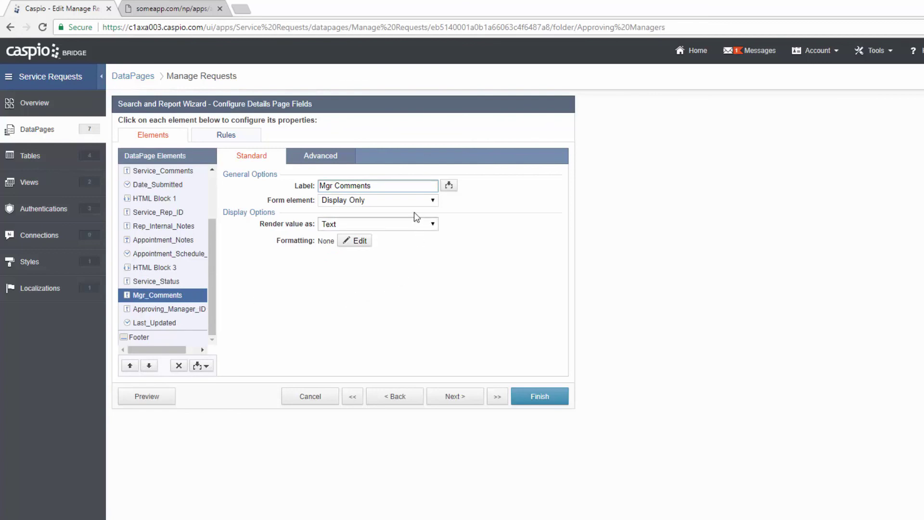
# - Make Mgr_Comments a Text Area and Approving_Manager_ID a Hidden field
pyautogui.click(407, 200)
pyautogui.click(347, 230)
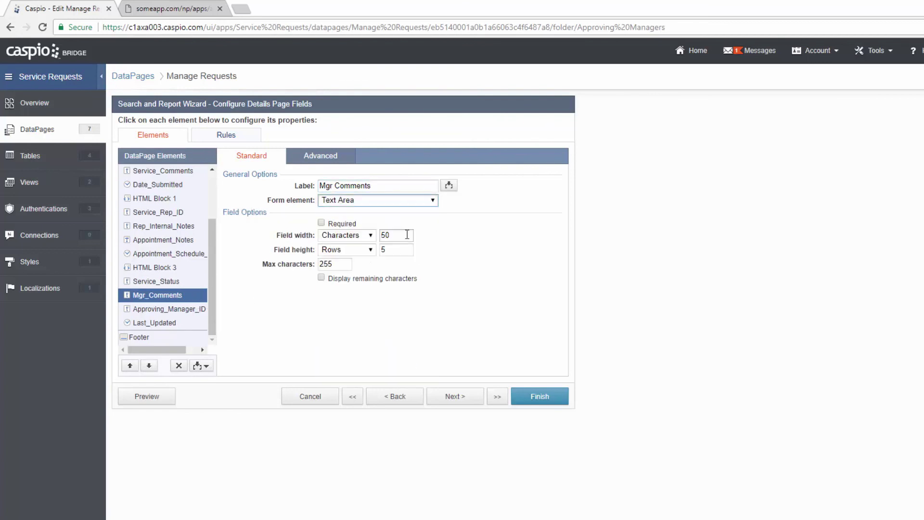
pyautogui.click(179, 310)
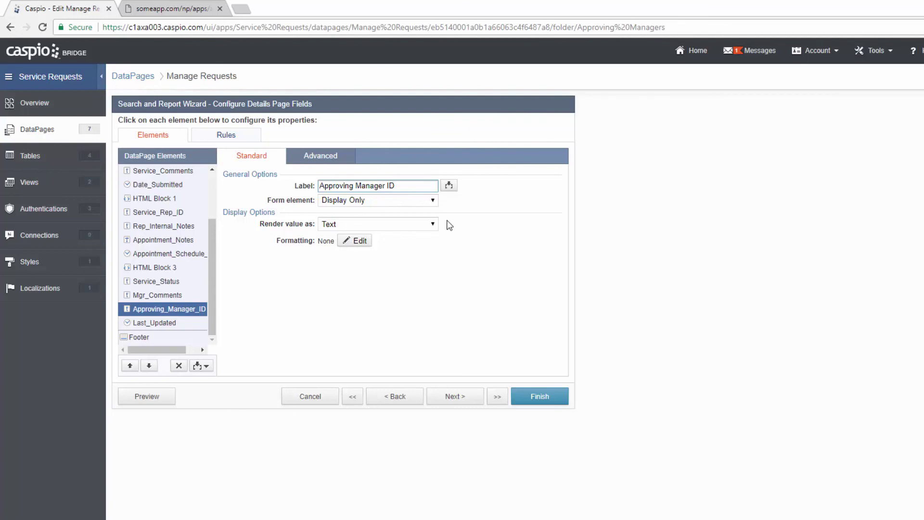
pyautogui.click(420, 202)
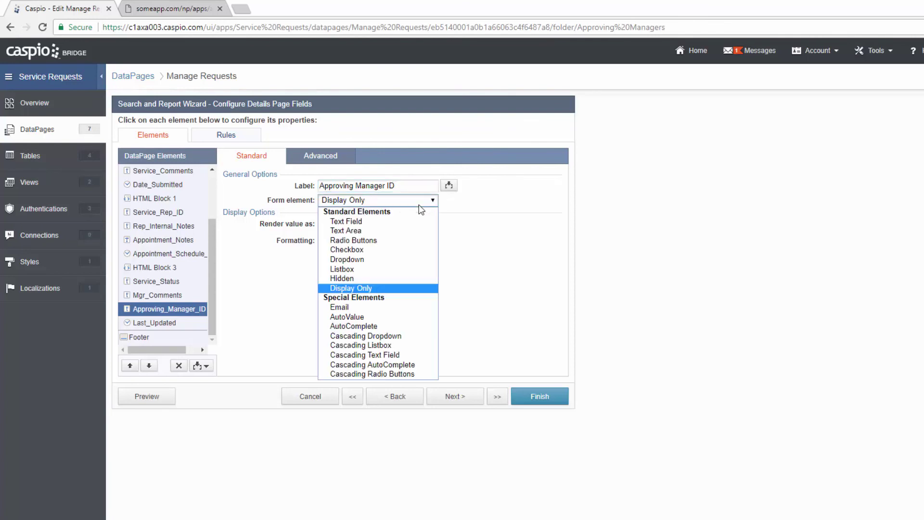
pyautogui.click(383, 278)
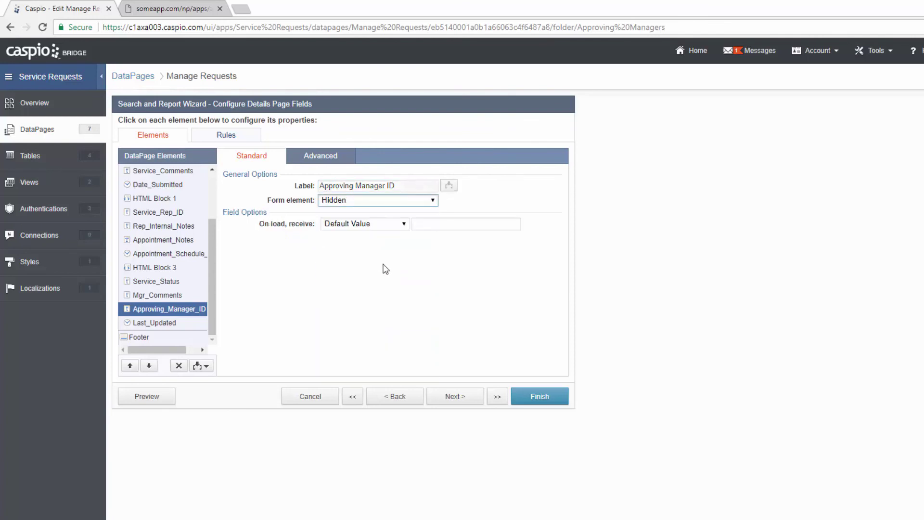
# - Fill Approving_Manager_ID on load from authentication field SR_Employee_Info_Employee_ID, then save the DataPage
pyautogui.click(367, 225)
pyautogui.click(370, 254)
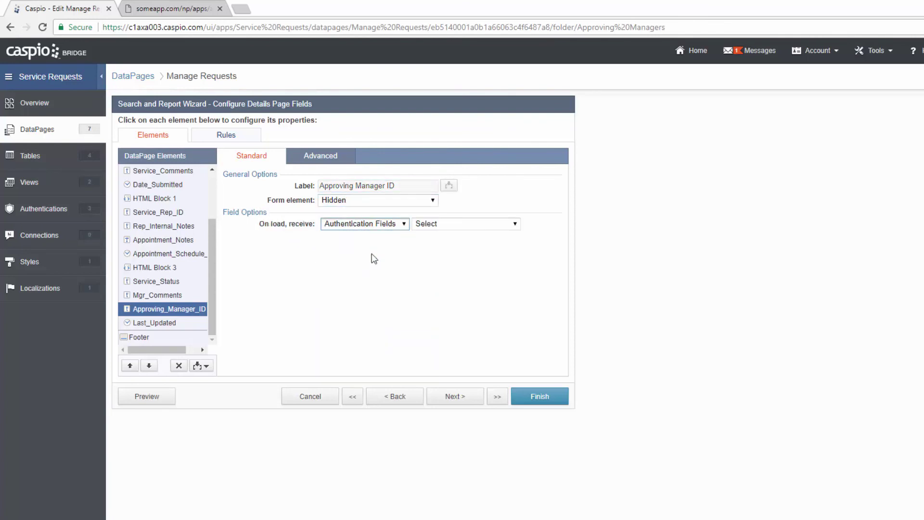
pyautogui.click(443, 225)
pyautogui.click(477, 254)
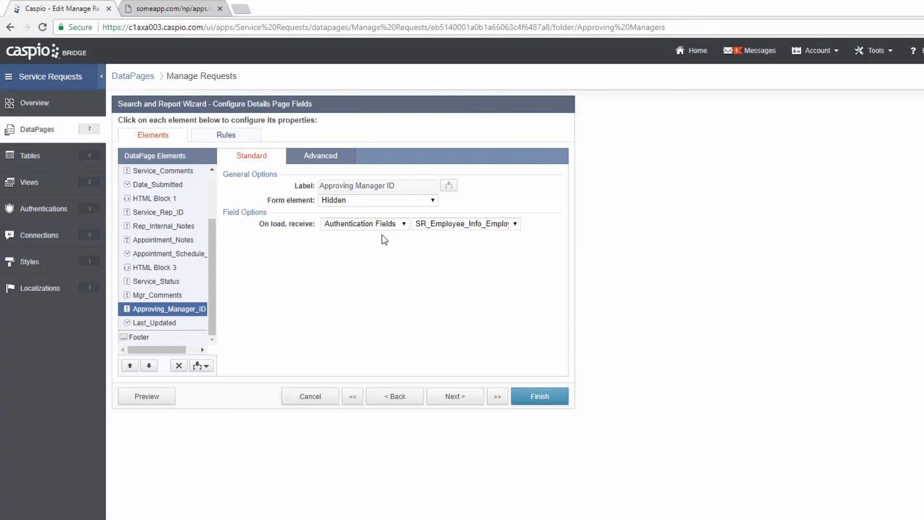
pyautogui.click(186, 326)
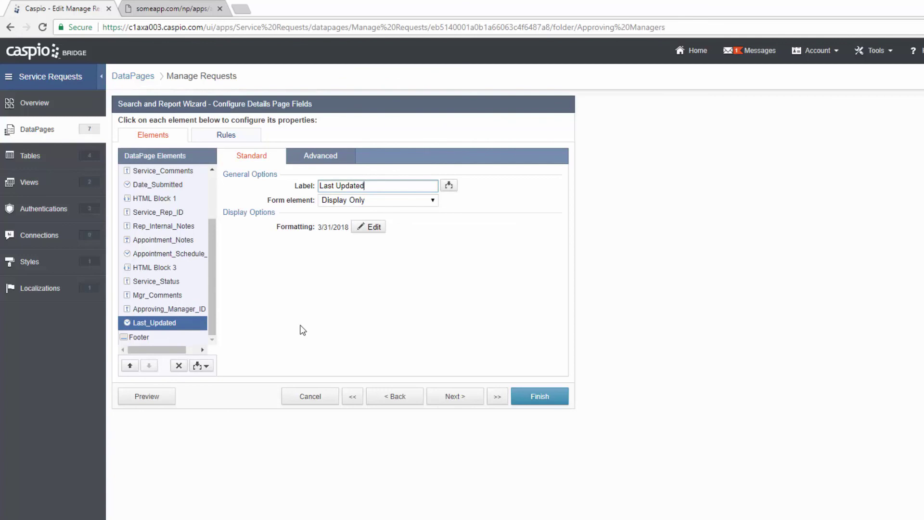
pyautogui.click(545, 398)
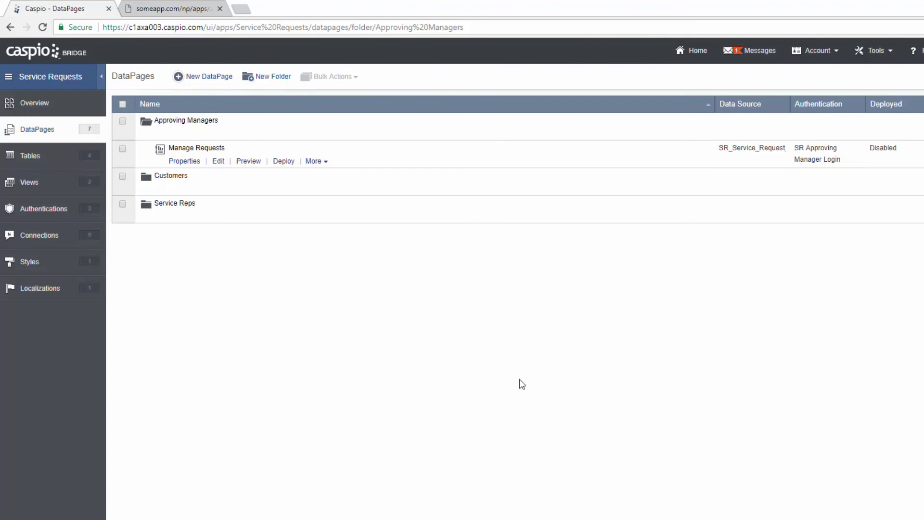
# - Preview Manage Assigned Service Requests and open the pending New Install request's details
pyautogui.click(162, 217)
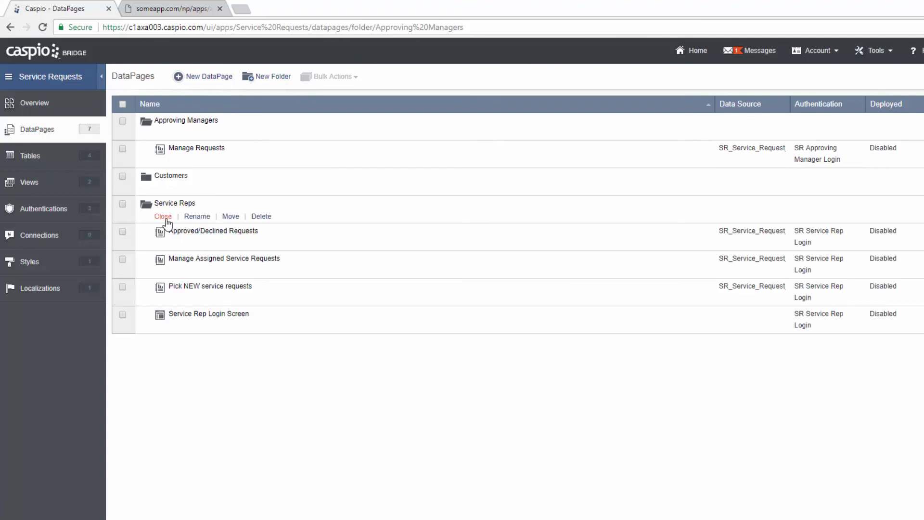
pyautogui.moveTo(190, 263)
pyautogui.click(244, 273)
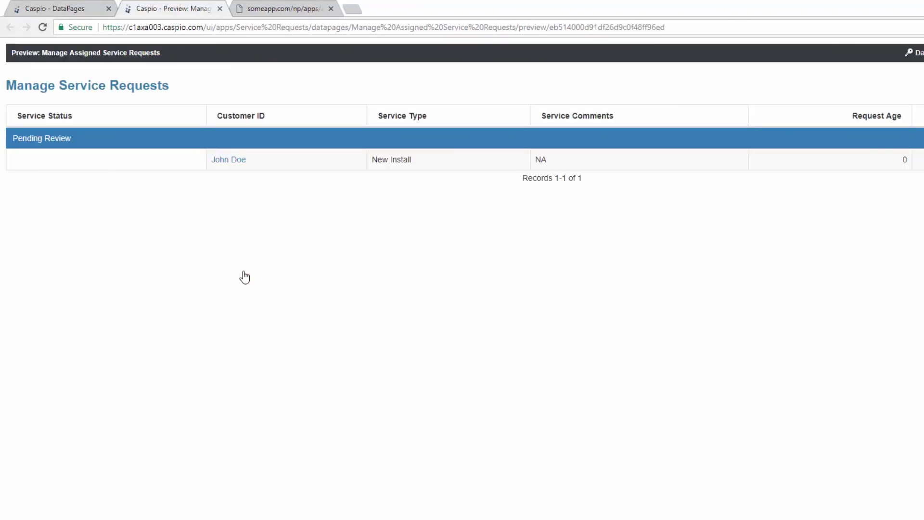
pyautogui.click(231, 162)
pyautogui.click(223, 220)
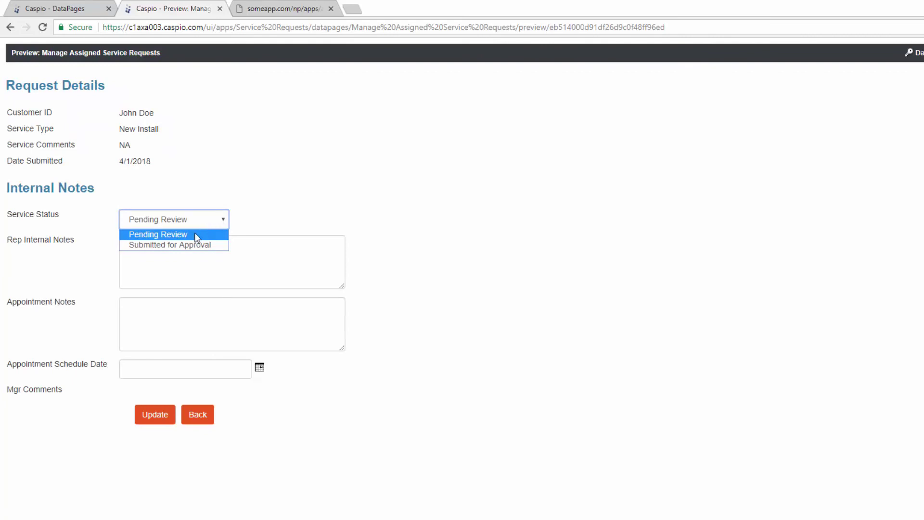
pyautogui.click(301, 214)
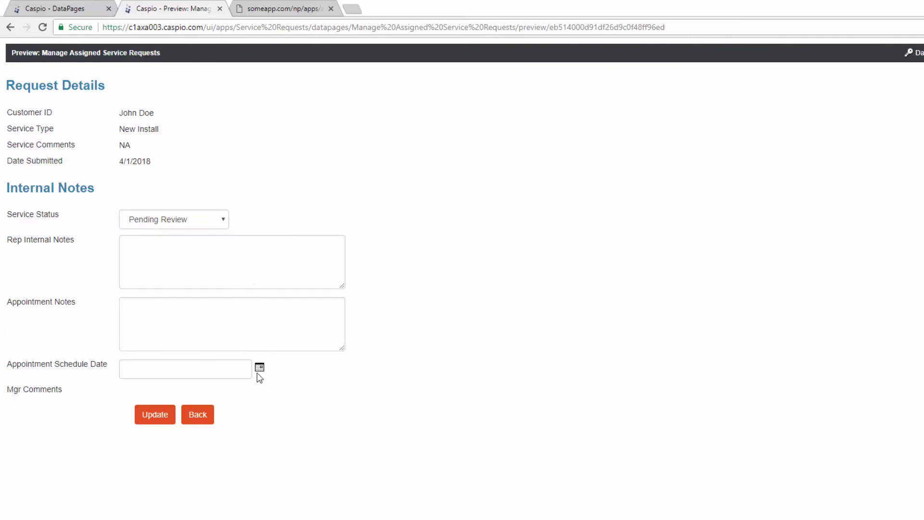
# - Set status to Submitted for Approval with NA in both notes fields, update, and close the preview
pyautogui.click(214, 221)
pyautogui.click(214, 223)
pyautogui.press('Down')
pyautogui.press('Tab')
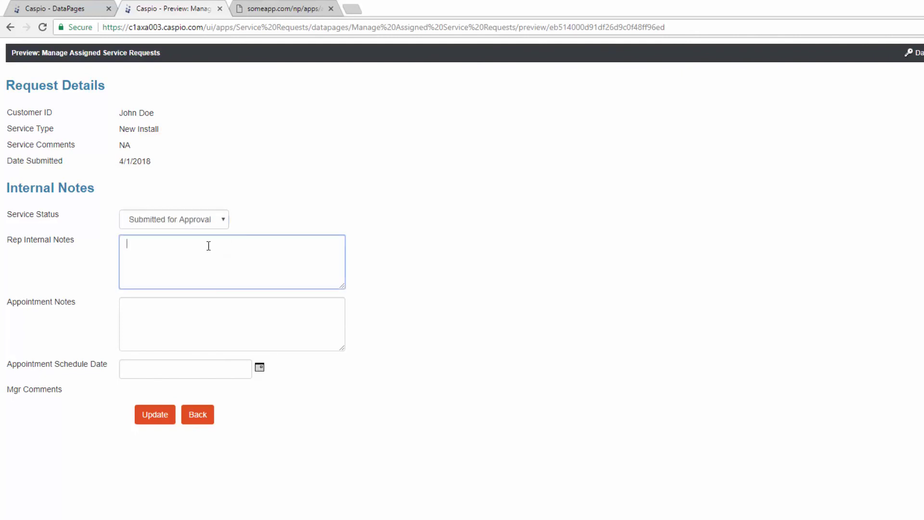
pyautogui.write('NA')
pyautogui.press('Tab')
pyautogui.write('NA')
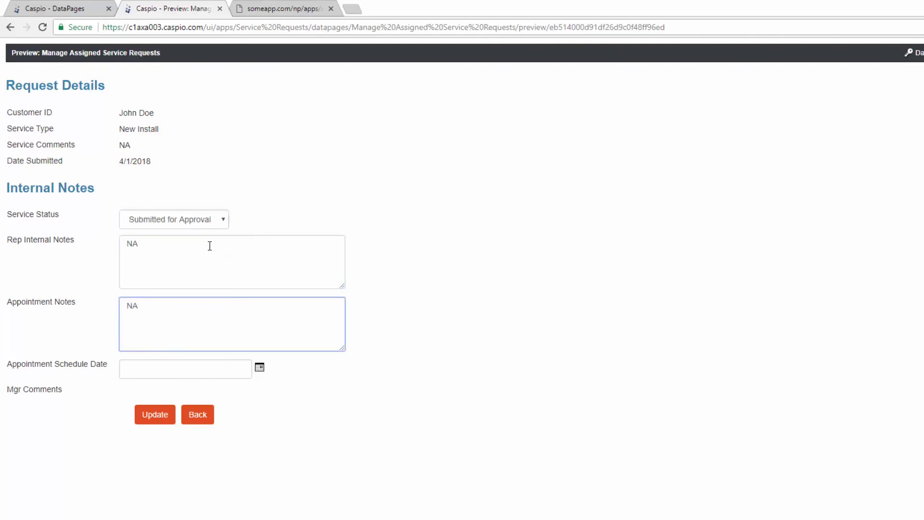
pyautogui.click(155, 417)
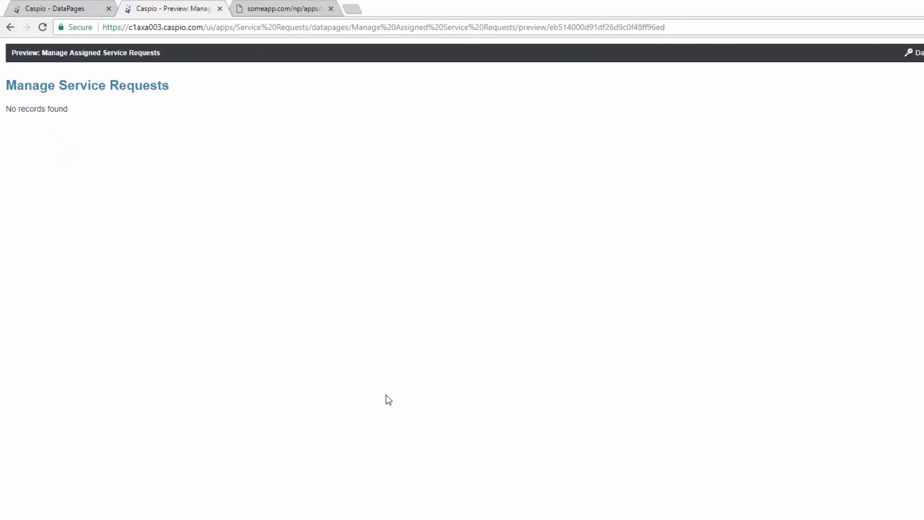
pyautogui.click(220, 9)
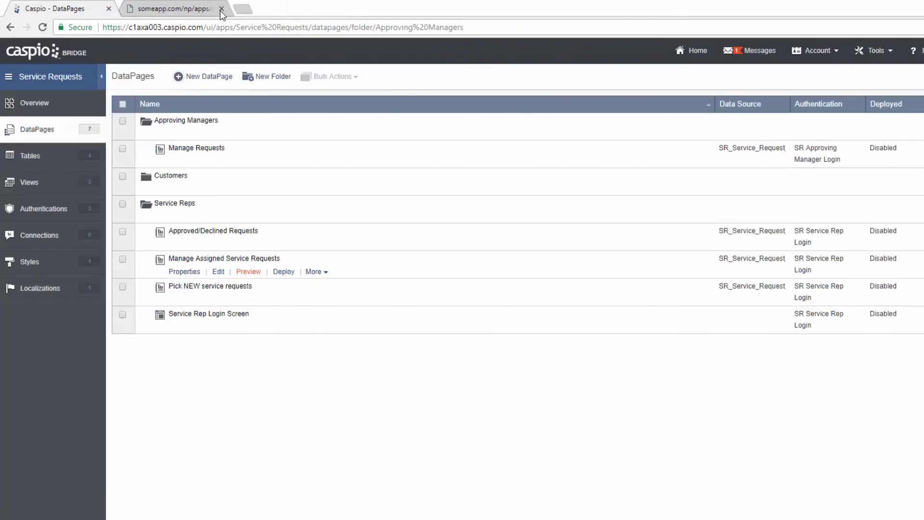
# - Log in to the Manage Requests preview with the manager's email and password to view the New Install request
pyautogui.click(252, 162)
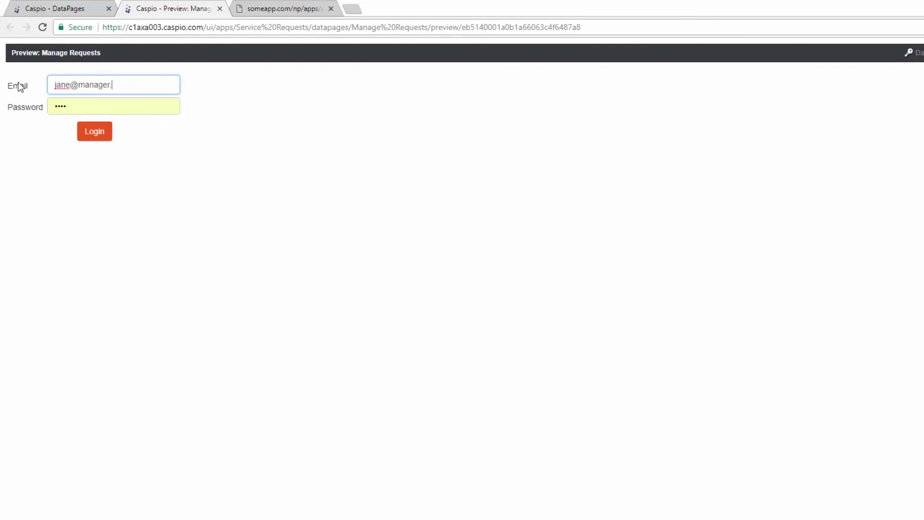
pyautogui.write('com')
pyautogui.press('Tab')
pyautogui.write('1234')
pyautogui.press('Return')
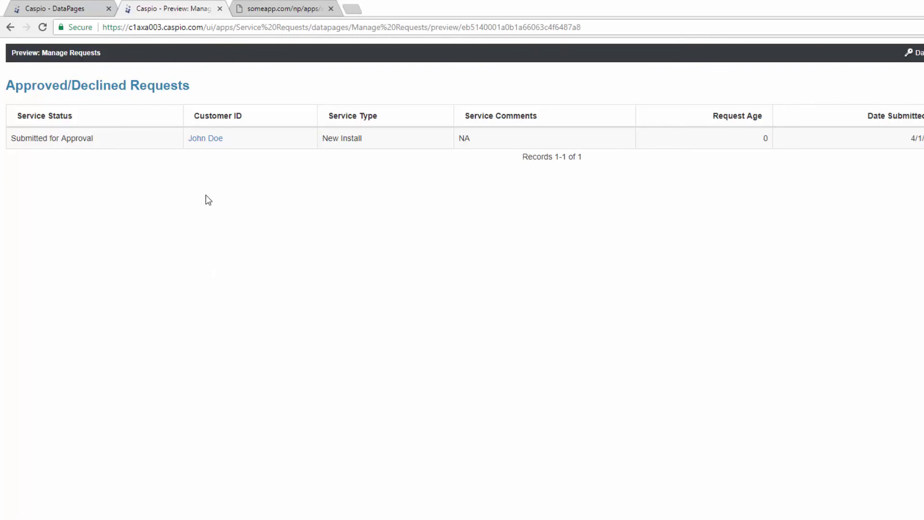
pyautogui.moveTo(168, 89); pyautogui.dragTo(208, 93)
pyautogui.click(82, 11)
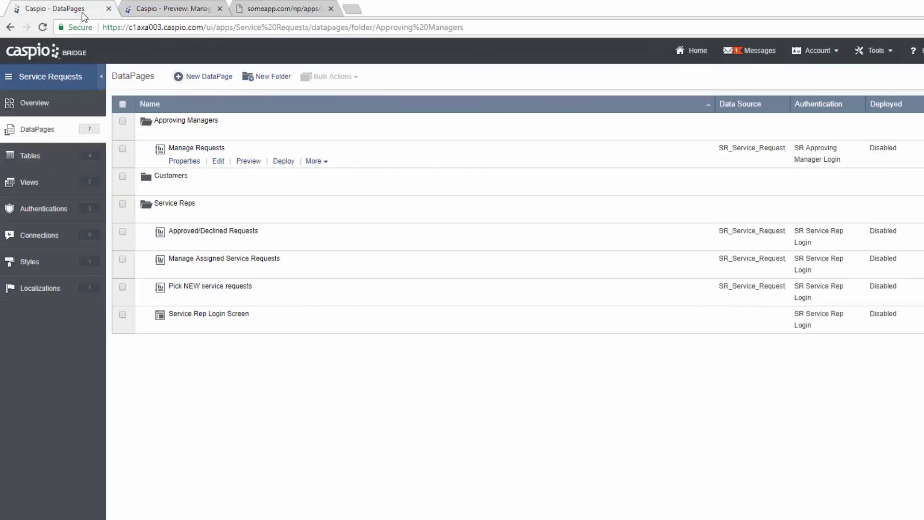
# - In Configure Results Page Fields, replace the 'Approved/Declined Requests' header with 'Manage Requests' and finish
pyautogui.click(217, 160)
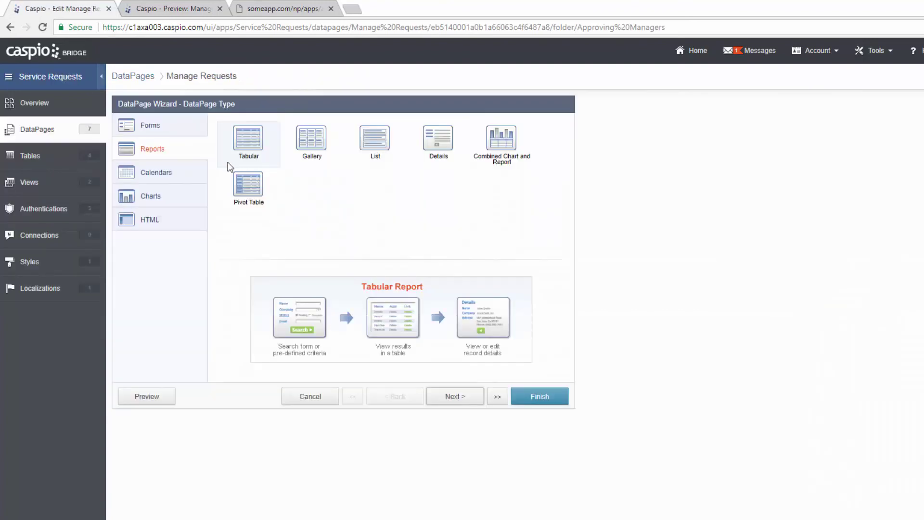
pyautogui.click(495, 397)
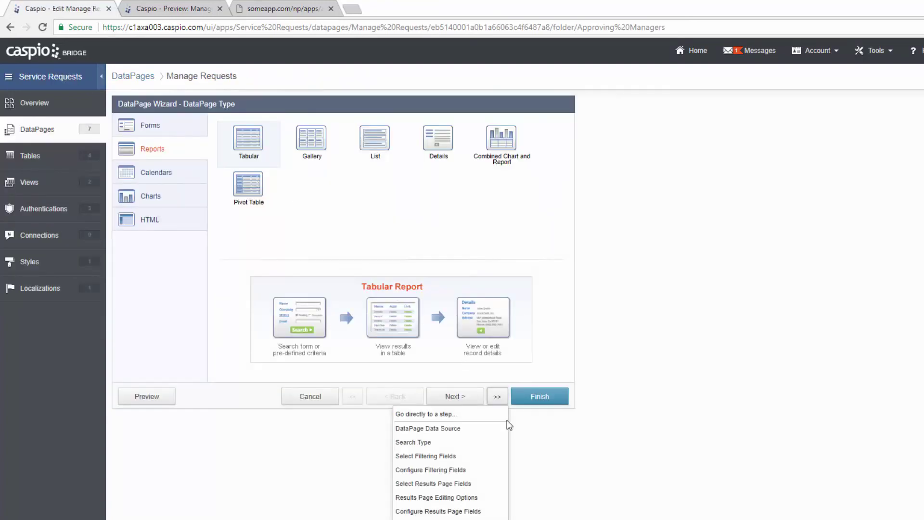
pyautogui.click(485, 512)
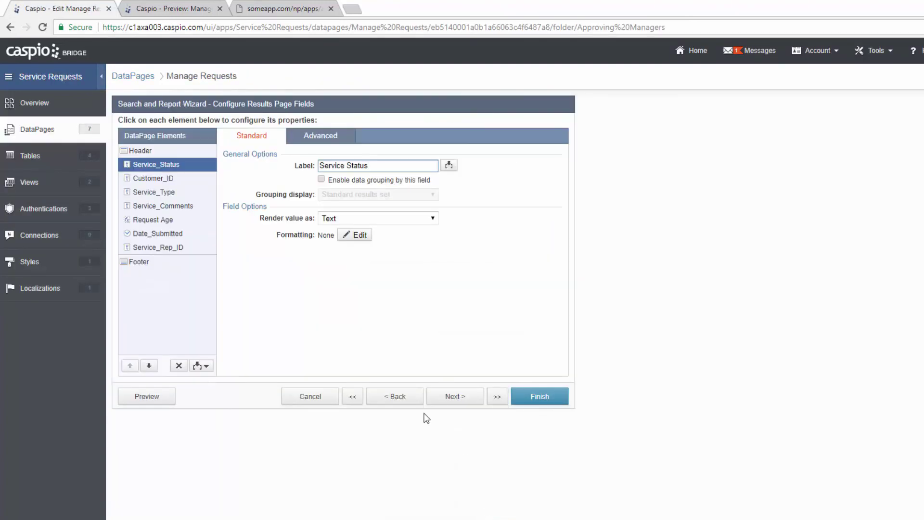
pyautogui.click(166, 151)
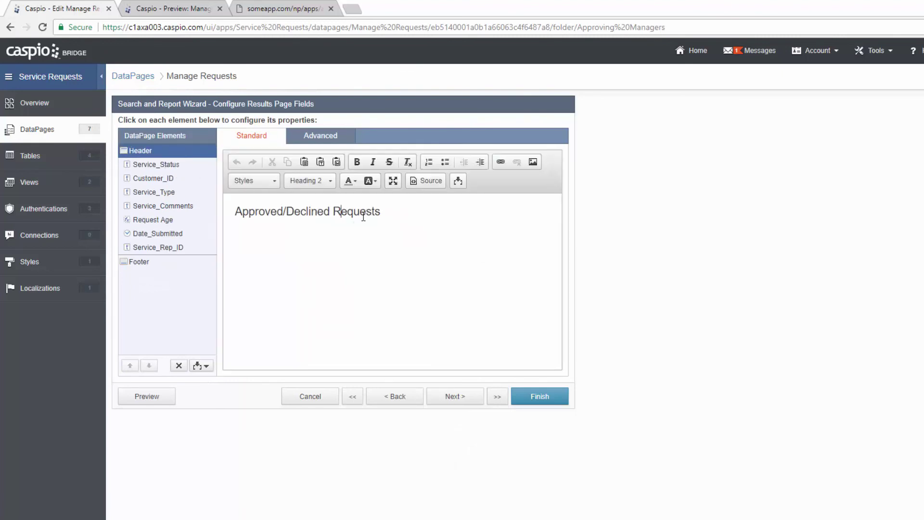
pyautogui.moveTo(385, 211); pyautogui.dragTo(217, 211)
pyautogui.write('Manage Requests')
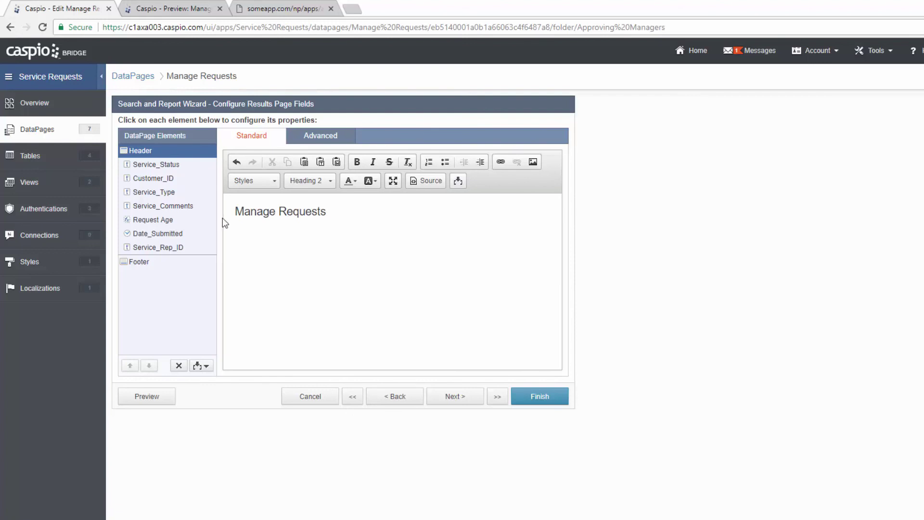
pyautogui.click(540, 403)
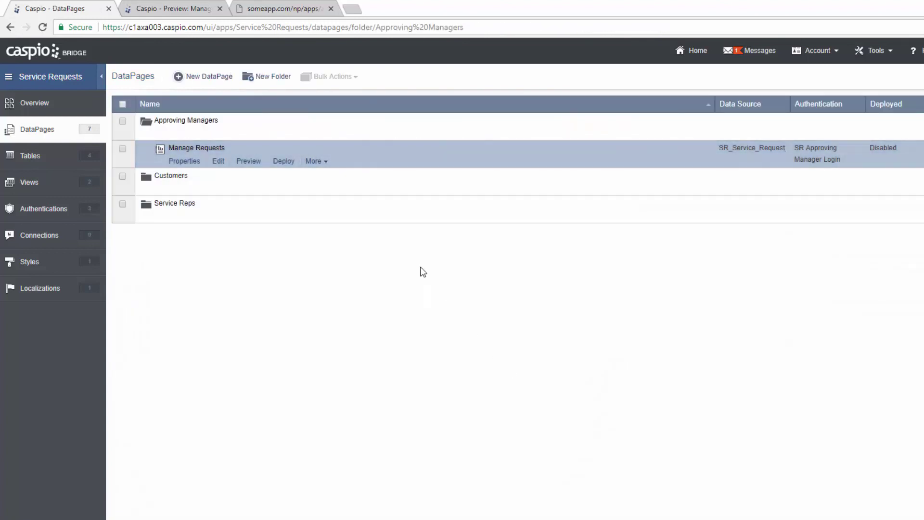
# - Reload the Manage Requests preview and open the submitted New Install request's details
pyautogui.click(187, 12)
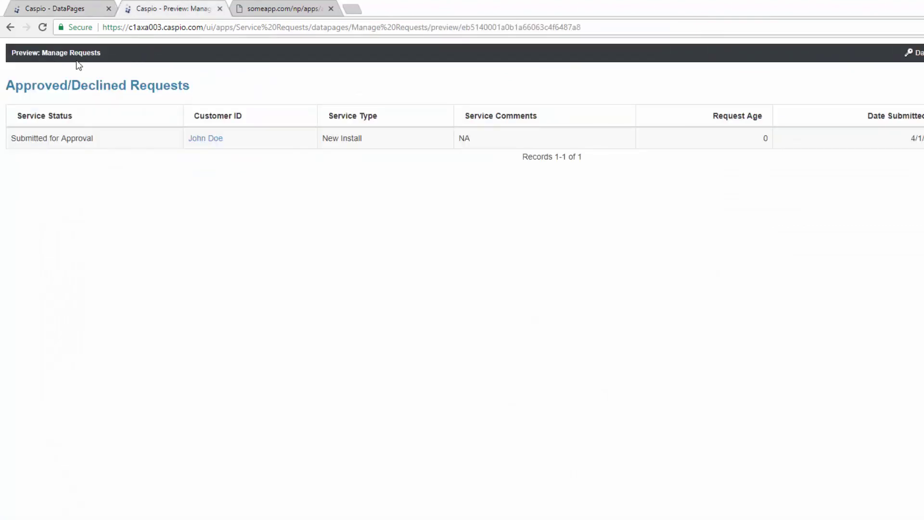
pyautogui.click(43, 28)
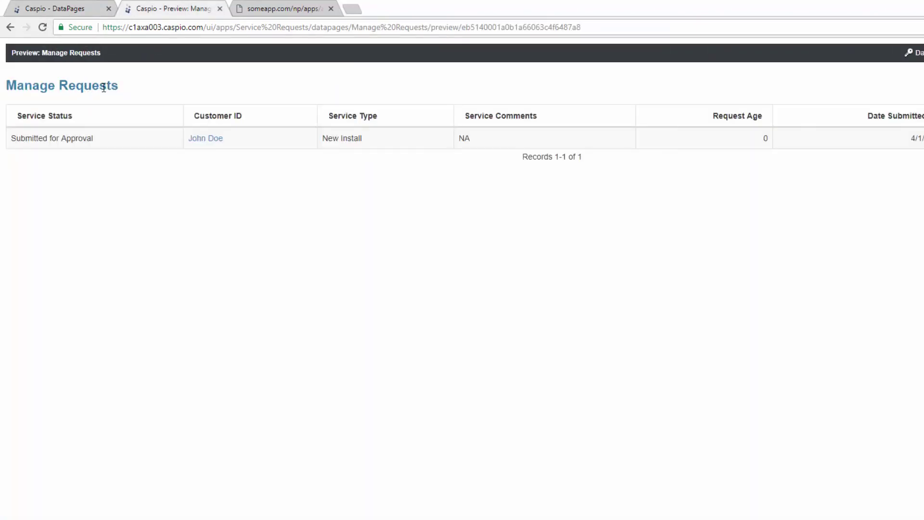
pyautogui.click(211, 140)
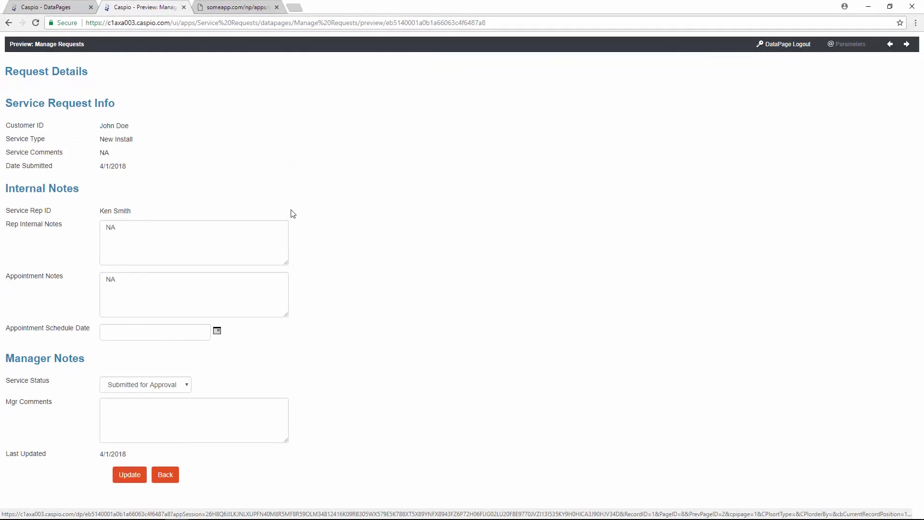
# - Set Service Status to Request Approved with Mgr Comments 'NA', update, and close the preview
pyautogui.click(176, 385)
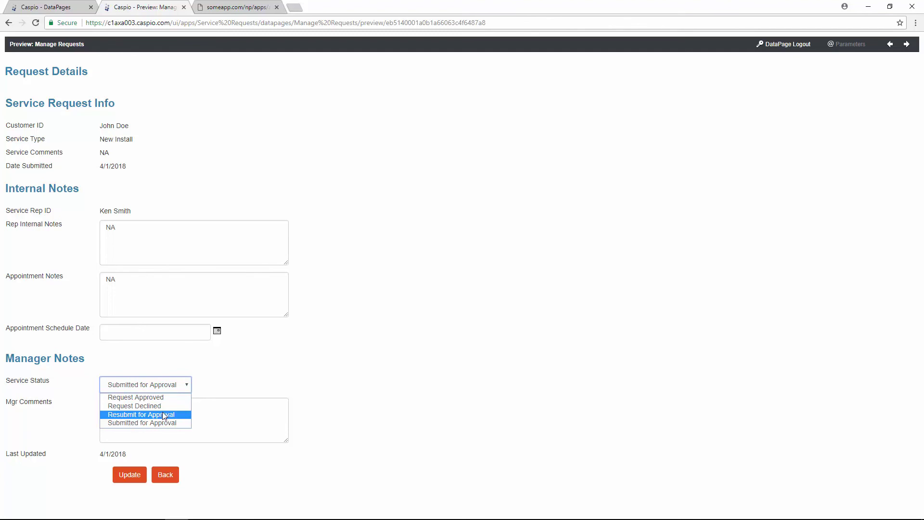
pyautogui.click(162, 397)
pyautogui.click(165, 419)
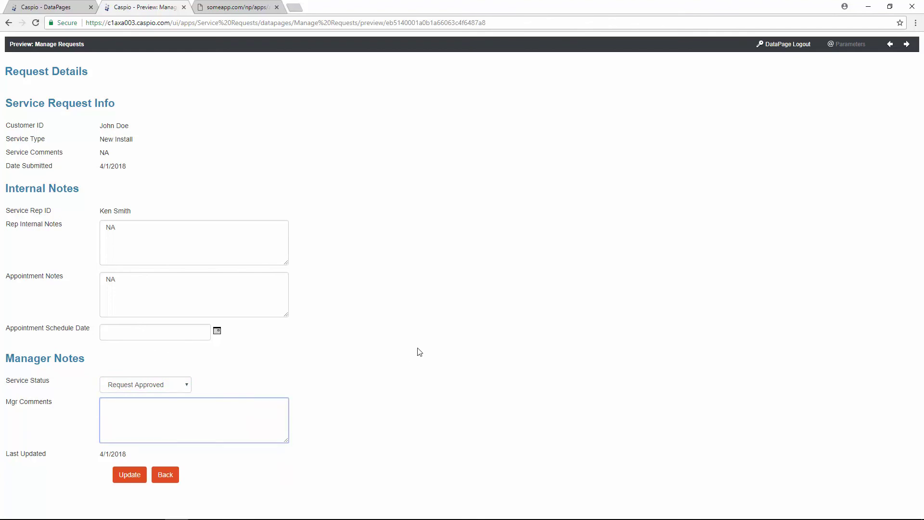
pyautogui.write('NA')
pyautogui.click(137, 483)
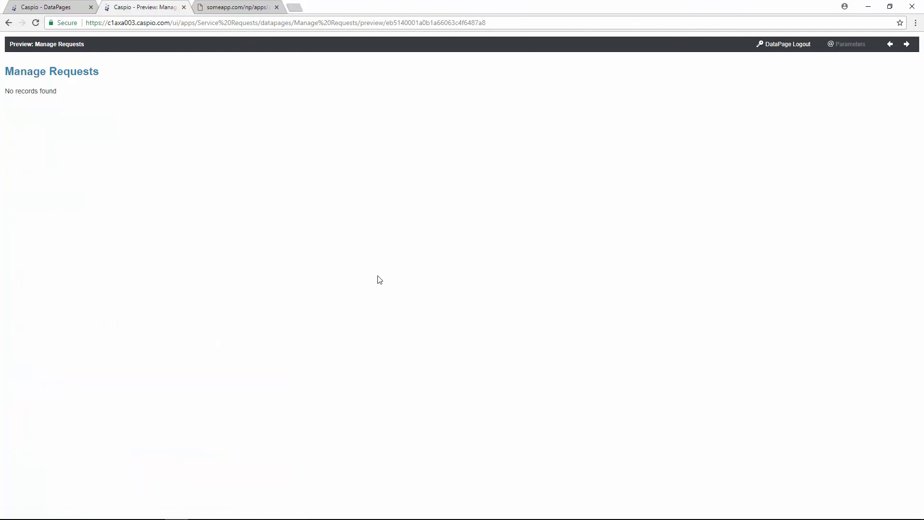
pyautogui.click(184, 7)
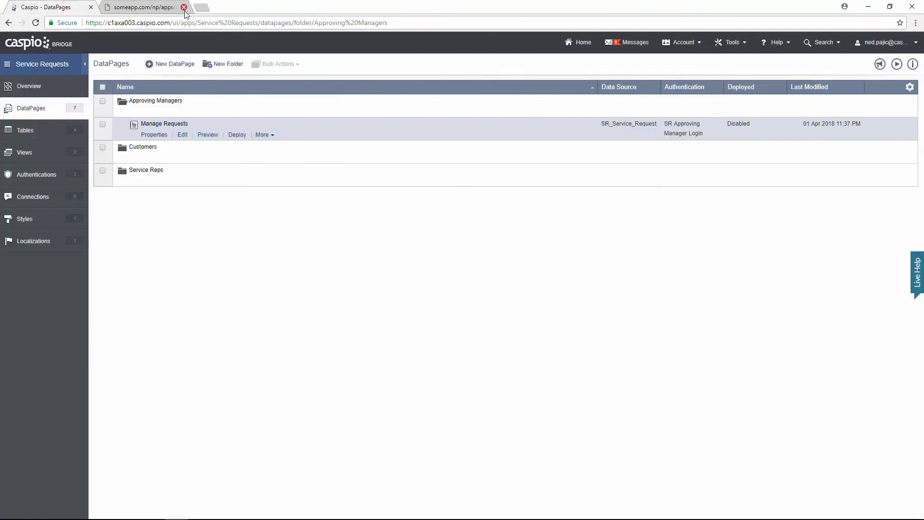
# - Preview the Approved/Declined Requests DataPage in the Service Reps folder to see the approved request
pyautogui.click(138, 112)
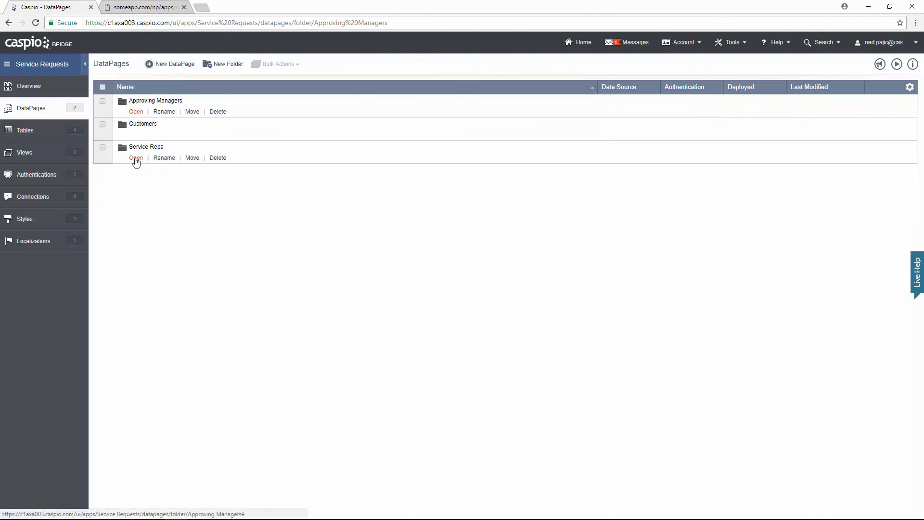
pyautogui.click(135, 158)
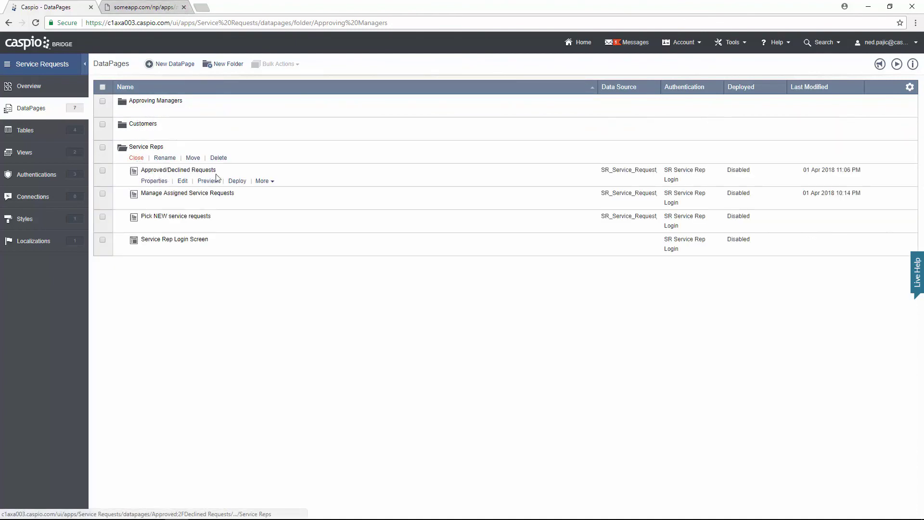
pyautogui.click(210, 182)
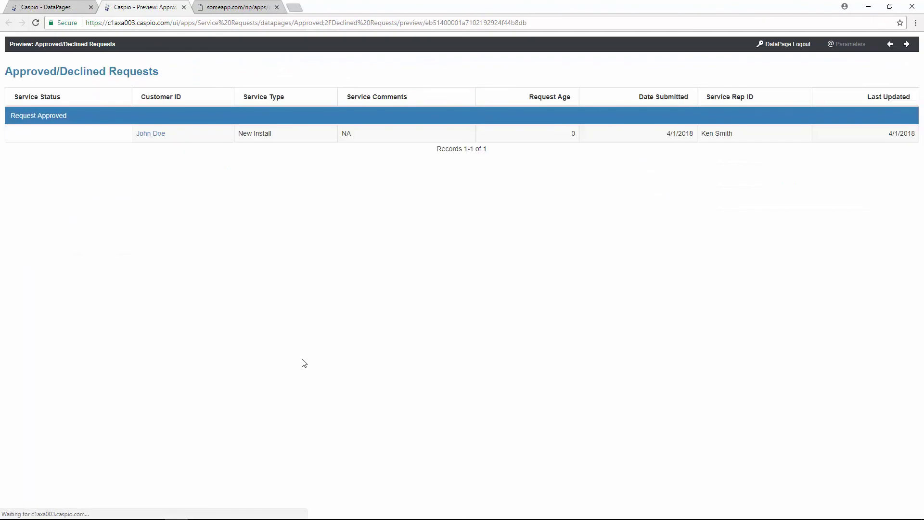